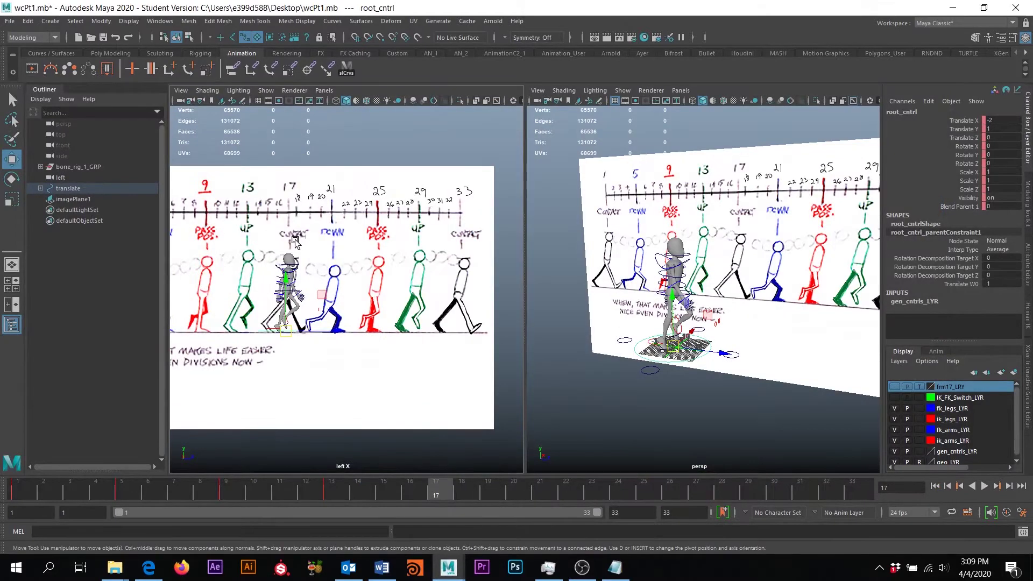
Step: Examine the walk-cycle reference poses against the character at frame 17 in the side and perspective views
{"action": "scroll", "coordinate": [280, 169], "scroll_direction": "up", "scroll_amount": 4}
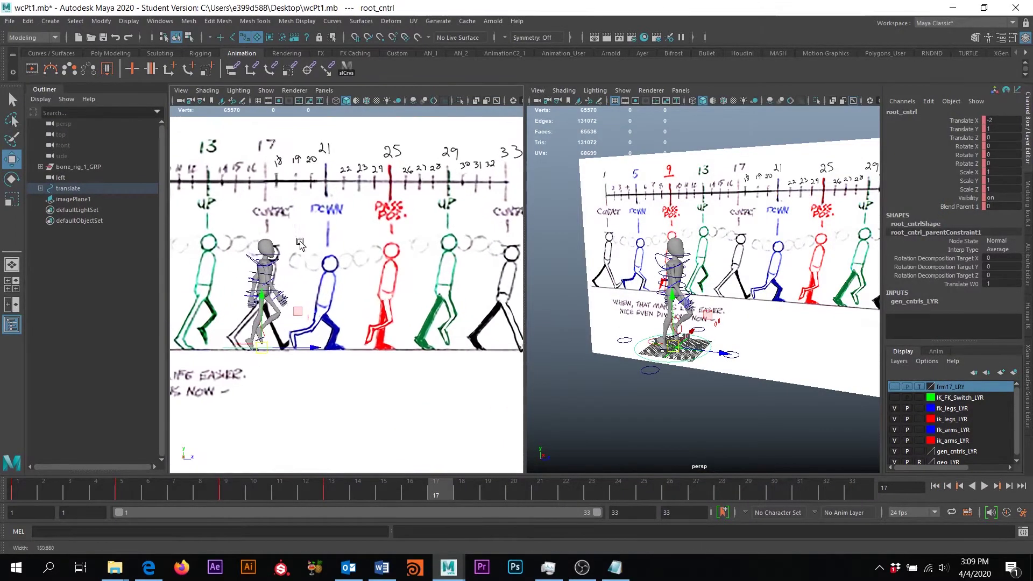
{"action": "middle_click_drag", "start_coordinate": [282, 167], "coordinate": [251, 212], "text": "alt"}
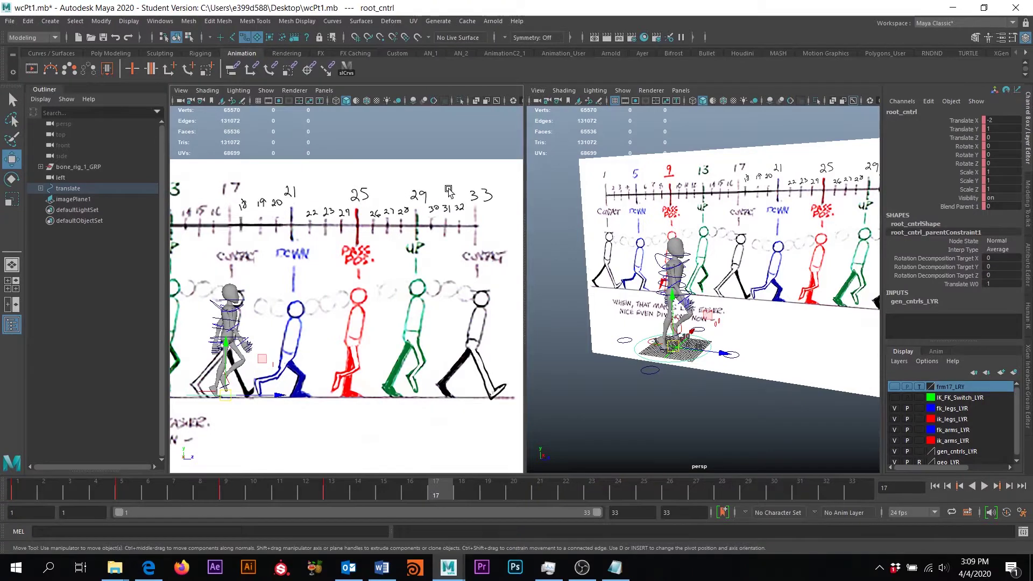
{"action": "scroll", "coordinate": [352, 317], "scroll_direction": "down", "scroll_amount": 1}
{"action": "middle_click_drag", "start_coordinate": [353, 317], "coordinate": [433, 310], "text": "alt"}
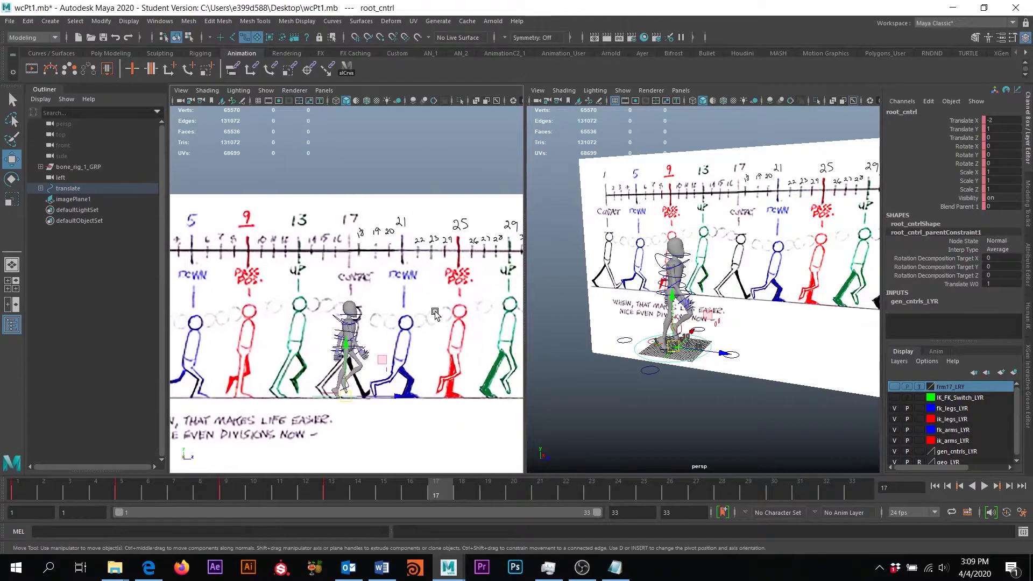
{"action": "middle_click_drag", "start_coordinate": [632, 341], "coordinate": [655, 316], "text": "alt"}
{"action": "left_click_drag", "start_coordinate": [655, 316], "coordinate": [622, 319], "text": "alt"}
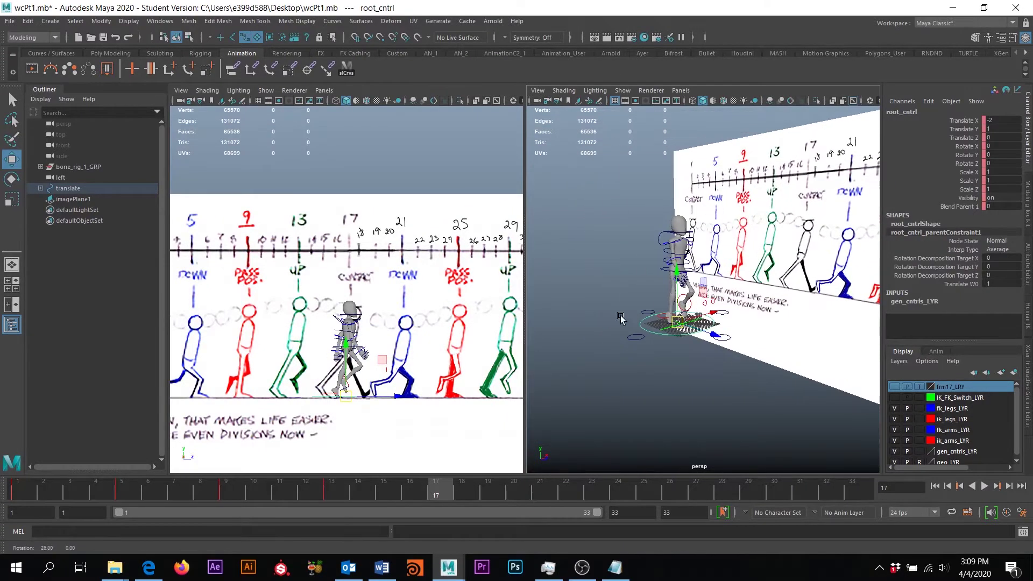
{"action": "middle_click_drag", "start_coordinate": [317, 325], "coordinate": [408, 294], "text": "alt"}
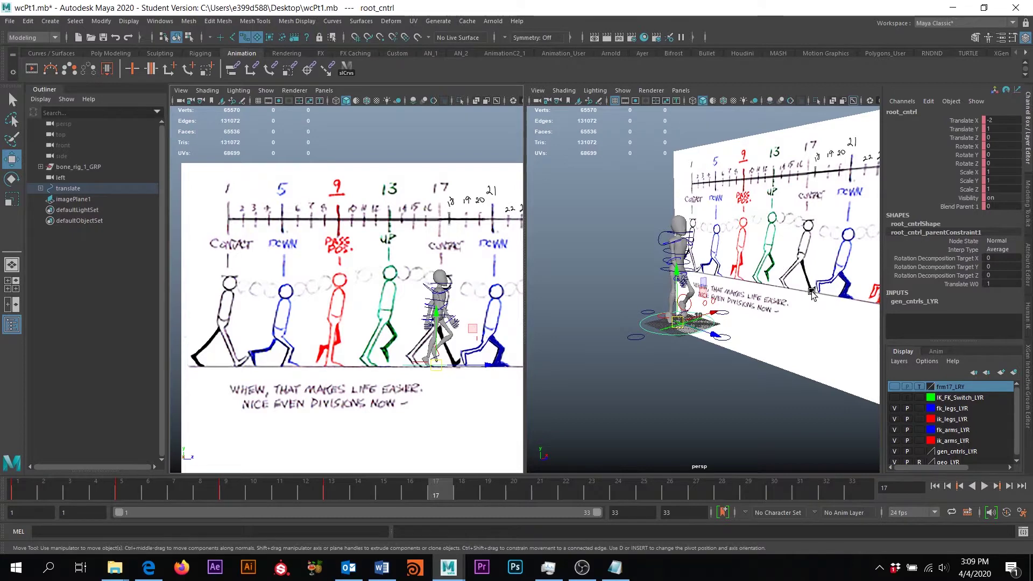
{"action": "left_click_drag", "start_coordinate": [769, 270], "coordinate": [853, 270], "text": "alt"}
{"action": "middle_click_drag", "start_coordinate": [565, 266], "coordinate": [636, 269], "text": "alt"}
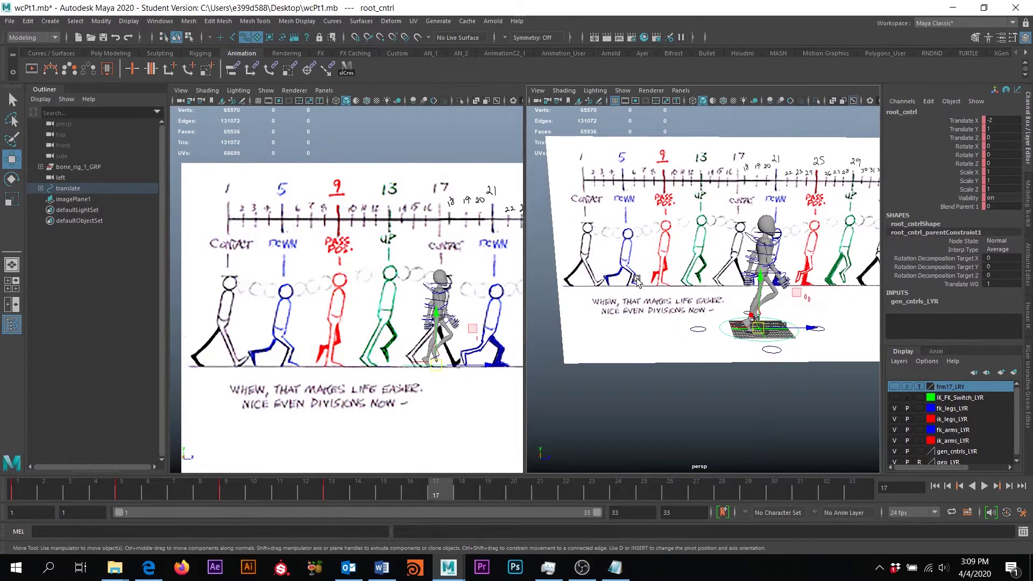
{"action": "left_click_drag", "start_coordinate": [779, 252], "coordinate": [778, 228], "text": "alt"}
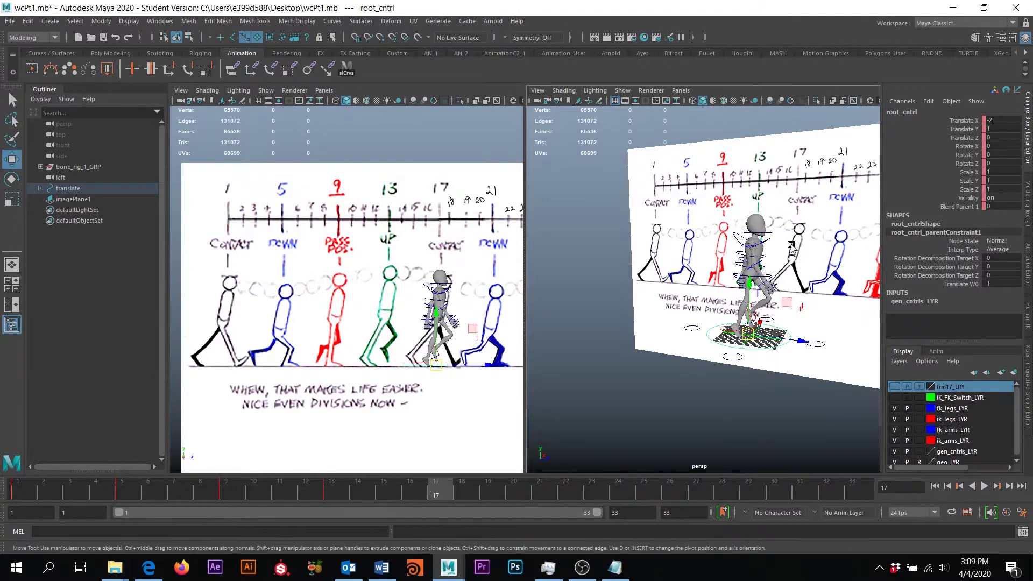
{"action": "middle_click_drag", "start_coordinate": [454, 299], "coordinate": [418, 296], "text": "alt"}
{"action": "left_click_drag", "start_coordinate": [419, 297], "coordinate": [431, 300], "text": "alt"}
{"action": "middle_click_drag", "start_coordinate": [457, 319], "coordinate": [425, 318], "text": "alt"}
{"action": "scroll", "coordinate": [426, 318], "scroll_direction": "down", "scroll_amount": 2}
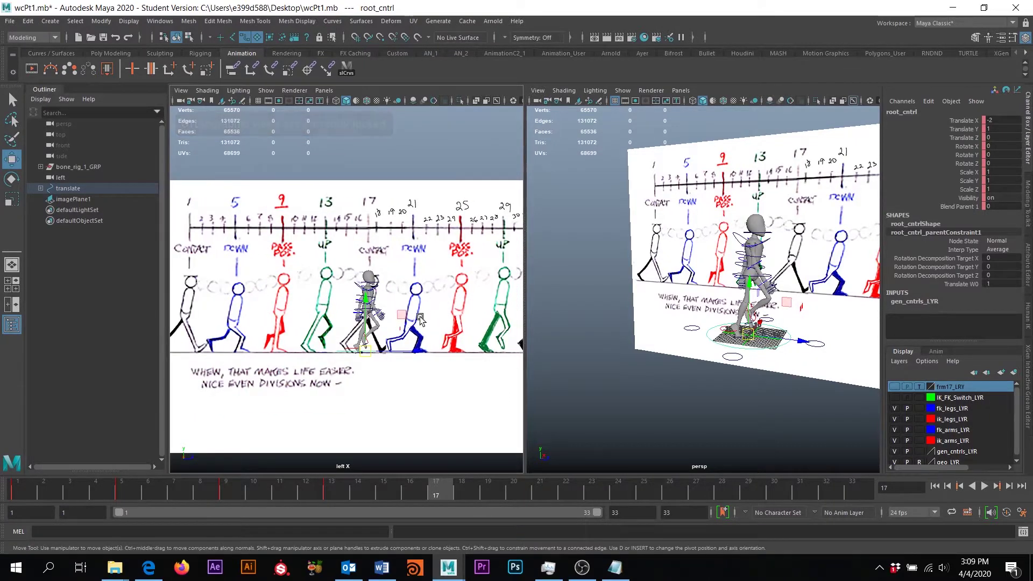
{"action": "scroll", "coordinate": [461, 292], "scroll_direction": "down", "scroll_amount": 2}
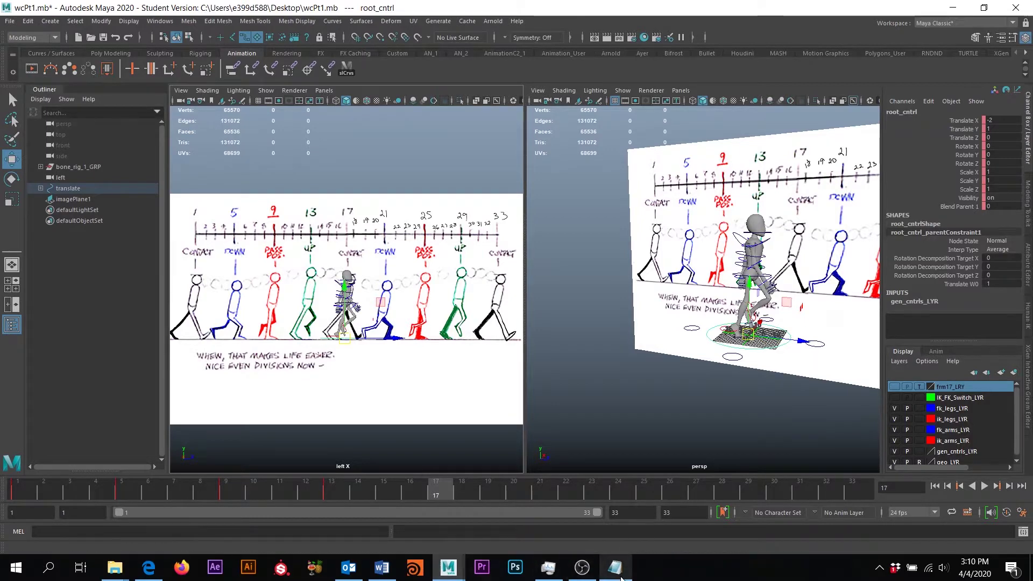
Step: Switch to Notepad and review the duplicate object script, including its geometry select line and the duplicate-and-combine commands
{"action": "mouse_move", "coordinate": [619, 576]}
{"action": "left_click", "coordinate": [625, 516]}
{"action": "left_click", "coordinate": [465, 365]}
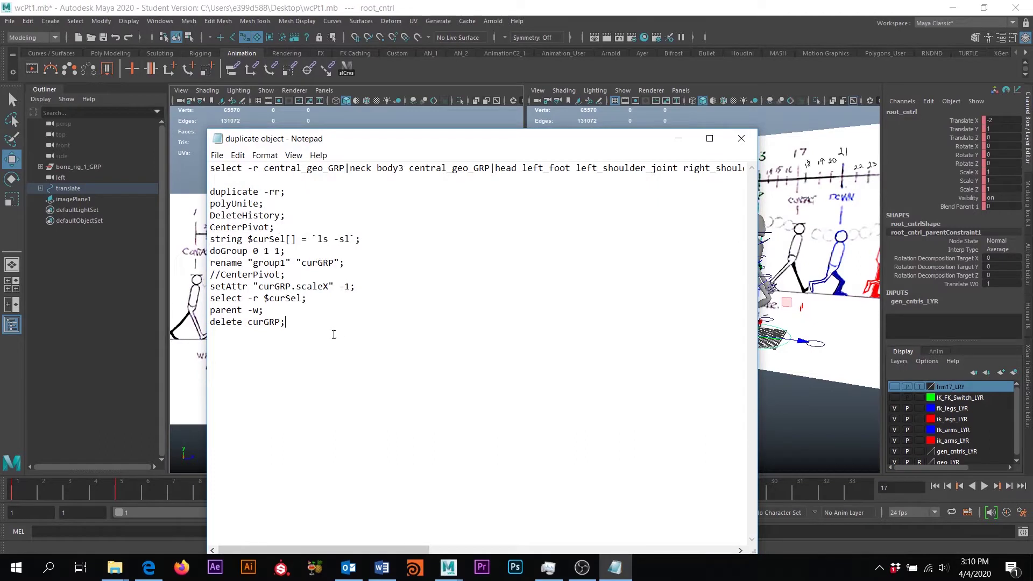
{"action": "left_click_drag", "start_coordinate": [327, 328], "coordinate": [201, 185]}
{"action": "left_click_drag", "start_coordinate": [322, 138], "coordinate": [615, 240]}
{"action": "left_click", "coordinate": [537, 280]}
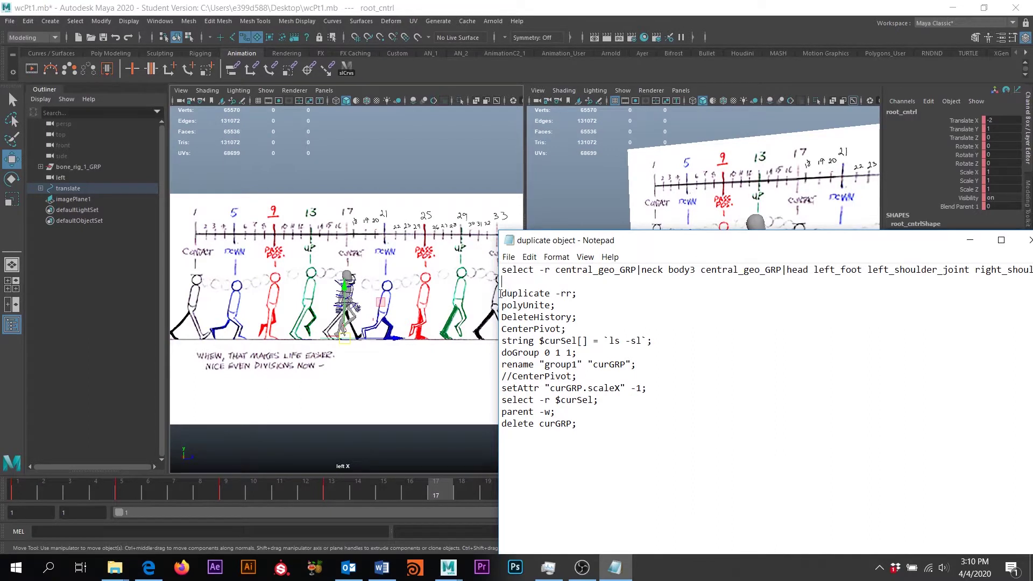
{"action": "left_click_drag", "start_coordinate": [502, 294], "coordinate": [578, 425]}
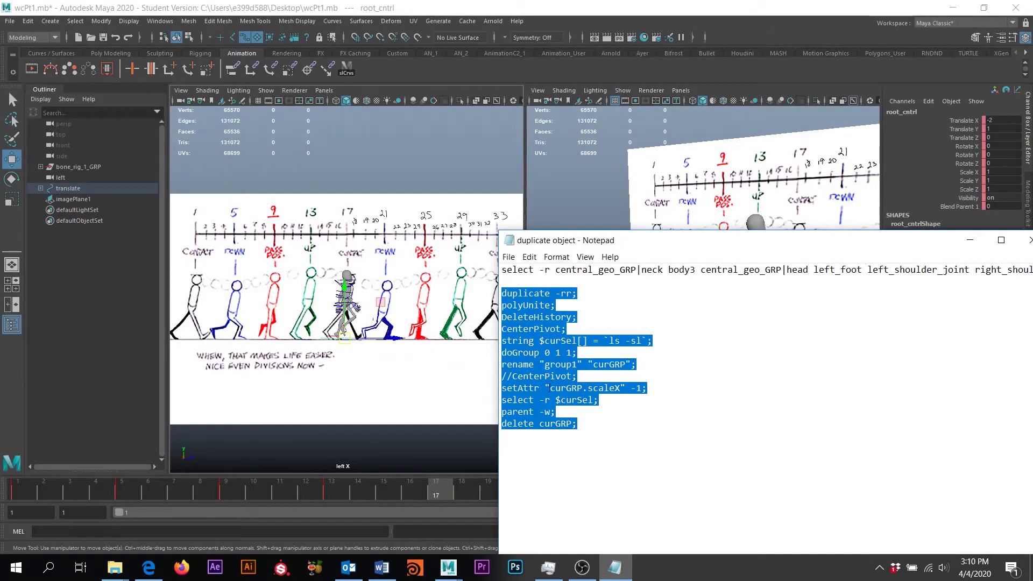
{"action": "left_click", "coordinate": [537, 277]}
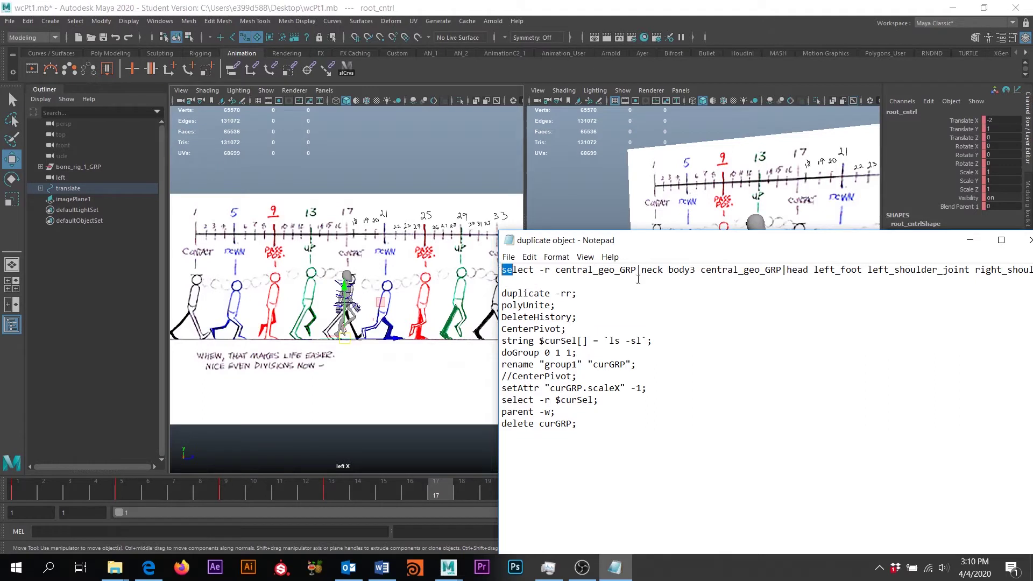
{"action": "left_click_drag", "start_coordinate": [706, 282], "coordinate": [499, 273]}
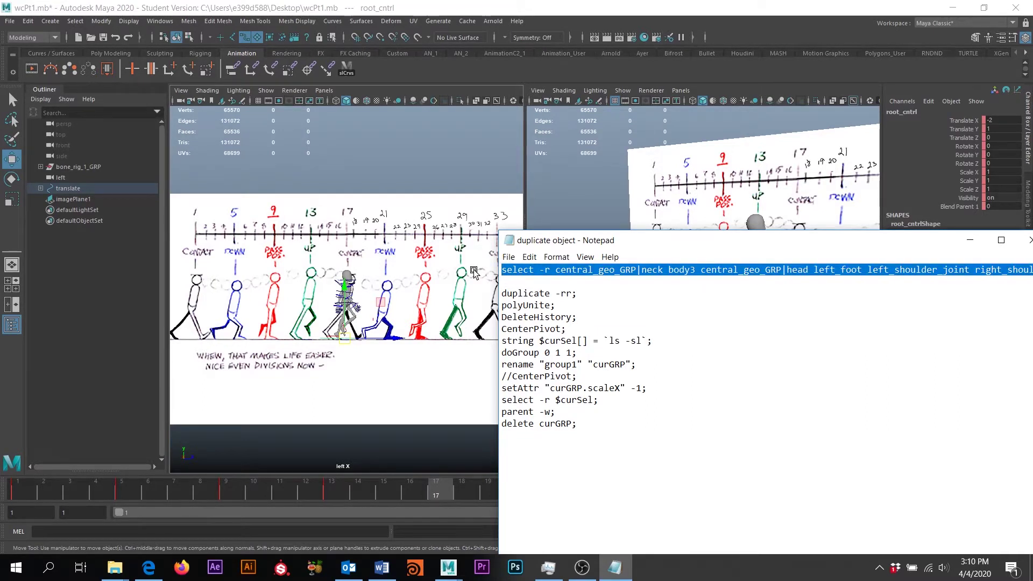
{"action": "left_click_drag", "start_coordinate": [803, 244], "coordinate": [375, 171]}
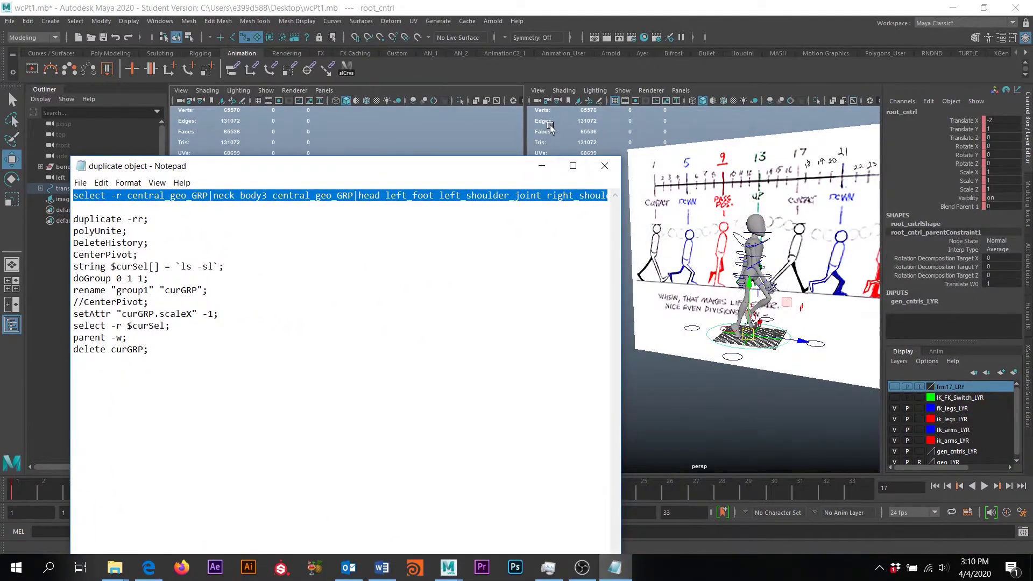
Step: Return to Maya, deselect the root control, and take geo_LYR out of reference mode
{"action": "left_click", "coordinate": [771, 289]}
{"action": "left_click_drag", "start_coordinate": [771, 289], "coordinate": [694, 252], "text": "alt"}
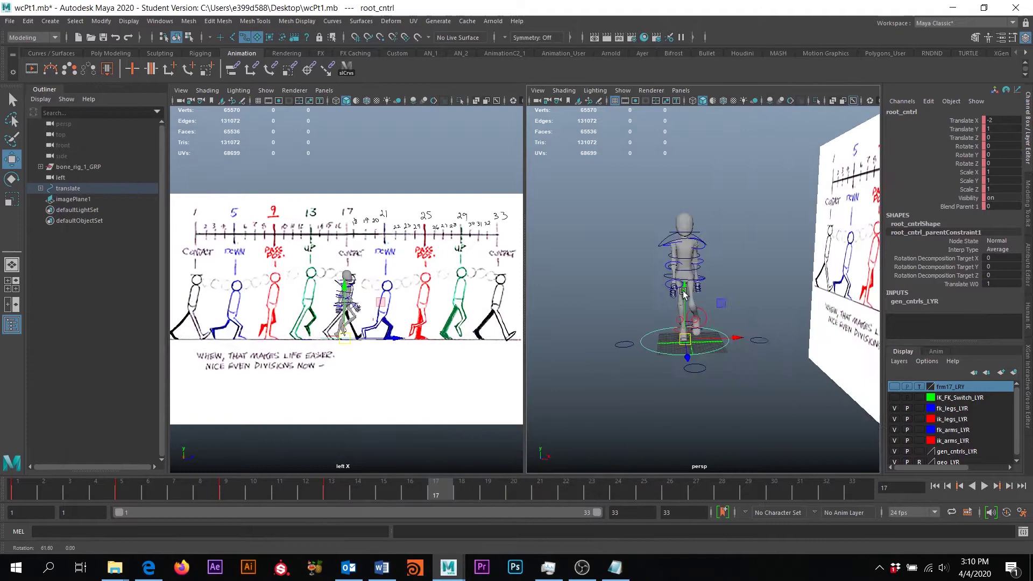
{"action": "left_click", "coordinate": [691, 218]}
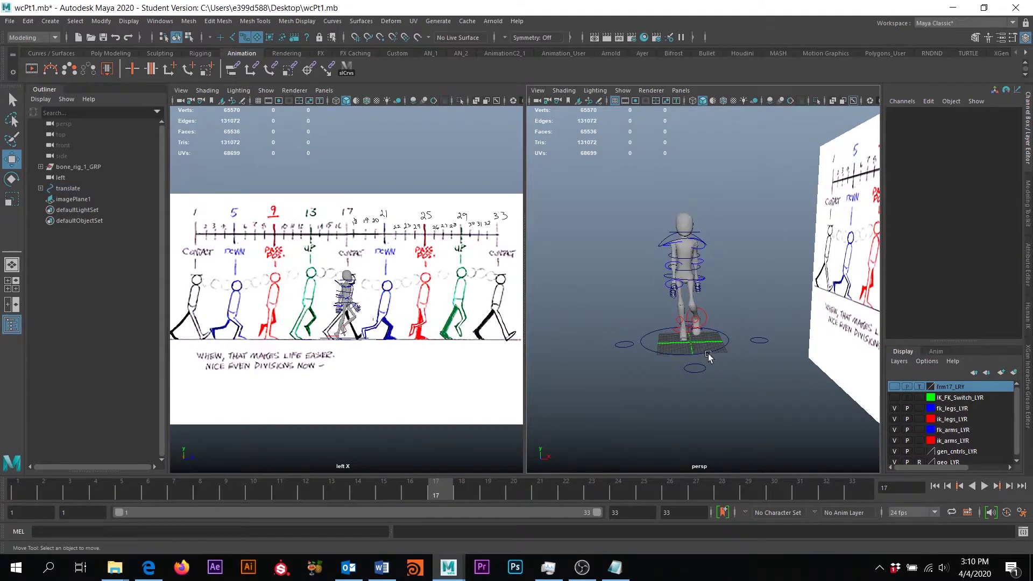
{"action": "scroll", "coordinate": [707, 355], "scroll_direction": "up", "scroll_amount": 3}
{"action": "left_click_drag", "start_coordinate": [700, 354], "coordinate": [686, 361], "text": "alt"}
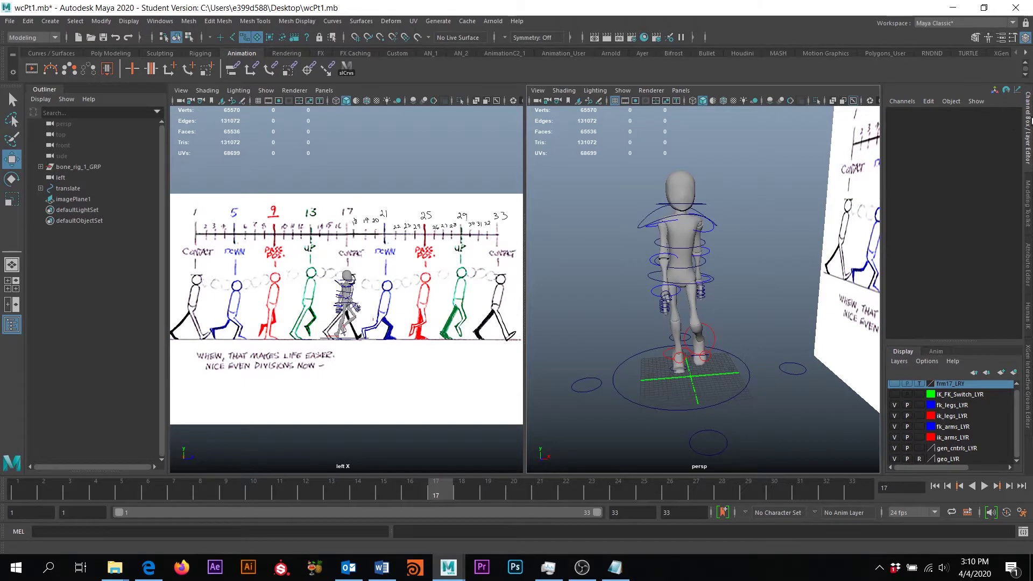
{"action": "left_click", "coordinate": [919, 458]}
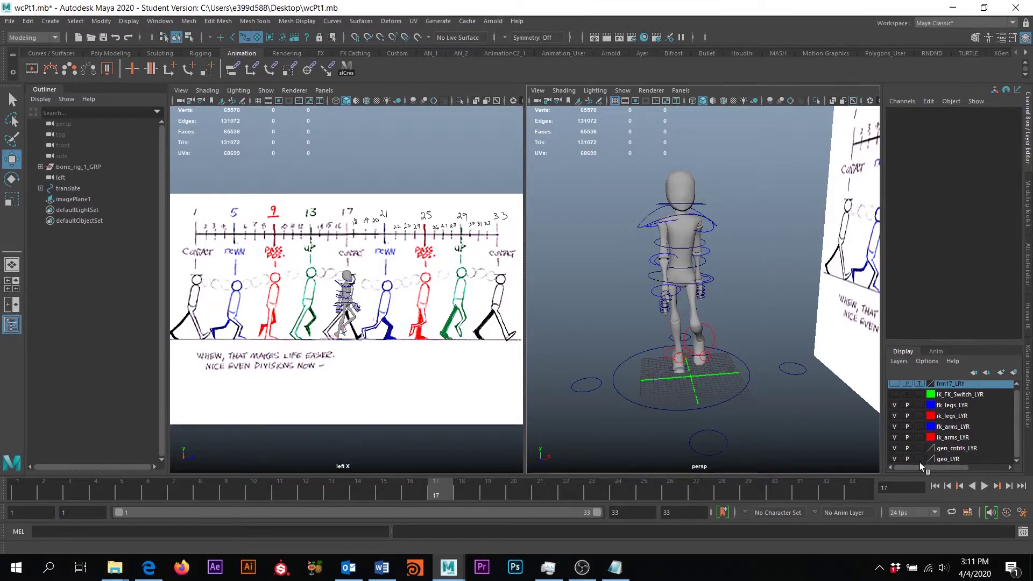
Step: Test selecting the head, torso, left foot and right leg one by one, and the whole rig at once
{"action": "left_click", "coordinate": [681, 180]}
{"action": "left_click", "coordinate": [684, 243]}
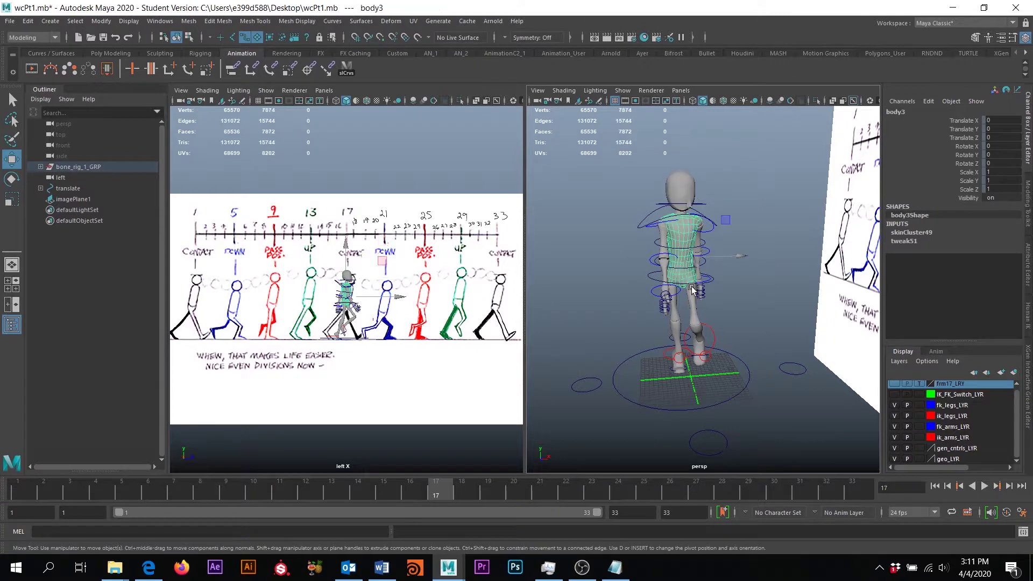
{"action": "left_click", "coordinate": [693, 315]}
{"action": "left_click", "coordinate": [693, 316]}
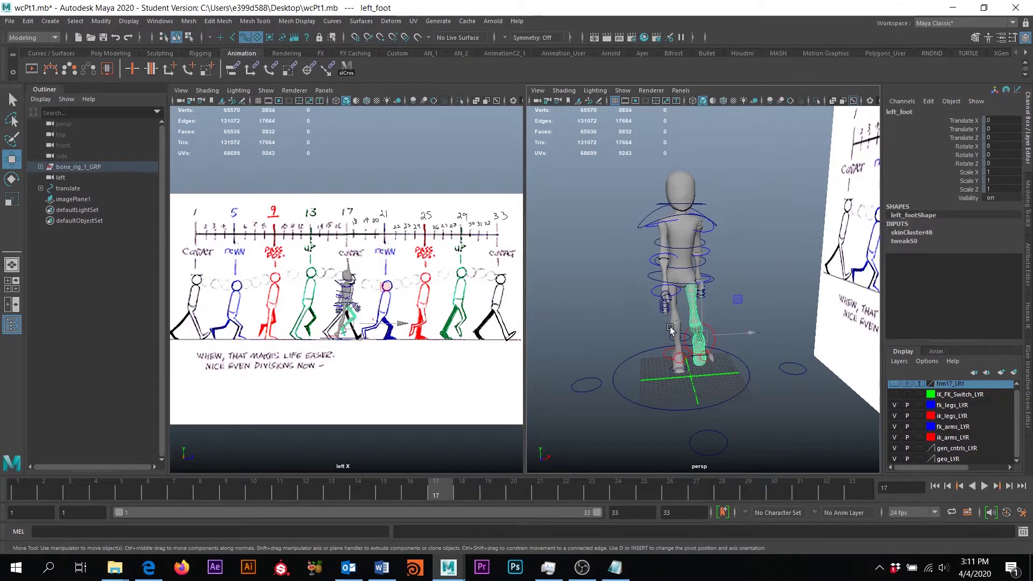
{"action": "left_click", "coordinate": [673, 329]}
{"action": "left_click_drag", "start_coordinate": [673, 329], "coordinate": [774, 425], "text": "alt"}
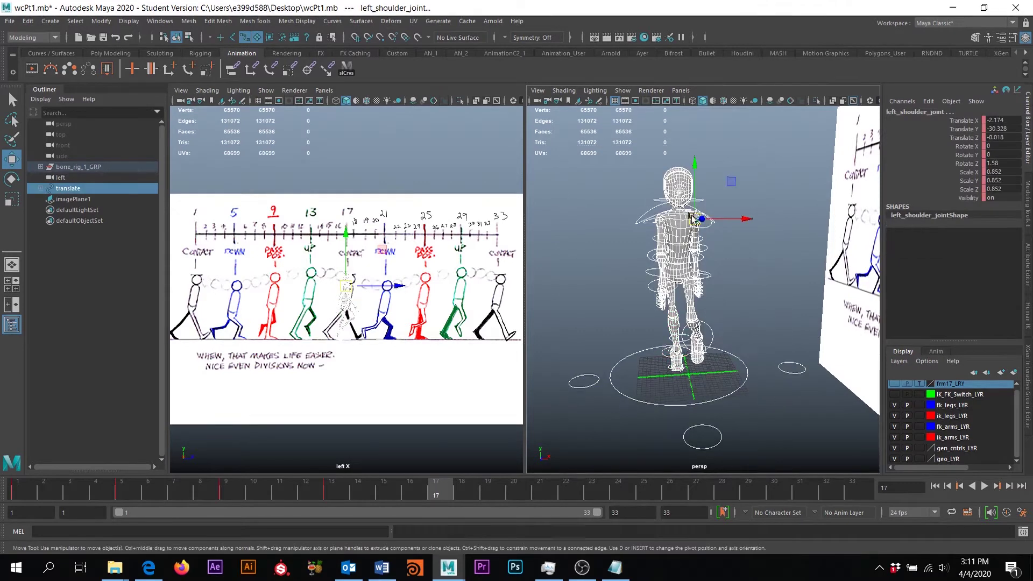
Step: Activate the Select tool and restrict the object selection mask to surfaces only
{"action": "left_click", "coordinate": [12, 99]}
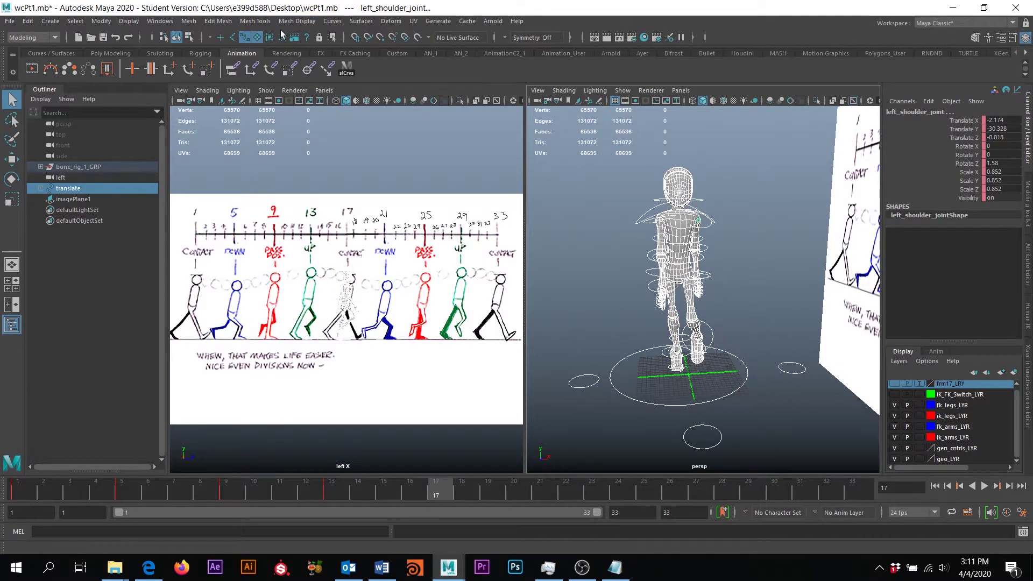
{"action": "left_click", "coordinate": [219, 37]}
{"action": "left_click", "coordinate": [232, 38]}
{"action": "left_click", "coordinate": [268, 37]}
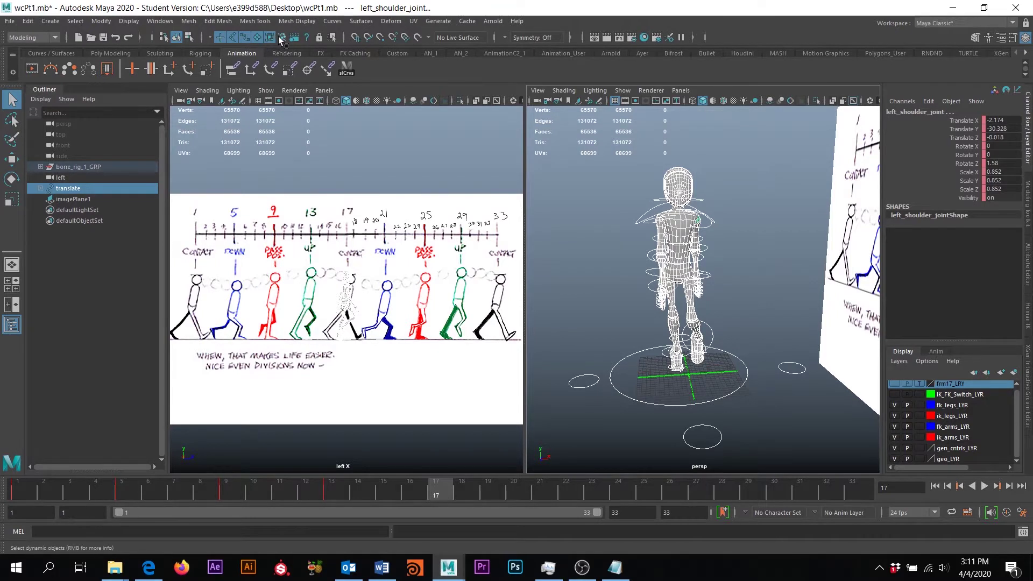
{"action": "left_click", "coordinate": [280, 38]}
{"action": "left_click", "coordinate": [294, 37]}
{"action": "left_click", "coordinate": [306, 37]}
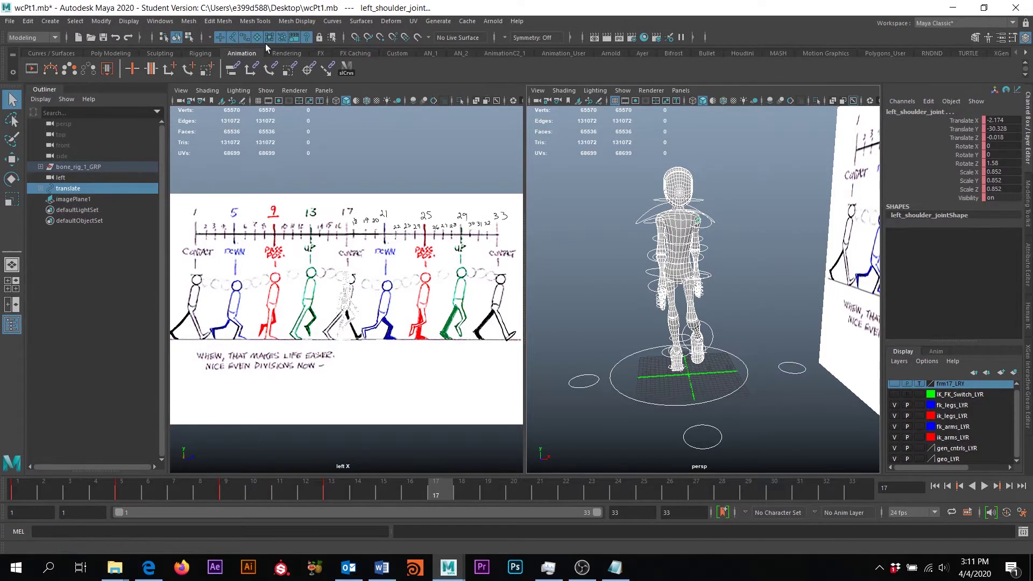
{"action": "left_click", "coordinate": [232, 38]}
{"action": "left_click", "coordinate": [245, 37]}
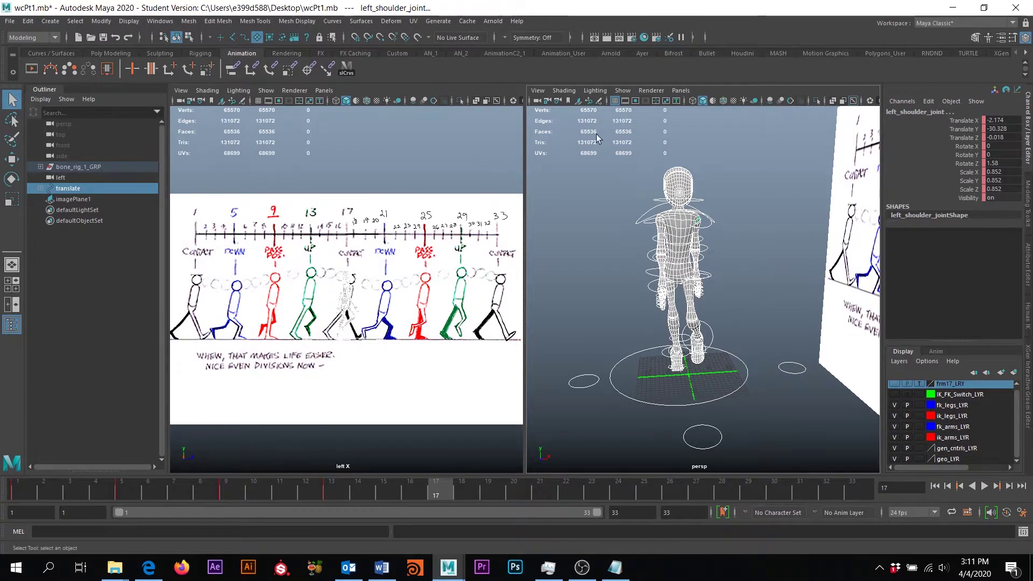
Step: Select all of the character's geometry in the perspective view without its control curves
{"action": "left_click_drag", "start_coordinate": [590, 139], "coordinate": [715, 365]}
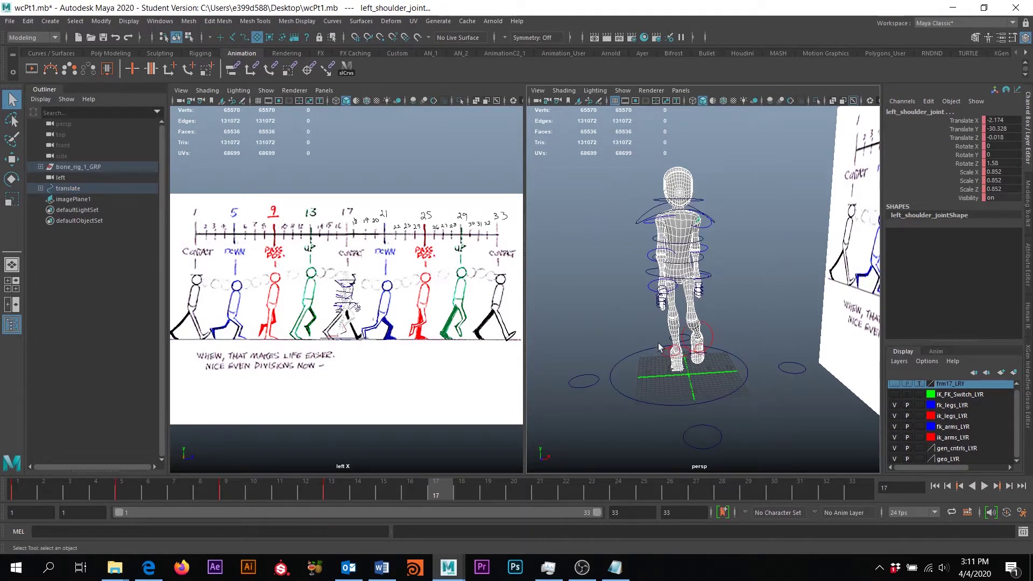
{"action": "mouse_move", "coordinate": [708, 268]}
{"action": "left_mouse_down", "text": "alt"}
{"action": "mouse_move", "coordinate": [640, 271]}
{"action": "mouse_move", "coordinate": [697, 280]}
{"action": "left_mouse_up", "text": "alt"}
{"action": "scroll", "coordinate": [697, 281], "scroll_direction": "down", "scroll_amount": 3}
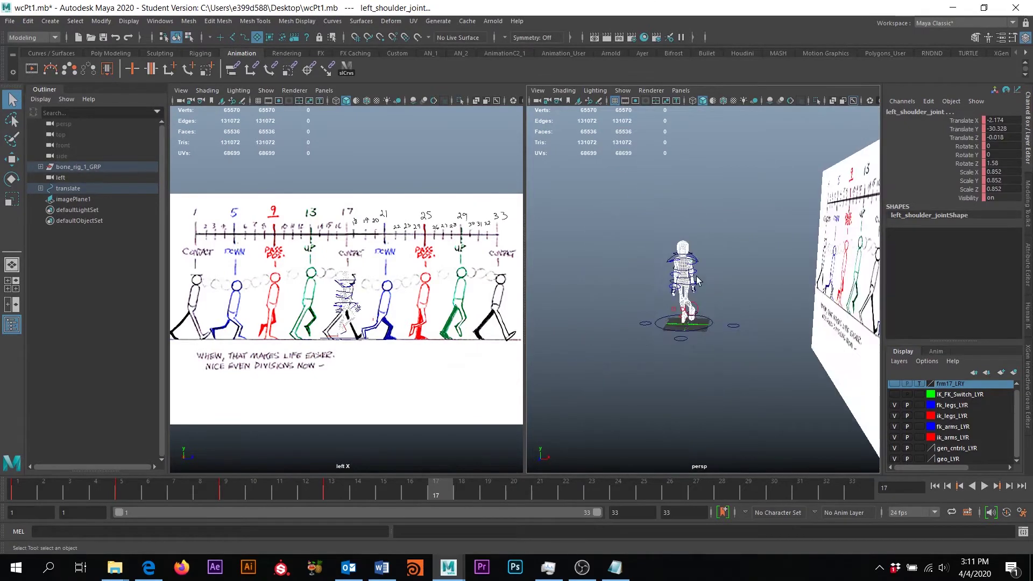
Step: Open the Script Editor, place it beside the character in the perspective view, and clear its history
{"action": "left_click", "coordinate": [1023, 533]}
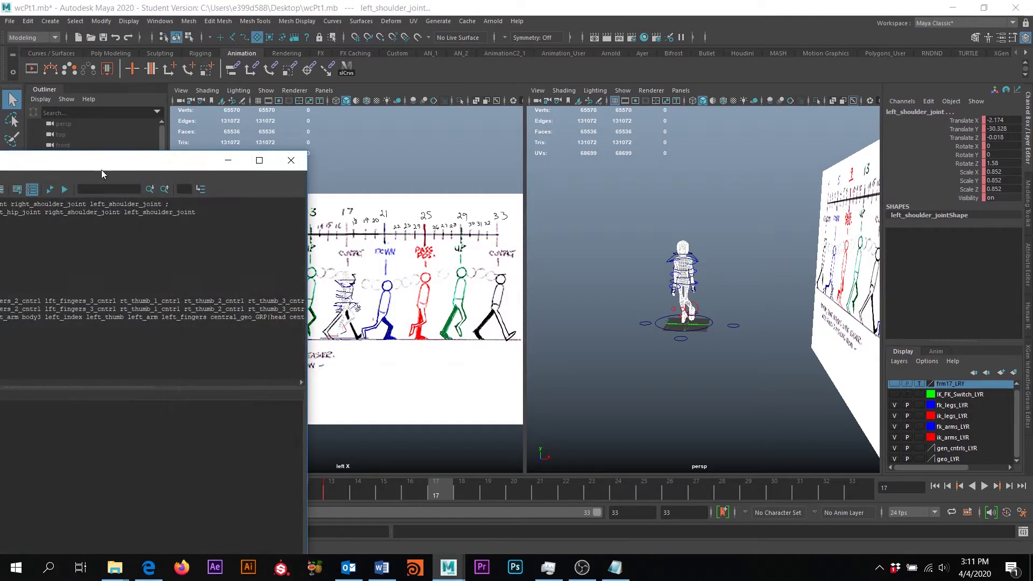
{"action": "left_click_drag", "start_coordinate": [106, 164], "coordinate": [794, 199]}
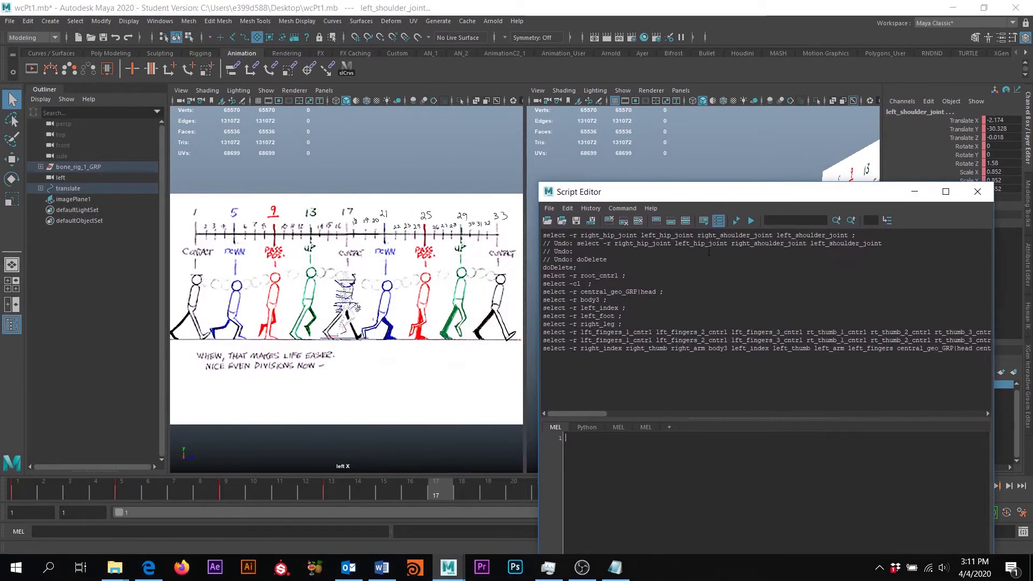
{"action": "left_click_drag", "start_coordinate": [654, 194], "coordinate": [213, 103]}
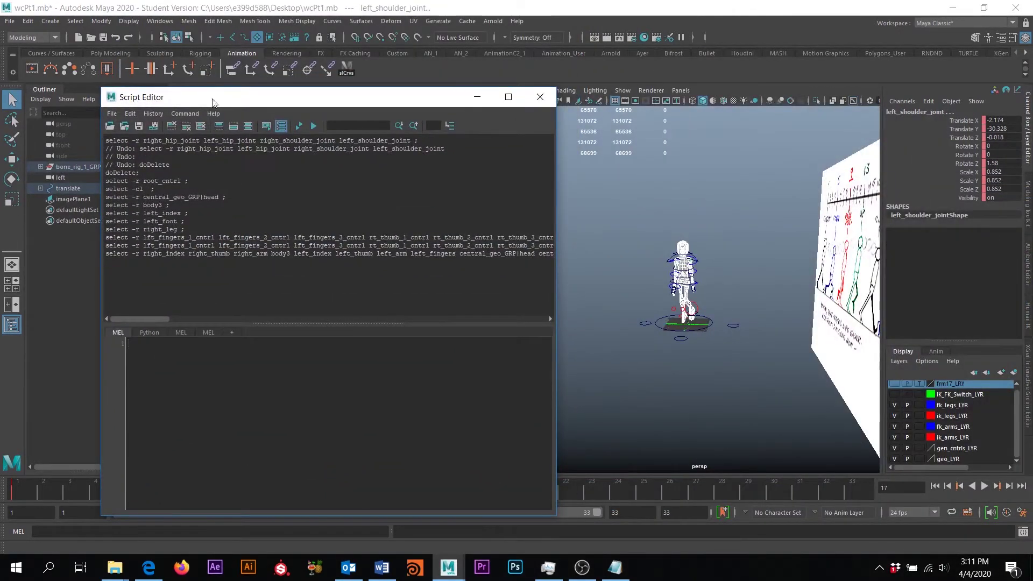
{"action": "left_click", "coordinate": [202, 126]}
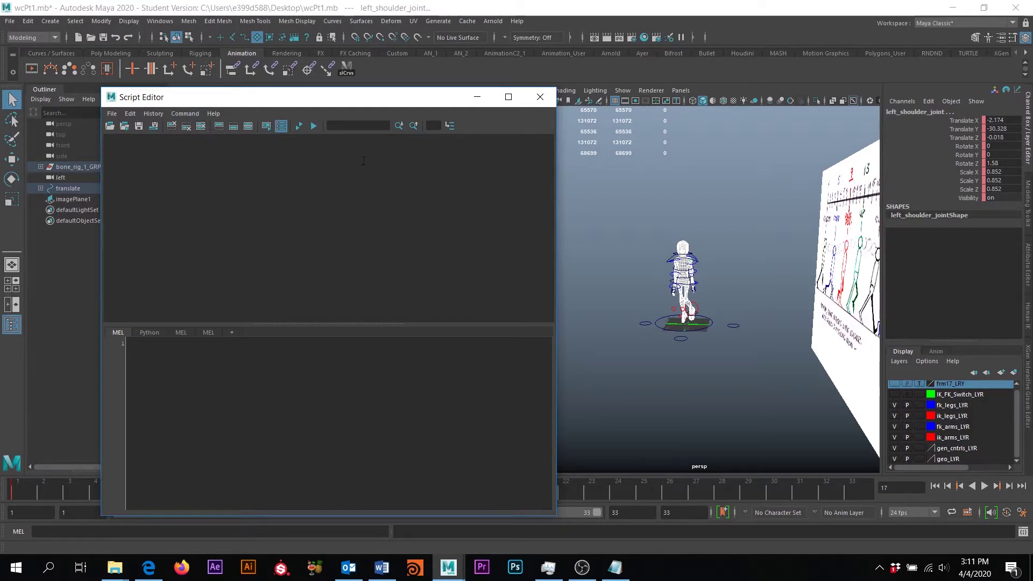
Step: Reselect all of the character's geometry and copy the logged select command from the Script Editor history
{"action": "left_click_drag", "start_coordinate": [587, 161], "coordinate": [766, 399]}
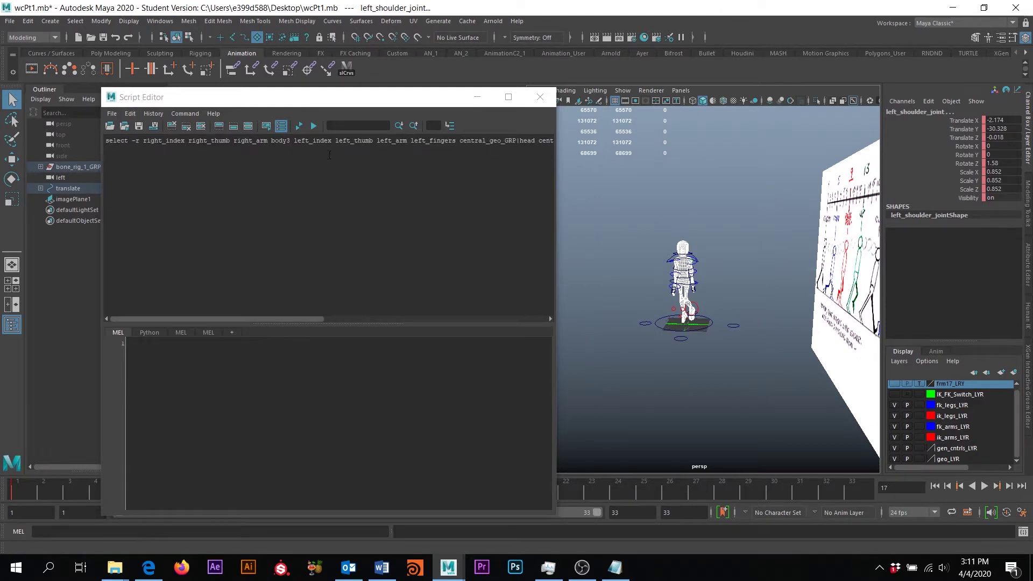
{"action": "left_click", "coordinate": [412, 160]}
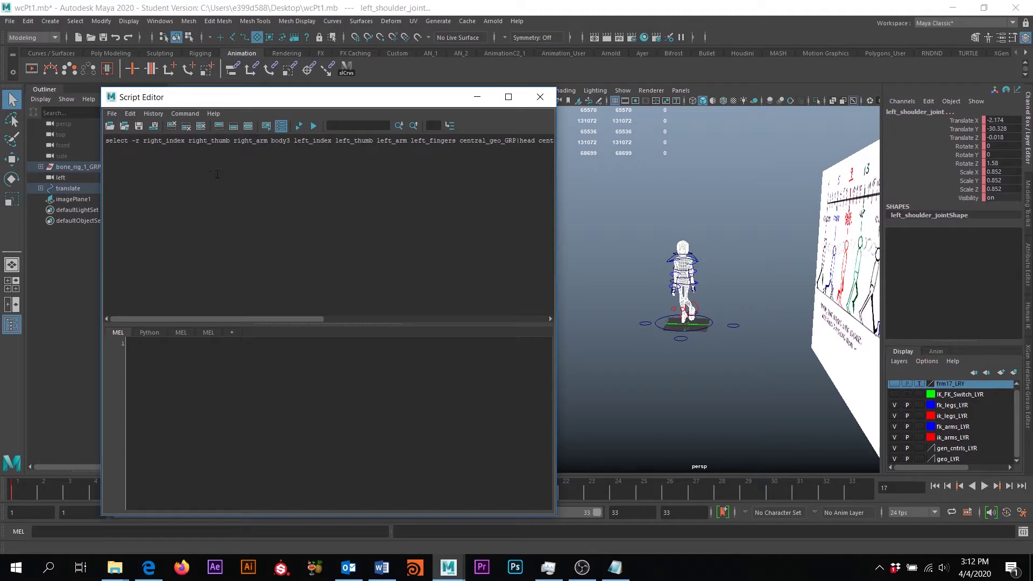
{"action": "key", "text": "ctrl+a"}
{"action": "key", "text": "ctrl+c"}
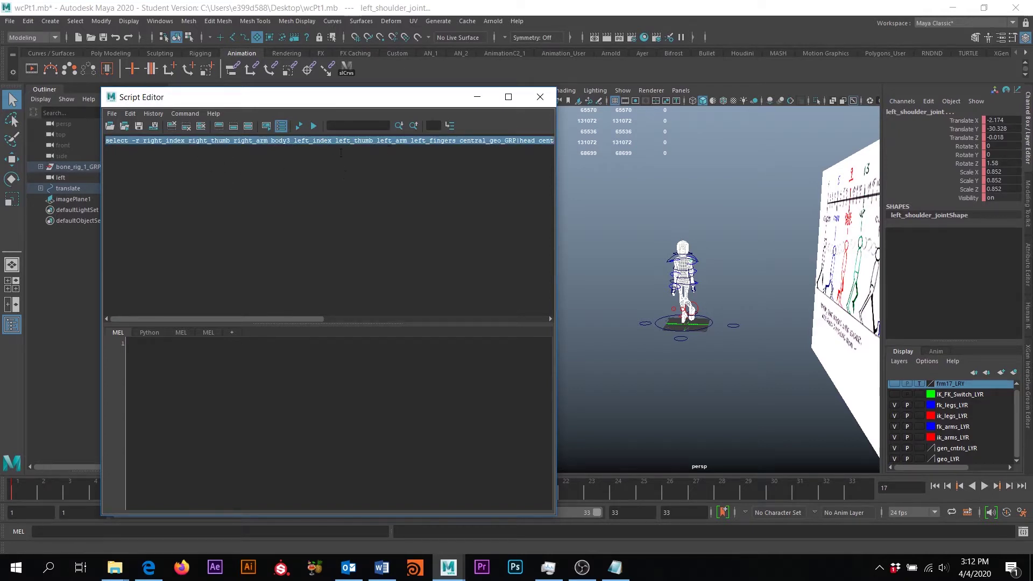
Step: Switch to Notepad and replace the select line of the duplicate object script with the copied select command
{"action": "left_click", "coordinate": [615, 567]}
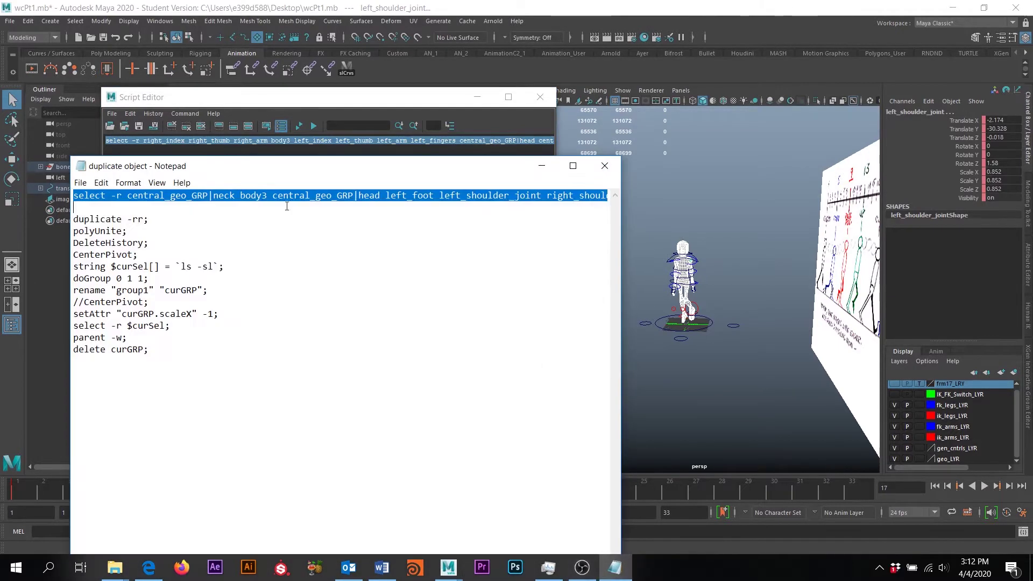
{"action": "left_click_drag", "start_coordinate": [217, 168], "coordinate": [564, 130]}
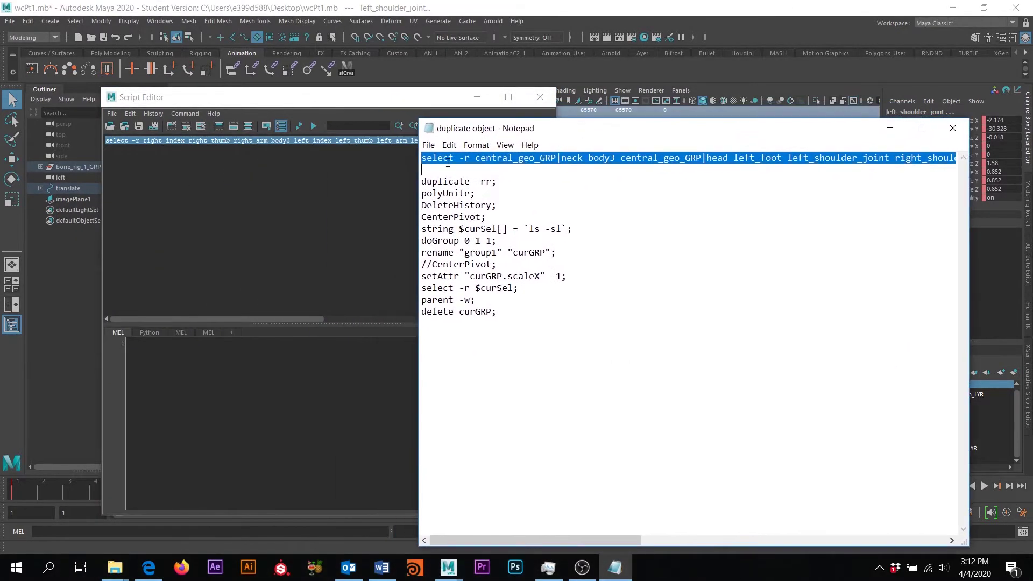
{"action": "key", "text": "Delete"}
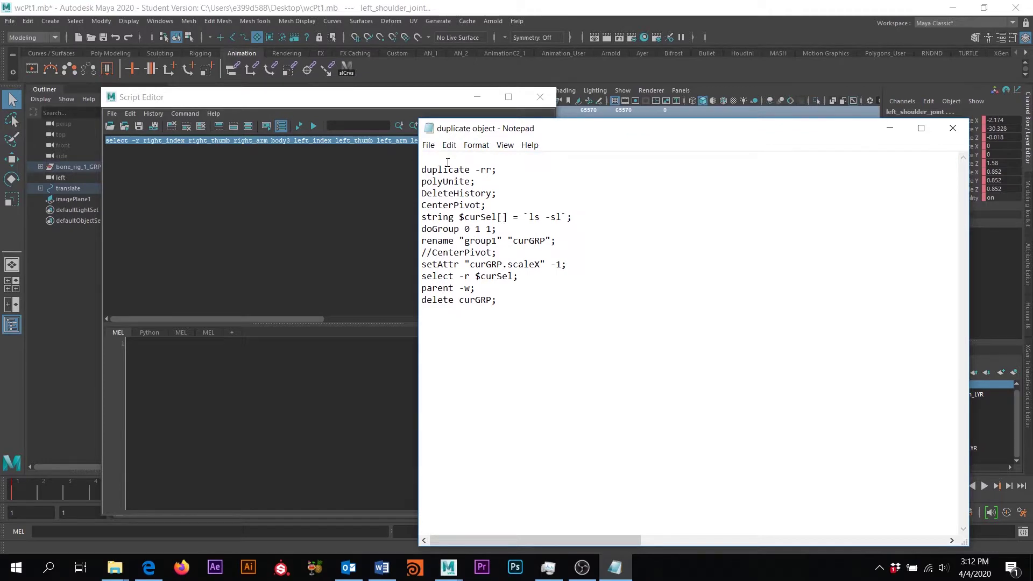
{"action": "key", "text": "ctrl+v"}
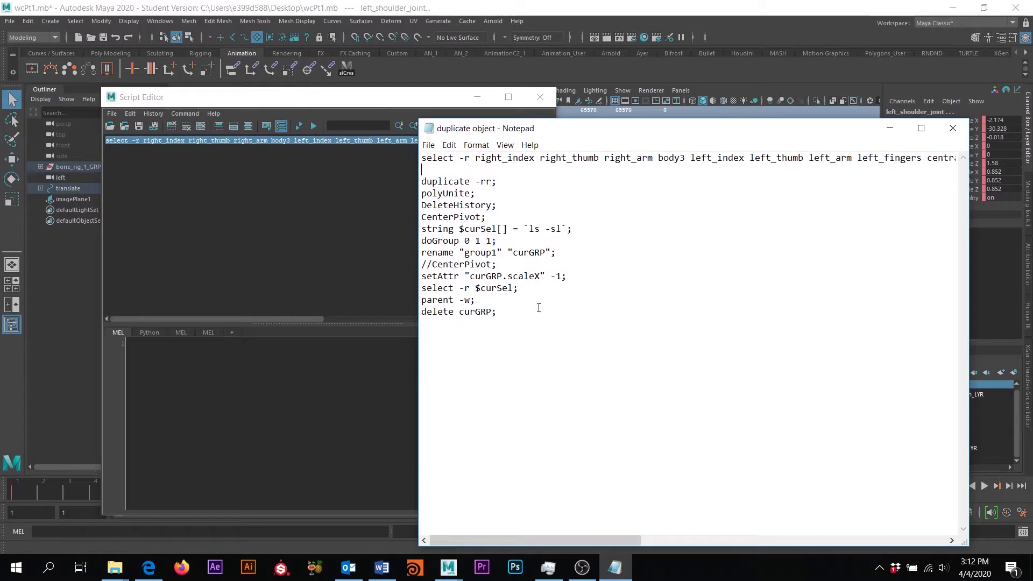
Step: Copy the entire duplicate object script and paste it into the empty MEL input of Maya's Script Editor
{"action": "key", "text": "ctrl+a"}
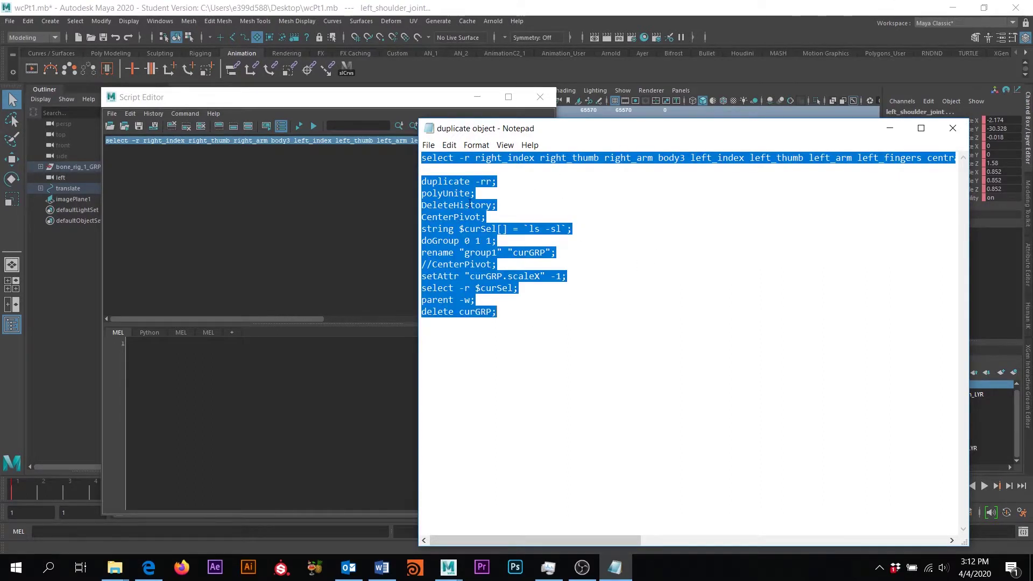
{"action": "left_click", "coordinate": [209, 367]}
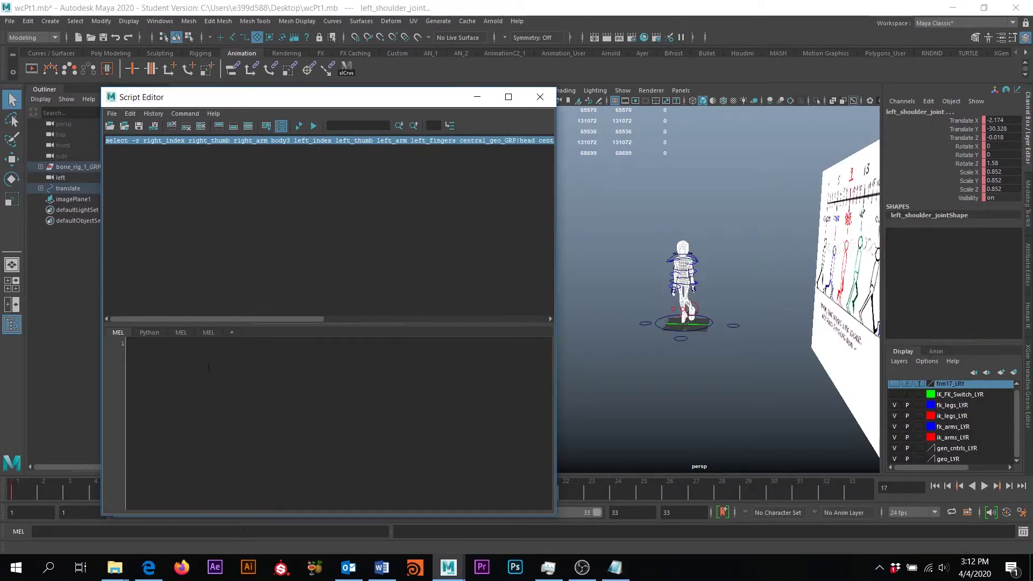
{"action": "key", "text": "ctrl+v"}
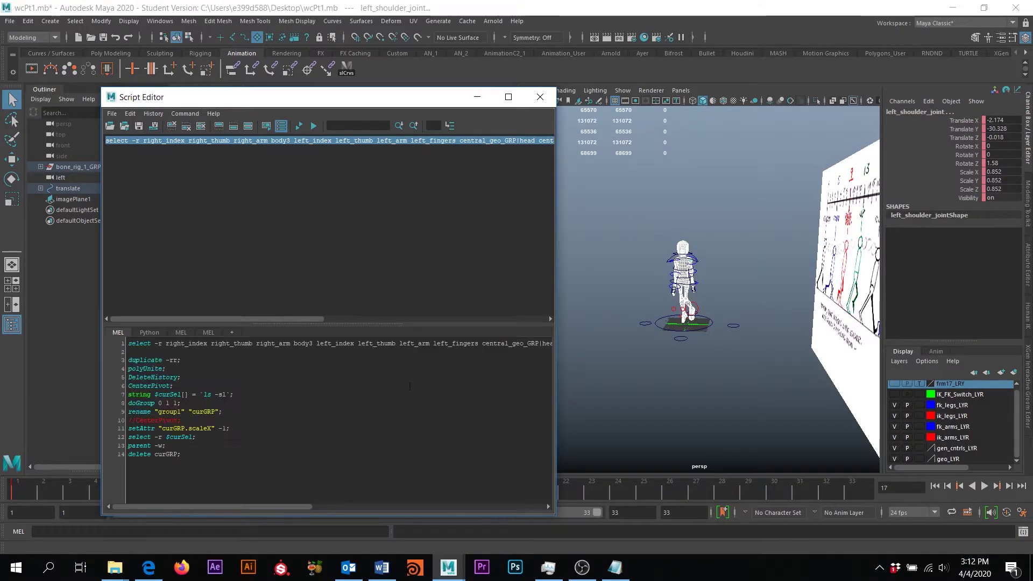
Step: Save the whole MEL script to the Animation shelf as dupObj and close the Script Editor
{"action": "left_click_drag", "start_coordinate": [228, 450], "coordinate": [164, 378]}
{"action": "left_click", "coordinate": [258, 389]}
{"action": "left_click_drag", "start_coordinate": [268, 463], "coordinate": [128, 343]}
{"action": "left_click", "coordinate": [372, 437]}
{"action": "key", "text": "ctrl+a"}
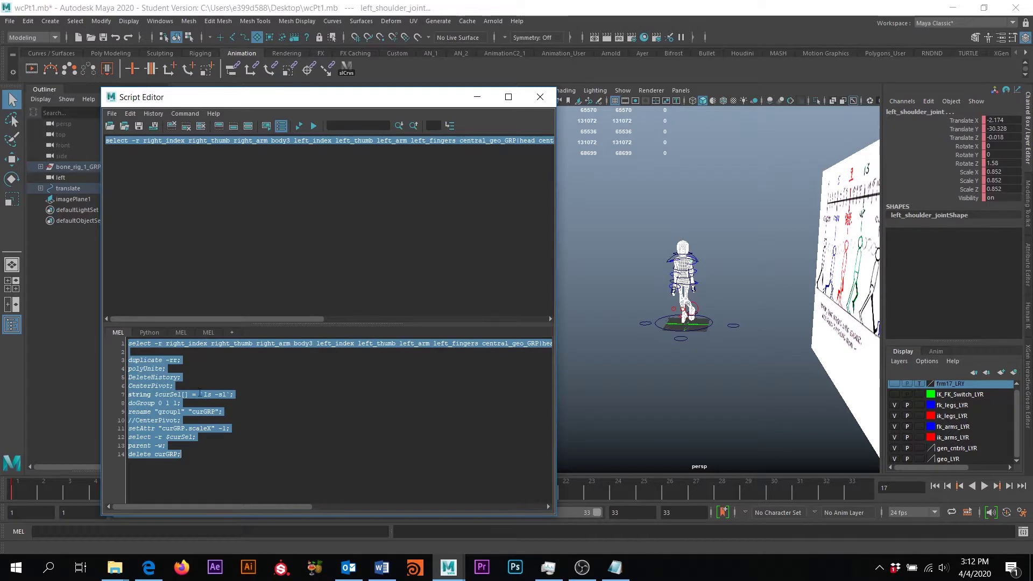
{"action": "left_click_drag", "start_coordinate": [213, 101], "coordinate": [488, 102]}
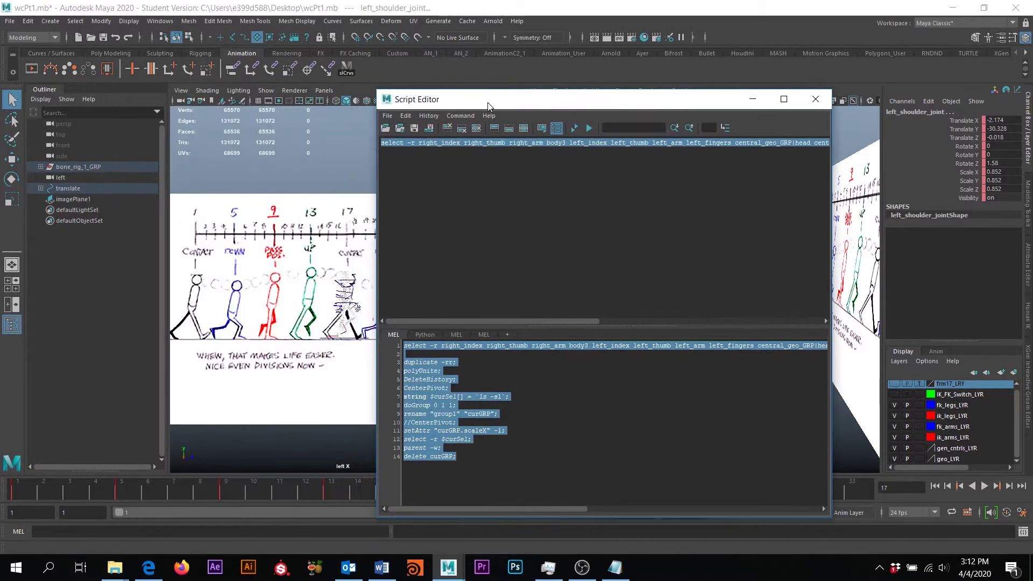
{"action": "left_click", "coordinate": [388, 116]}
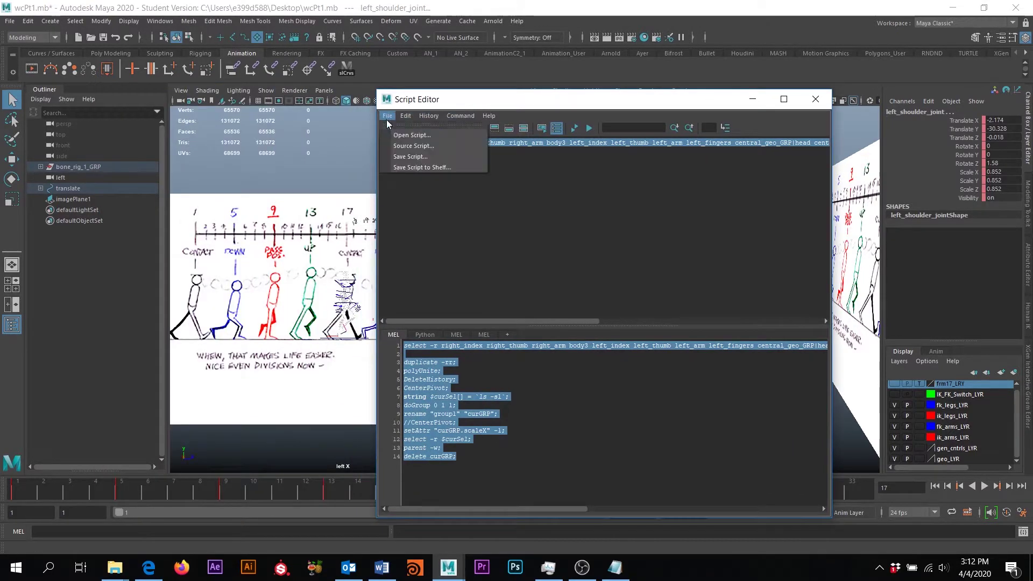
{"action": "left_click", "coordinate": [423, 168]}
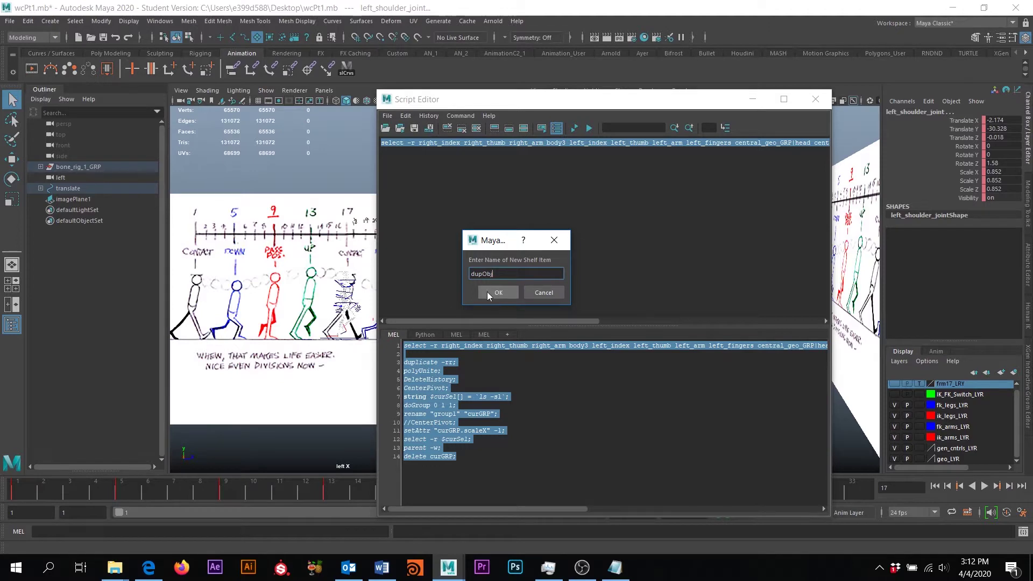
{"action": "left_click", "coordinate": [497, 293]}
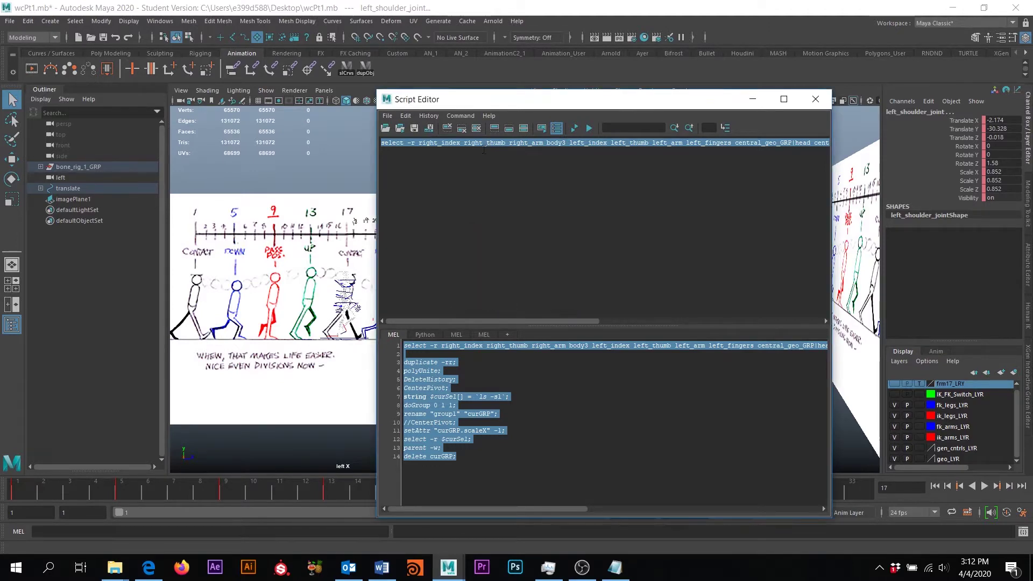
{"action": "left_click", "coordinate": [816, 99]}
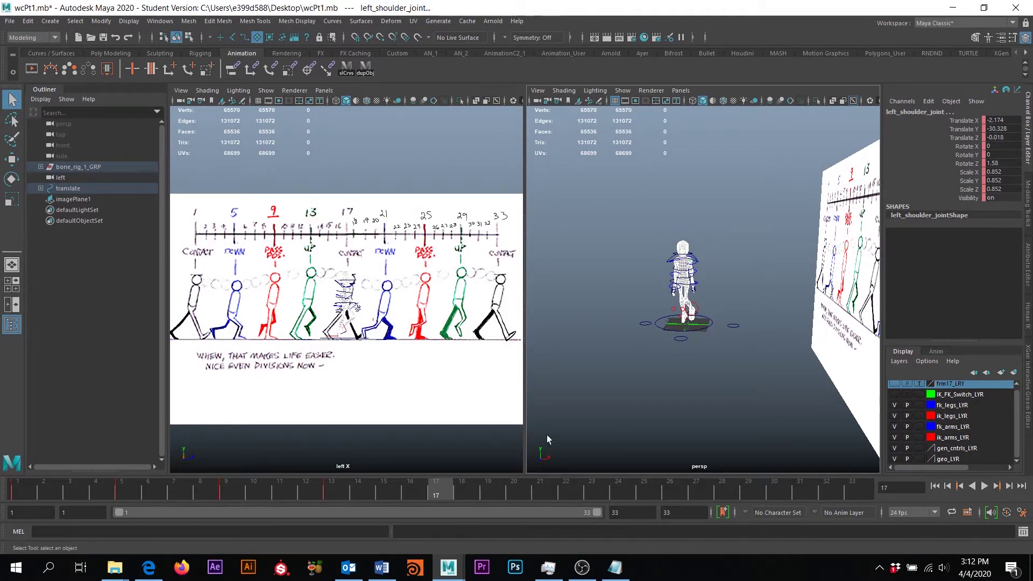
Step: Go to frame 1, clear the selection, and run the dupObj shelf script to create a mirrored duplicate of the contact pose
{"action": "middle_click_drag", "start_coordinate": [649, 326], "coordinate": [661, 326], "text": "alt"}
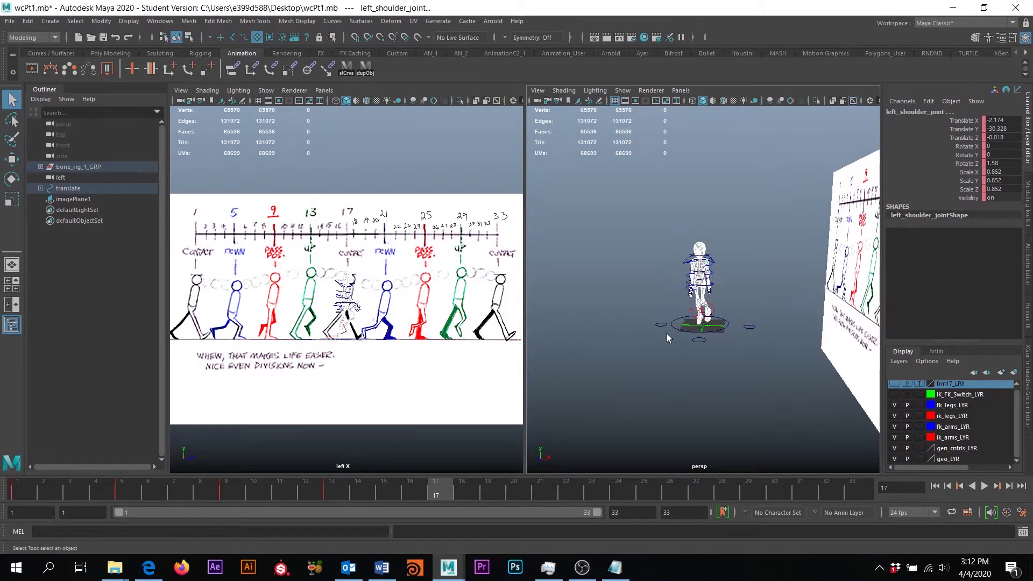
{"action": "left_click_drag", "start_coordinate": [667, 338], "coordinate": [681, 334], "text": "alt"}
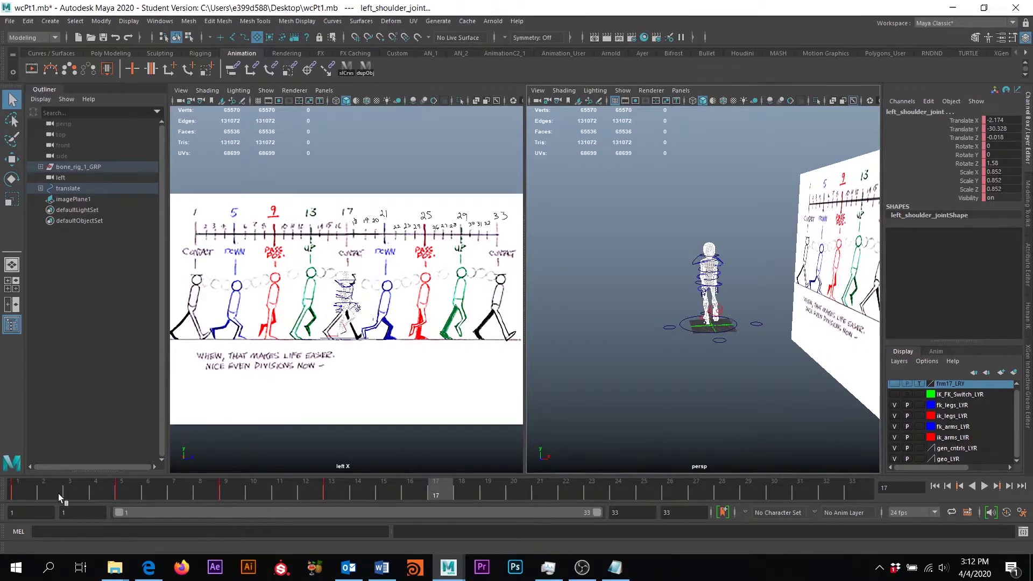
{"action": "left_click", "coordinate": [19, 490]}
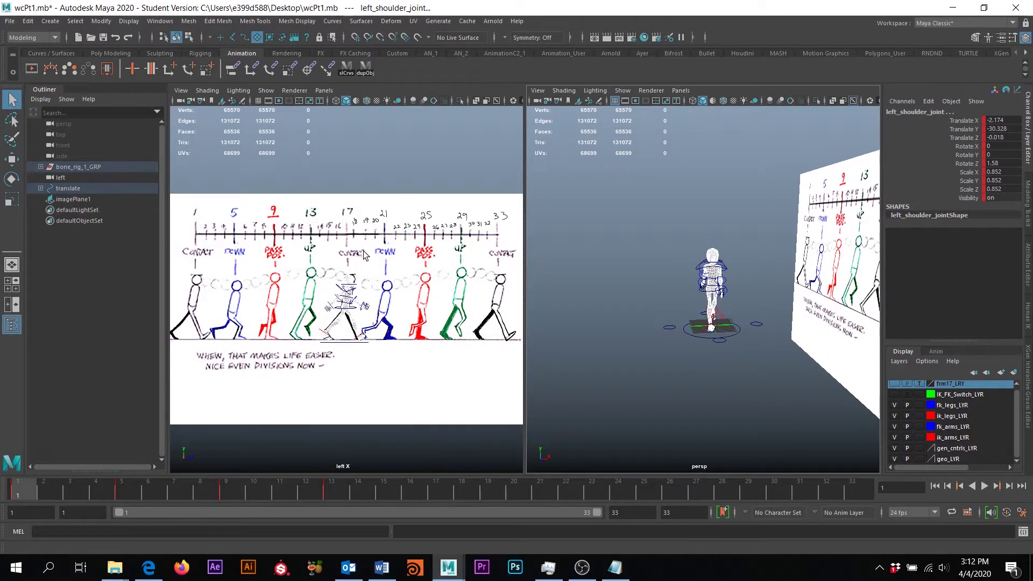
{"action": "left_click", "coordinate": [635, 359]}
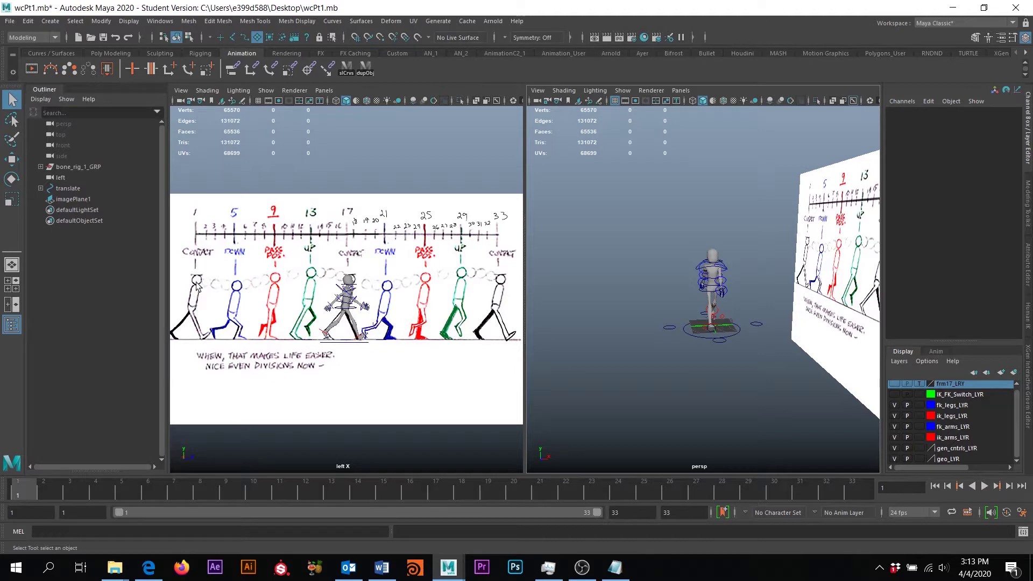
{"action": "left_click_drag", "start_coordinate": [721, 298], "coordinate": [703, 264], "text": "alt"}
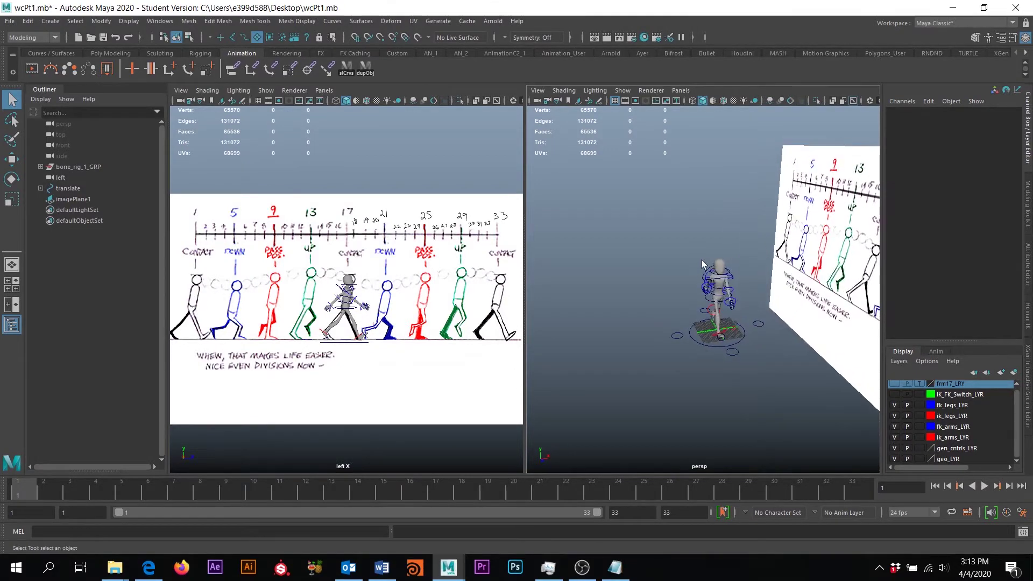
{"action": "right_click_drag", "start_coordinate": [693, 257], "coordinate": [710, 326], "text": "alt"}
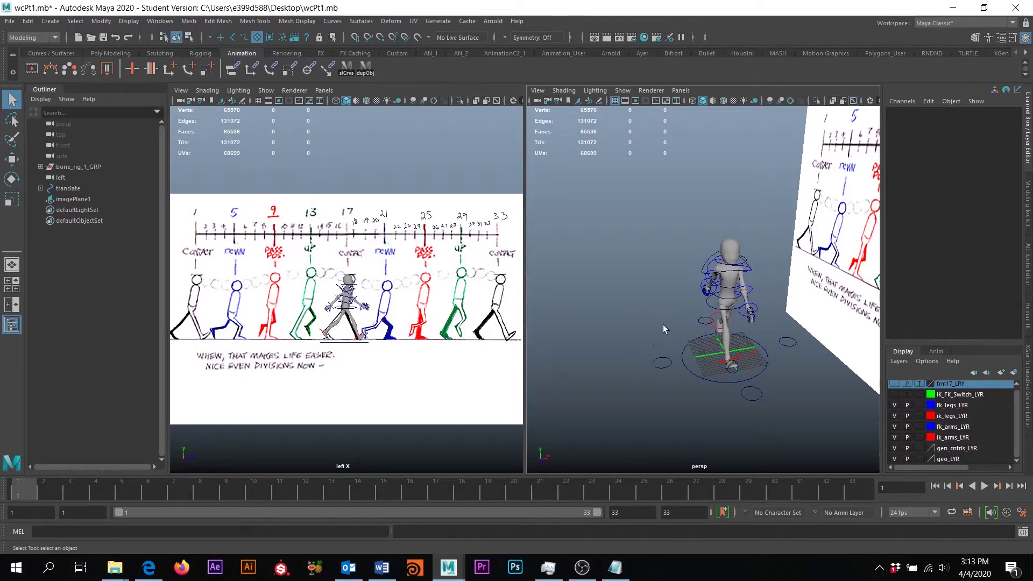
{"action": "left_click_drag", "start_coordinate": [650, 321], "coordinate": [640, 320], "text": "alt"}
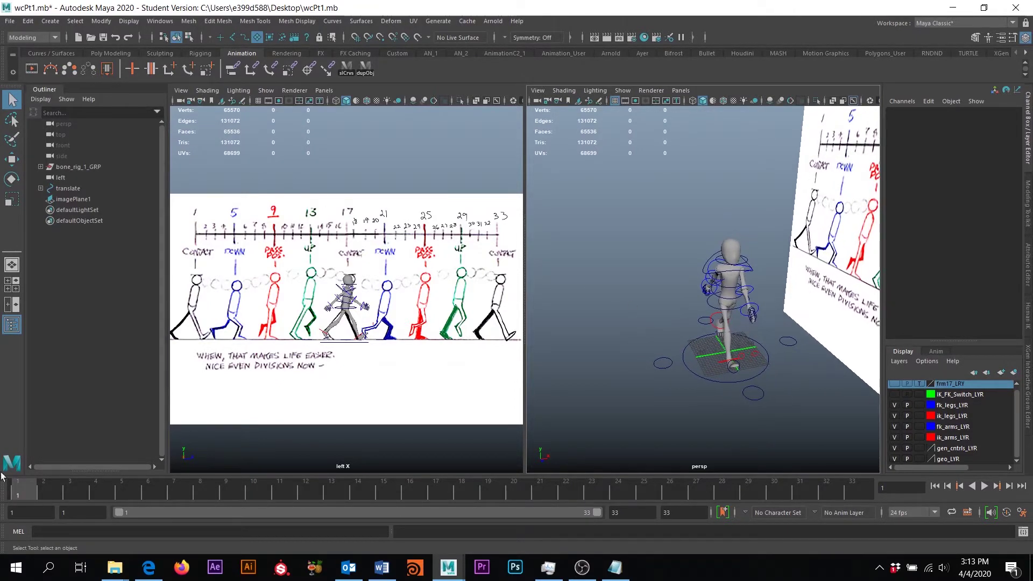
{"action": "left_click", "coordinate": [367, 72]}
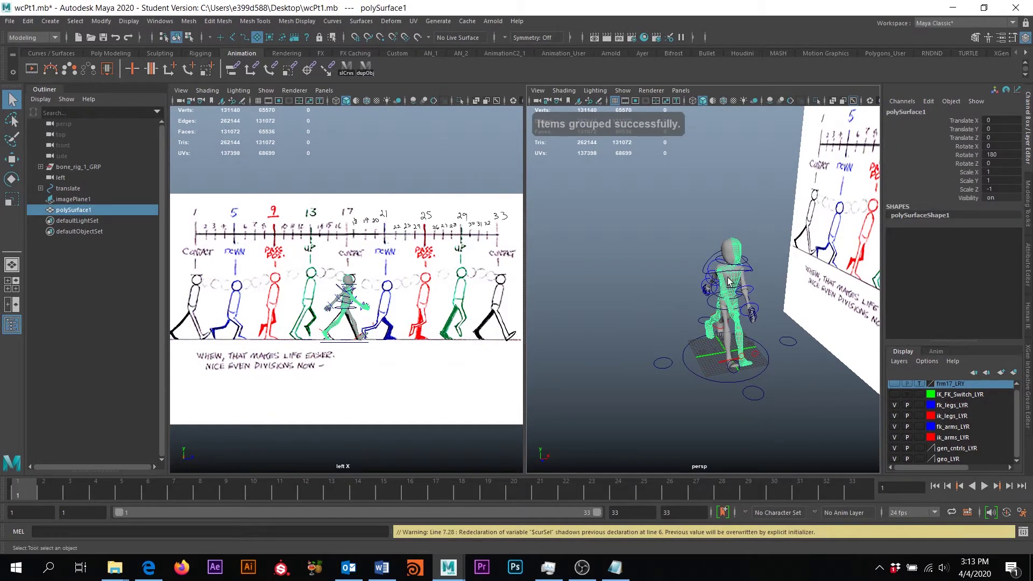
Step: Examine the mirrored duplicate against the original character from several angles in the perspective view
{"action": "left_click_drag", "start_coordinate": [762, 314], "coordinate": [709, 299], "text": "alt"}
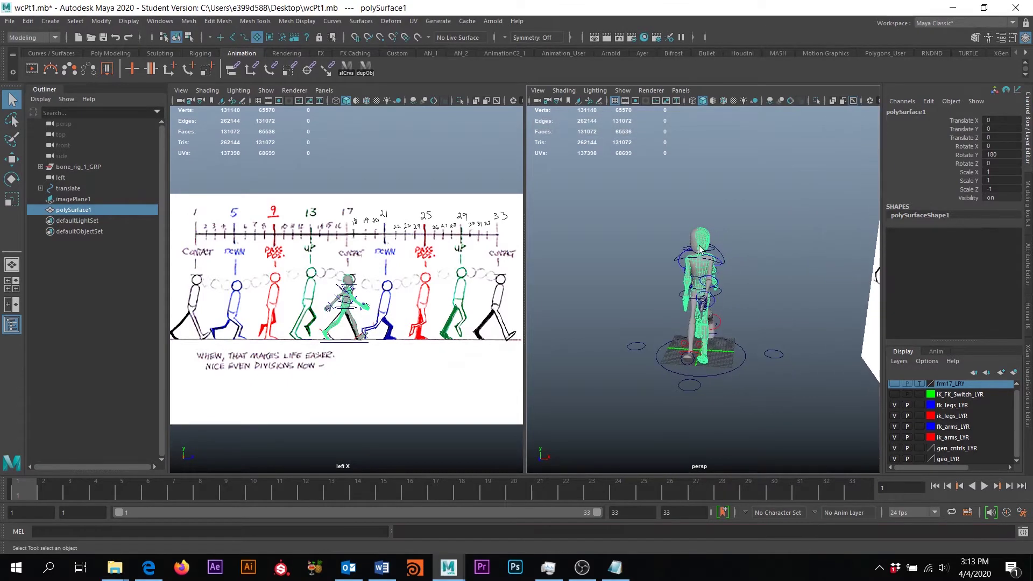
{"action": "right_click_drag", "start_coordinate": [709, 301], "coordinate": [750, 376], "text": "alt"}
{"action": "left_click_drag", "start_coordinate": [727, 332], "coordinate": [750, 331], "text": "alt"}
{"action": "right_click_drag", "start_coordinate": [738, 319], "coordinate": [743, 279], "text": "alt"}
{"action": "left_click_drag", "start_coordinate": [741, 280], "coordinate": [753, 323], "text": "alt"}
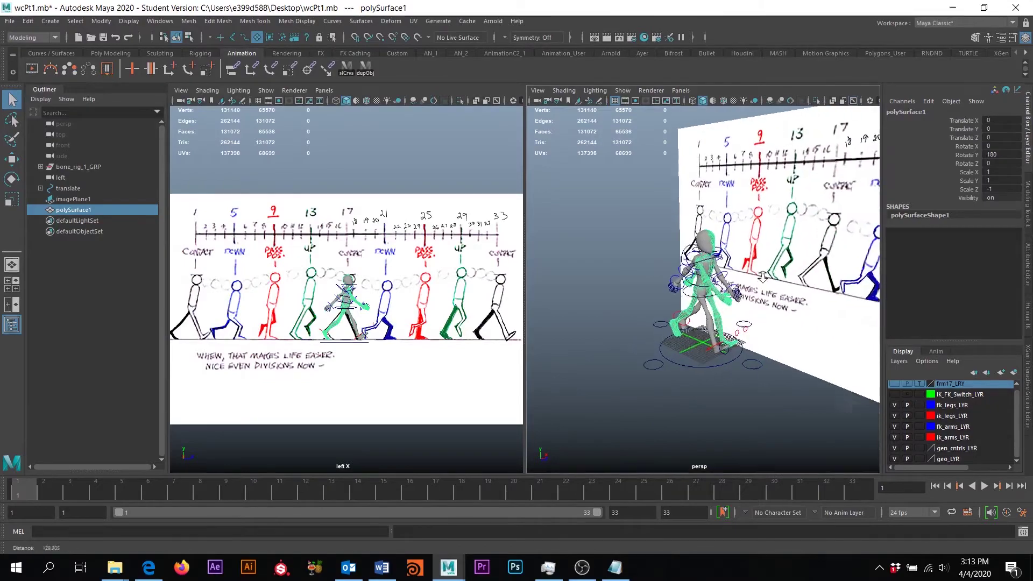
{"action": "right_click_drag", "start_coordinate": [743, 327], "coordinate": [798, 374], "text": "alt"}
{"action": "left_click_drag", "start_coordinate": [795, 360], "coordinate": [605, 352], "text": "alt"}
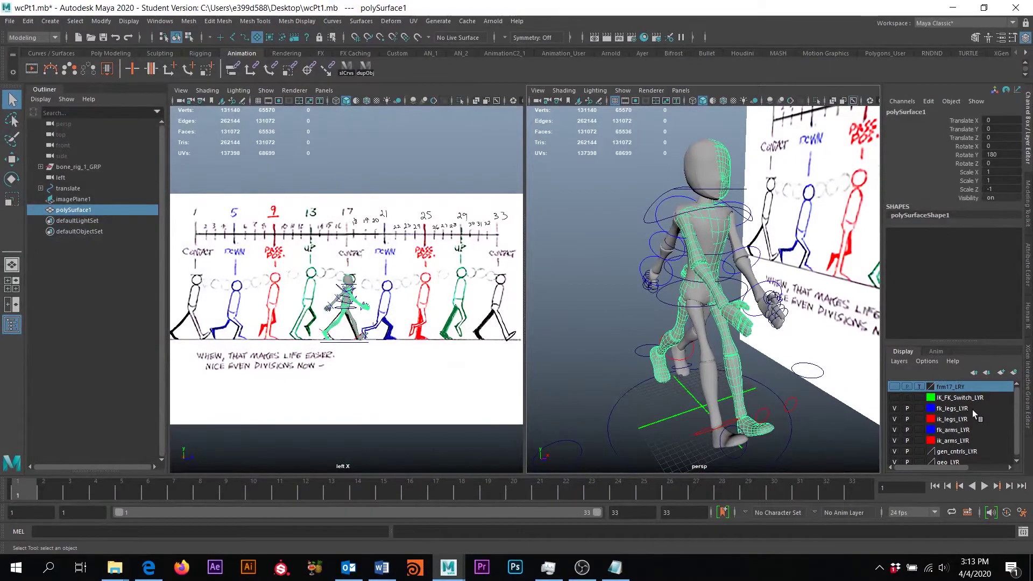
Step: Delete the existing frm17_LYR display layer and create a new display layer from the mirrored duplicate, polySurface1
{"action": "right_click", "coordinate": [949, 387]}
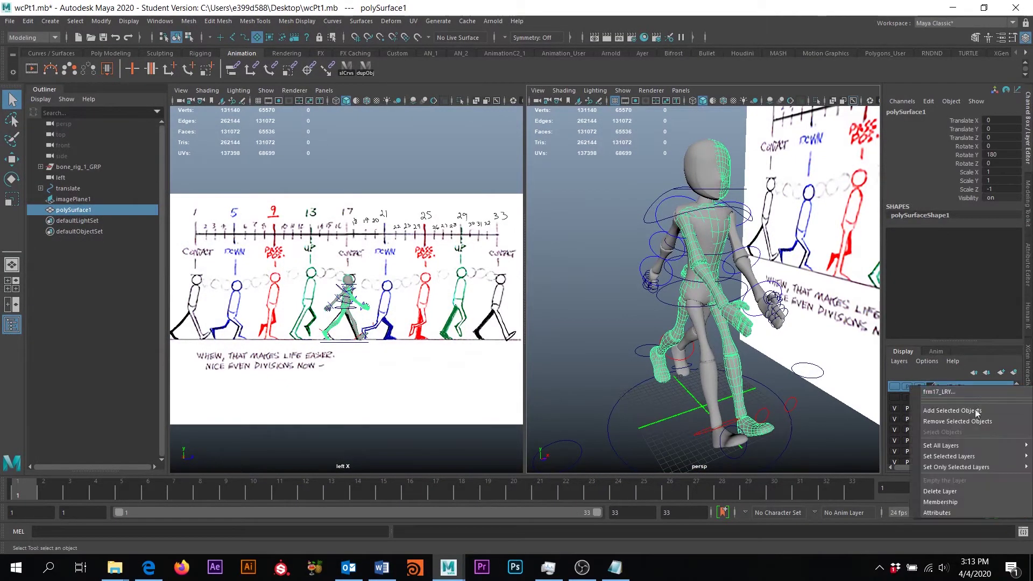
{"action": "left_click", "coordinate": [940, 490]}
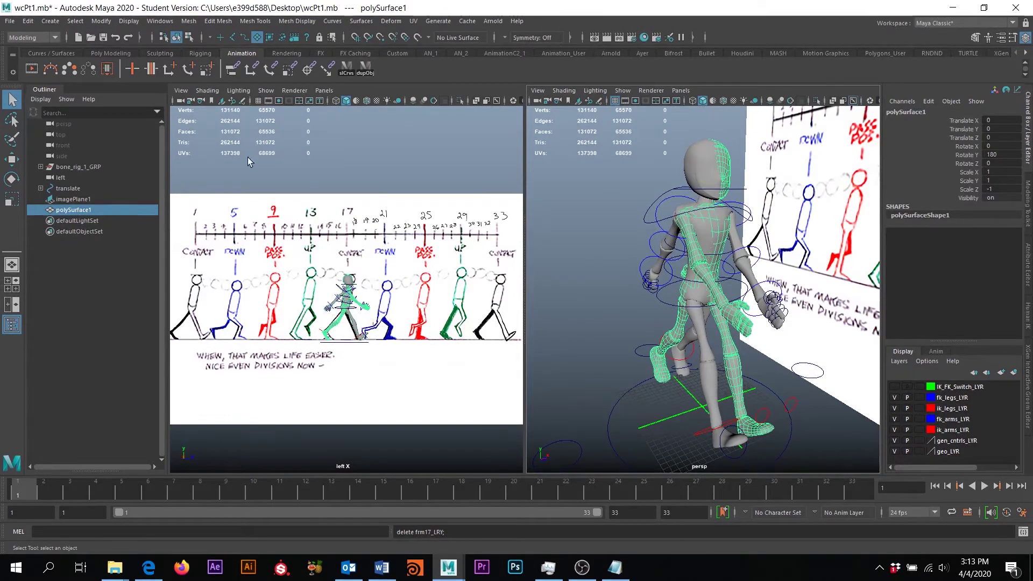
{"action": "left_click", "coordinate": [330, 156]}
{"action": "left_click", "coordinate": [135, 211]}
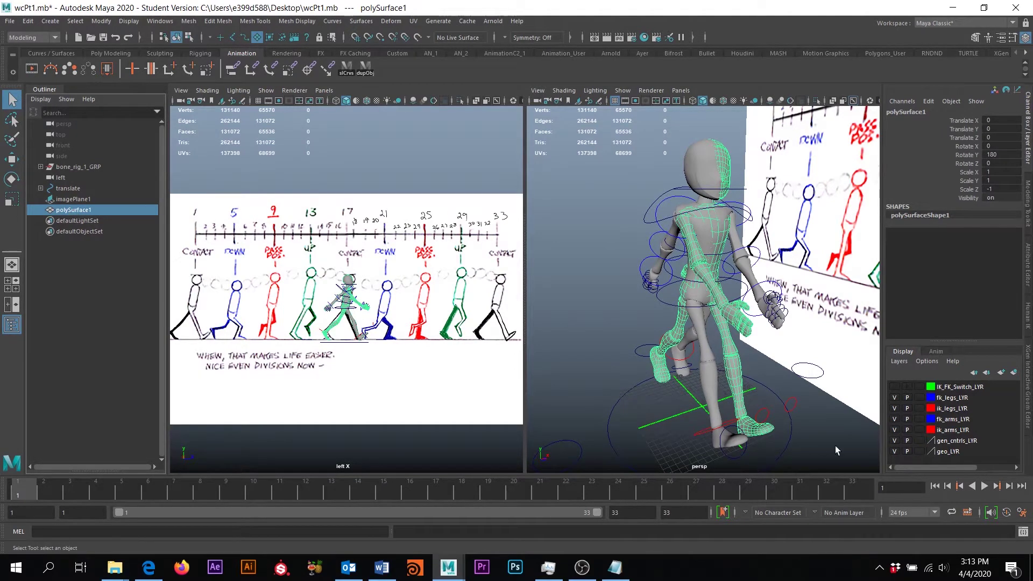
{"action": "left_click", "coordinate": [1014, 373]}
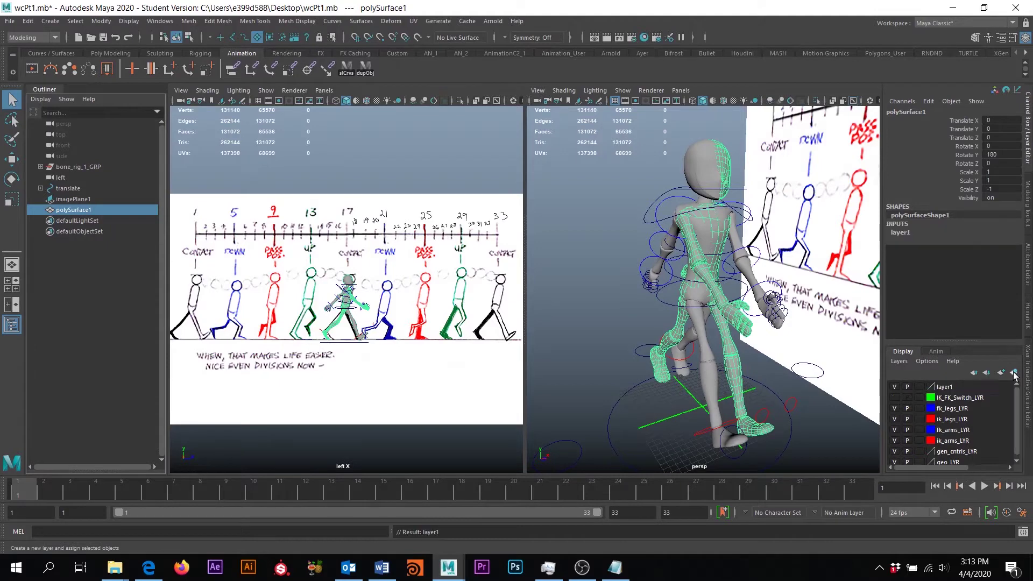
{"action": "left_click", "coordinate": [900, 361]}
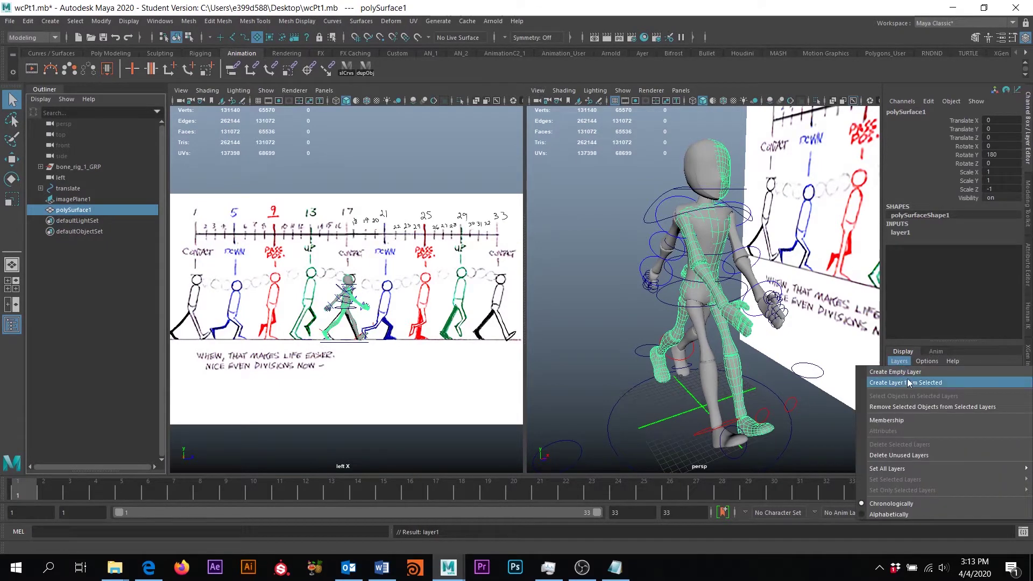
{"action": "left_click", "coordinate": [953, 361]}
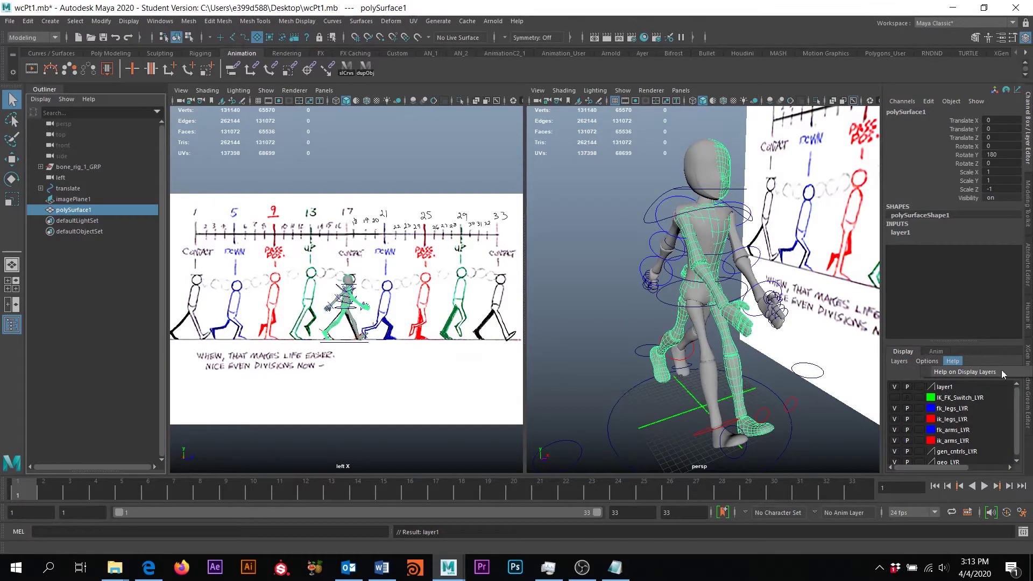
{"action": "left_click", "coordinate": [963, 310]}
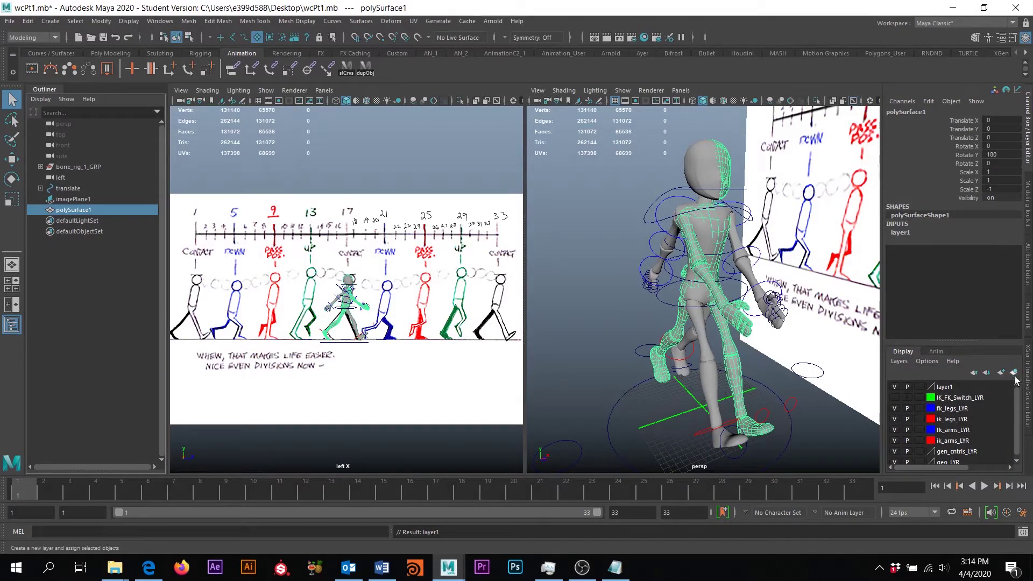
Step: Rename the new display layer holding the mirrored duplicate to frm17_LYR
{"action": "double_click", "coordinate": [947, 387]}
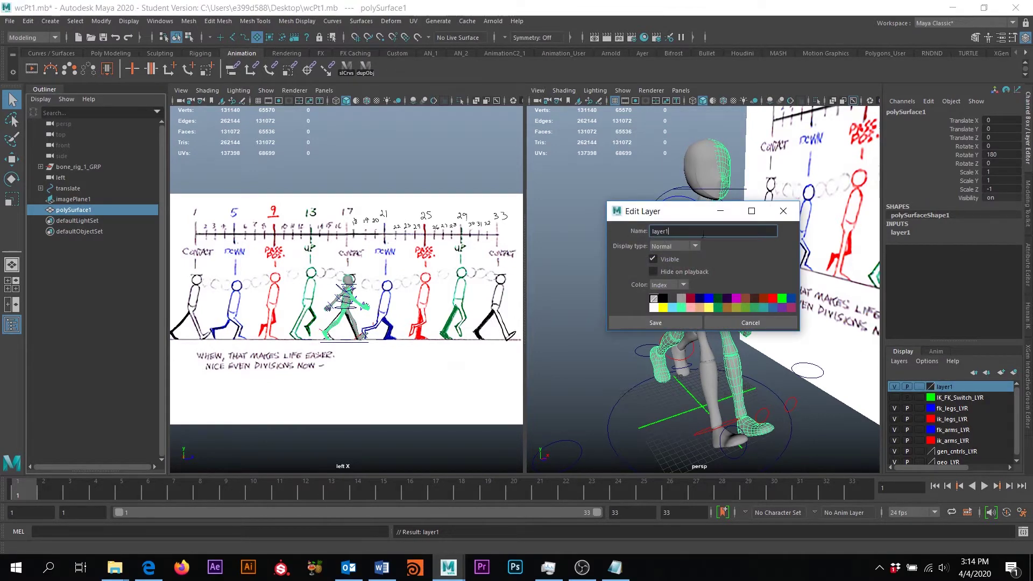
{"action": "type", "text": "frm17_LYR"}
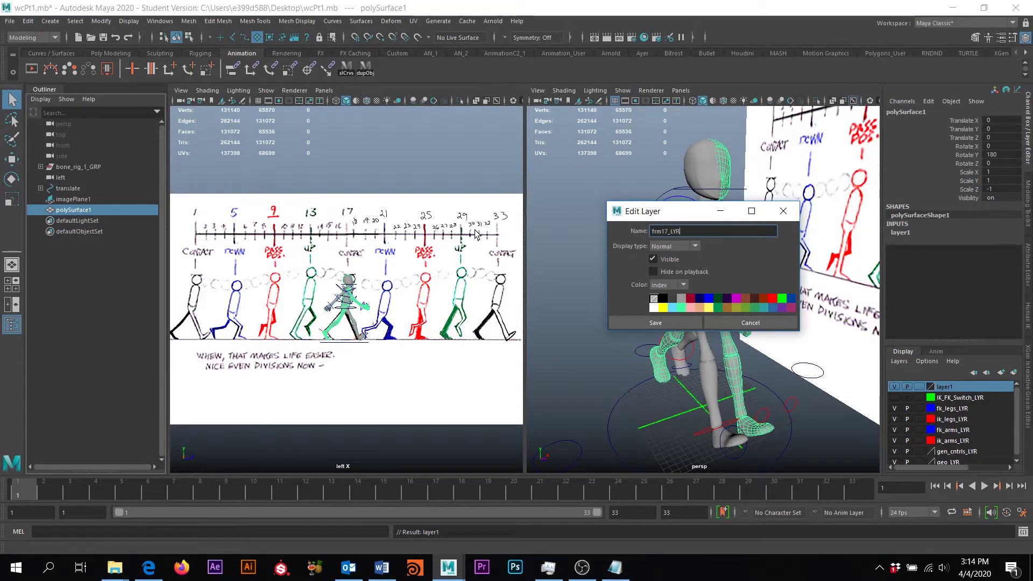
{"action": "left_click", "coordinate": [656, 322]}
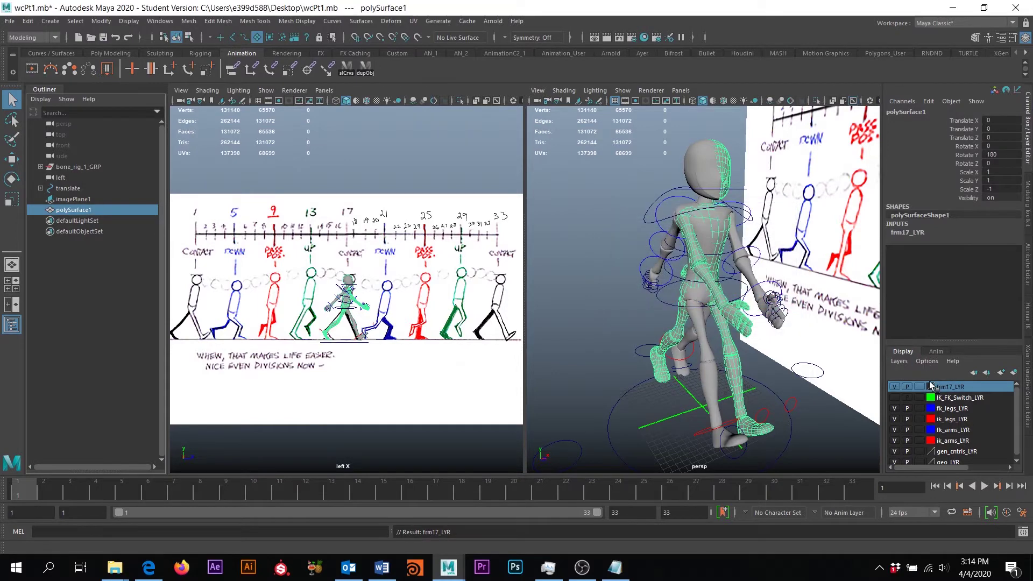
Step: Toggle the visibility of the frm17_LYR layer to compare the poses, finishing with the layer hidden
{"action": "left_click", "coordinate": [893, 387]}
{"action": "left_click", "coordinate": [893, 387]}
{"action": "left_click", "coordinate": [893, 387]}
{"action": "left_click", "coordinate": [893, 388]}
{"action": "left_click", "coordinate": [893, 387]}
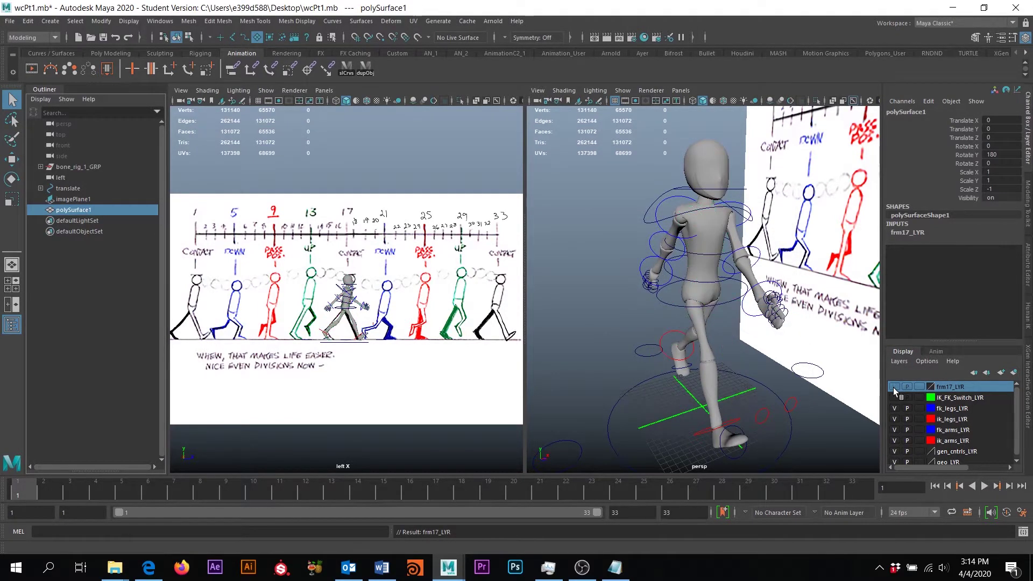
Step: Toggle the visibility and playback display of the frm17_LYR layer, finishing with both turned on
{"action": "left_click", "coordinate": [893, 387]}
{"action": "left_click", "coordinate": [893, 387]}
{"action": "left_click", "coordinate": [893, 387]}
{"action": "left_click_drag", "start_coordinate": [715, 259], "coordinate": [753, 215], "text": "alt"}
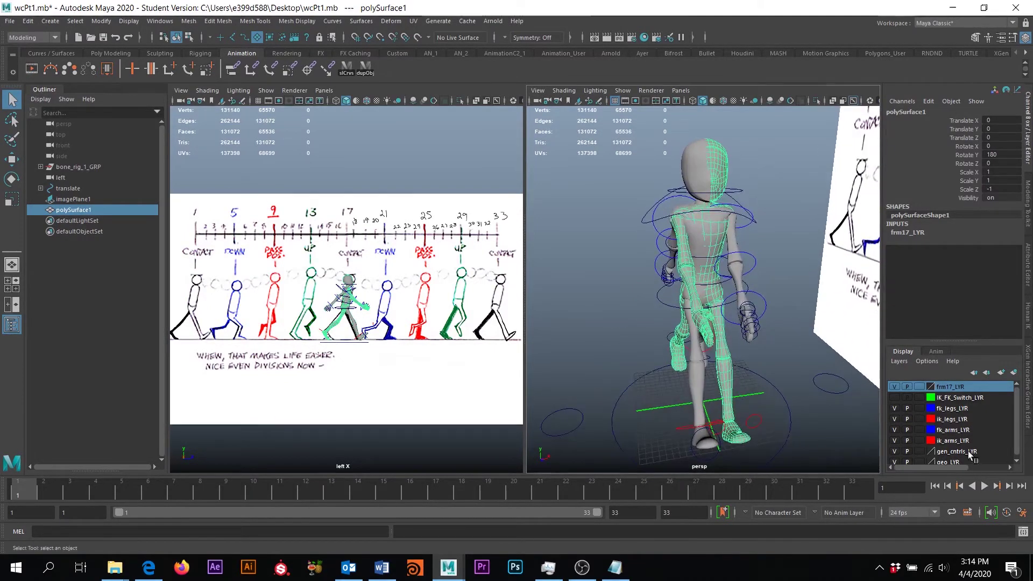
{"action": "left_click", "coordinate": [894, 386]}
{"action": "left_click", "coordinate": [894, 386]}
{"action": "left_click", "coordinate": [906, 386]}
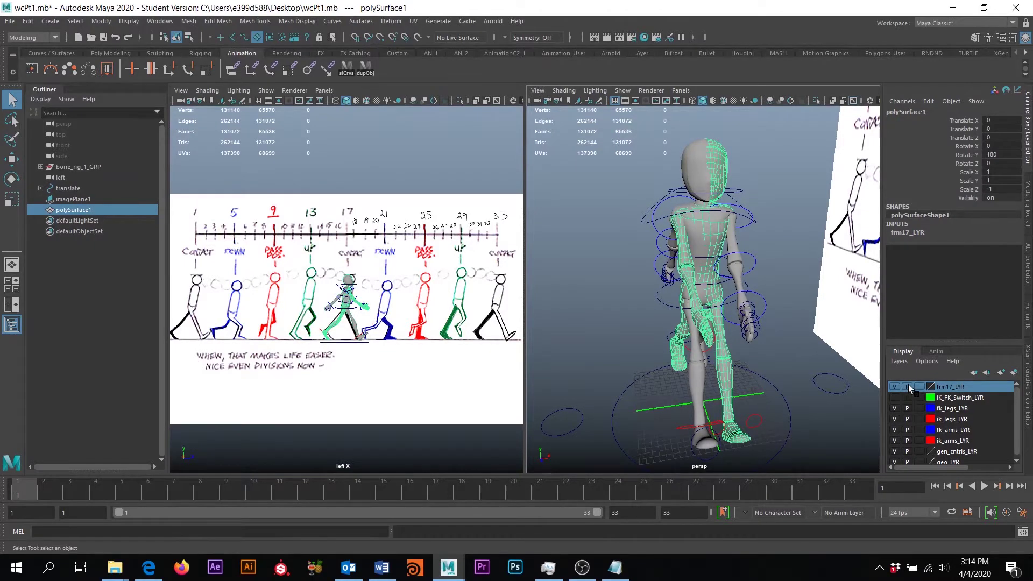
{"action": "left_click", "coordinate": [907, 387]}
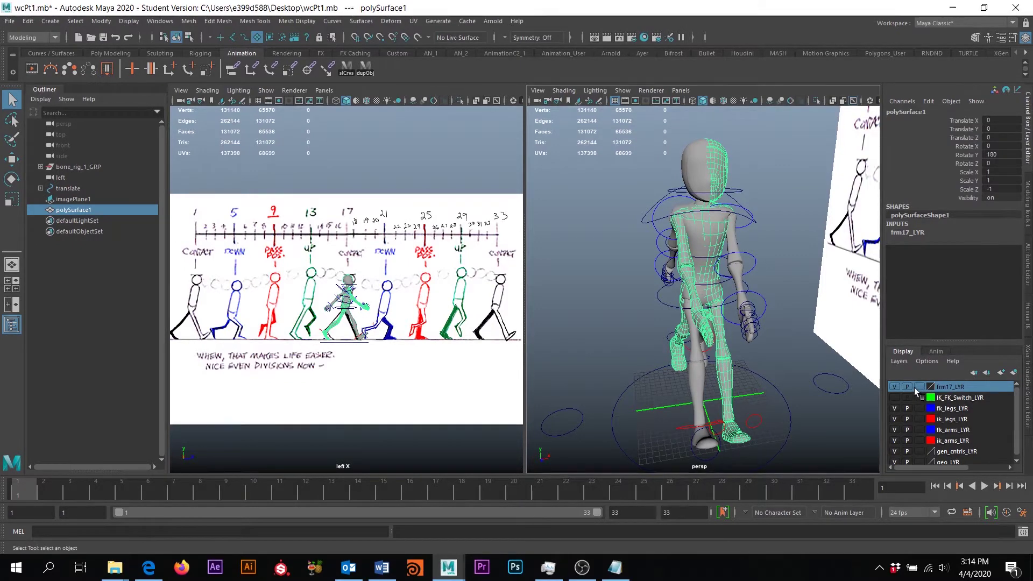
Step: Cycle the display type of the frm17_LYR layer, leaving the mirrored duplicate set to Template
{"action": "left_click", "coordinate": [919, 387]}
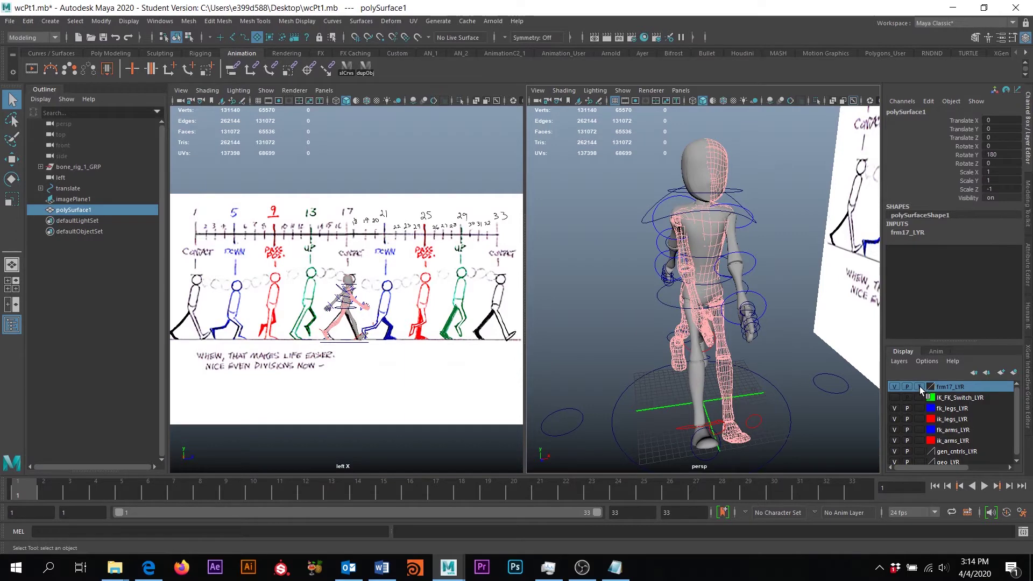
{"action": "left_click", "coordinate": [919, 387]}
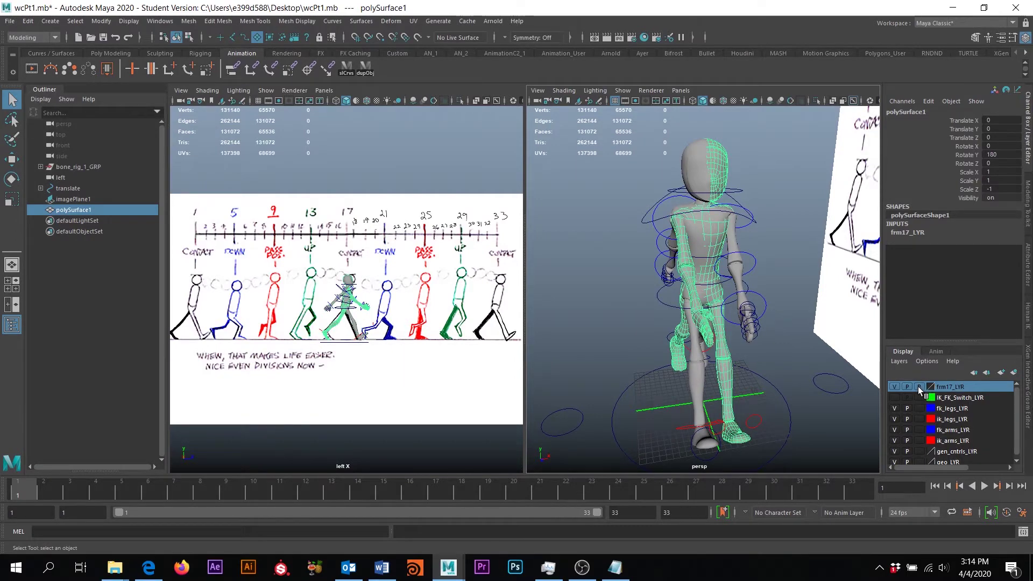
{"action": "left_click", "coordinate": [919, 387]}
{"action": "left_click", "coordinate": [918, 386]}
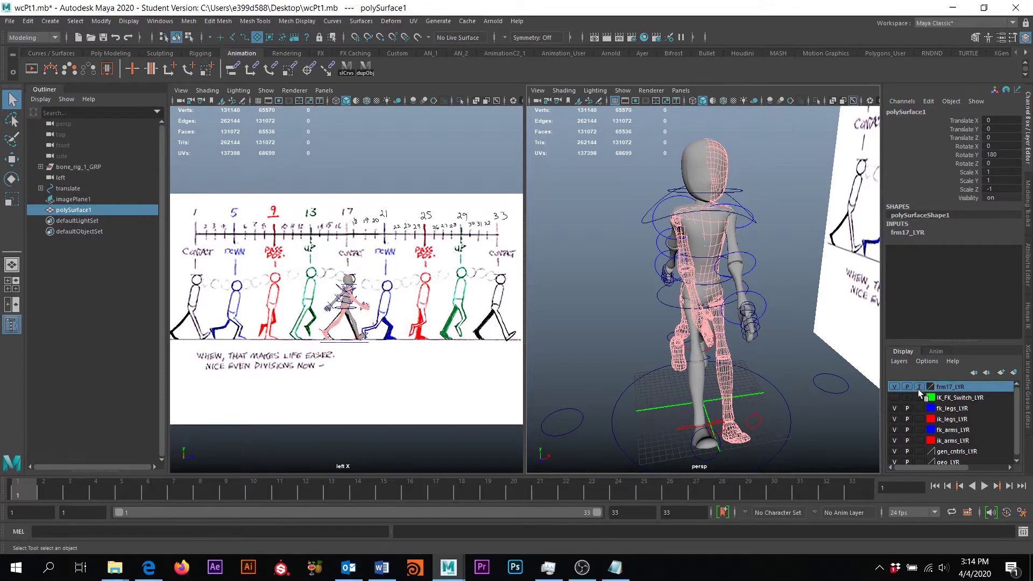
Step: Set the display type of the geo_LYR layer to Reference so the character's mesh cannot be selected
{"action": "scroll", "coordinate": [916, 399], "scroll_direction": "down", "scroll_amount": 1}
{"action": "scroll", "coordinate": [921, 406], "scroll_direction": "up", "scroll_amount": 1}
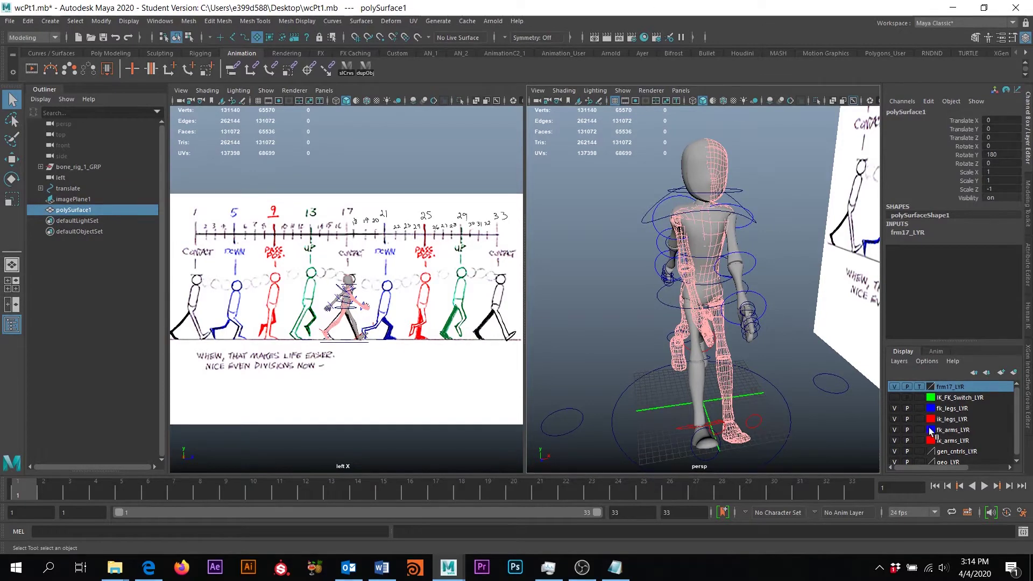
{"action": "scroll", "coordinate": [950, 435], "scroll_direction": "down", "scroll_amount": 1}
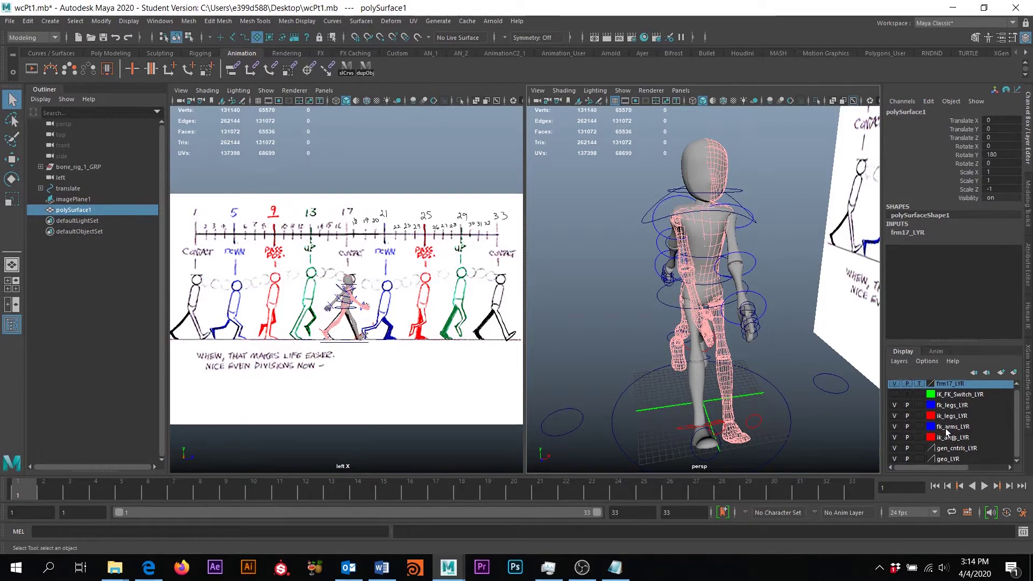
{"action": "left_click", "coordinate": [919, 459]}
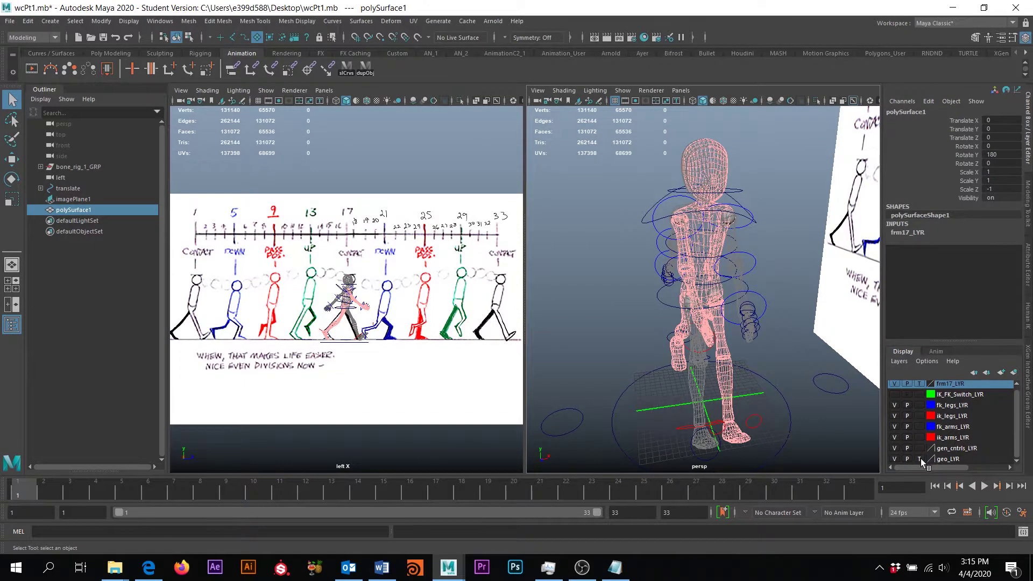
{"action": "left_click", "coordinate": [918, 459]}
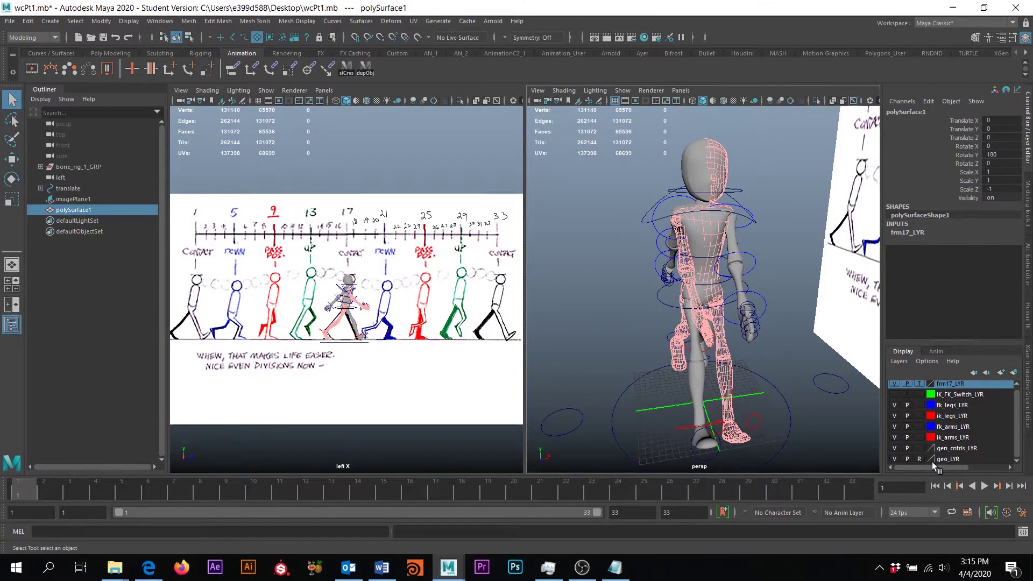
{"action": "scroll", "coordinate": [920, 414], "scroll_direction": "up", "scroll_amount": 1}
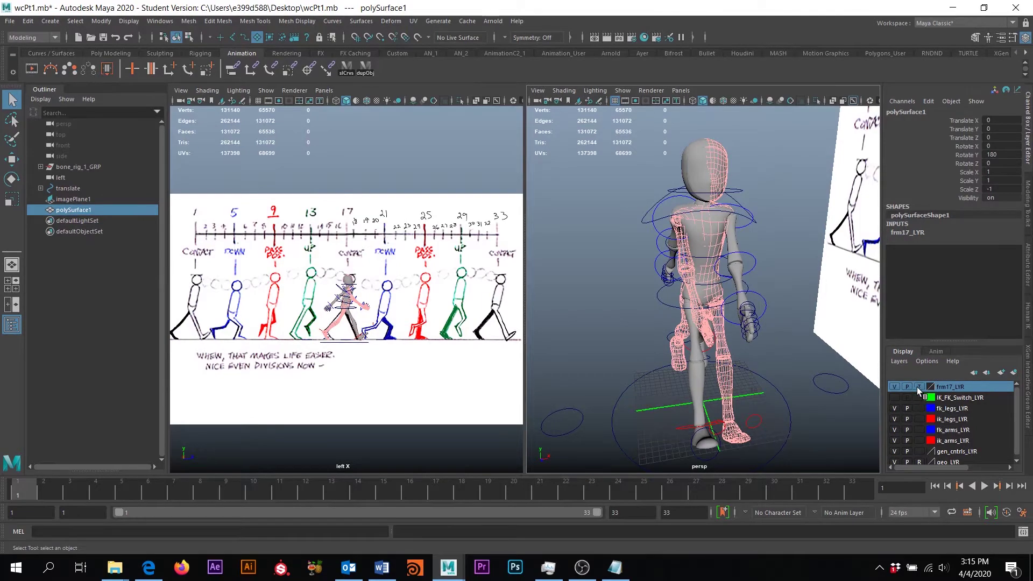
Step: Deselect the mirrored duplicate and examine its templated pose against the character from several angles in the perspective view
{"action": "left_click", "coordinate": [816, 277]}
{"action": "left_click_drag", "start_coordinate": [816, 277], "coordinate": [786, 263], "text": "alt"}
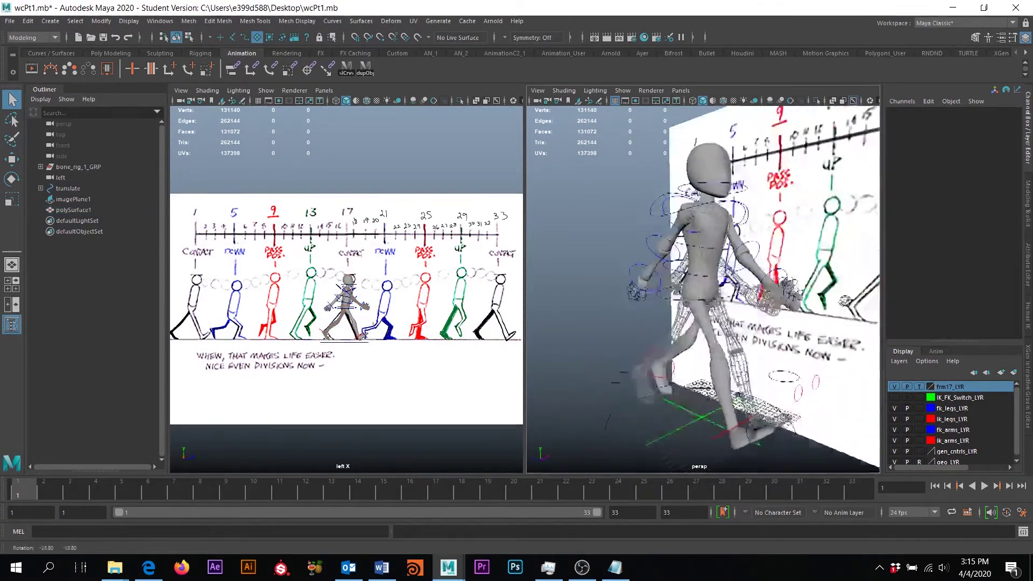
{"action": "left_click_drag", "start_coordinate": [845, 300], "coordinate": [783, 309], "text": "alt"}
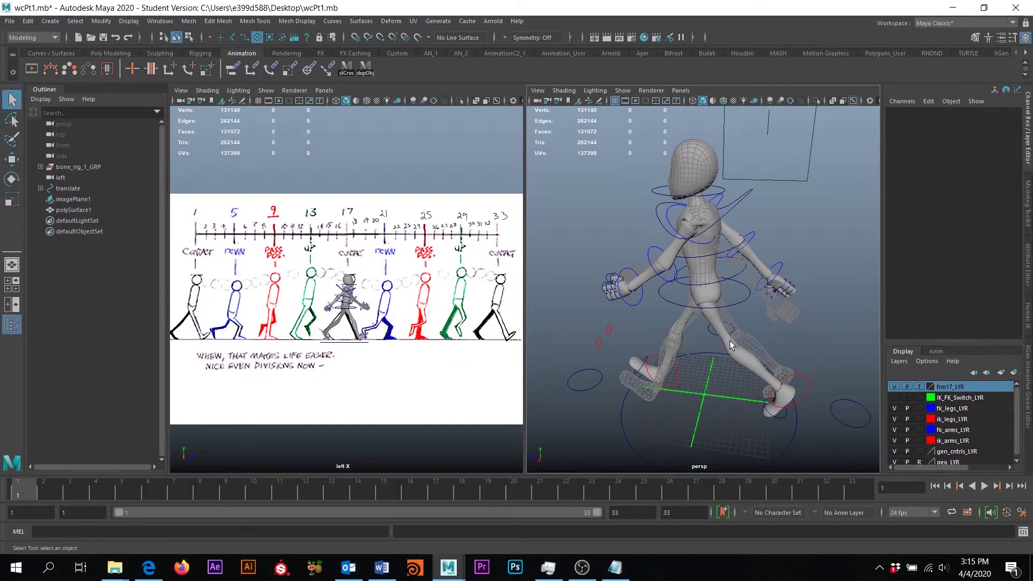
{"action": "mouse_move", "coordinate": [739, 368]}
{"action": "left_mouse_down", "text": "alt"}
{"action": "mouse_move", "coordinate": [971, 356]}
{"action": "mouse_move", "coordinate": [749, 350]}
{"action": "left_mouse_up", "text": "alt"}
{"action": "left_click_drag", "start_coordinate": [750, 355], "coordinate": [759, 360], "text": "alt"}
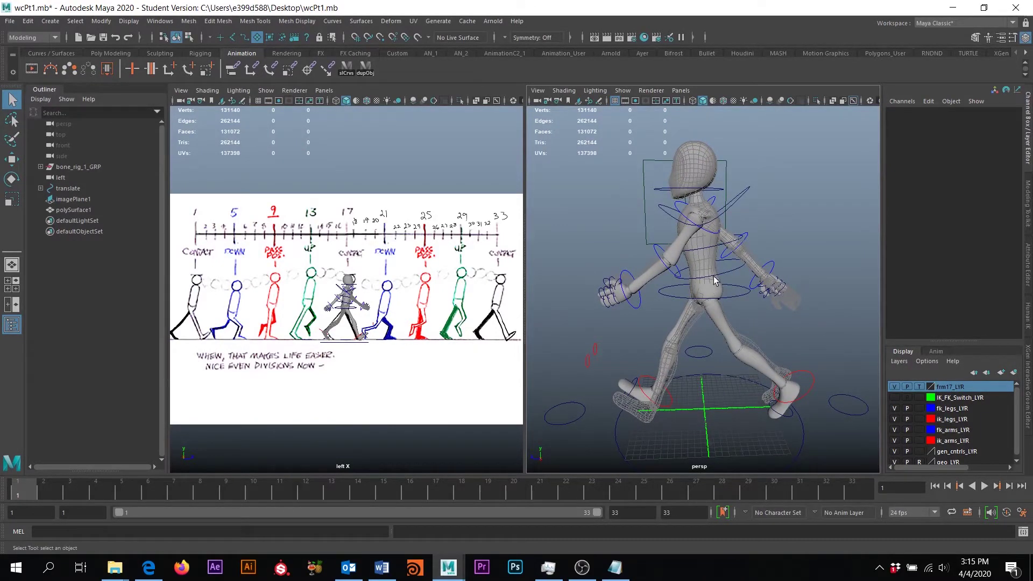
{"action": "left_click_drag", "start_coordinate": [738, 446], "coordinate": [751, 360], "text": "alt"}
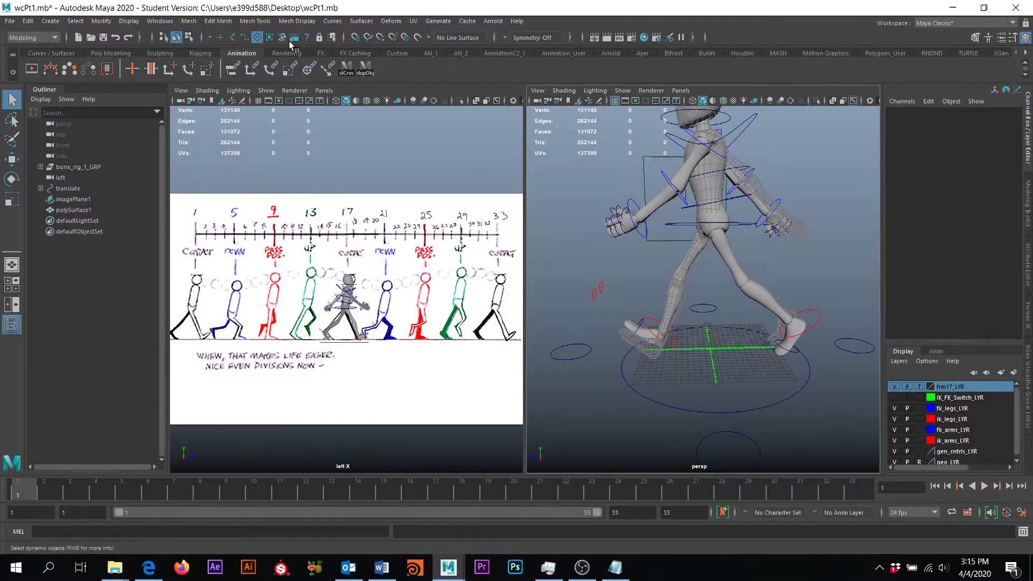
Step: Enable the selection masks for joints, curves, deformations, dynamics, rendering and miscellaneous objects
{"action": "left_click", "coordinate": [233, 37]}
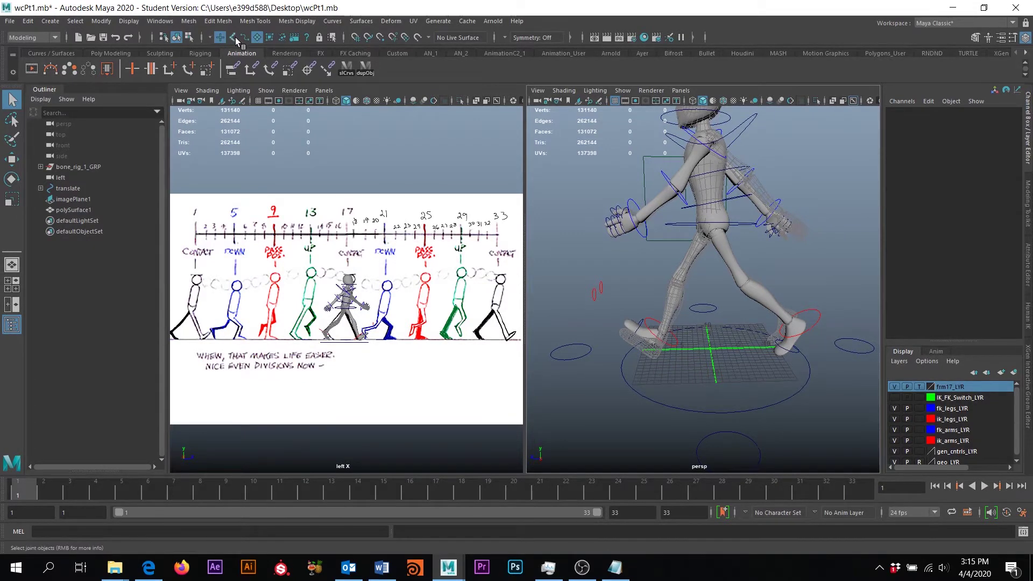
{"action": "left_click", "coordinate": [245, 37]}
{"action": "left_click", "coordinate": [269, 37]}
{"action": "left_click", "coordinate": [281, 37]}
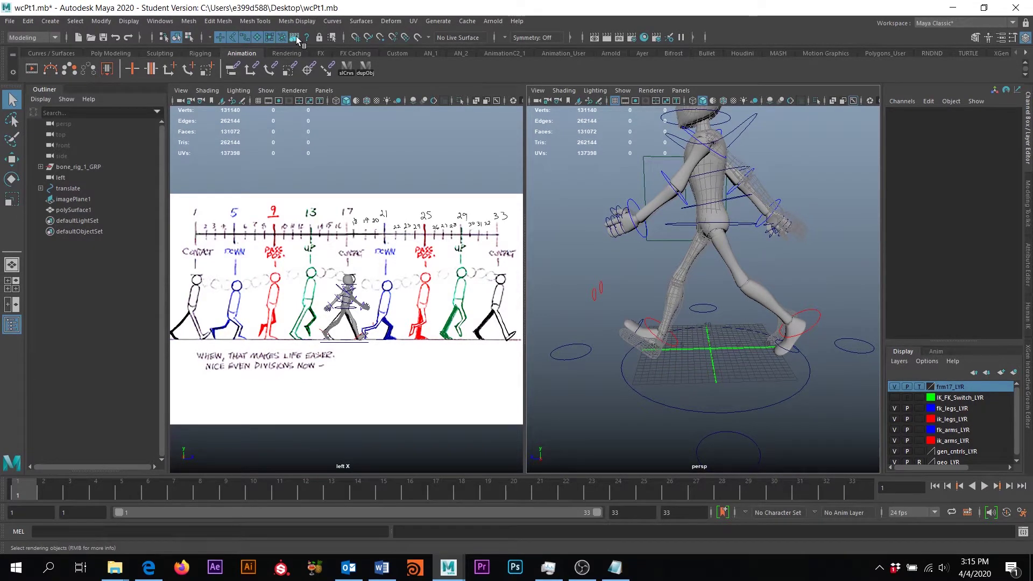
{"action": "left_click", "coordinate": [294, 37]}
{"action": "left_click", "coordinate": [307, 37]}
Step: Test selecting the hip and spine controls, finishing on spine_2_cntrl, and inspect the character from several angles
{"action": "left_click_drag", "start_coordinate": [748, 391], "coordinate": [721, 306]}
{"action": "left_click", "coordinate": [786, 400]}
{"action": "left_click", "coordinate": [732, 278]}
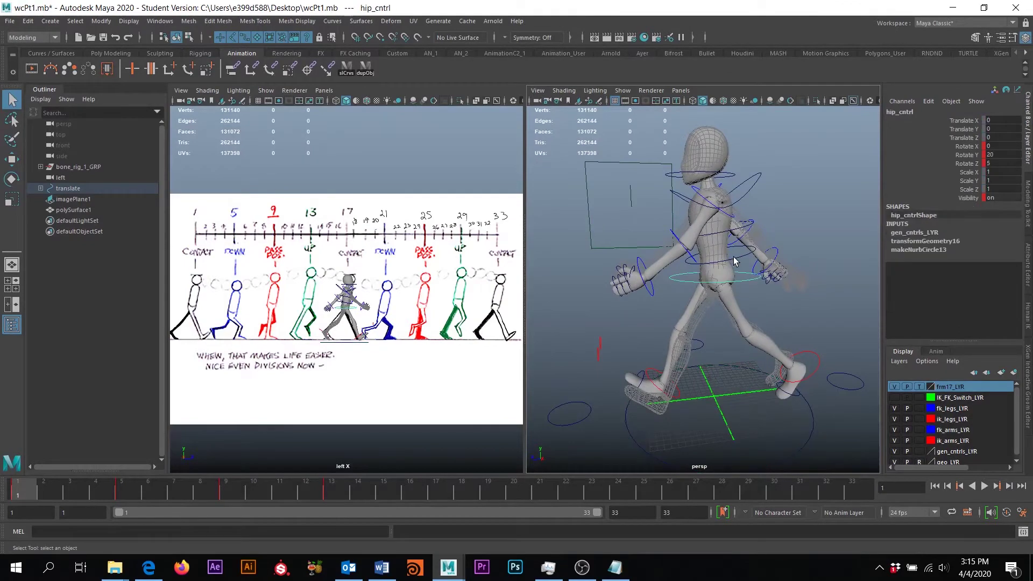
{"action": "left_click", "coordinate": [734, 258]}
{"action": "left_click", "coordinate": [726, 232]}
{"action": "left_click_drag", "start_coordinate": [705, 257], "coordinate": [697, 227], "text": "alt"}
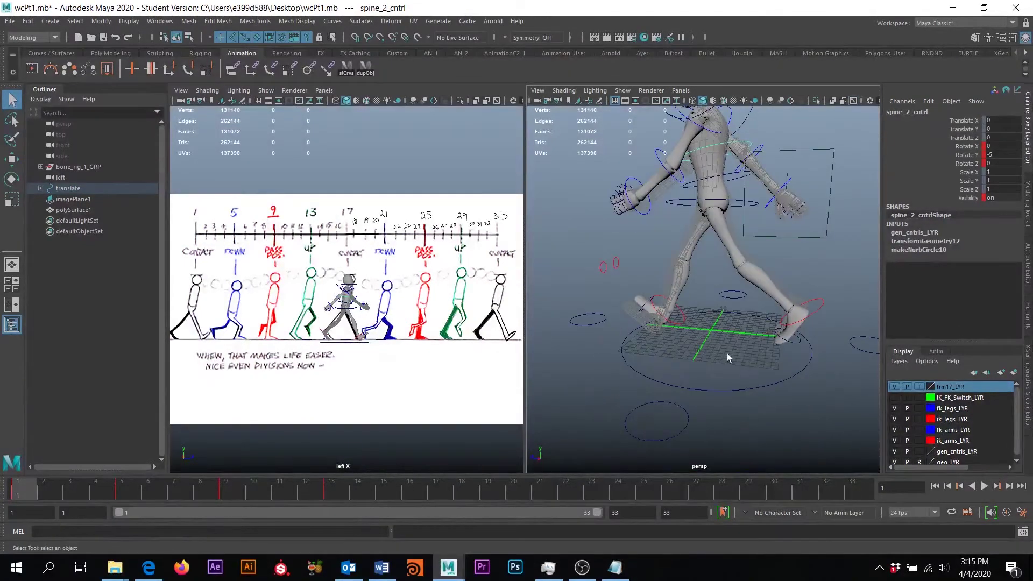
{"action": "left_click_drag", "start_coordinate": [717, 347], "coordinate": [767, 329], "text": "alt"}
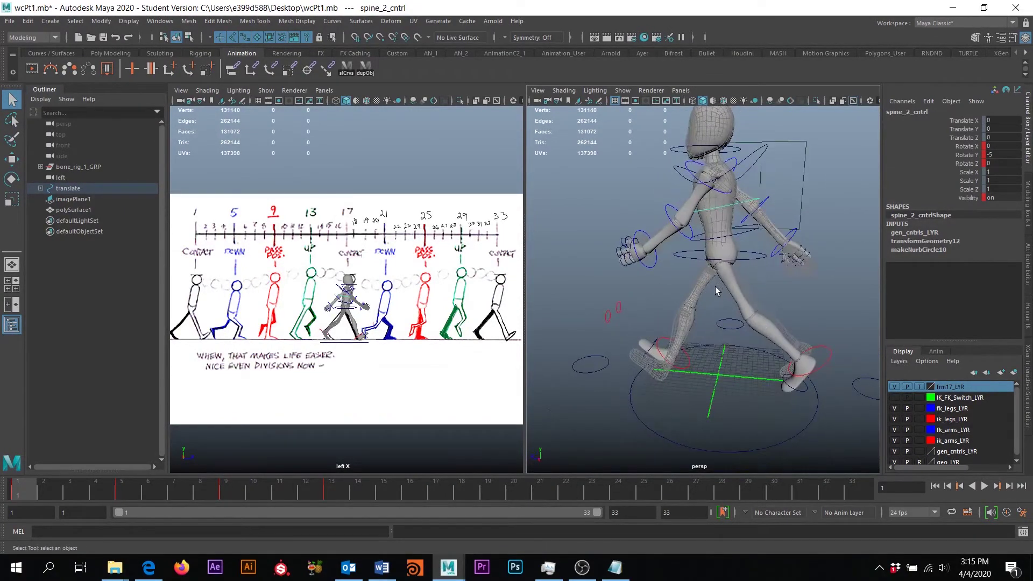
{"action": "mouse_move", "coordinate": [715, 291]}
{"action": "left_mouse_down", "text": "alt"}
{"action": "mouse_move", "coordinate": [770, 314]}
{"action": "mouse_move", "coordinate": [873, 323]}
{"action": "mouse_move", "coordinate": [716, 312]}
{"action": "mouse_move", "coordinate": [735, 392]}
{"action": "mouse_move", "coordinate": [700, 397]}
{"action": "left_mouse_up", "text": "alt"}
{"action": "mouse_move", "coordinate": [699, 397]}
{"action": "middle_mouse_down", "text": "alt"}
{"action": "mouse_move", "coordinate": [681, 397]}
{"action": "mouse_move", "coordinate": [691, 414]}
{"action": "middle_mouse_up", "text": "alt"}
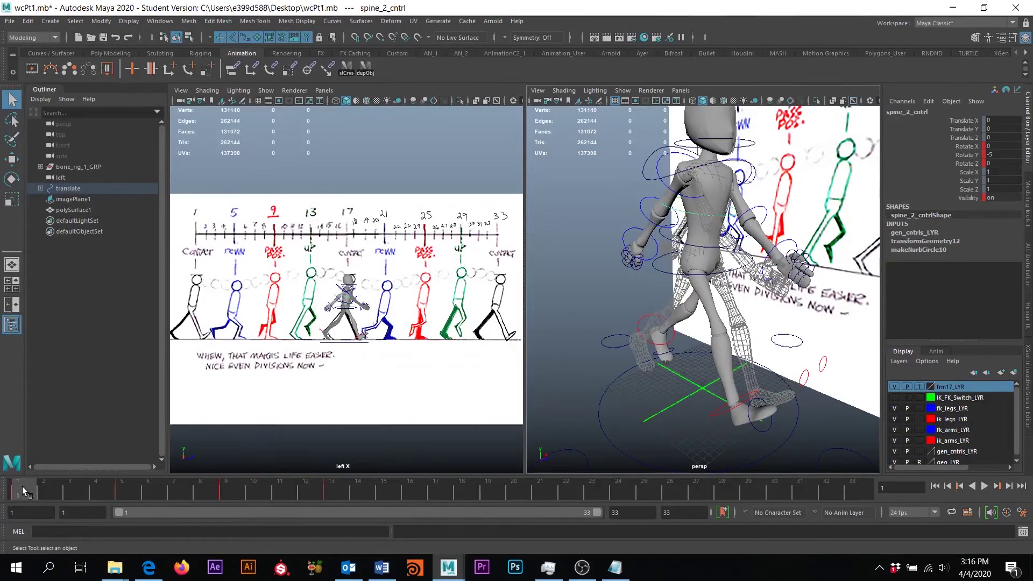
Step: Go to frame 17 and compare the character with the templated contact pose in both views
{"action": "left_click", "coordinate": [433, 489]}
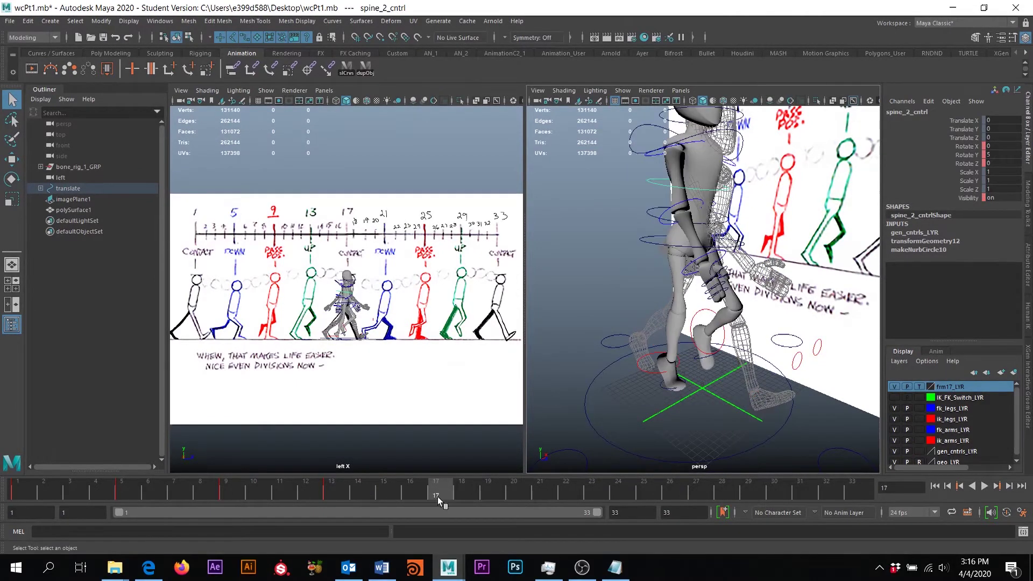
{"action": "scroll", "coordinate": [370, 206], "scroll_direction": "up", "scroll_amount": 6}
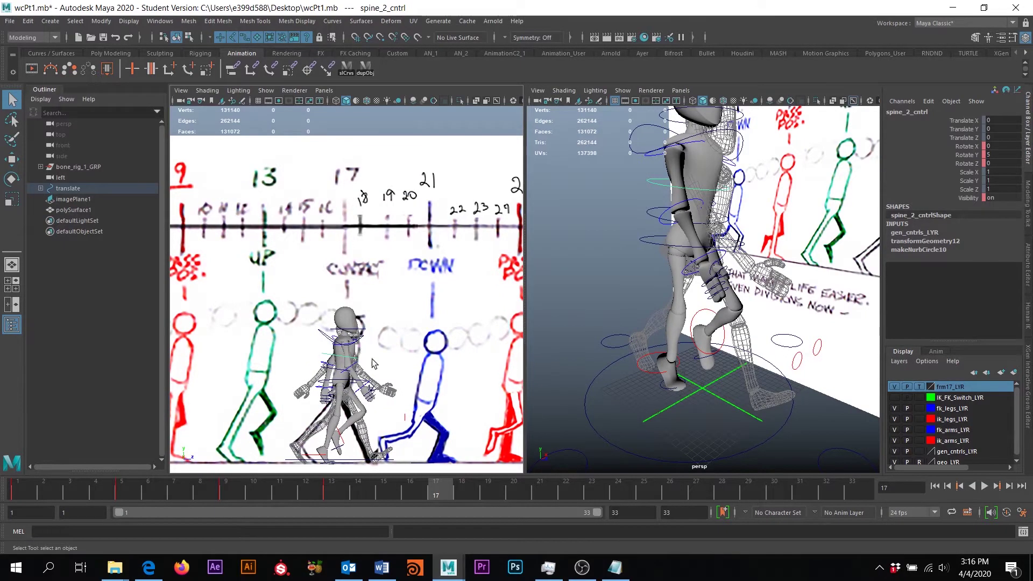
{"action": "left_click_drag", "start_coordinate": [745, 223], "coordinate": [778, 237], "text": "alt"}
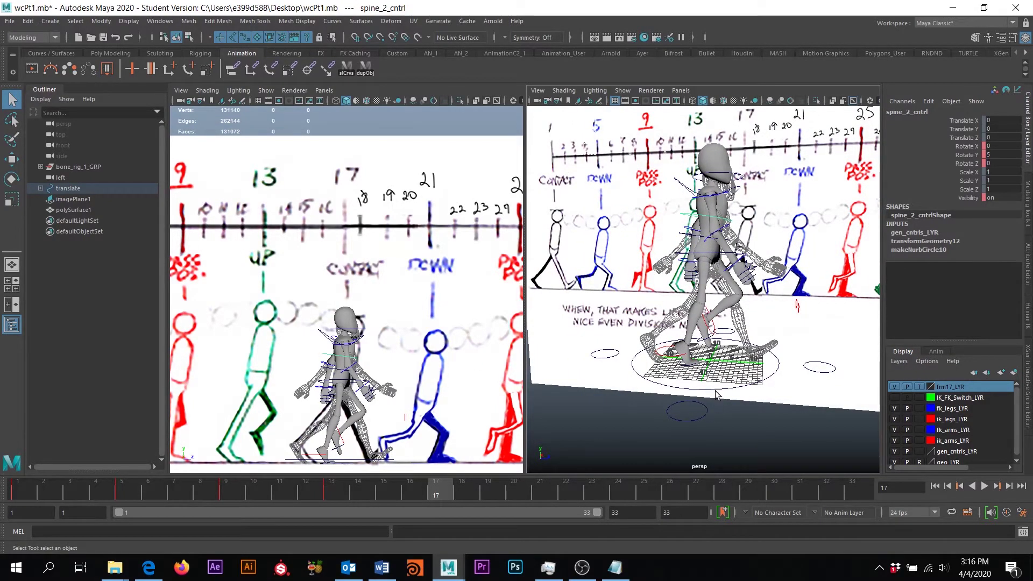
{"action": "left_click_drag", "start_coordinate": [719, 392], "coordinate": [674, 366], "text": "alt"}
Step: Lower root_cntrl at frame 17, setting its Translate Y to -2 and its Translate X to 0
{"action": "left_click", "coordinate": [680, 357]}
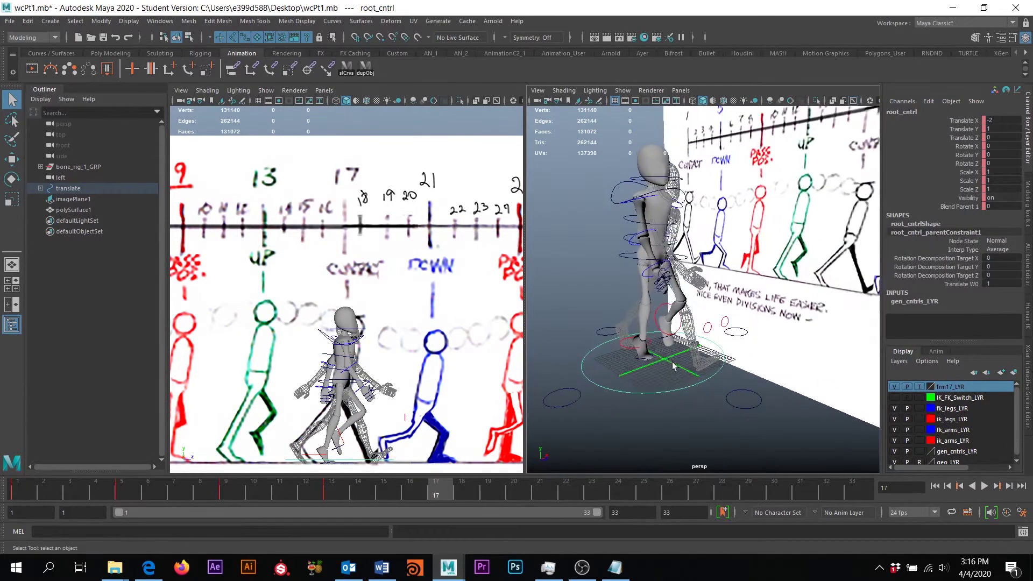
{"action": "key", "text": "w"}
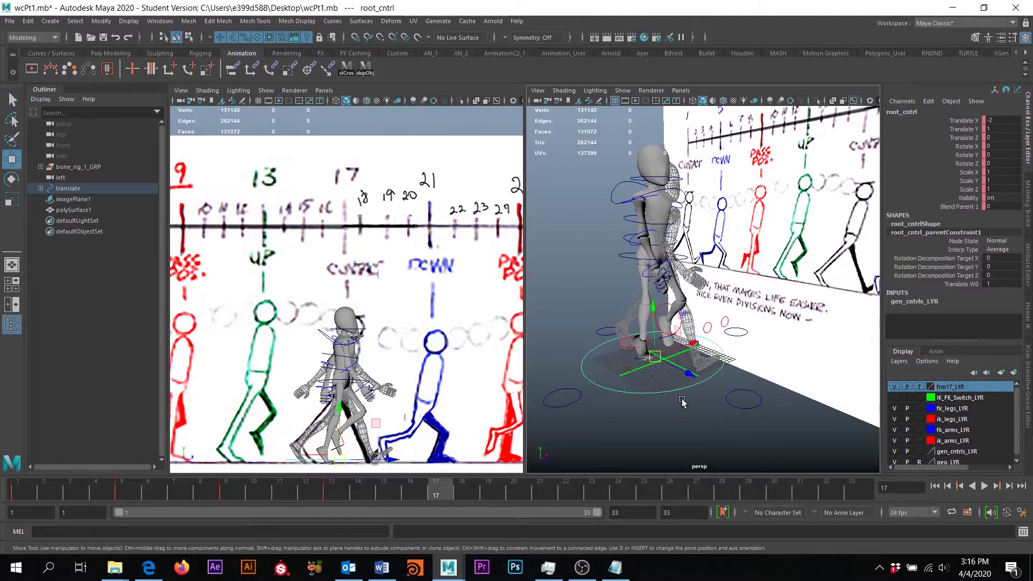
{"action": "scroll", "coordinate": [678, 395], "scroll_direction": "up", "scroll_amount": 2}
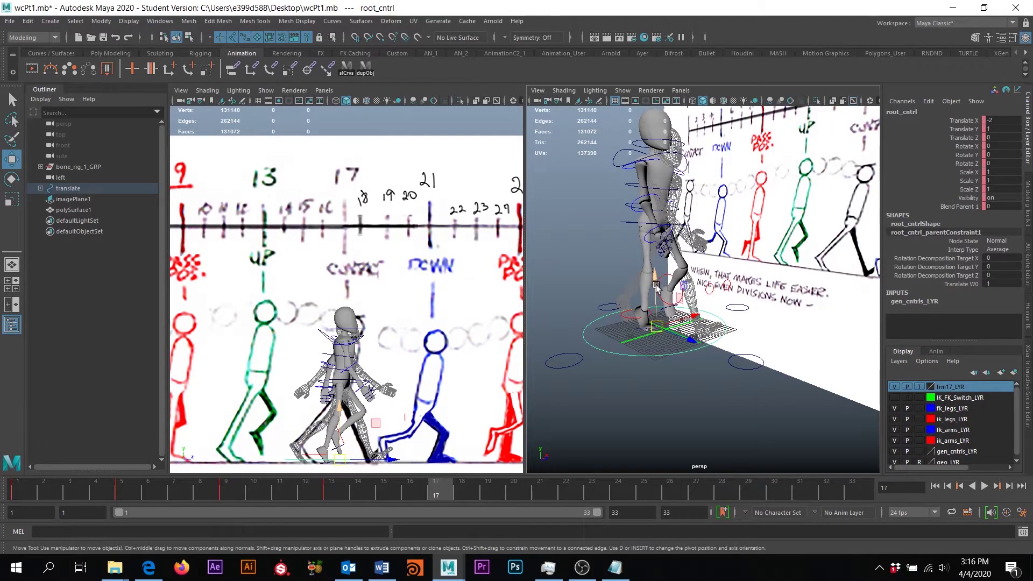
{"action": "left_click_drag", "start_coordinate": [651, 272], "coordinate": [658, 281]}
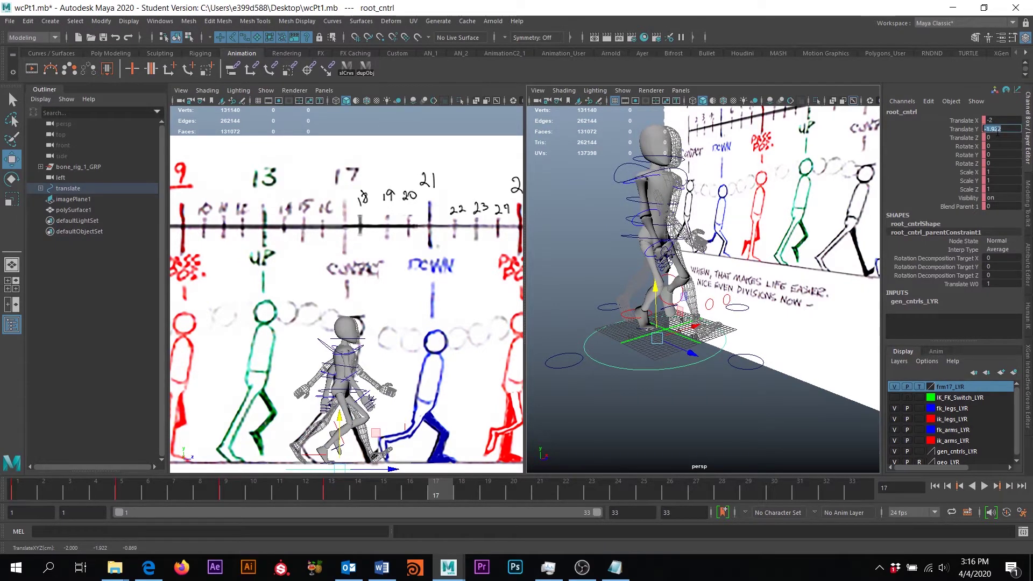
{"action": "left_click", "coordinate": [997, 132]}
{"action": "type", "text": "-2"}
{"action": "key", "text": "Return"}
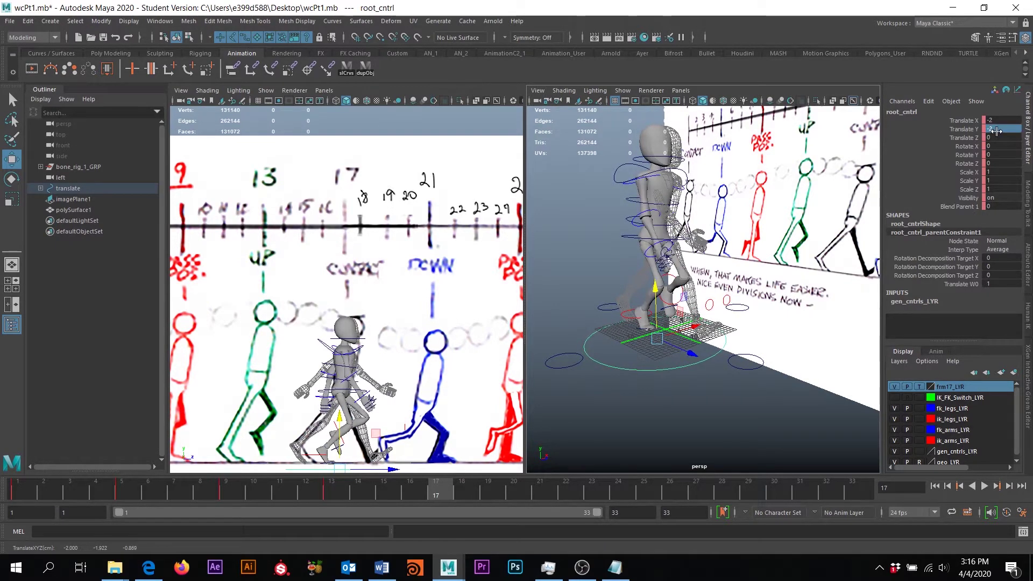
{"action": "left_click", "coordinate": [998, 119]}
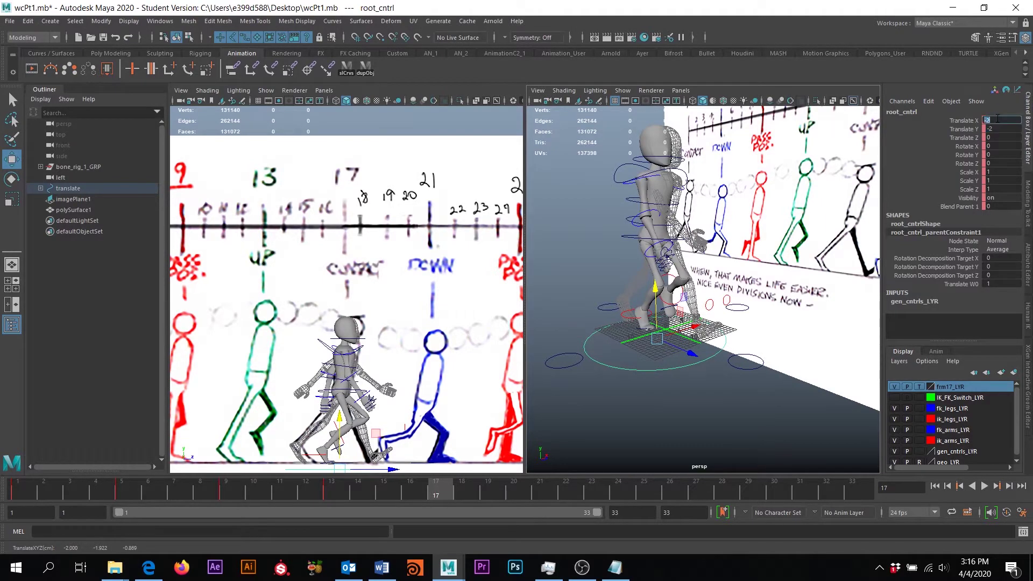
{"action": "key", "text": "Return"}
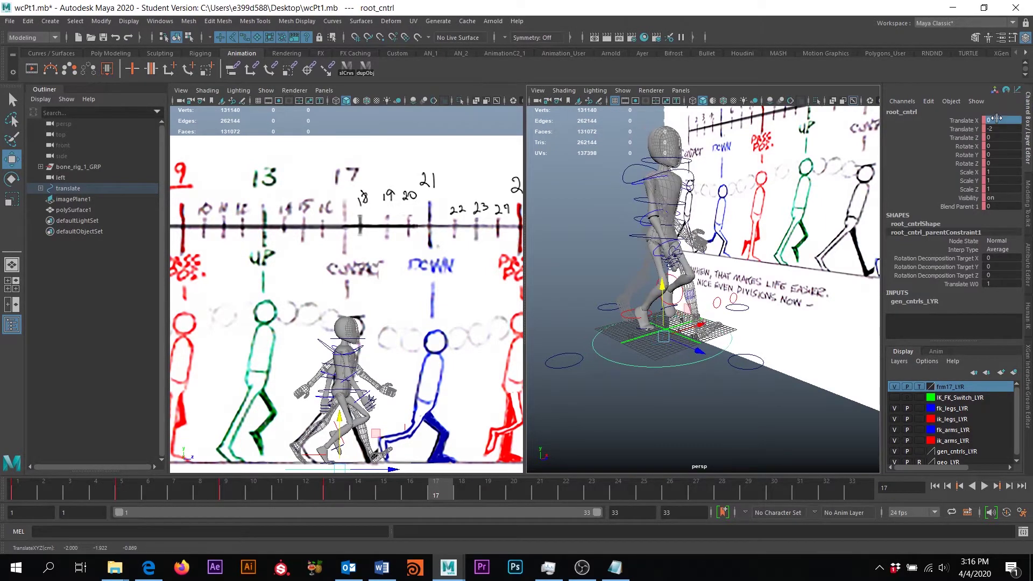
Step: Move the left IK ankle control forward onto the templated front foot, to about -0.15 in Y and 11.24 in Z
{"action": "left_click_drag", "start_coordinate": [759, 315], "coordinate": [821, 281], "text": "alt"}
{"action": "left_click_drag", "start_coordinate": [677, 383], "coordinate": [652, 337], "text": "alt"}
{"action": "middle_click_drag", "start_coordinate": [652, 338], "coordinate": [672, 308], "text": "alt"}
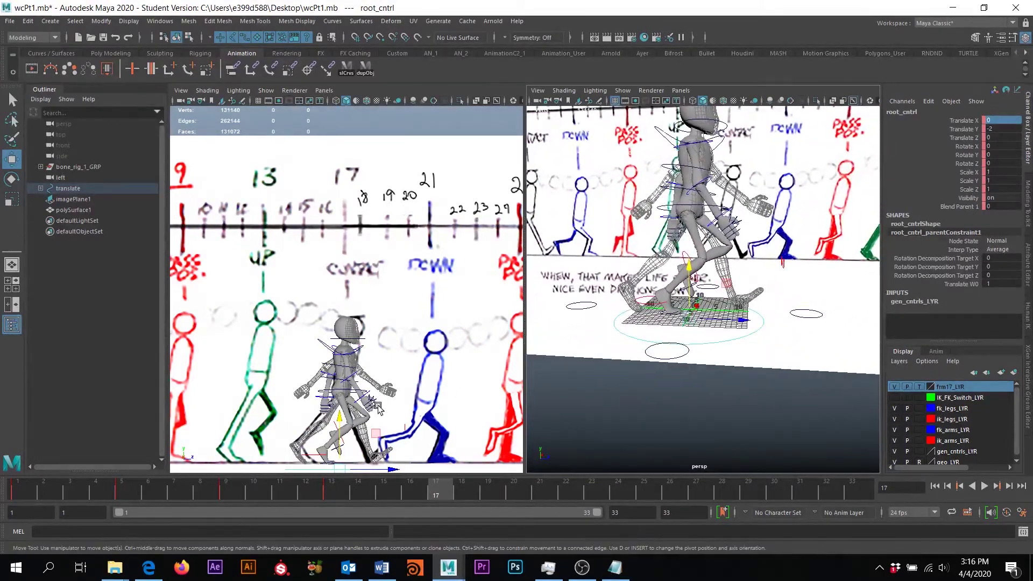
{"action": "scroll", "coordinate": [357, 457], "scroll_direction": "up", "scroll_amount": 1}
{"action": "middle_click_drag", "start_coordinate": [358, 457], "coordinate": [352, 344], "text": "alt"}
{"action": "scroll", "coordinate": [349, 291], "scroll_direction": "up", "scroll_amount": 3}
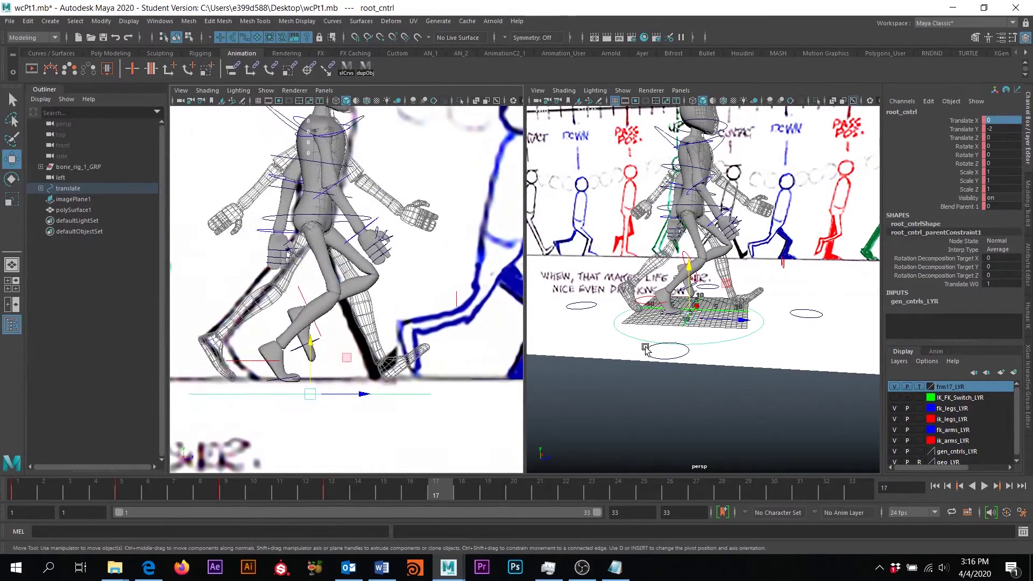
{"action": "left_click_drag", "start_coordinate": [691, 368], "coordinate": [493, 383], "text": "alt"}
{"action": "right_click_drag", "start_coordinate": [689, 288], "coordinate": [720, 326], "text": "alt"}
{"action": "left_click", "coordinate": [721, 261]}
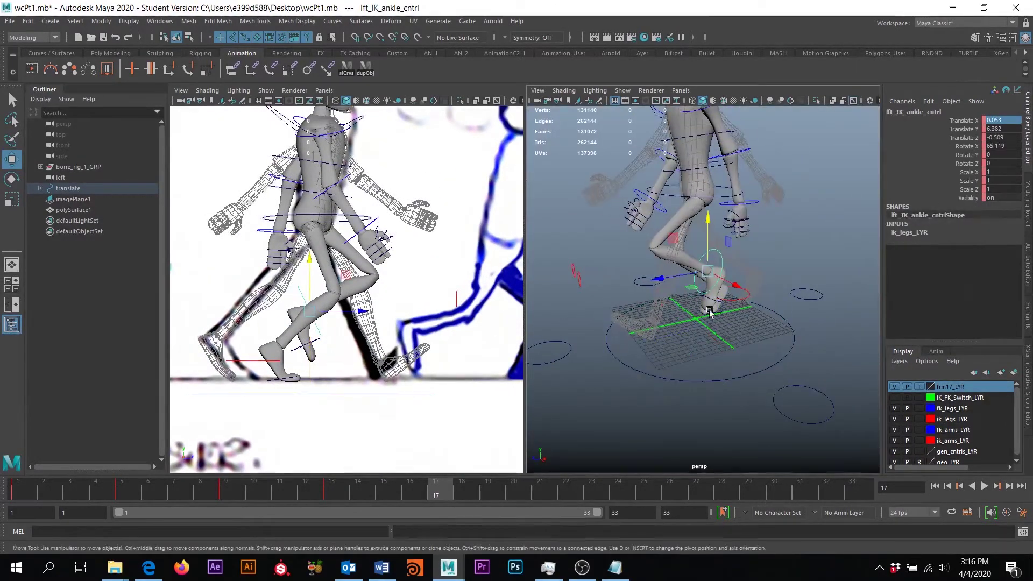
{"action": "left_click_drag", "start_coordinate": [673, 240], "coordinate": [813, 305]}
Step: Rotate the left IK ankle control to about -31 in X and shift it back to about 9.45 in Z
{"action": "key", "text": "e"}
{"action": "key", "text": "f"}
{"action": "left_click_drag", "start_coordinate": [789, 360], "coordinate": [668, 357], "text": "alt"}
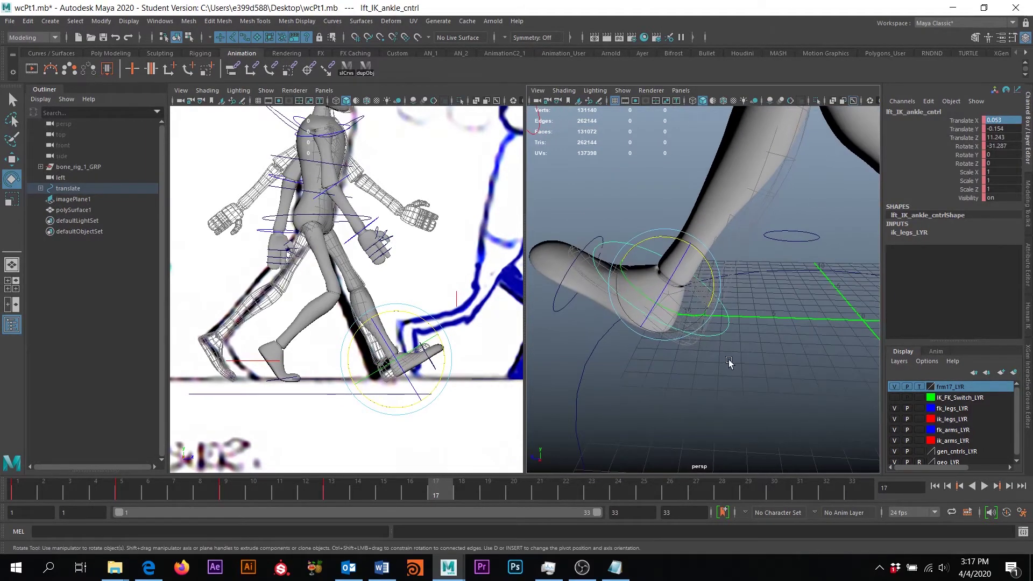
{"action": "key", "text": "w"}
{"action": "left_click_drag", "start_coordinate": [643, 269], "coordinate": [659, 307]}
{"action": "key", "text": "ctrl+z"}
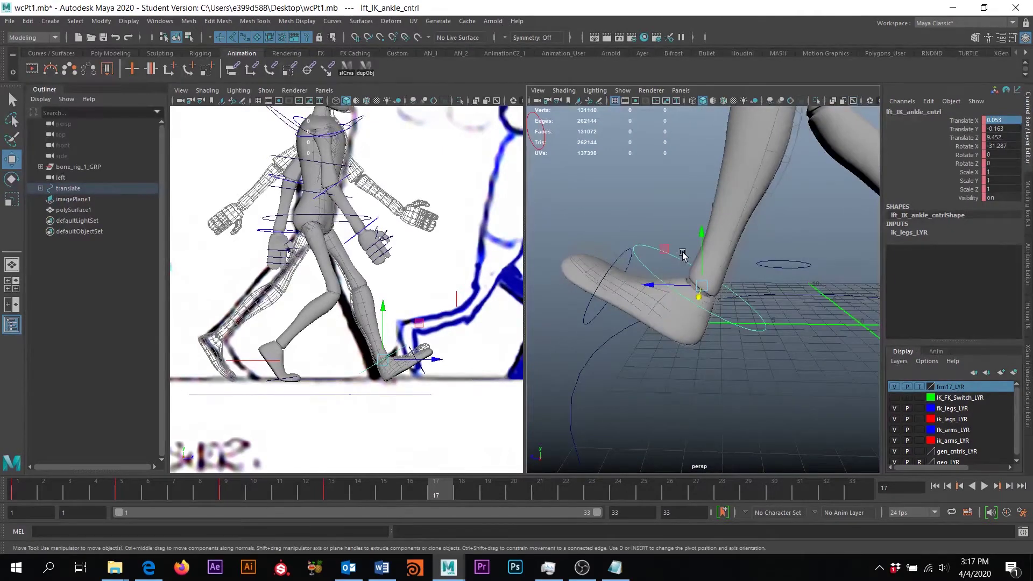
Step: Refine the front foot's match by moving the left IK ankle control to about -0.25 in Y and rotating it to about -40 in X
{"action": "left_click_drag", "start_coordinate": [728, 337], "coordinate": [722, 329], "text": "alt"}
{"action": "left_click_drag", "start_coordinate": [665, 249], "coordinate": [664, 251]}
{"action": "key", "text": "e"}
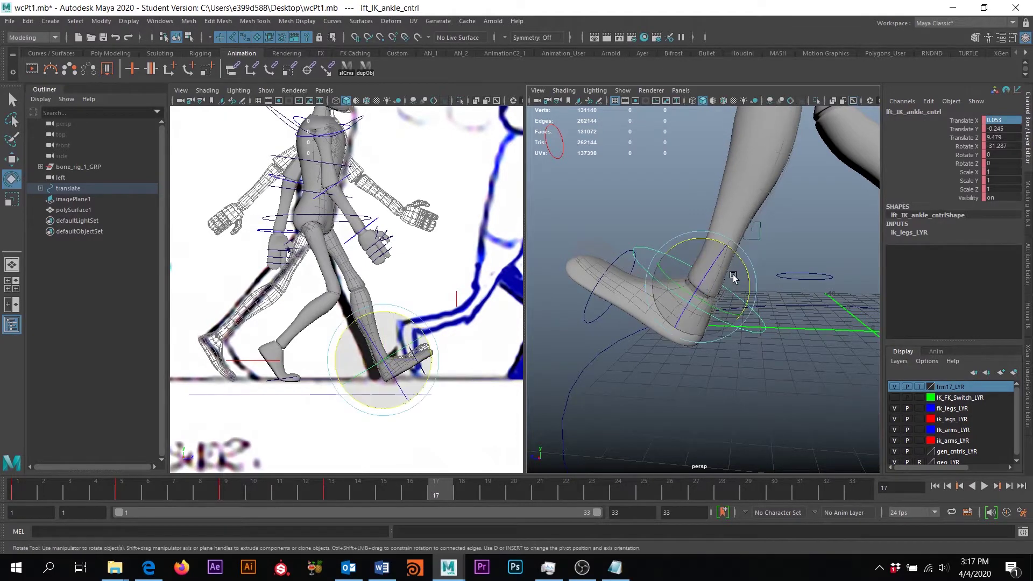
{"action": "left_click_drag", "start_coordinate": [738, 272], "coordinate": [743, 265]}
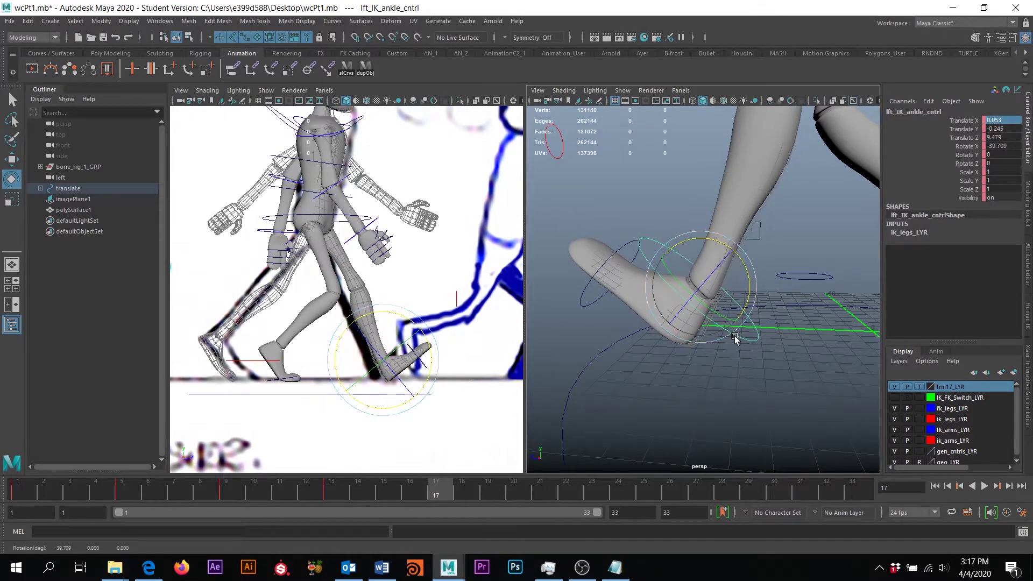
{"action": "key", "text": "w"}
{"action": "left_click", "coordinate": [665, 251]}
{"action": "left_click_drag", "start_coordinate": [665, 251], "coordinate": [728, 349]}
Step: Rotate rt_toe_cntrl to about 15.5 in X at frame 17
{"action": "left_click", "coordinate": [717, 347]}
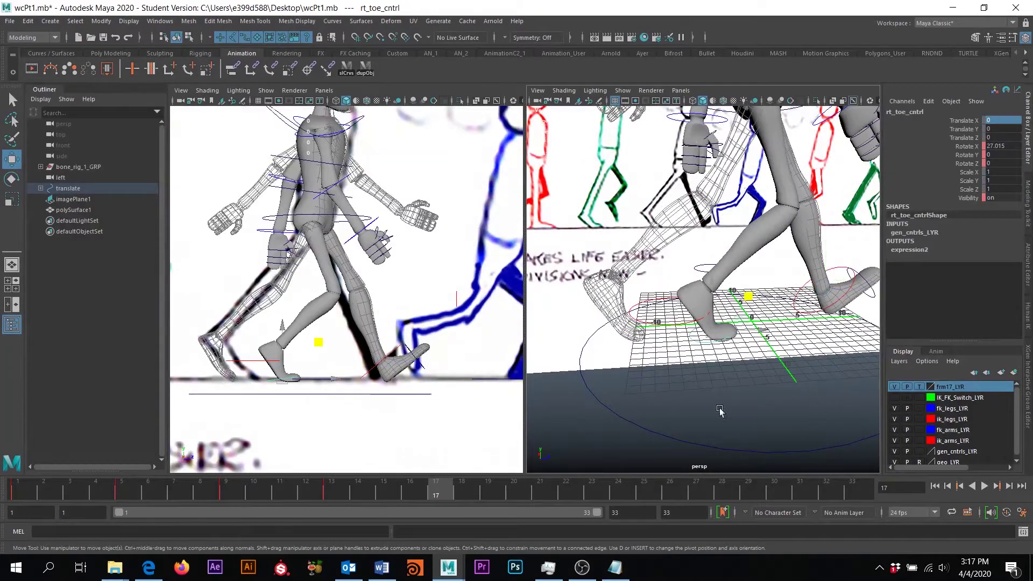
{"action": "key", "text": "e"}
{"action": "left_click_drag", "start_coordinate": [722, 294], "coordinate": [713, 290]}
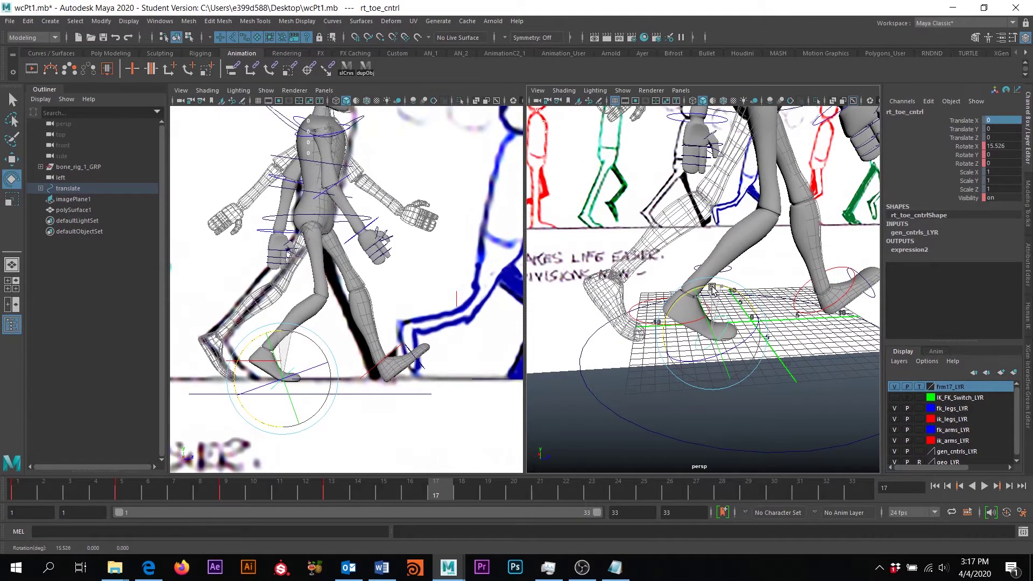
Step: Place rt_IK_ankle_cntrl on the templated rear foot, about 2.47 in Y and -14.98 in Z, with Rotate X about 32
{"action": "left_click", "coordinate": [672, 316]}
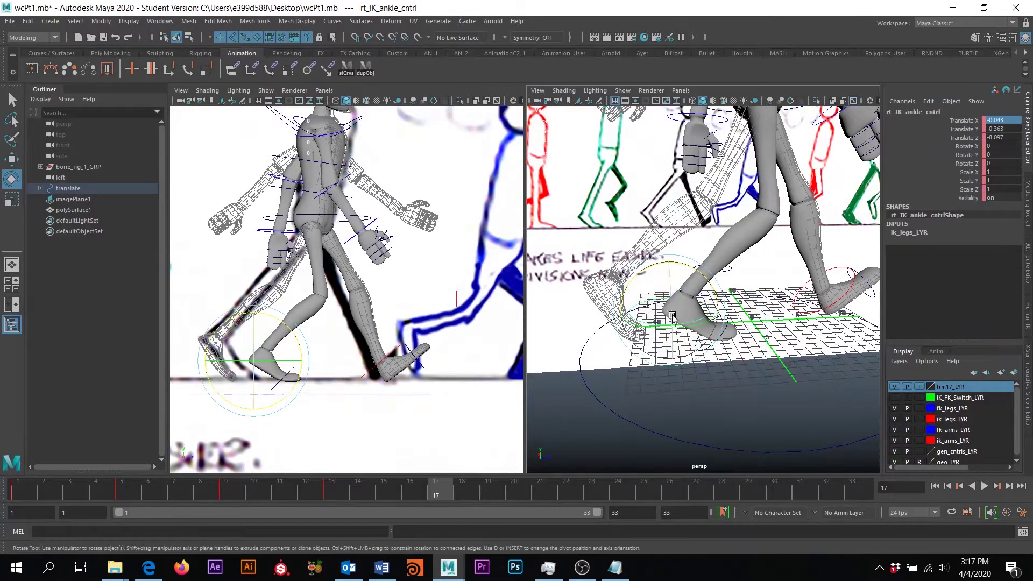
{"action": "key", "text": "w"}
{"action": "middle_click_drag", "start_coordinate": [703, 275], "coordinate": [639, 271]}
{"action": "key", "text": "e"}
{"action": "key", "text": "w"}
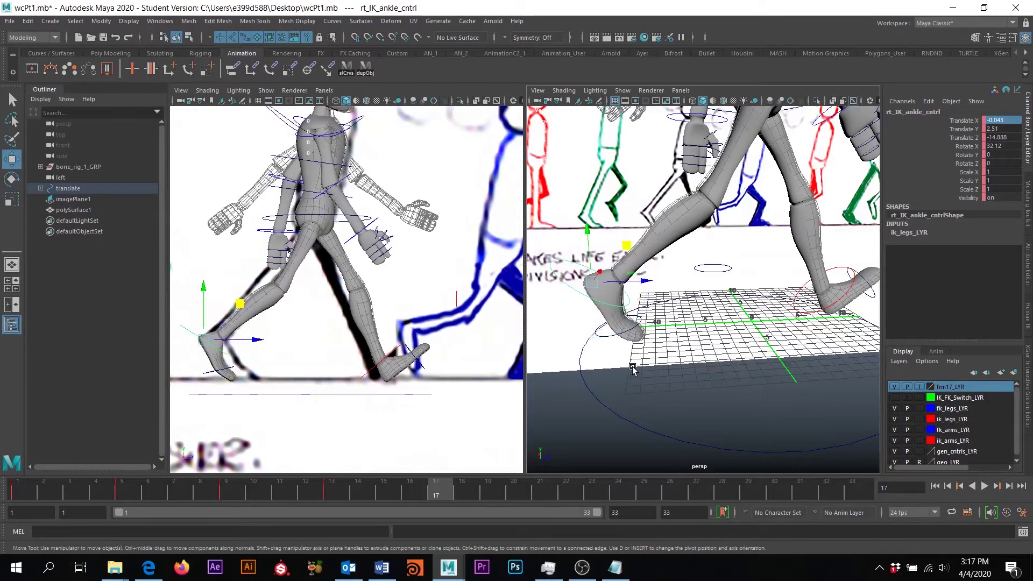
{"action": "right_click_drag", "start_coordinate": [632, 368], "coordinate": [679, 361], "text": "alt"}
{"action": "middle_click_drag", "start_coordinate": [645, 344], "coordinate": [708, 294], "text": "alt"}
{"action": "right_click_drag", "start_coordinate": [586, 175], "coordinate": [634, 180], "text": "alt"}
{"action": "mouse_move", "coordinate": [634, 179]}
{"action": "middle_mouse_down", "text": "alt"}
{"action": "mouse_move", "coordinate": [651, 199]}
{"action": "mouse_move", "coordinate": [641, 187]}
{"action": "middle_mouse_up", "text": "alt"}
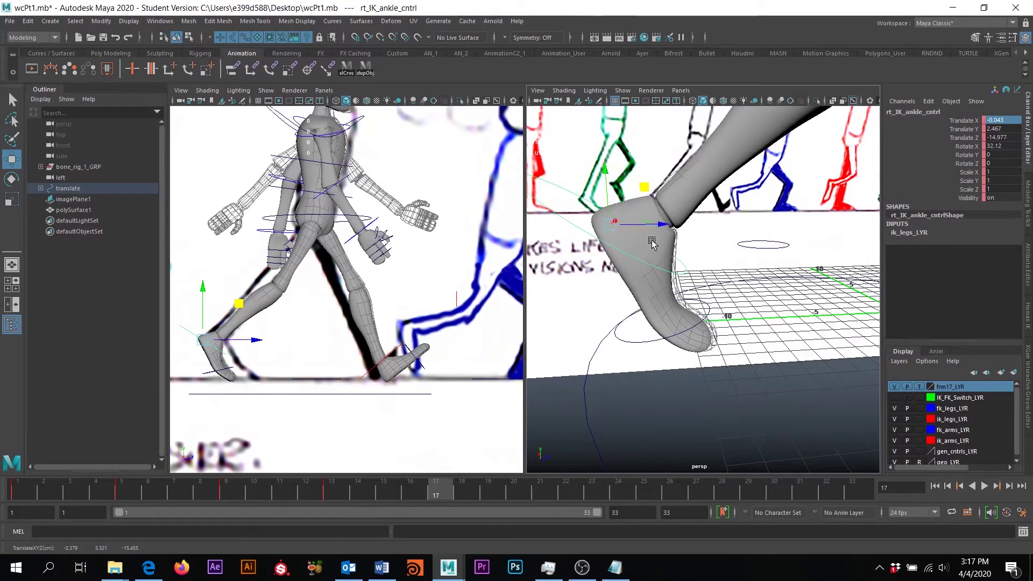
Step: Rotate the right IK ankle control to about 30 in X and the right toe control to about 11 in X
{"action": "key", "text": "e"}
{"action": "left_click_drag", "start_coordinate": [654, 212], "coordinate": [648, 198]}
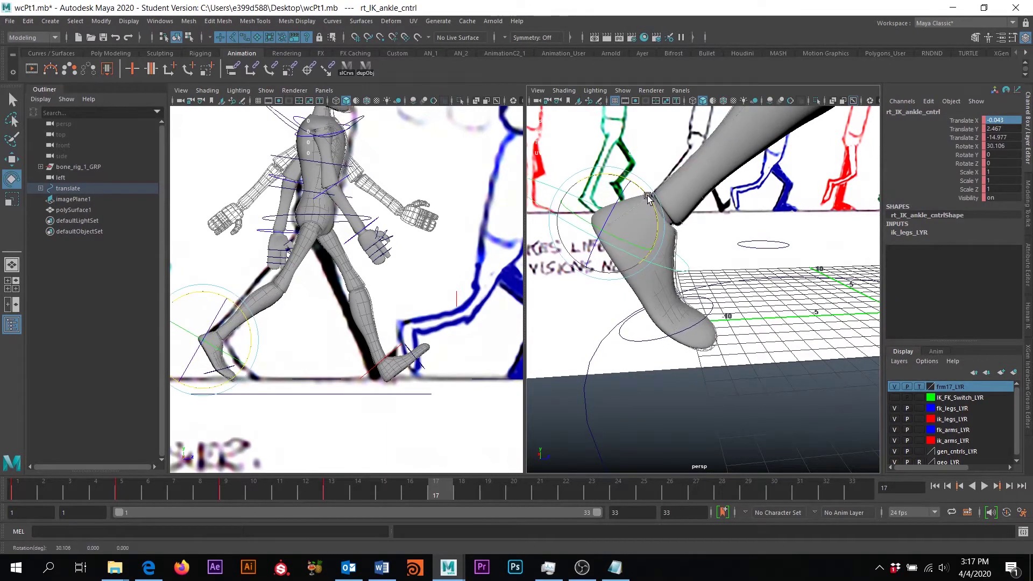
{"action": "left_click", "coordinate": [715, 309]}
{"action": "left_click_drag", "start_coordinate": [711, 305], "coordinate": [693, 277]}
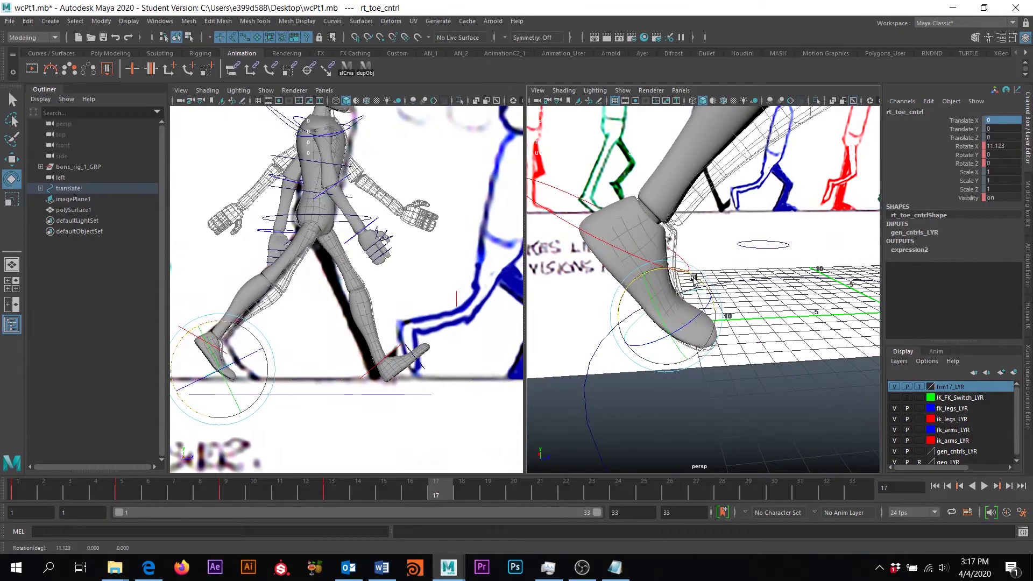
Step: Fine-tune rt_IK_ankle_cntrl against the templated foot to about 35 in Rotate X, 2.57 in Y and -14.41 in Z
{"action": "left_click", "coordinate": [624, 253]}
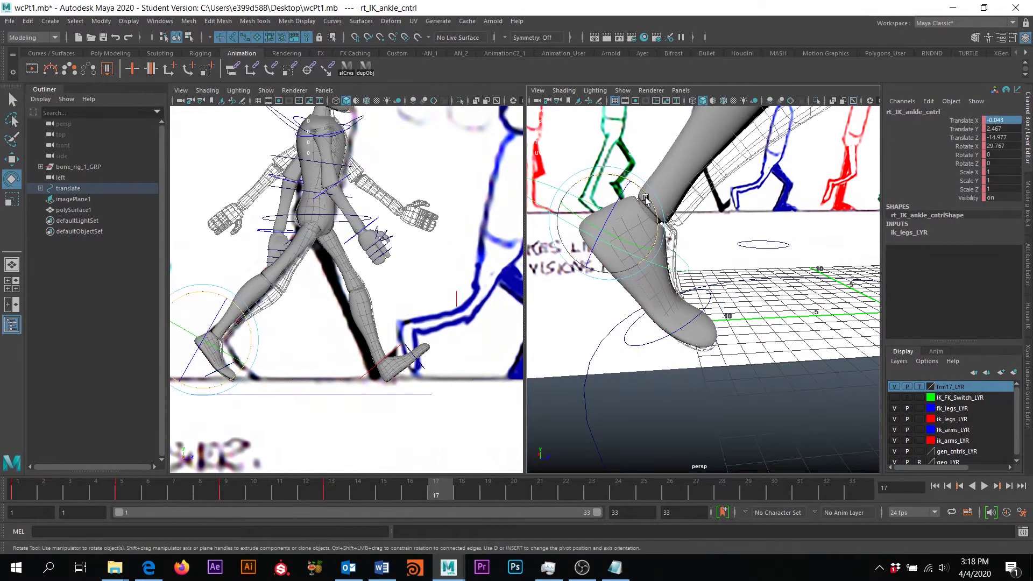
{"action": "left_click_drag", "start_coordinate": [644, 207], "coordinate": [656, 191]}
{"action": "key", "text": "w"}
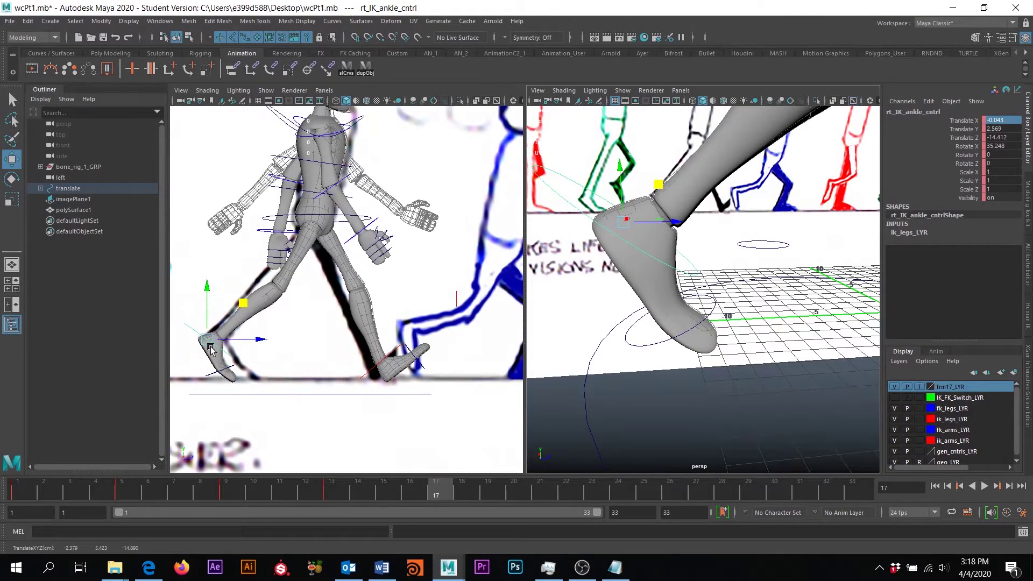
Step: Try rotating hip_cntrl freehand at frame 17 and undo the rotation
{"action": "left_click_drag", "start_coordinate": [667, 349], "coordinate": [796, 310], "text": "alt"}
{"action": "left_click", "coordinate": [809, 324]}
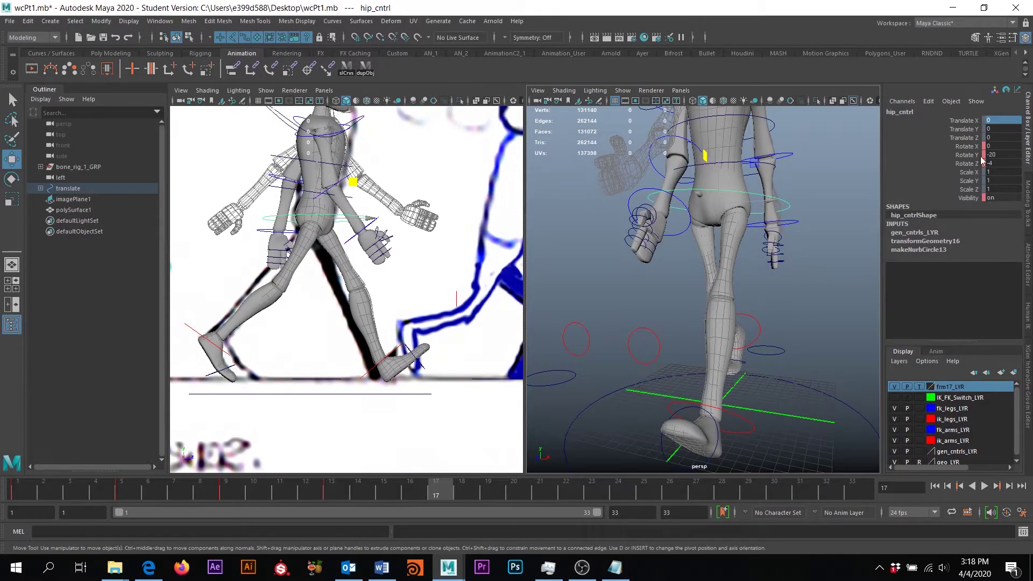
{"action": "key", "text": "e"}
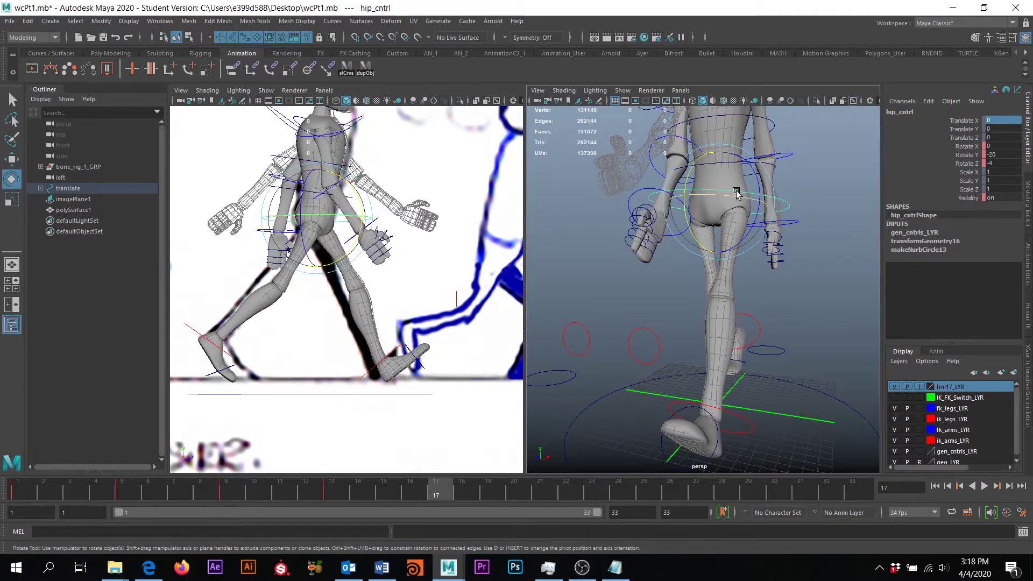
{"action": "left_click_drag", "start_coordinate": [741, 195], "coordinate": [770, 218]}
{"action": "key", "text": "ctrl+z"}
Step: Try a Rotate Z of -3 on hip_cntrl and undo the change
{"action": "double_click", "coordinate": [995, 165]}
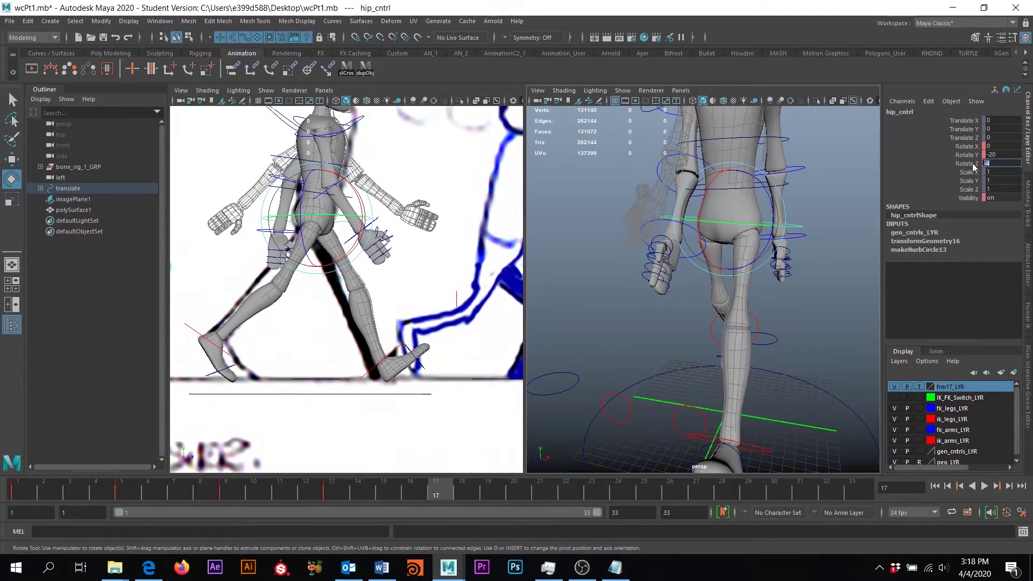
{"action": "left_click", "coordinate": [973, 164]}
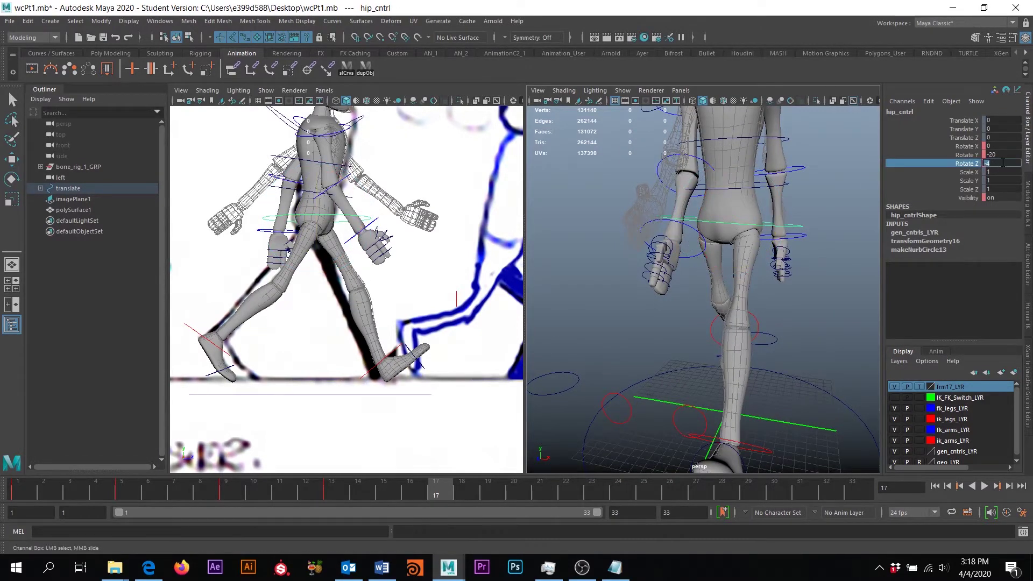
{"action": "left_click", "coordinate": [961, 166]}
{"action": "double_click", "coordinate": [991, 162]}
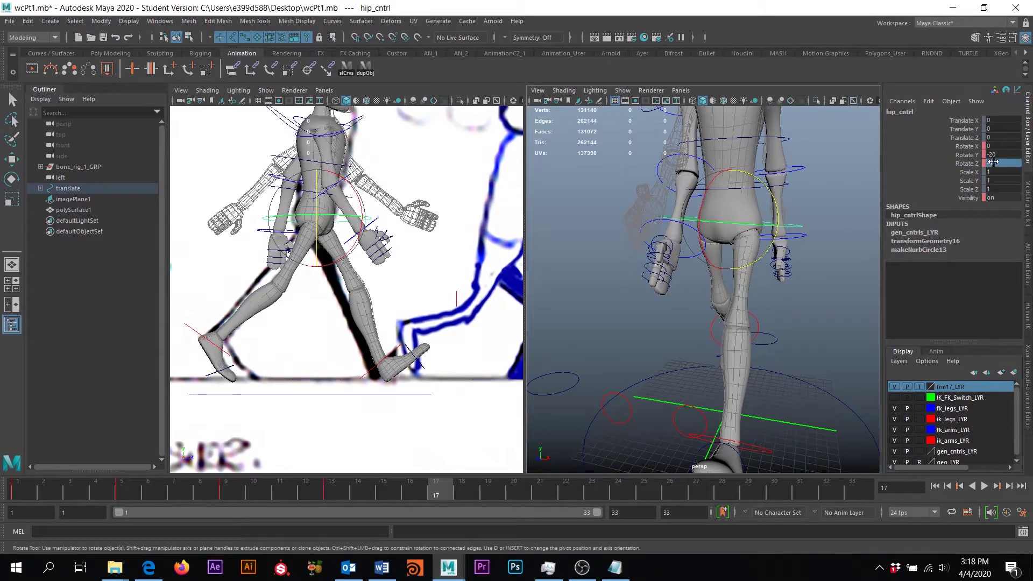
{"action": "type", "text": "-2"}
{"action": "key", "text": "Return"}
{"action": "key", "text": "ctrl+z"}
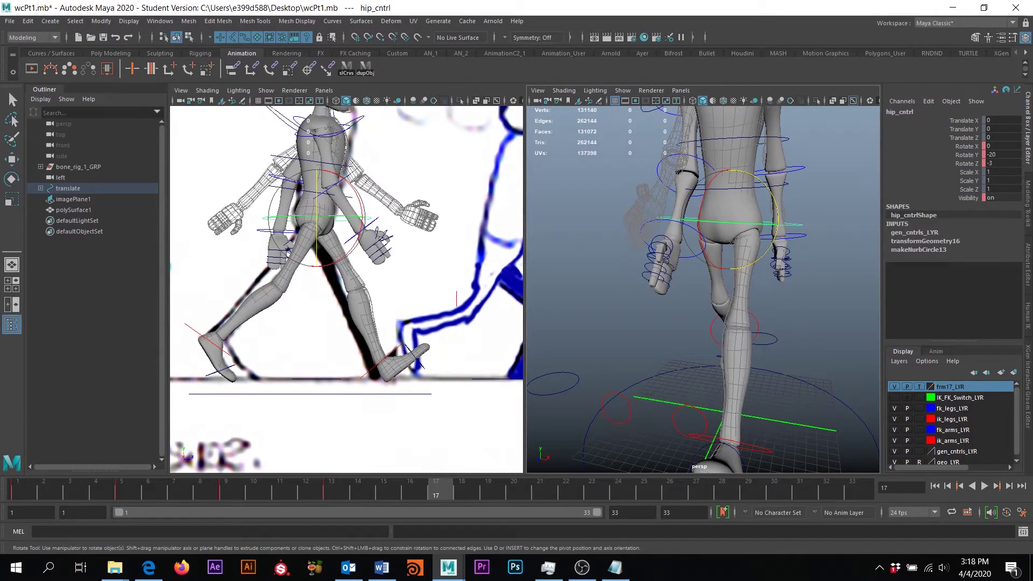
{"action": "key", "text": "ctrl+z"}
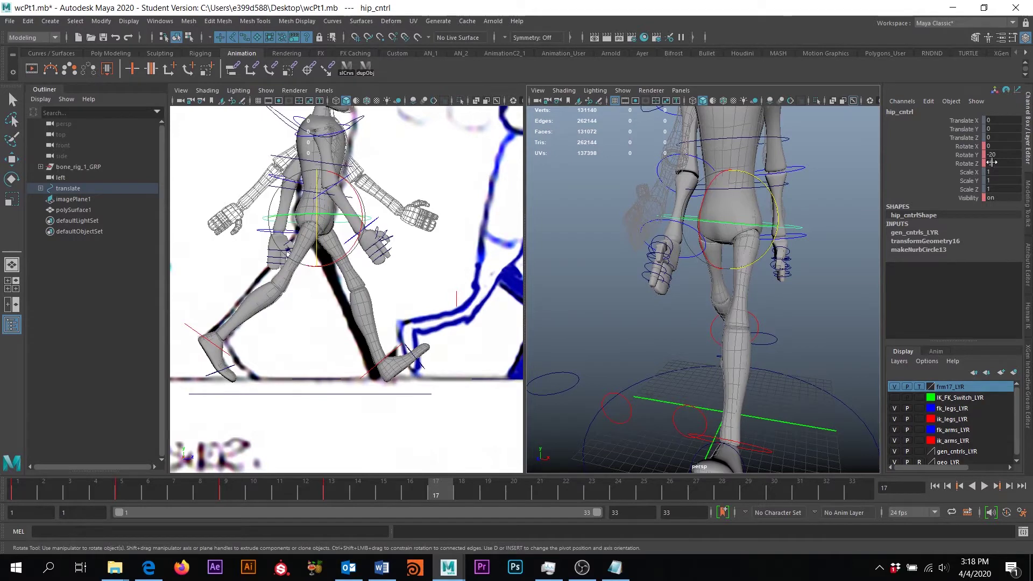
{"action": "left_click_drag", "start_coordinate": [715, 258], "coordinate": [746, 270], "text": "alt"}
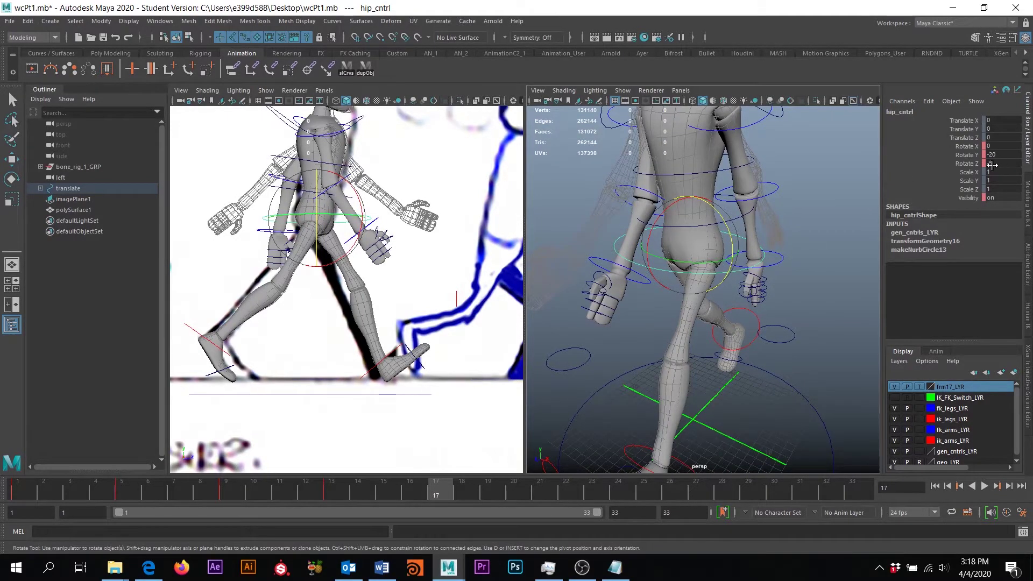
Step: Lean the torso forward at spine_1_cntrl, setting its Rotate X to 11
{"action": "left_click_drag", "start_coordinate": [817, 174], "coordinate": [784, 251], "text": "alt"}
{"action": "left_click", "coordinate": [697, 198]}
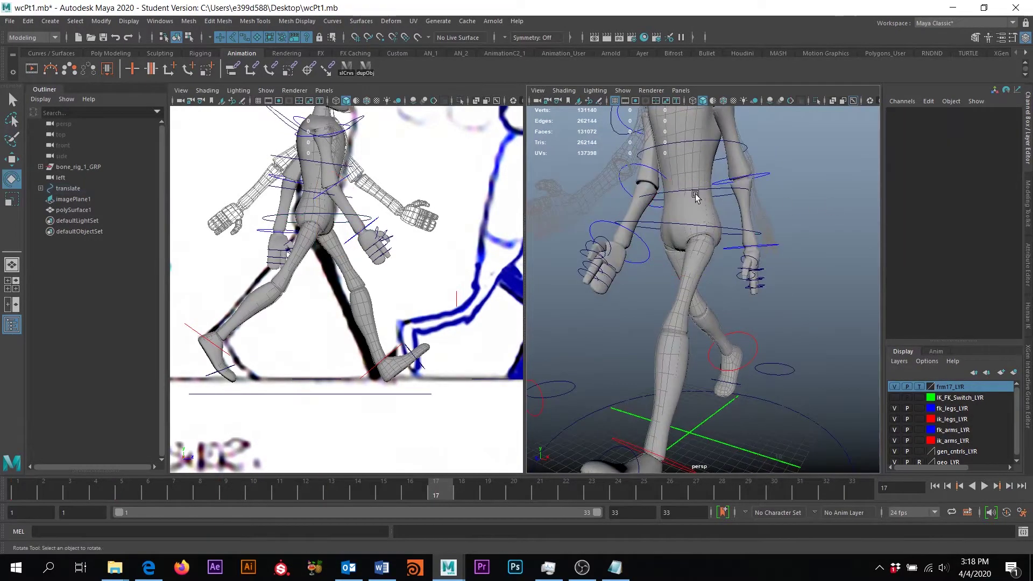
{"action": "left_click", "coordinate": [695, 196]}
{"action": "left_click_drag", "start_coordinate": [696, 196], "coordinate": [649, 278], "text": "alt"}
{"action": "scroll", "coordinate": [700, 262], "scroll_direction": "down", "scroll_amount": 3}
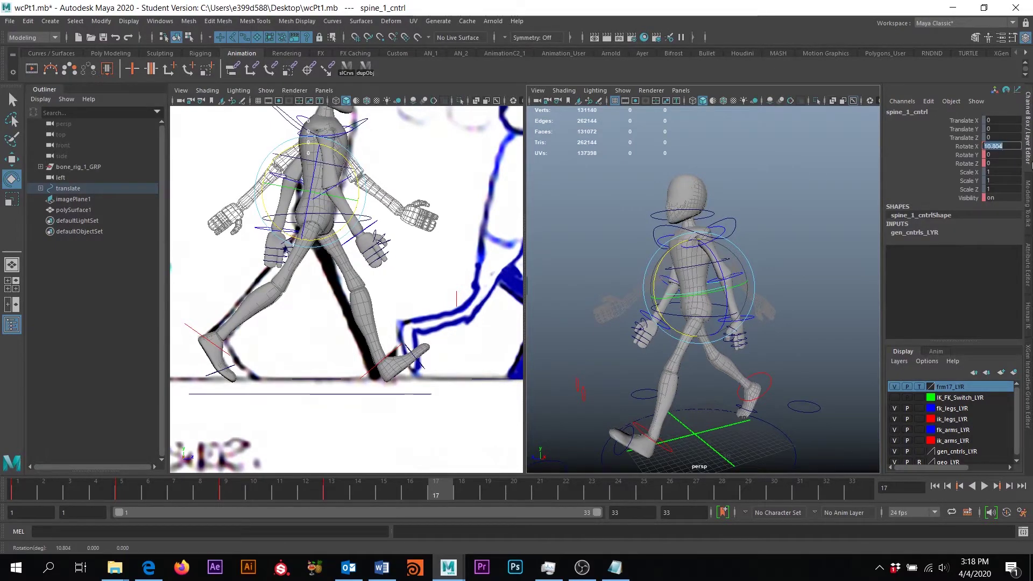
{"action": "left_click", "coordinate": [818, 206]}
Step: Examine the torso from behind and review the rotations of spine_2_cntrl and spine_1_cntrl
{"action": "left_click_drag", "start_coordinate": [756, 252], "coordinate": [828, 253], "text": "alt"}
{"action": "left_click", "coordinate": [745, 269]}
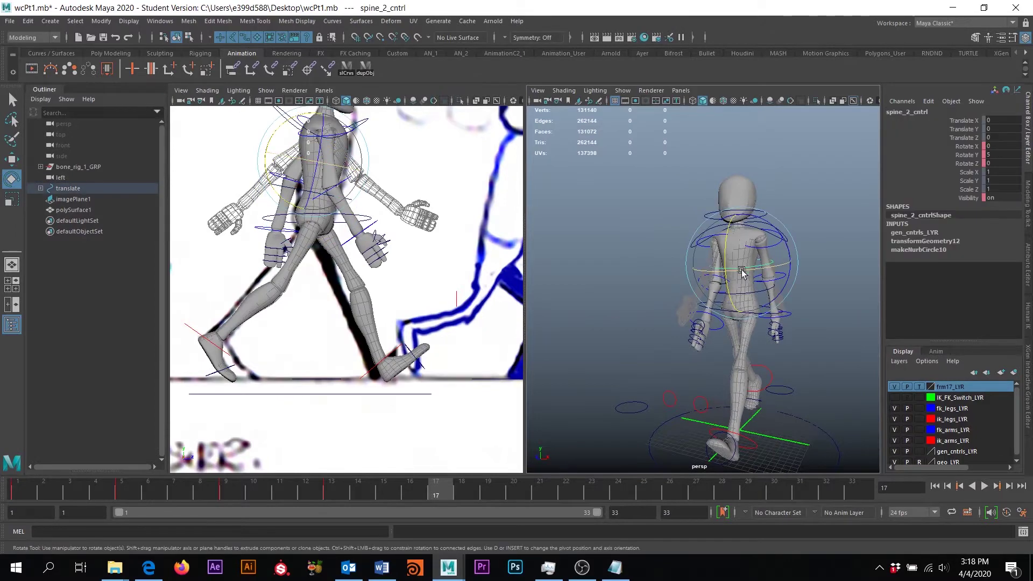
{"action": "scroll", "coordinate": [748, 274], "scroll_direction": "up", "scroll_amount": 5}
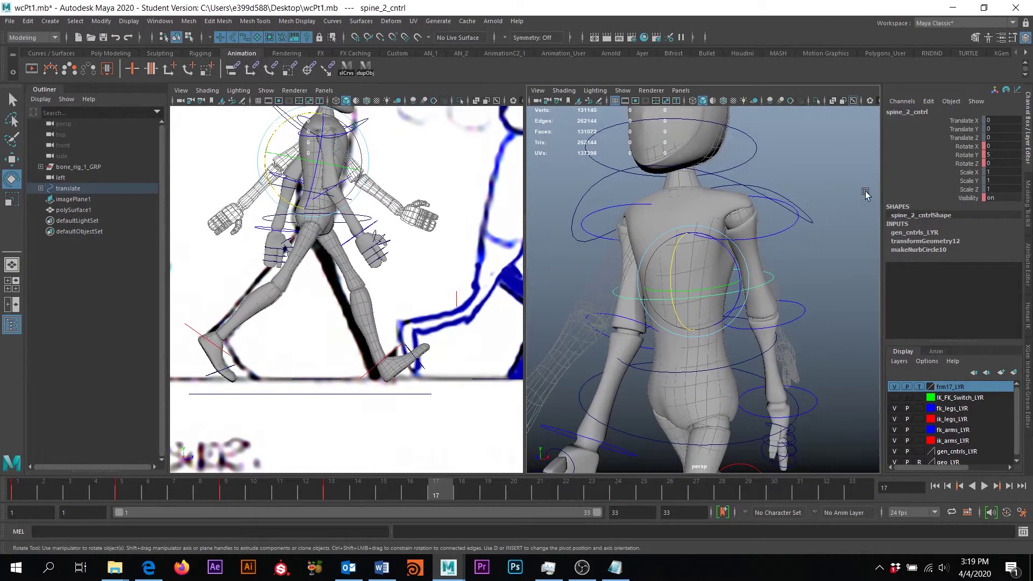
{"action": "mouse_move", "coordinate": [766, 217]}
{"action": "left_mouse_down", "text": "alt"}
{"action": "mouse_move", "coordinate": [786, 176]}
{"action": "mouse_move", "coordinate": [764, 200]}
{"action": "left_mouse_up", "text": "alt"}
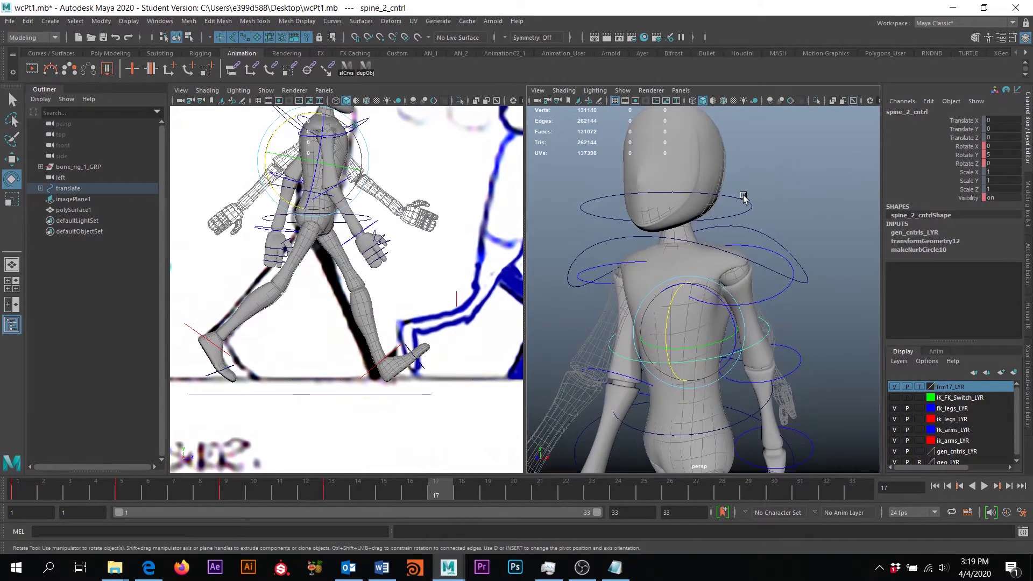
{"action": "left_click_drag", "start_coordinate": [835, 259], "coordinate": [730, 254], "text": "alt"}
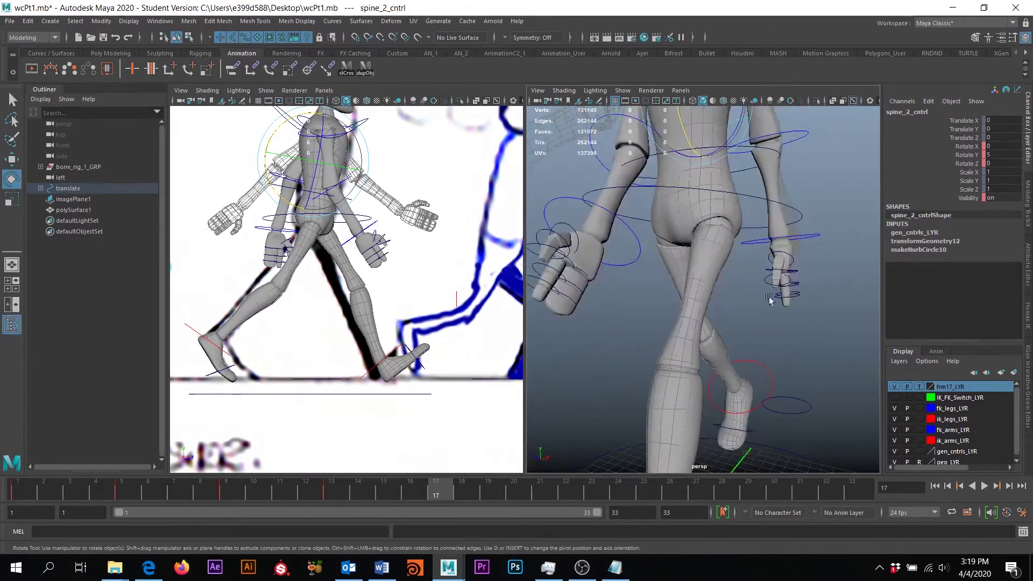
{"action": "left_click_drag", "start_coordinate": [743, 199], "coordinate": [758, 238], "text": "alt"}
{"action": "left_click", "coordinate": [776, 257]}
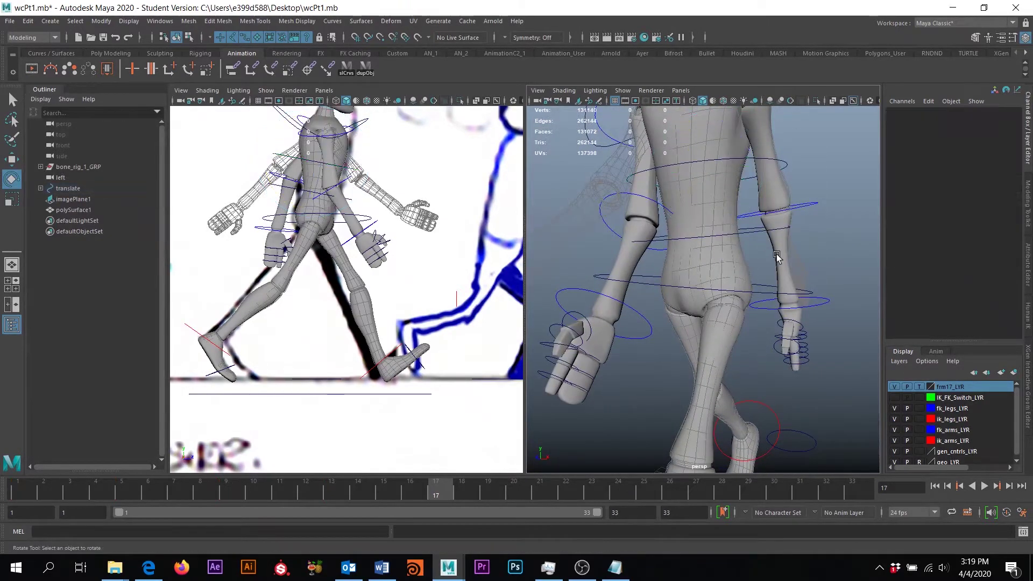
{"action": "key", "text": "q"}
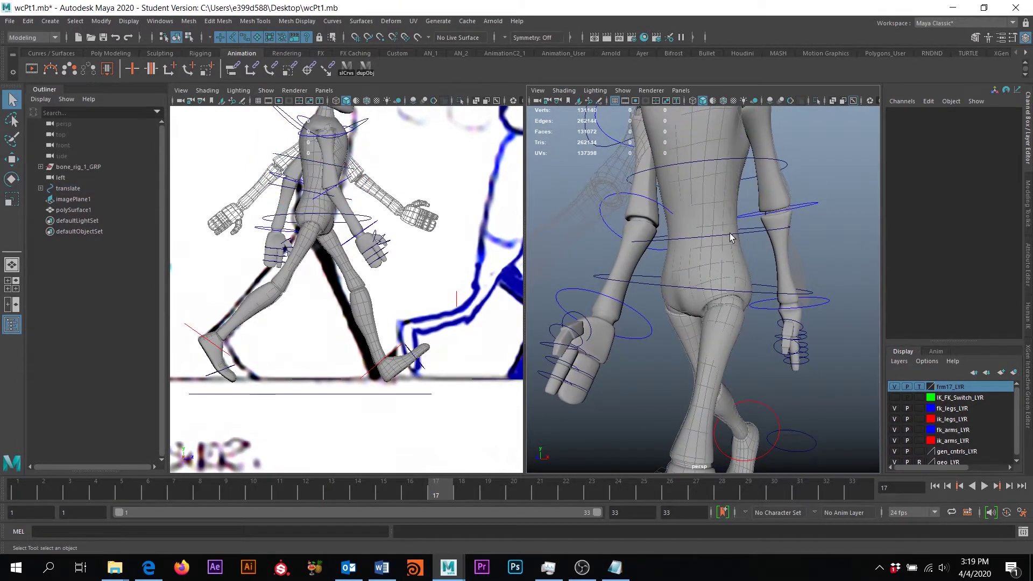
{"action": "left_click", "coordinate": [745, 236]}
{"action": "left_click_drag", "start_coordinate": [743, 236], "coordinate": [727, 250], "text": "alt"}
{"action": "left_click", "coordinate": [719, 250]}
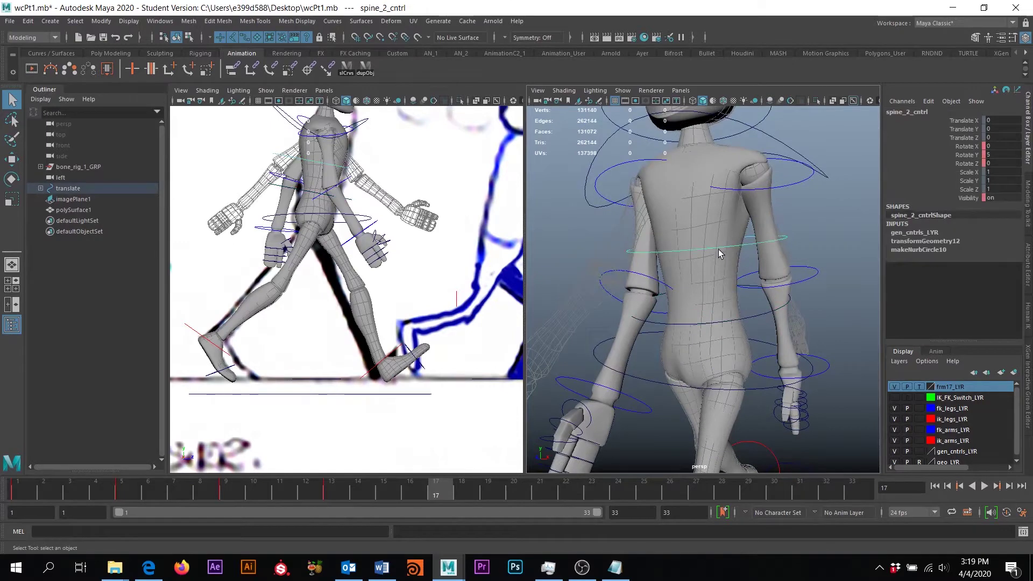
{"action": "left_click", "coordinate": [753, 315]}
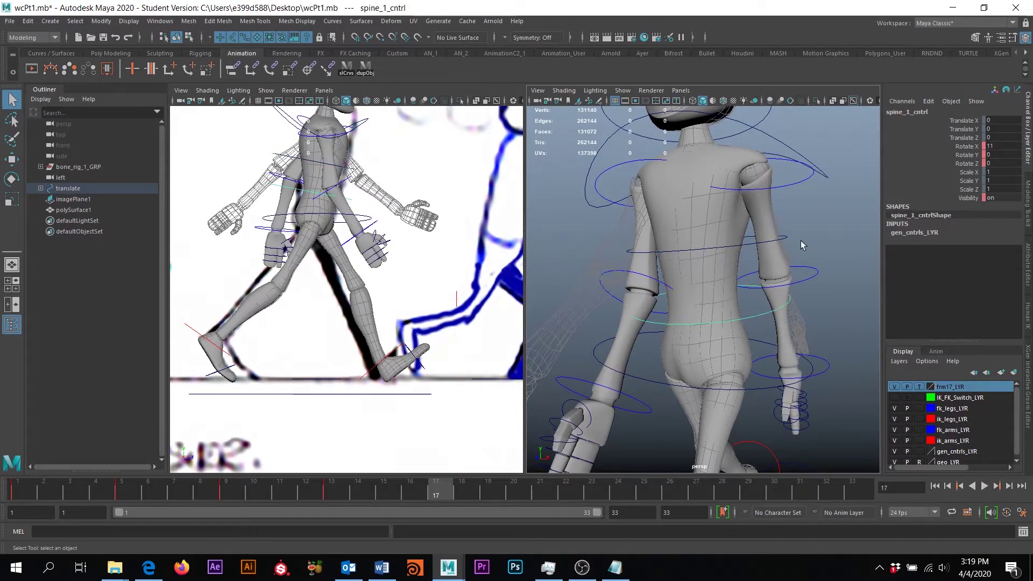
Step: Set the Rotate X of head_cntrl to -11 and compare it with spine_2_cntrl
{"action": "left_click_drag", "start_coordinate": [724, 177], "coordinate": [693, 230], "text": "alt"}
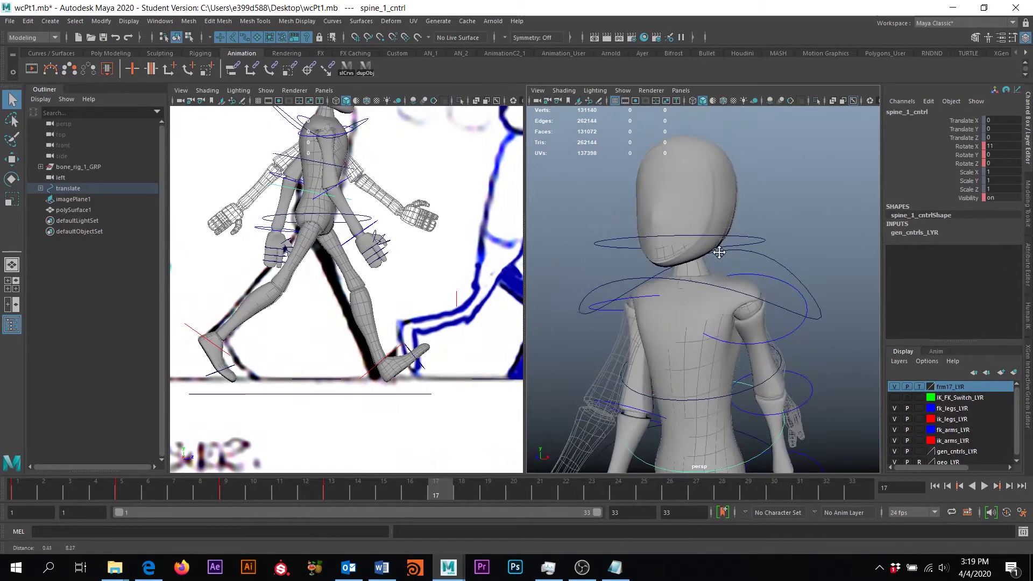
{"action": "left_click", "coordinate": [693, 234]}
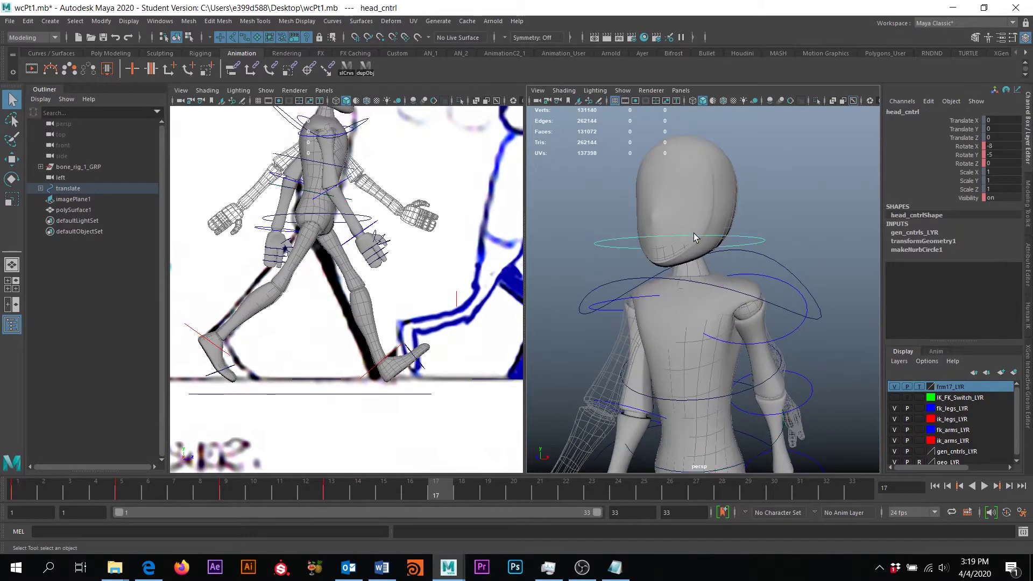
{"action": "double_click", "coordinate": [996, 146]}
{"action": "type", "text": "-11"}
{"action": "key", "text": "Return"}
{"action": "left_click", "coordinate": [726, 401]}
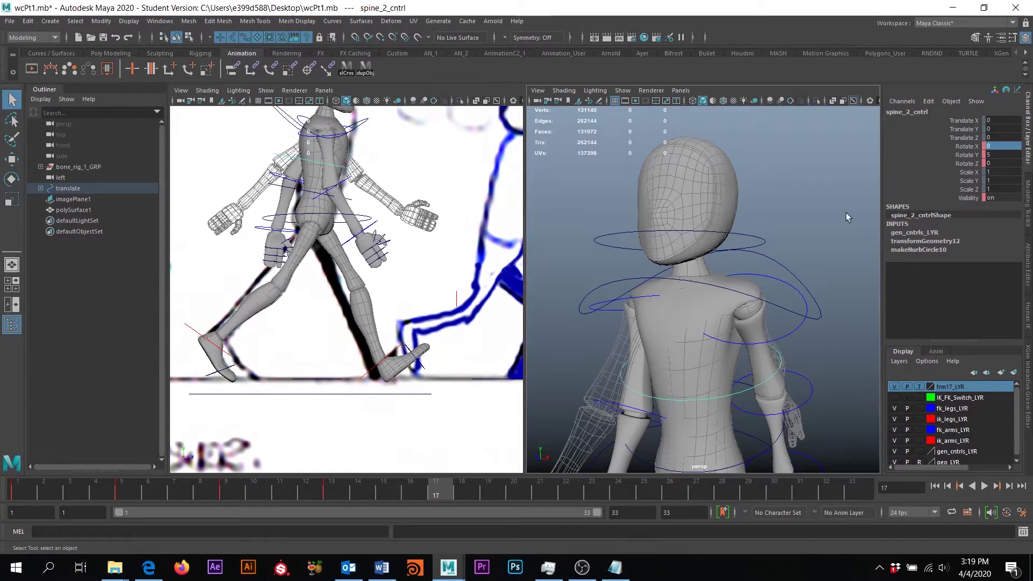
{"action": "left_click", "coordinate": [704, 235]}
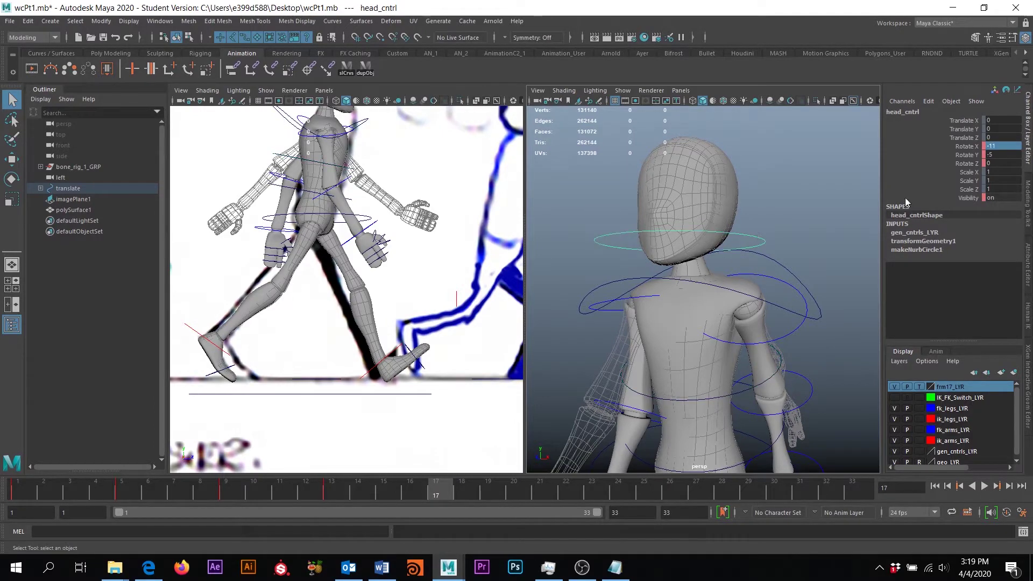
Step: Rotate rt_FK_shoulder_cntrl so the right upper arm swings forward to match the templated frame 17 duplicate
{"action": "left_click", "coordinate": [998, 155]}
{"action": "left_click_drag", "start_coordinate": [714, 236], "coordinate": [764, 264], "text": "alt"}
{"action": "left_click", "coordinate": [771, 267]}
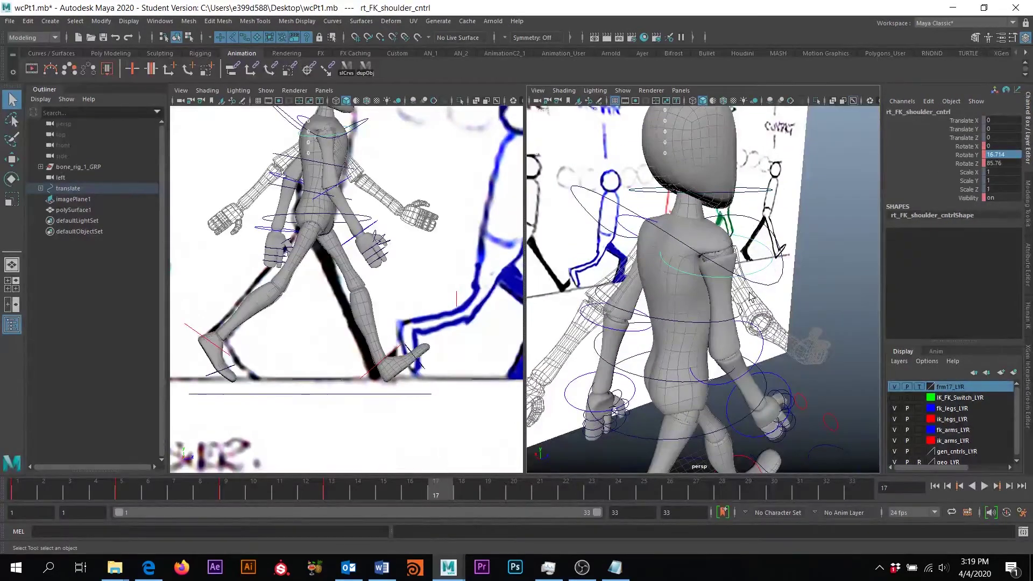
{"action": "key", "text": "e"}
{"action": "left_click_drag", "start_coordinate": [699, 232], "coordinate": [697, 261]}
Step: Rotate rt_FK_elbow_cntrl to a Rotate Y of about 16.5 and rotate rt_FK_wrist_cntrl to align the right forearm and hand with the reference
{"action": "left_click_drag", "start_coordinate": [769, 268], "coordinate": [719, 267], "text": "alt"}
{"action": "left_click", "coordinate": [673, 268]}
{"action": "scroll", "coordinate": [298, 201], "scroll_direction": "up", "scroll_amount": 6}
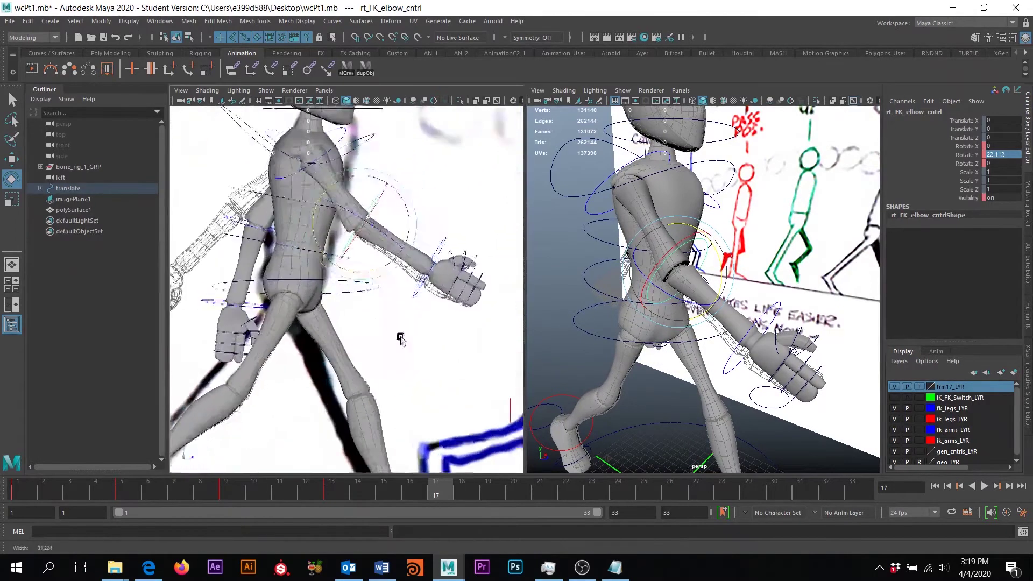
{"action": "left_click_drag", "start_coordinate": [407, 178], "coordinate": [409, 181]}
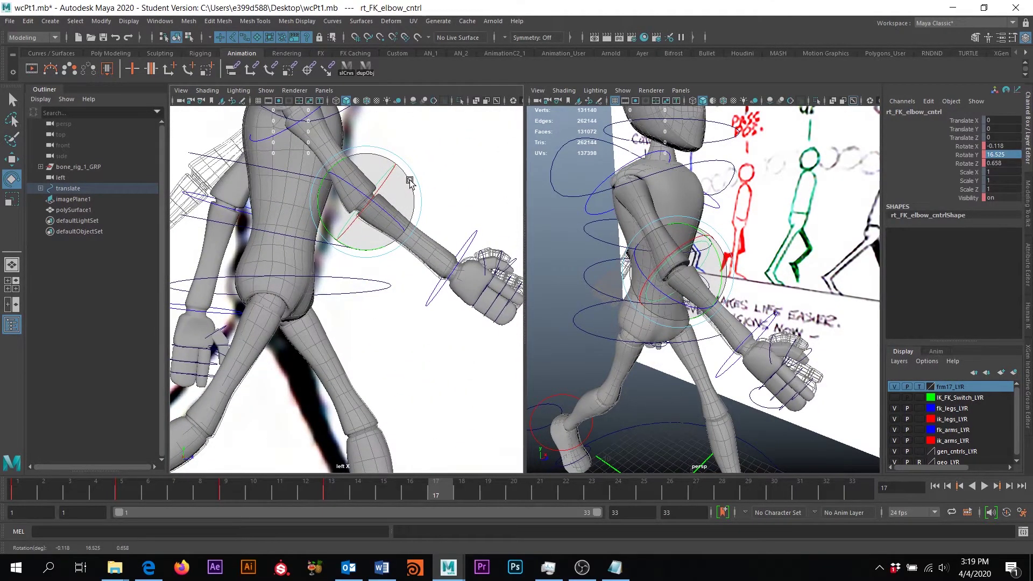
{"action": "middle_click_drag", "start_coordinate": [410, 181], "coordinate": [388, 197], "text": "alt"}
{"action": "left_click", "coordinate": [466, 261]}
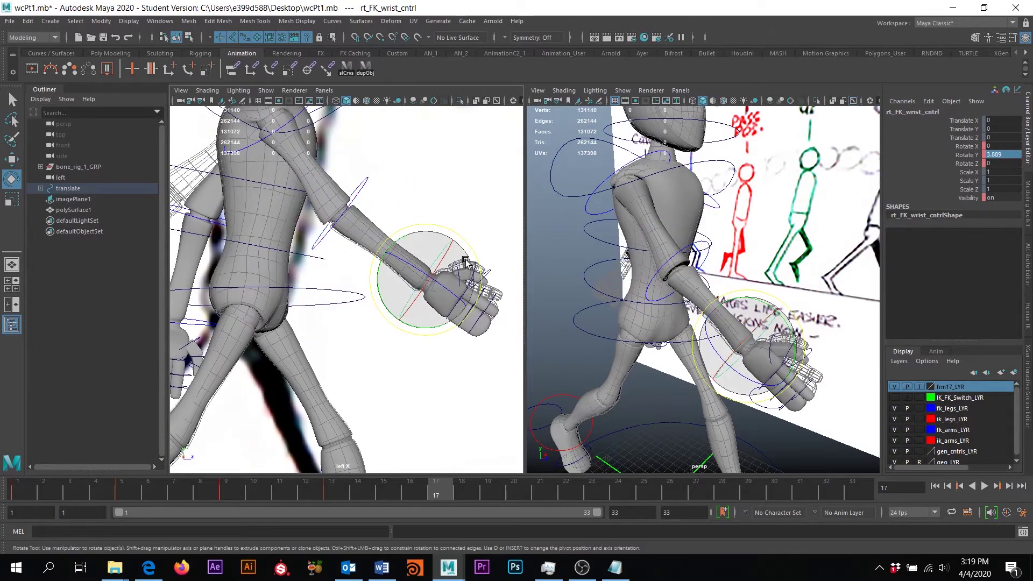
{"action": "left_click_drag", "start_coordinate": [454, 315], "coordinate": [447, 326]}
Step: Swing the left upper arm back to match the reference, rotating lft_FK_shoulder_cntrl to a Rotate Y of about 37.4
{"action": "left_click_drag", "start_coordinate": [742, 307], "coordinate": [757, 175], "text": "alt"}
{"action": "left_click", "coordinate": [764, 183]}
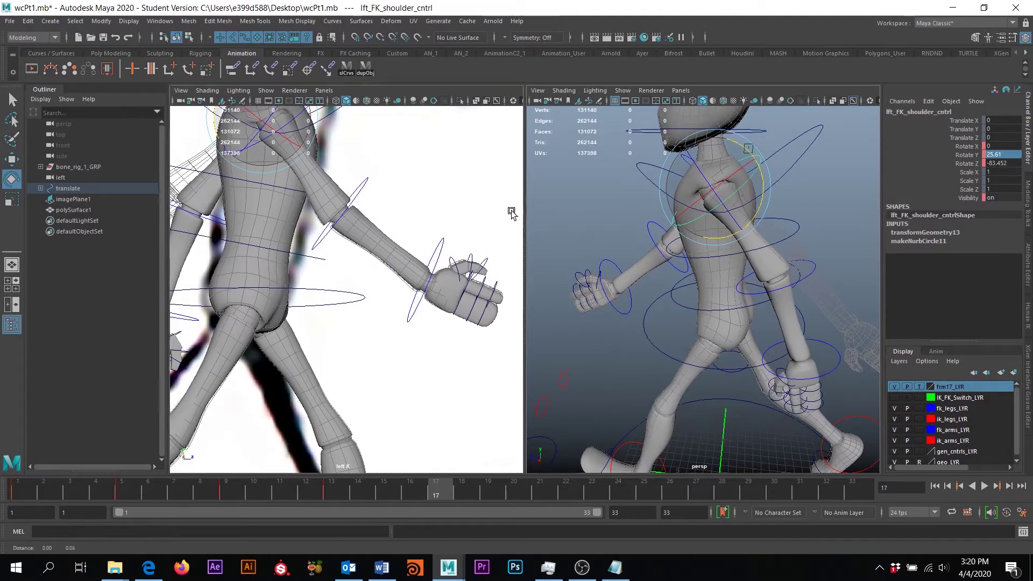
{"action": "middle_click_drag", "start_coordinate": [285, 116], "coordinate": [369, 181], "text": "alt"}
{"action": "left_click_drag", "start_coordinate": [361, 156], "coordinate": [359, 148]}
{"action": "middle_click_drag", "start_coordinate": [358, 148], "coordinate": [401, 127], "text": "alt"}
{"action": "left_click_drag", "start_coordinate": [401, 126], "coordinate": [406, 120]}
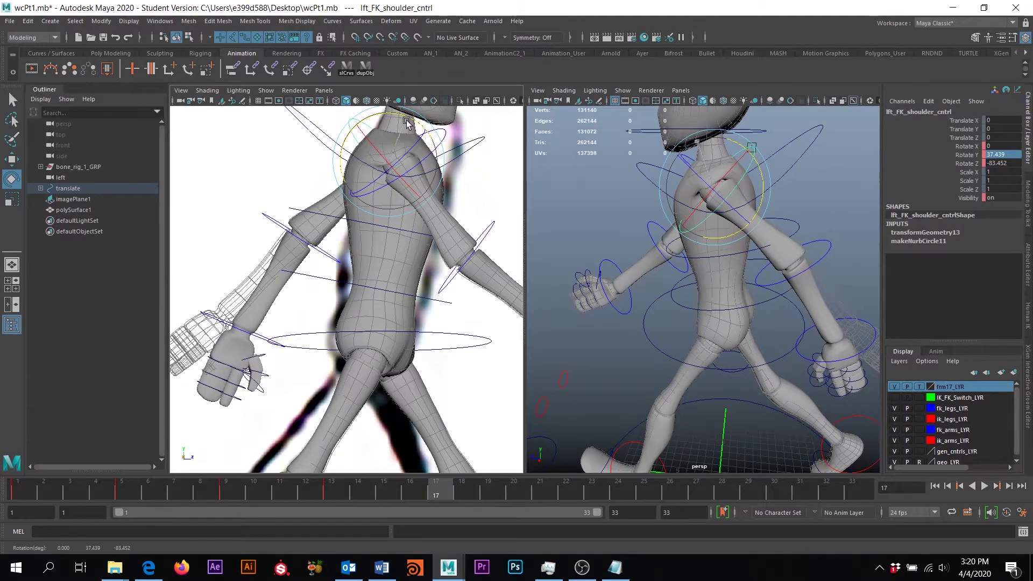
Step: Match the left forearm and hand to the reference, with Rotate Y about -4.8 on lft_FK_elbow_cntrl and about 5.8 on lft_FK_wrist_cntrl
{"action": "left_click", "coordinate": [281, 234]}
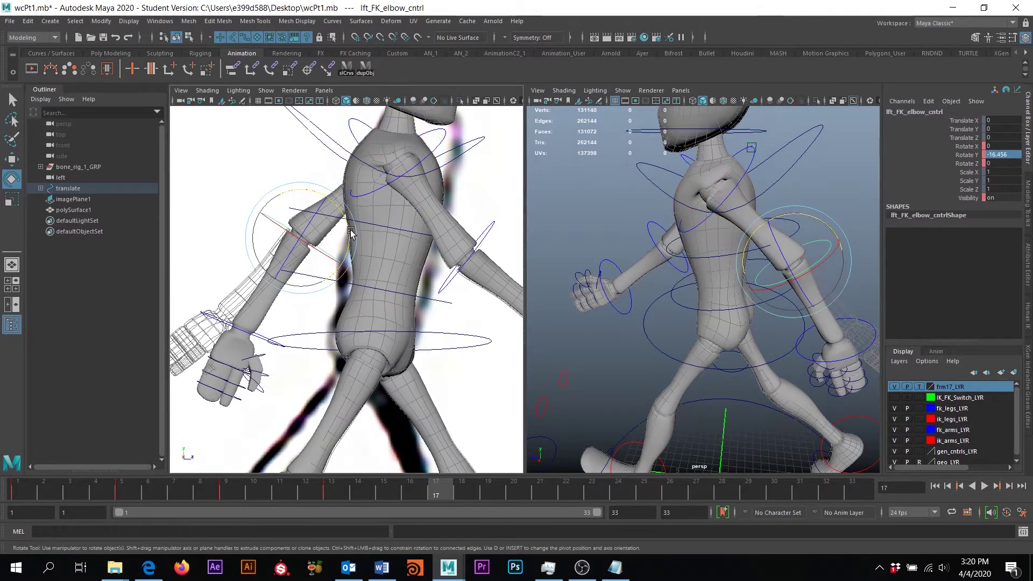
{"action": "left_click_drag", "start_coordinate": [350, 232], "coordinate": [347, 242]}
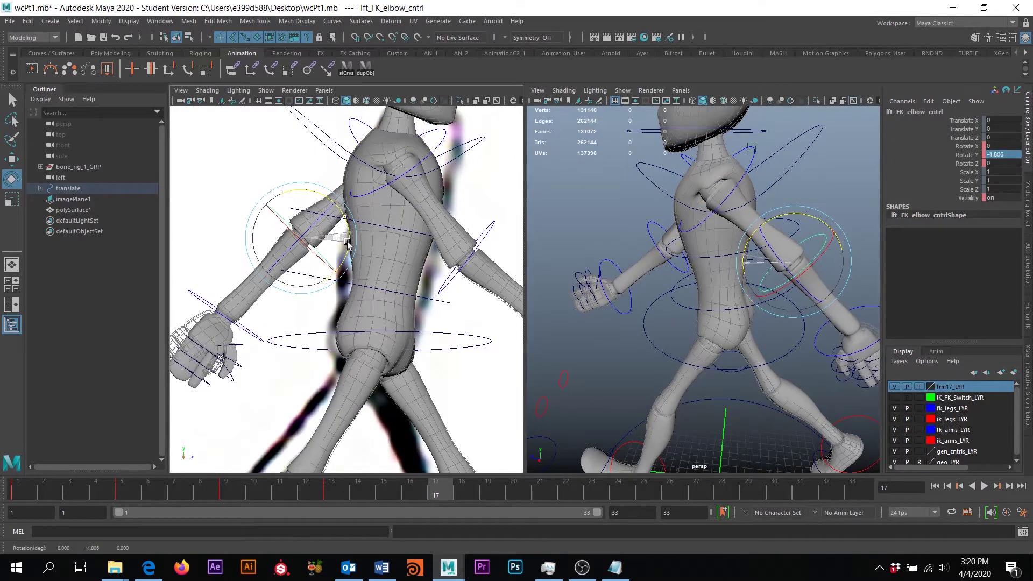
{"action": "middle_click_drag", "start_coordinate": [226, 307], "coordinate": [307, 265], "text": "alt"}
{"action": "left_click", "coordinate": [289, 263]}
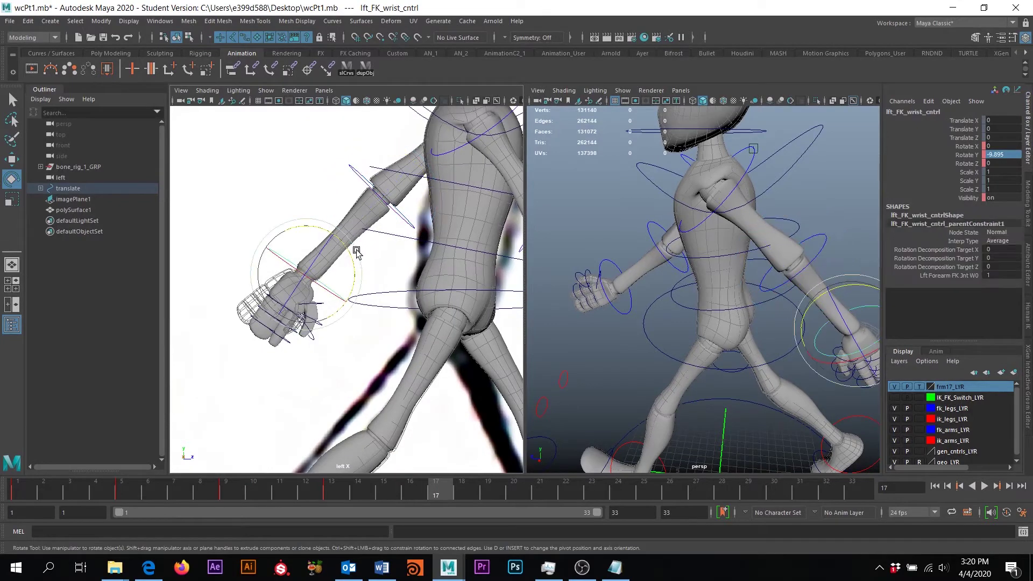
{"action": "left_click_drag", "start_coordinate": [353, 259], "coordinate": [355, 271]}
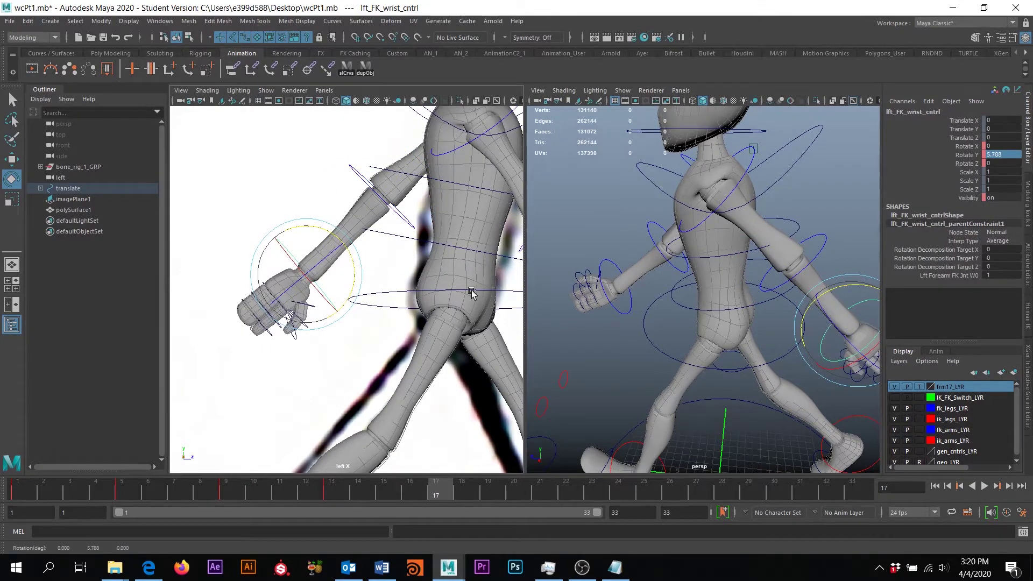
Step: Select all of the character's control curves and key the finished contact pose at frame 17
{"action": "middle_click_drag", "start_coordinate": [517, 331], "coordinate": [437, 278], "text": "alt"}
{"action": "scroll", "coordinate": [437, 277], "scroll_direction": "down", "scroll_amount": 5}
{"action": "scroll", "coordinate": [753, 291], "scroll_direction": "down", "scroll_amount": 6}
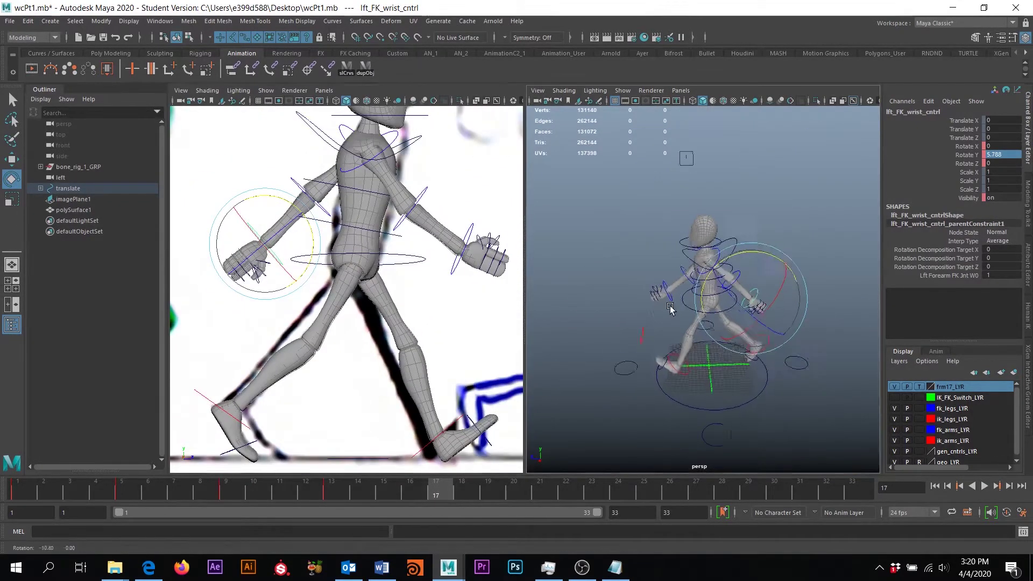
{"action": "left_click_drag", "start_coordinate": [753, 290], "coordinate": [678, 312], "text": "alt"}
{"action": "scroll", "coordinate": [829, 346], "scroll_direction": "up", "scroll_amount": 5}
{"action": "scroll", "coordinate": [829, 346], "scroll_direction": "down", "scroll_amount": 4}
{"action": "scroll", "coordinate": [717, 318], "scroll_direction": "down", "scroll_amount": 2}
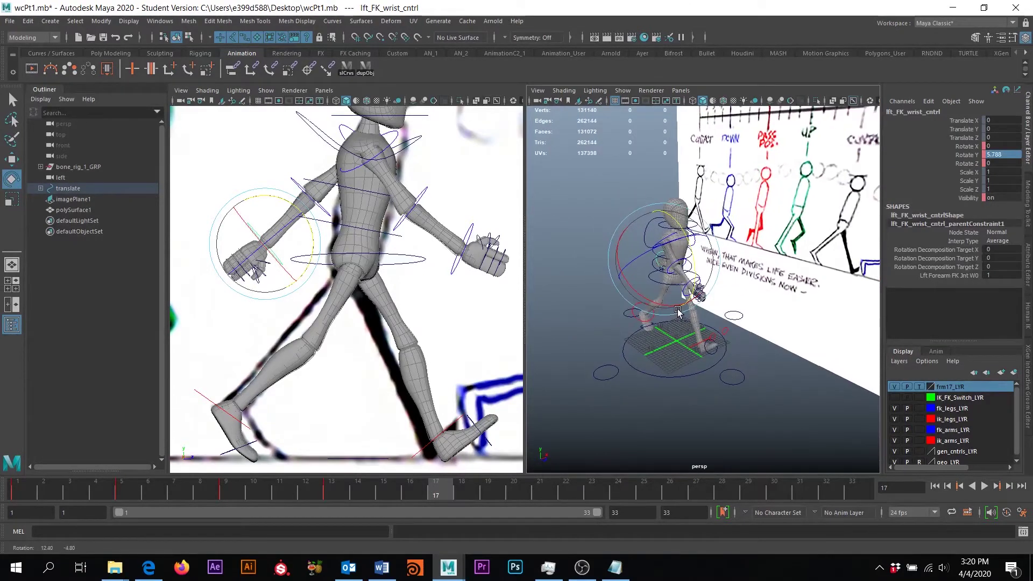
{"action": "left_click", "coordinate": [345, 74]}
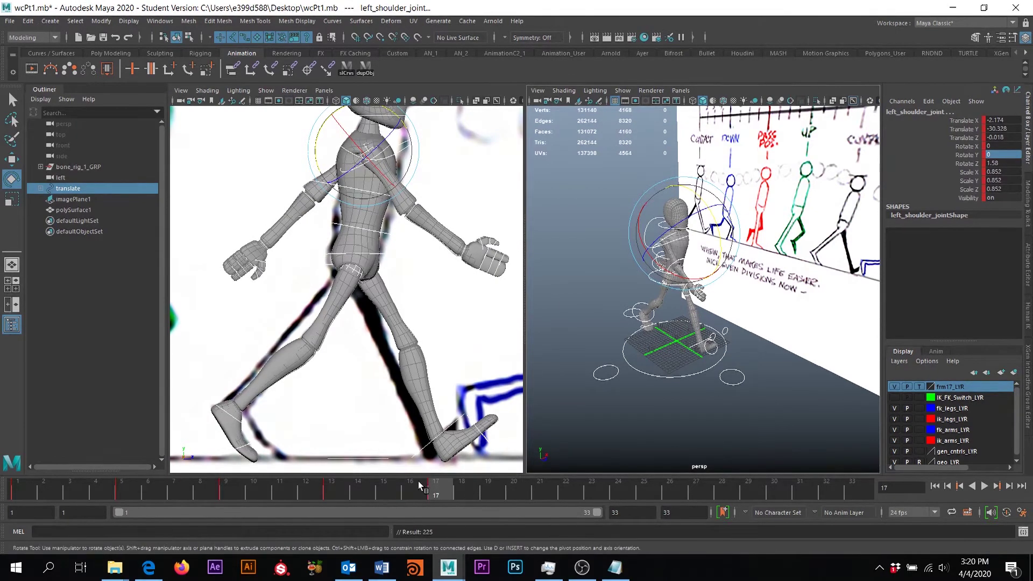
Step: Examine the walk cycle chart behind the character, comparing the contact pose at 17 with the poses that follow
{"action": "mouse_move", "coordinate": [763, 350]}
{"action": "left_mouse_down", "text": "alt"}
{"action": "mouse_move", "coordinate": [700, 318]}
{"action": "mouse_move", "coordinate": [736, 193]}
{"action": "left_mouse_up", "text": "alt"}
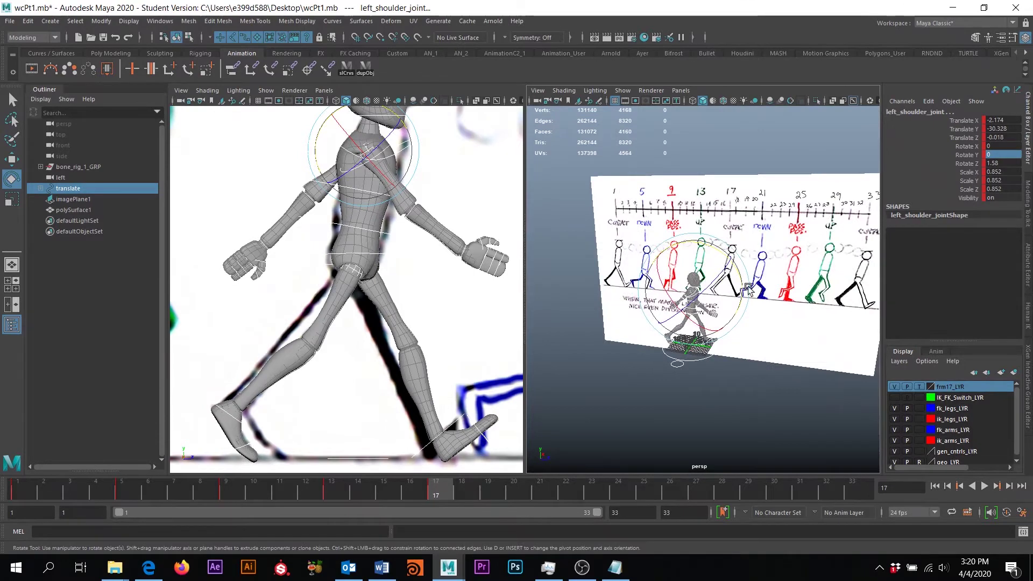
{"action": "left_click_drag", "start_coordinate": [749, 291], "coordinate": [759, 249], "text": "alt"}
{"action": "key", "text": "q"}
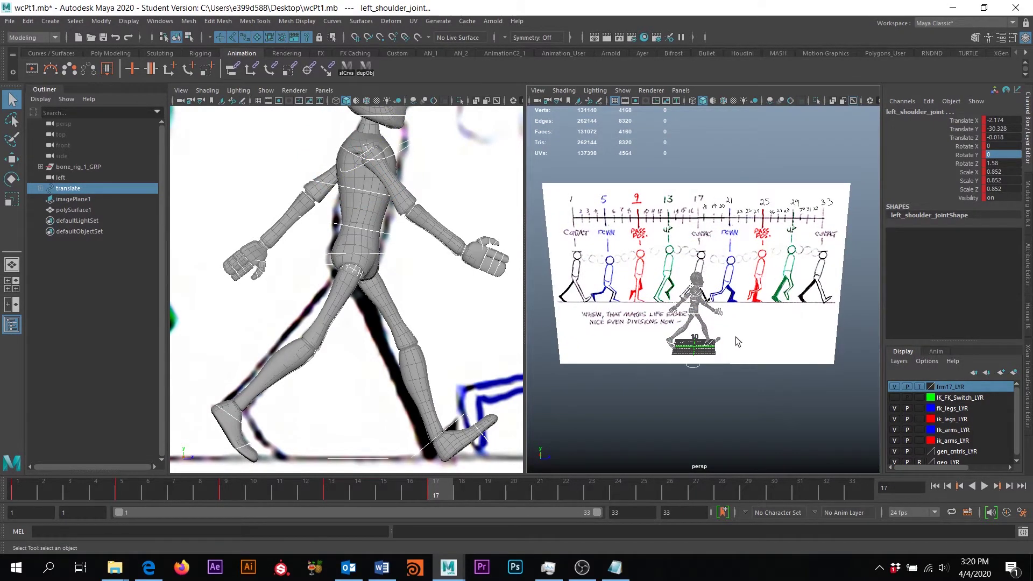
{"action": "scroll", "coordinate": [735, 337], "scroll_direction": "down", "scroll_amount": 2}
{"action": "scroll", "coordinate": [451, 289], "scroll_direction": "down", "scroll_amount": 3}
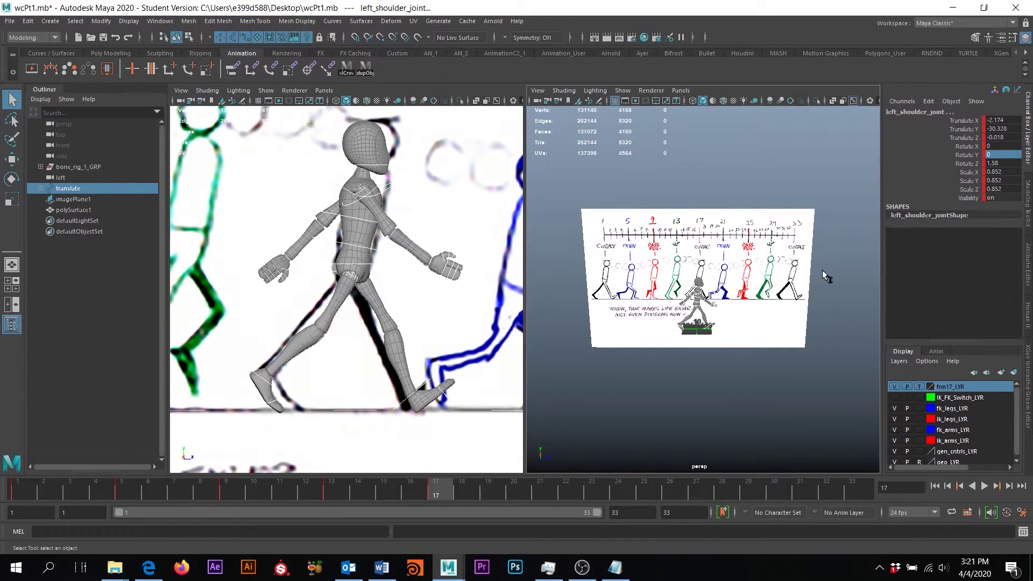
{"action": "scroll", "coordinate": [782, 307], "scroll_direction": "up", "scroll_amount": 8}
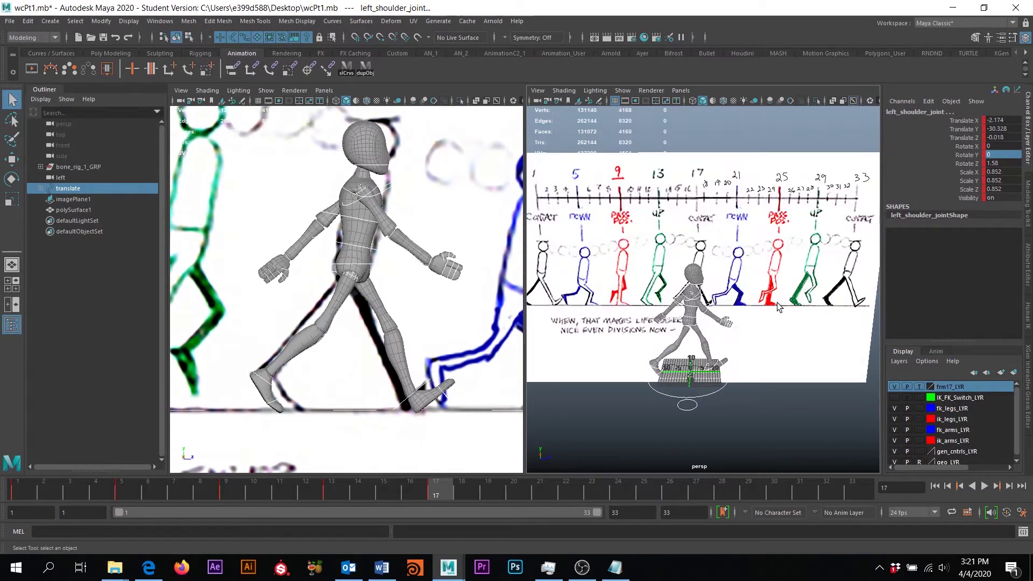
{"action": "scroll", "coordinate": [721, 310], "scroll_direction": "down", "scroll_amount": 5}
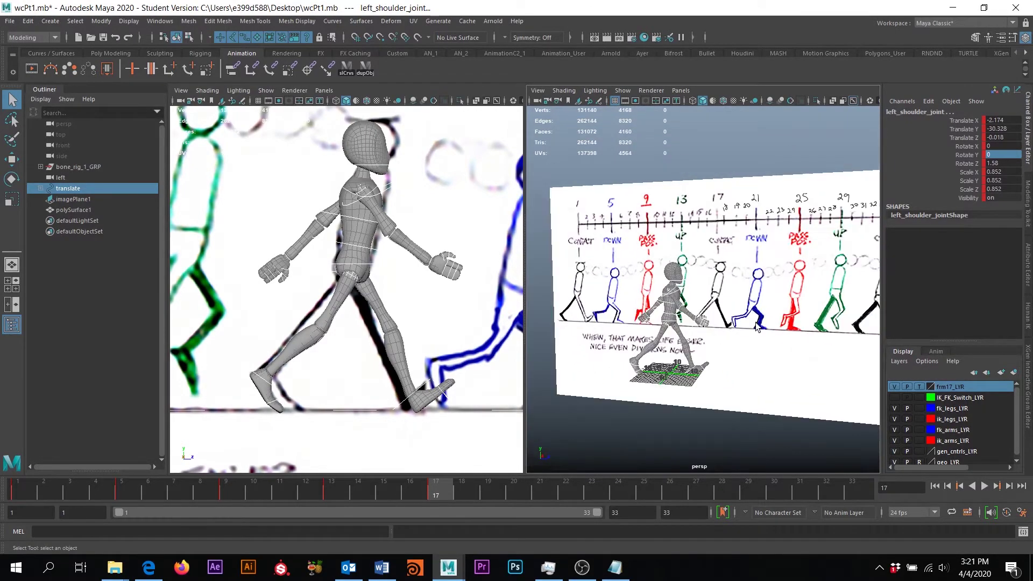
{"action": "left_click_drag", "start_coordinate": [755, 323], "coordinate": [724, 237], "text": "alt"}
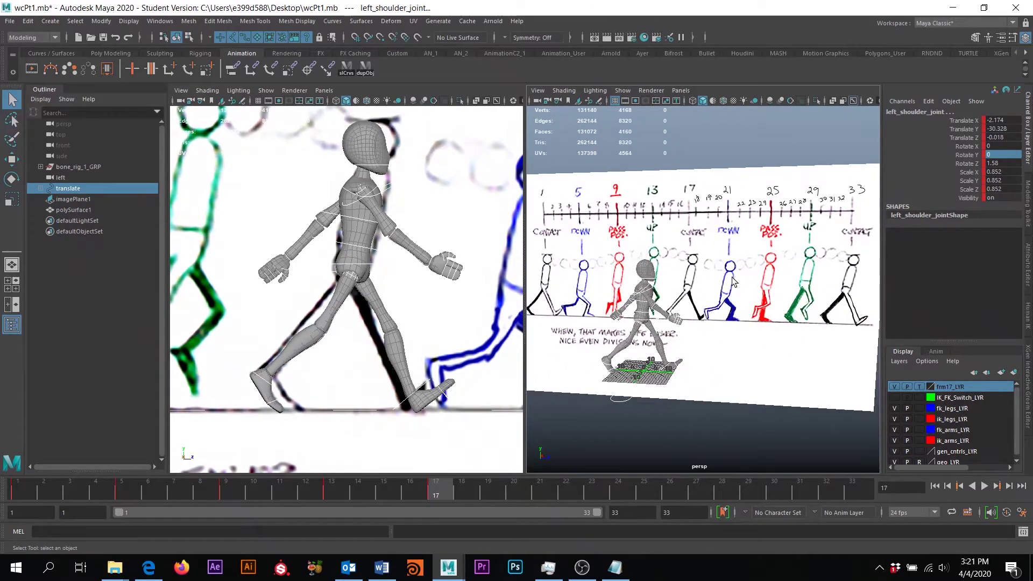
{"action": "left_click_drag", "start_coordinate": [733, 282], "coordinate": [737, 275], "text": "alt"}
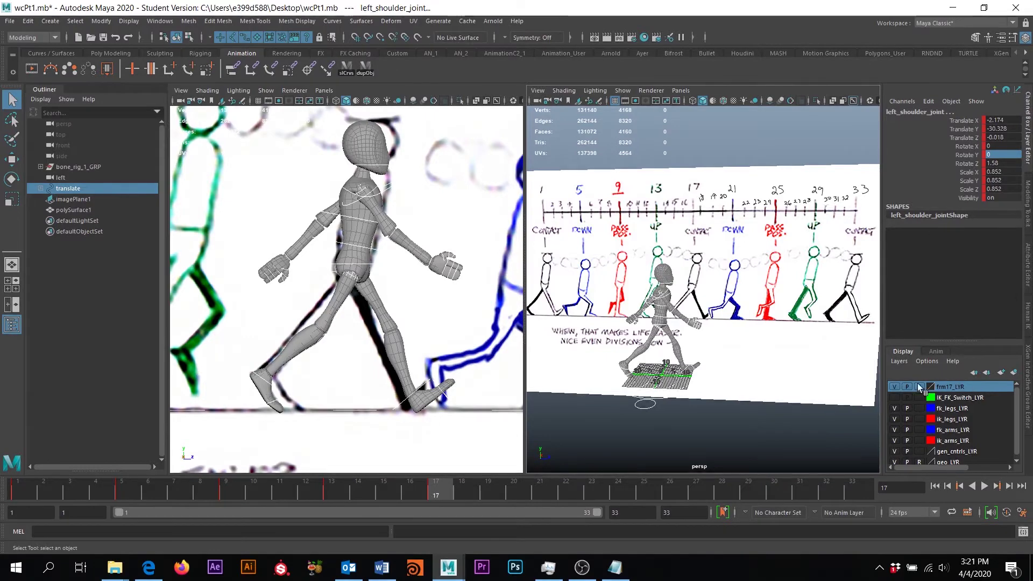
Step: Hide the frm17_LYR reference layer and clear the selection of control curves
{"action": "left_click", "coordinate": [895, 386]}
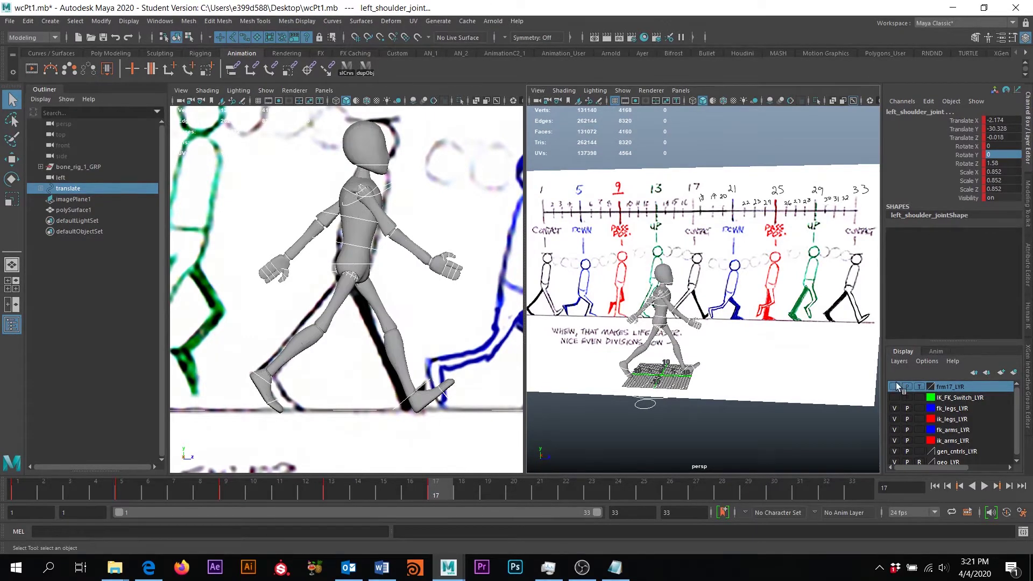
{"action": "mouse_move", "coordinate": [669, 285]}
{"action": "left_mouse_down", "text": "alt"}
{"action": "mouse_move", "coordinate": [640, 312]}
{"action": "mouse_move", "coordinate": [646, 331]}
{"action": "mouse_move", "coordinate": [684, 344]}
{"action": "mouse_move", "coordinate": [747, 443]}
{"action": "left_mouse_up", "text": "alt"}
{"action": "left_click", "coordinate": [746, 443]}
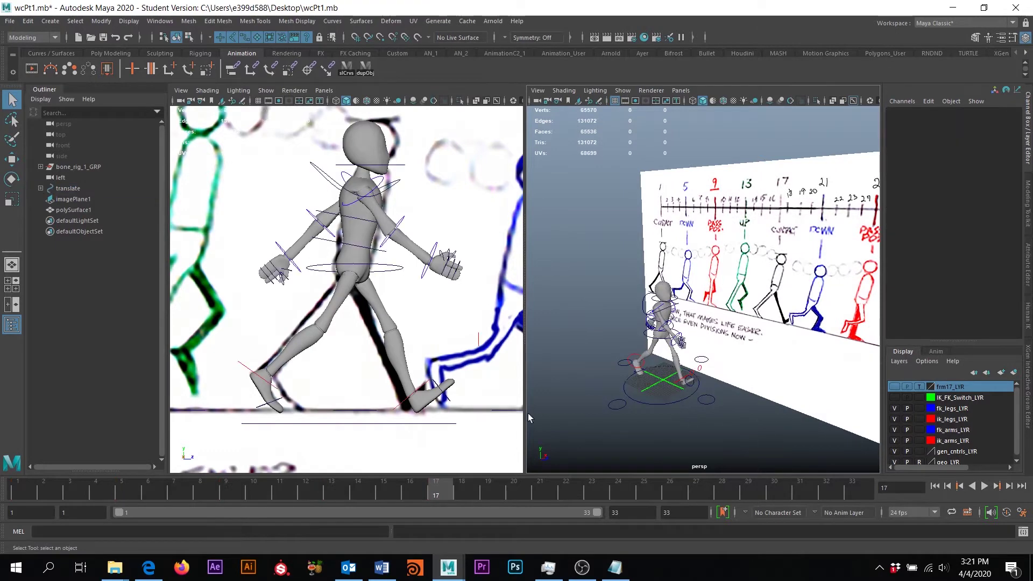
{"action": "mouse_move", "coordinate": [709, 414]}
{"action": "left_mouse_down", "text": "alt"}
{"action": "mouse_move", "coordinate": [766, 404]}
{"action": "mouse_move", "coordinate": [716, 221]}
{"action": "left_mouse_up", "text": "alt"}
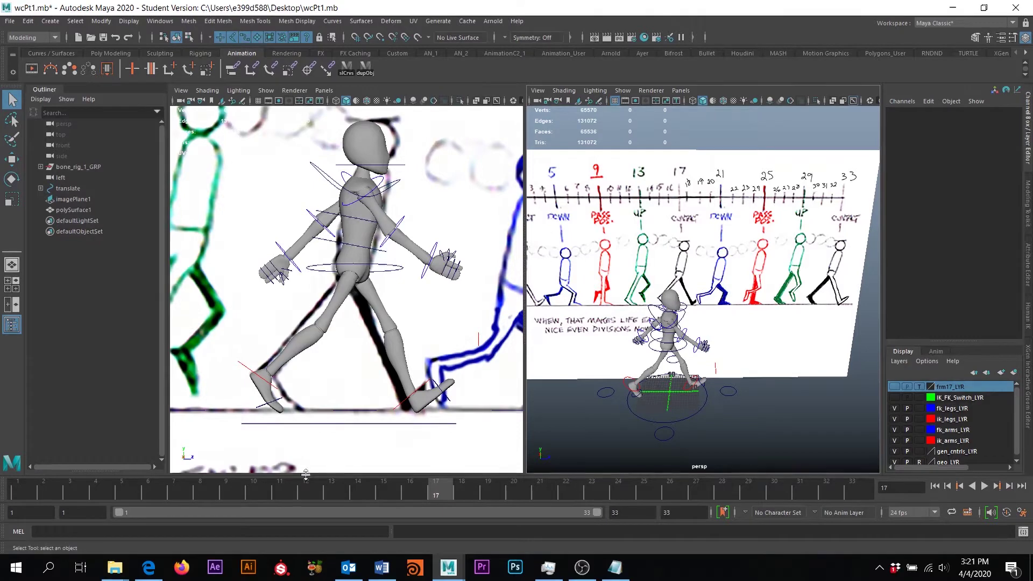
Step: Go to the down pose at frame 5 and create a mirrored duplicate of the character's geometry with the dupObj script
{"action": "left_click", "coordinate": [127, 488]}
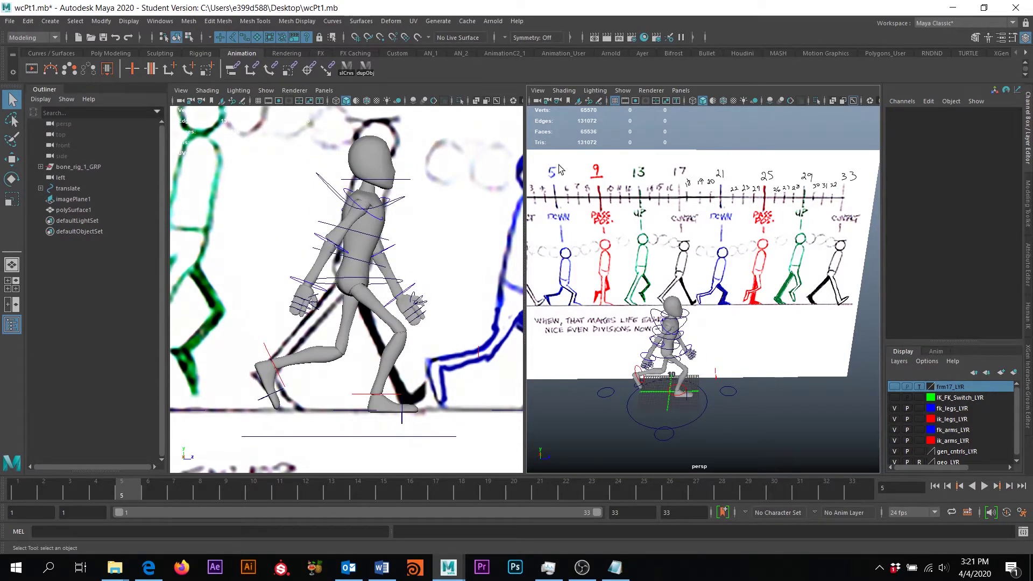
{"action": "left_click_drag", "start_coordinate": [601, 298], "coordinate": [638, 291], "text": "alt"}
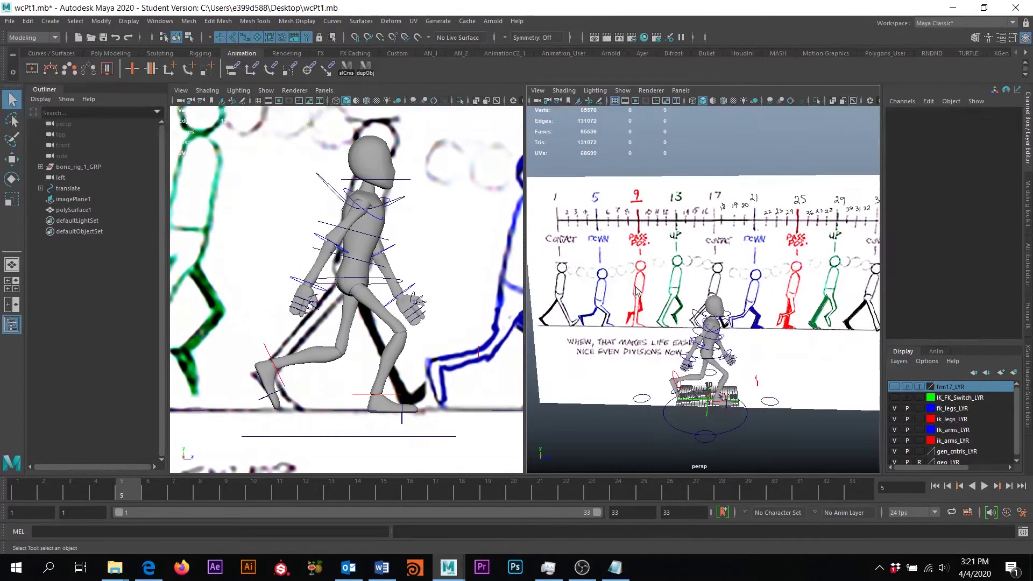
{"action": "left_click", "coordinate": [365, 66]}
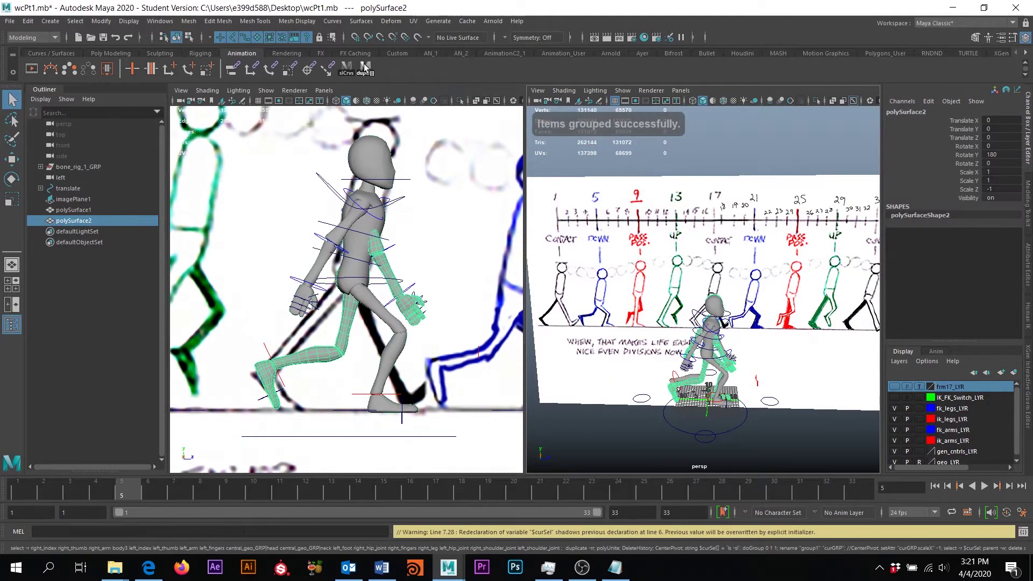
Step: Move to frame 21 and put the mirrored duplicate on a new display layer named frm21_LYR
{"action": "left_click", "coordinate": [535, 489]}
{"action": "middle_click_drag", "start_coordinate": [711, 388], "coordinate": [709, 395], "text": "alt"}
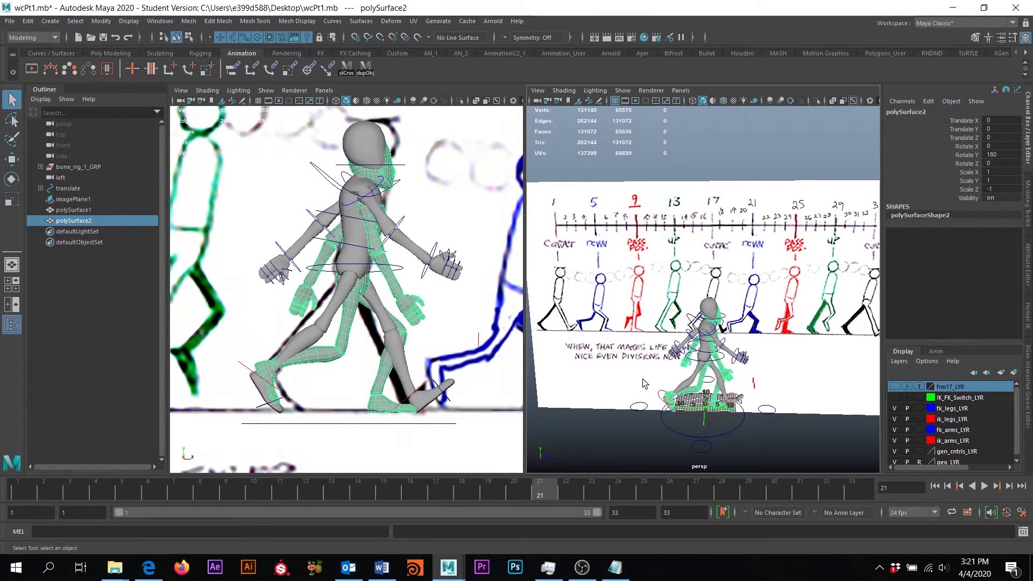
{"action": "left_click_drag", "start_coordinate": [777, 389], "coordinate": [730, 427], "text": "alt"}
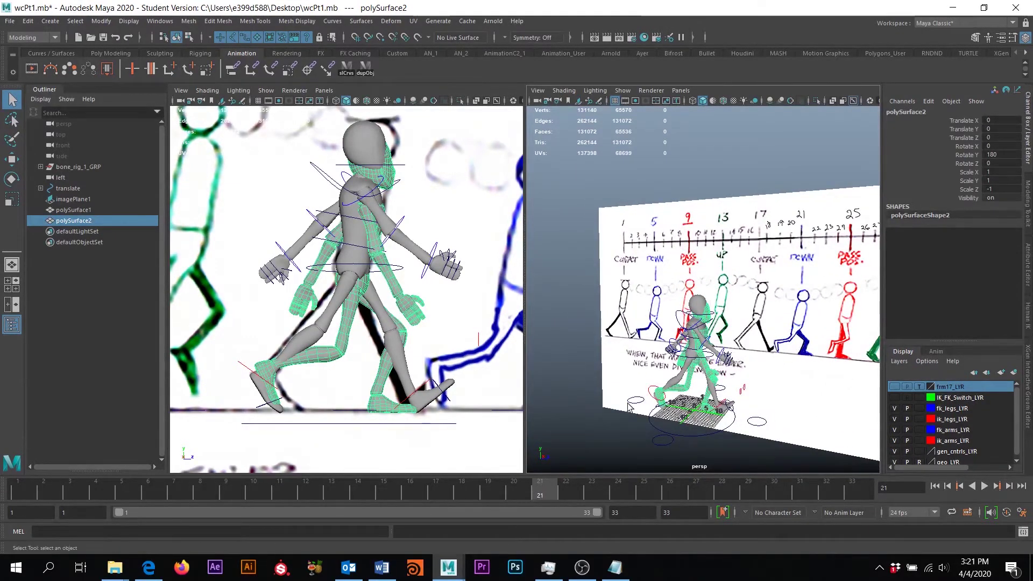
{"action": "left_click", "coordinate": [1014, 375]}
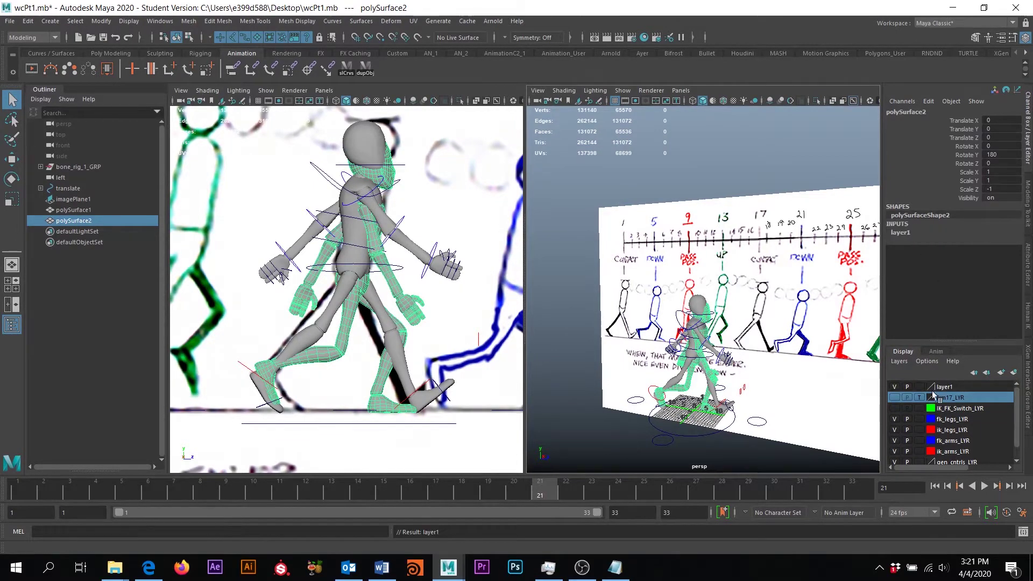
{"action": "double_click", "coordinate": [1001, 386]}
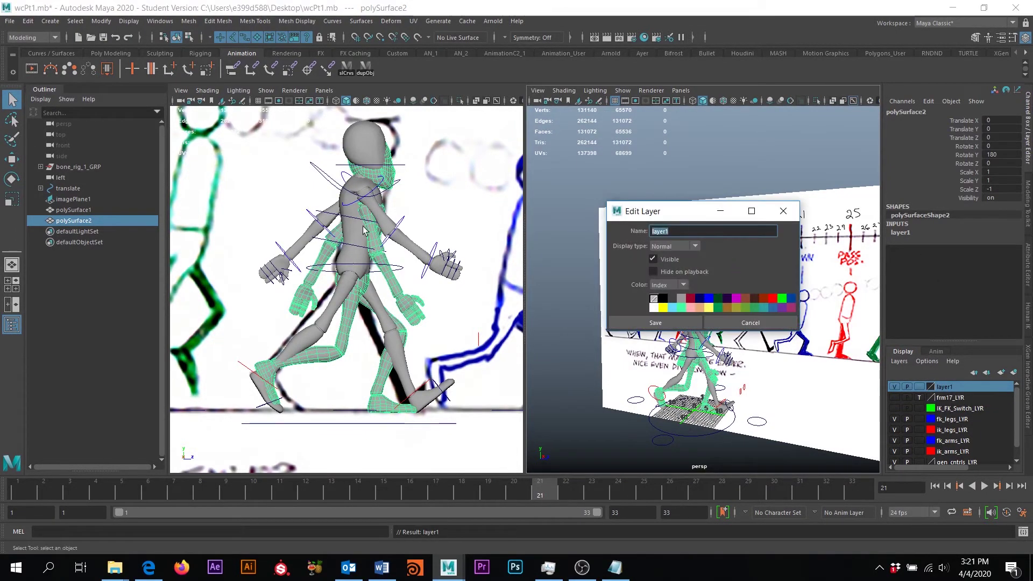
{"action": "type", "text": "frm21_LYR"}
{"action": "left_click", "coordinate": [656, 323]}
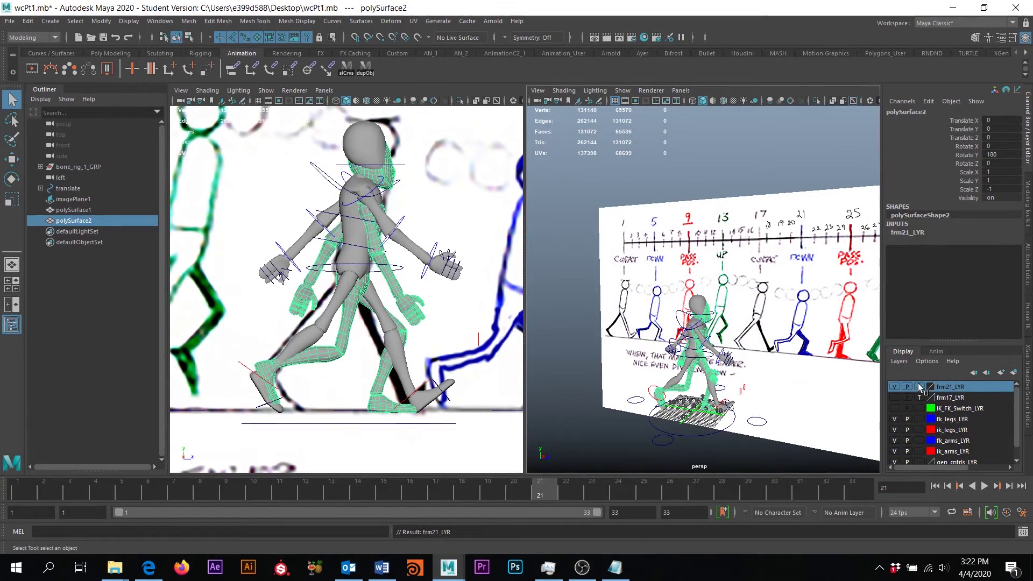
Step: Set the frm21_LYR layer to template display and deselect the duplicate
{"action": "left_click", "coordinate": [920, 386]}
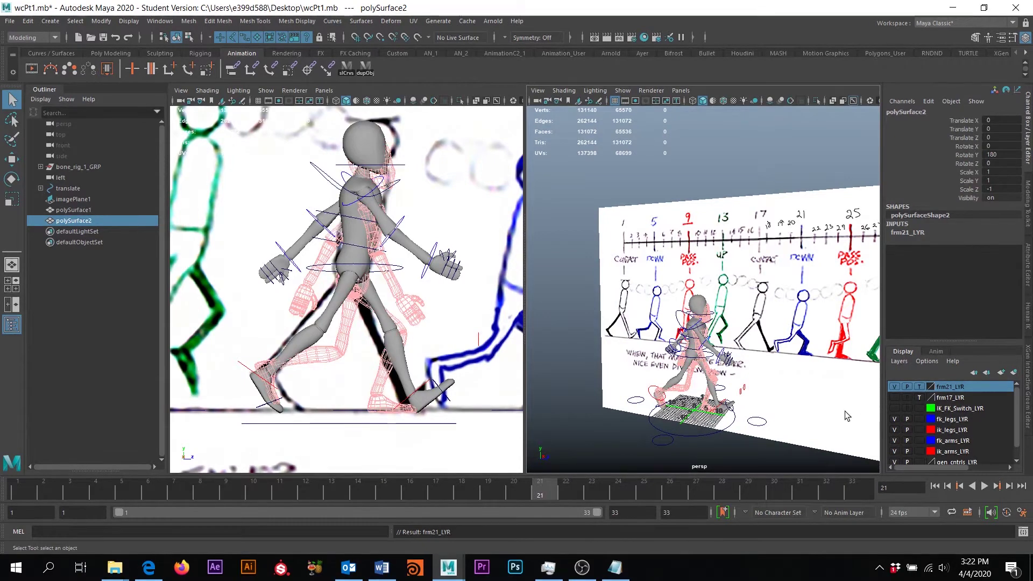
{"action": "left_click", "coordinate": [920, 387]}
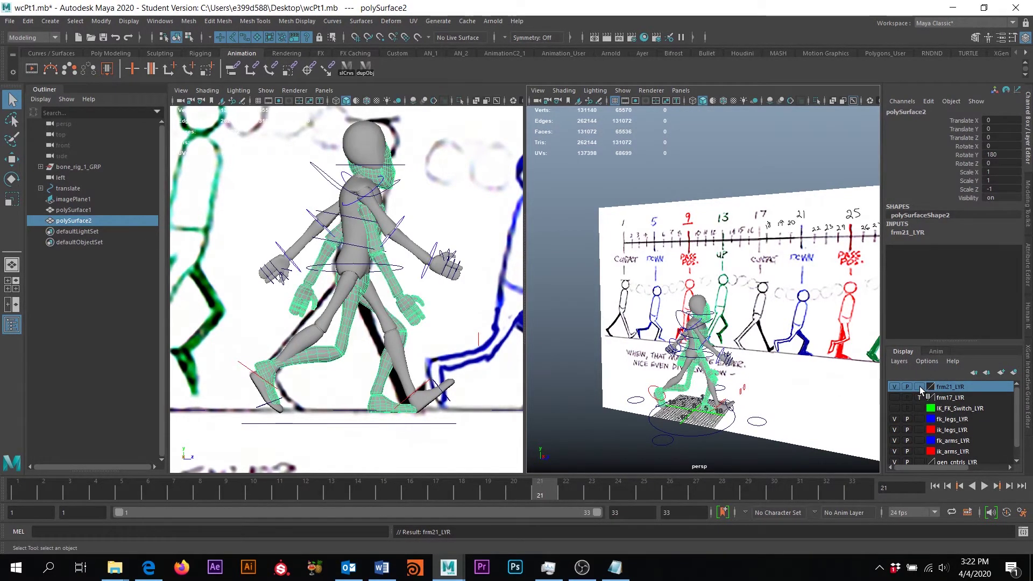
{"action": "left_click", "coordinate": [920, 387]}
{"action": "left_click", "coordinate": [773, 445]}
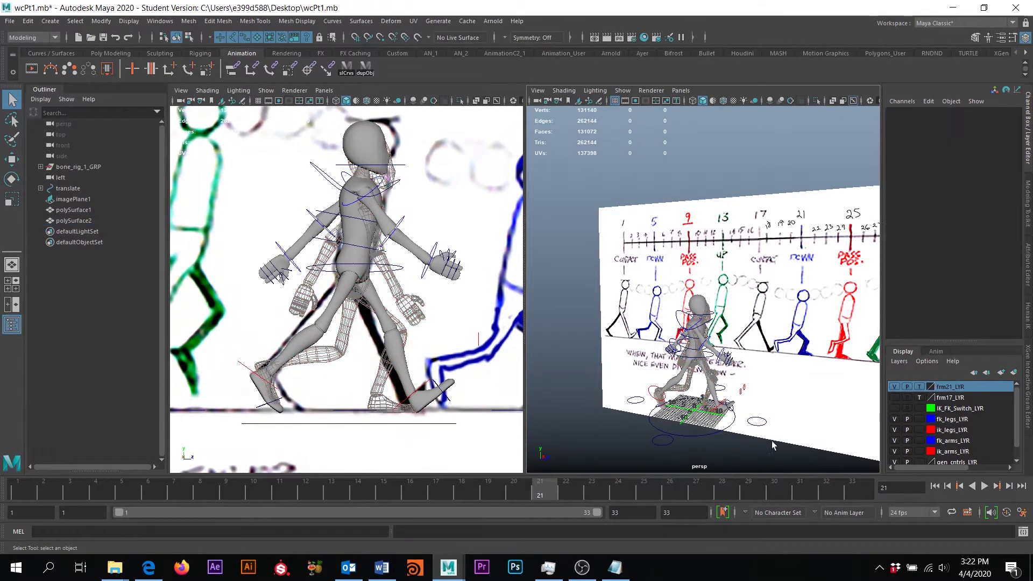
Step: Slide the walk-cycle image plane along Z to about -26.5 so the frame 21 down drawing lines up behind the character
{"action": "mouse_move", "coordinate": [761, 415]}
{"action": "left_mouse_down", "text": "alt"}
{"action": "mouse_move", "coordinate": [701, 295]}
{"action": "mouse_move", "coordinate": [729, 363]}
{"action": "mouse_move", "coordinate": [714, 382]}
{"action": "mouse_move", "coordinate": [734, 374]}
{"action": "mouse_move", "coordinate": [724, 419]}
{"action": "mouse_move", "coordinate": [671, 388]}
{"action": "mouse_move", "coordinate": [651, 396]}
{"action": "left_mouse_up", "text": "alt"}
{"action": "left_click", "coordinate": [673, 402]}
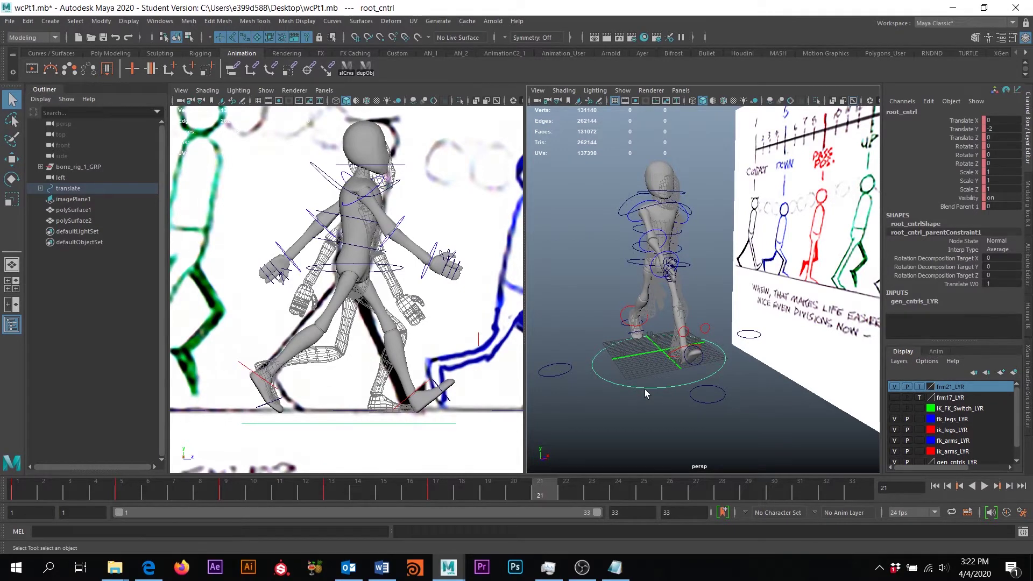
{"action": "key", "text": "w"}
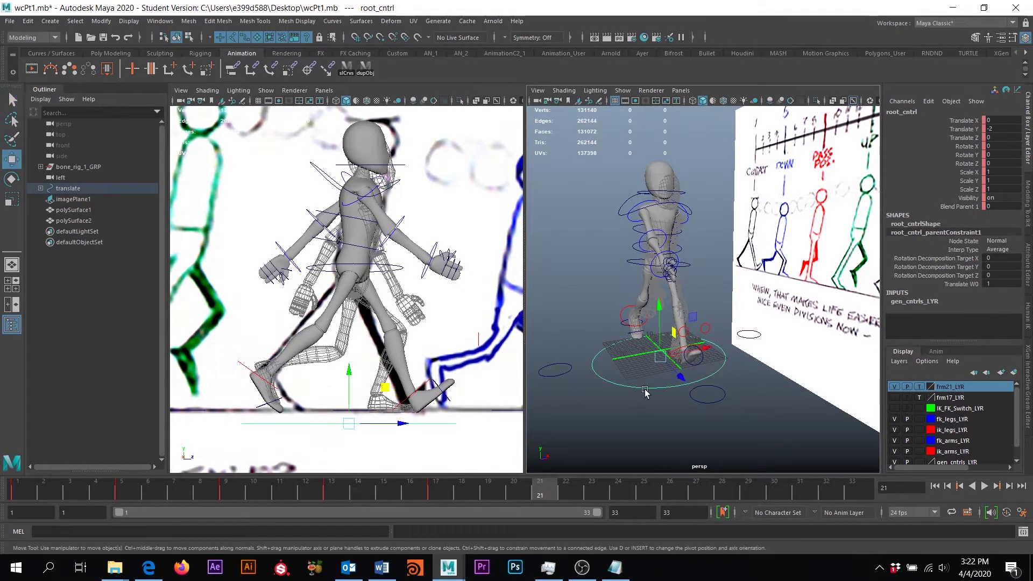
{"action": "left_click", "coordinate": [659, 307]}
{"action": "scroll", "coordinate": [442, 292], "scroll_direction": "down", "scroll_amount": 5}
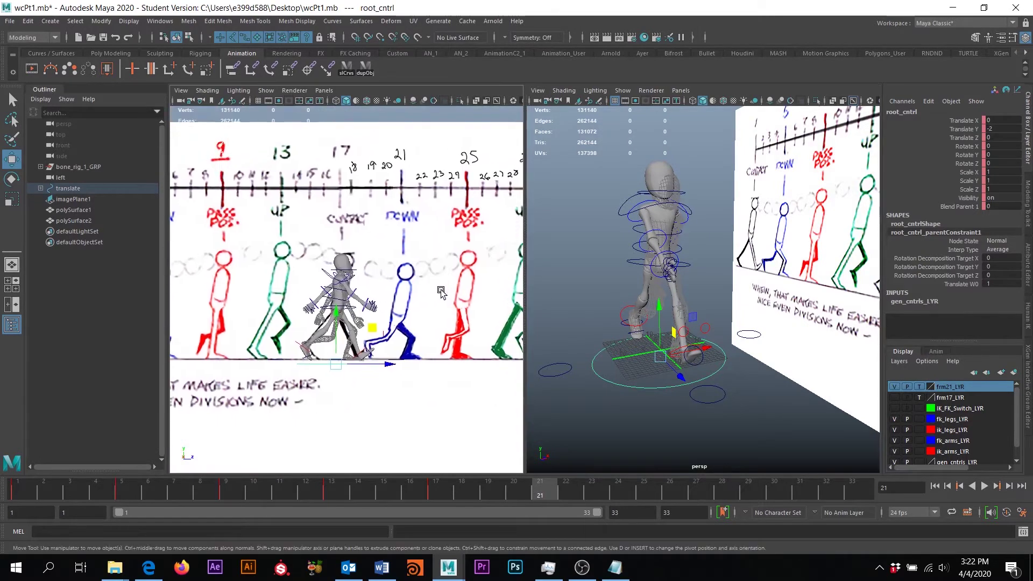
{"action": "middle_click_drag", "start_coordinate": [439, 289], "coordinate": [419, 321], "text": "alt"}
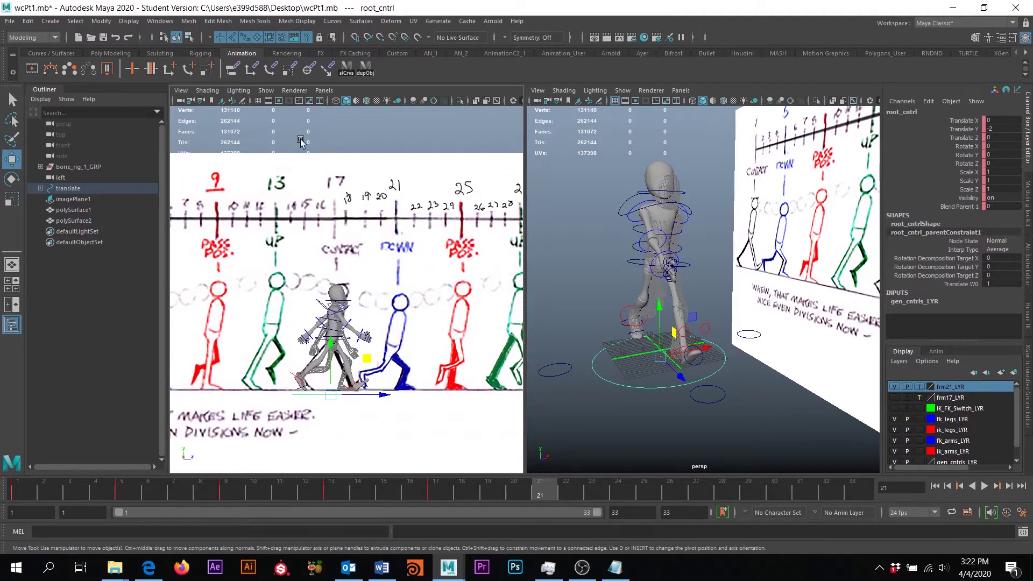
{"action": "left_click", "coordinate": [342, 162]}
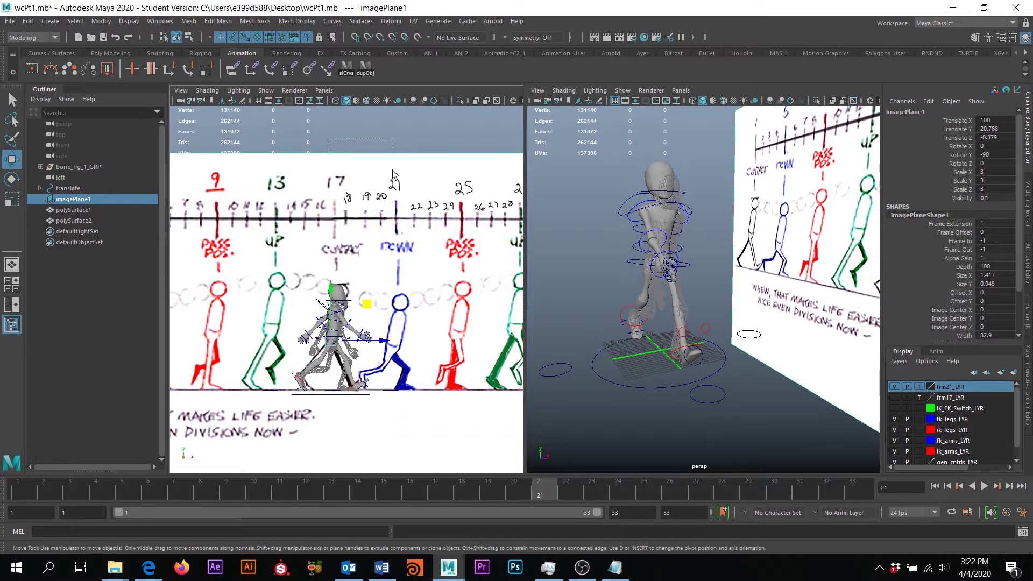
{"action": "left_click_drag", "start_coordinate": [727, 385], "coordinate": [707, 359], "text": "alt"}
{"action": "scroll", "coordinate": [679, 371], "scroll_direction": "down", "scroll_amount": 5}
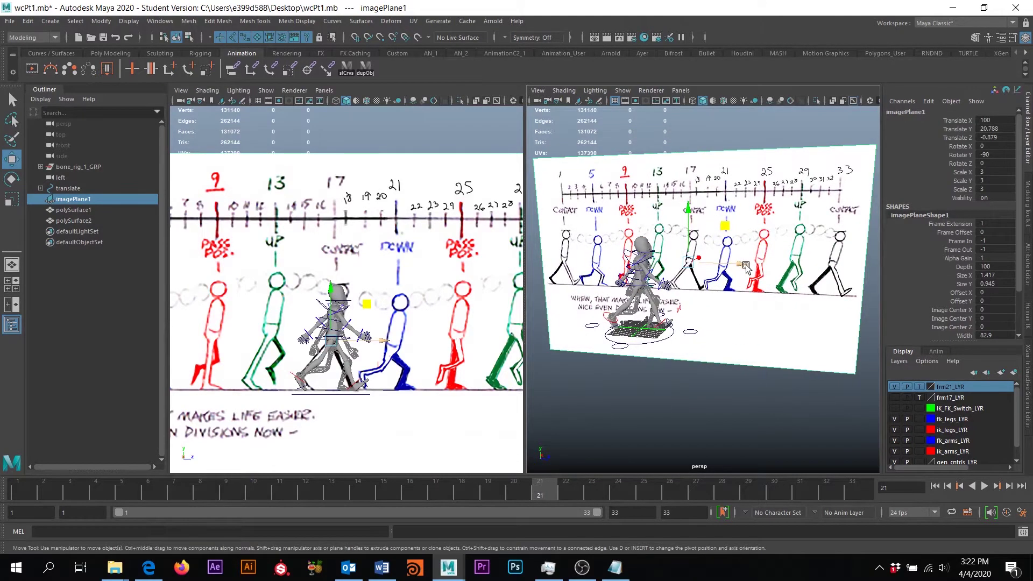
{"action": "left_click_drag", "start_coordinate": [741, 266], "coordinate": [706, 269]}
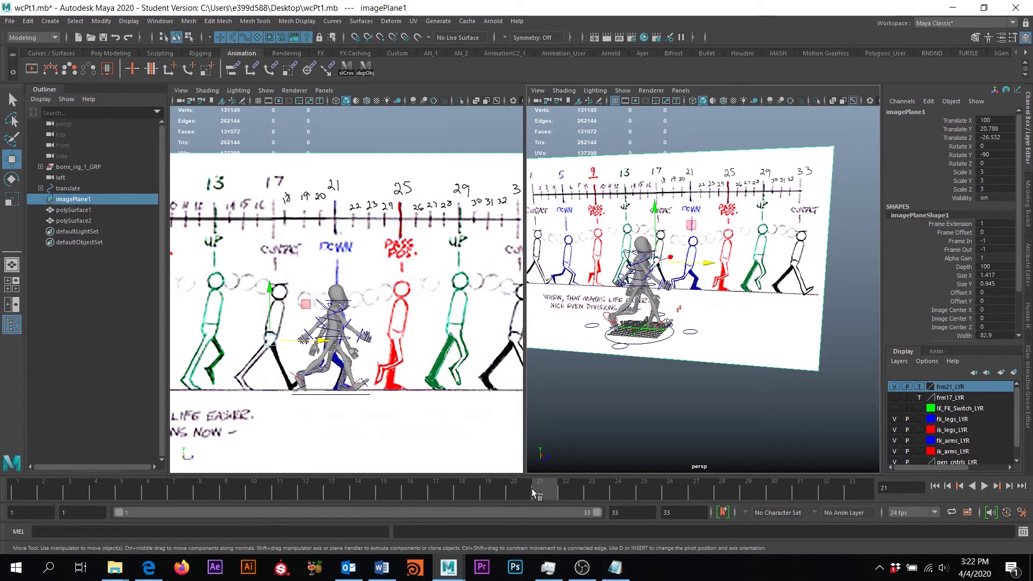
Step: Lower the root control to Translate Y -4 to match the templated down pose
{"action": "scroll", "coordinate": [385, 417], "scroll_direction": "up", "scroll_amount": 8}
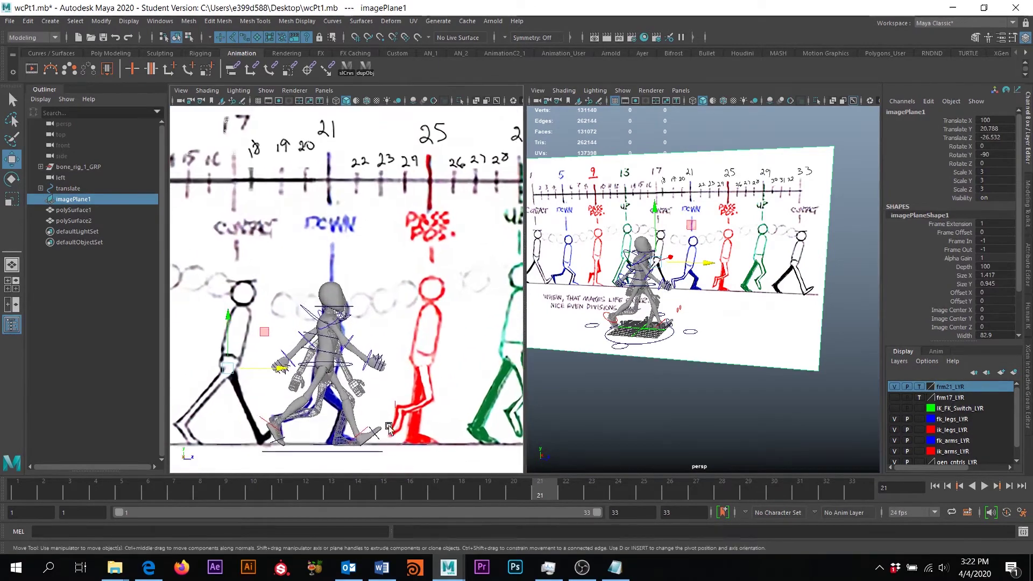
{"action": "left_click_drag", "start_coordinate": [660, 375], "coordinate": [585, 375], "text": "alt"}
{"action": "right_click_drag", "start_coordinate": [585, 376], "coordinate": [637, 431], "text": "alt"}
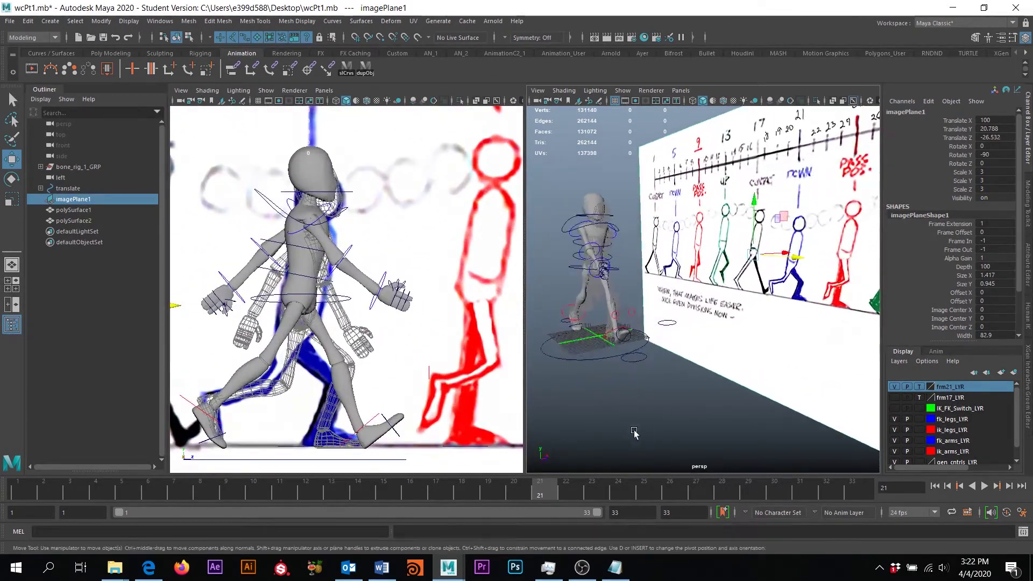
{"action": "left_click_drag", "start_coordinate": [636, 431], "coordinate": [714, 323], "text": "alt"}
{"action": "left_click", "coordinate": [676, 327]}
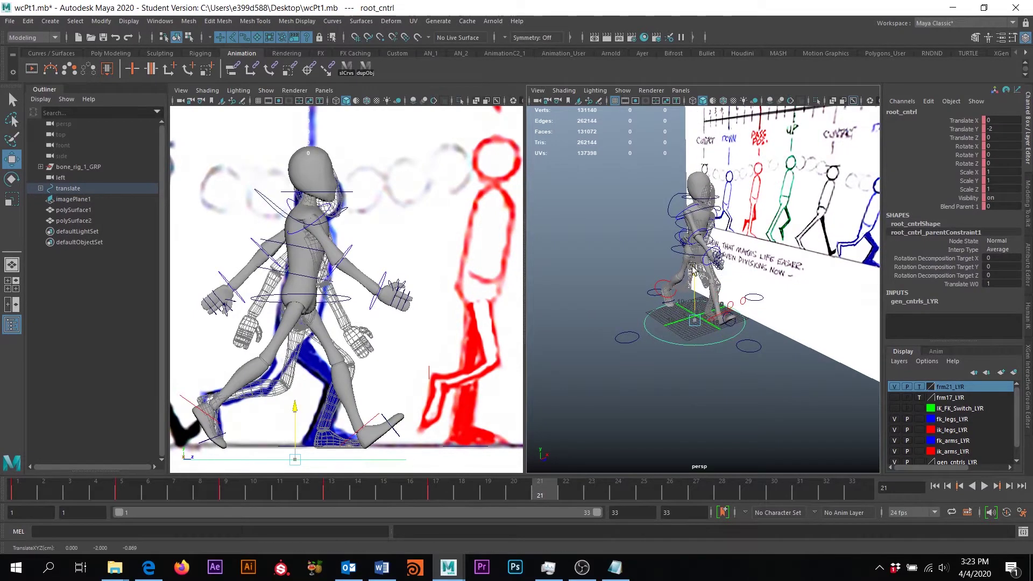
{"action": "left_click_drag", "start_coordinate": [694, 267], "coordinate": [689, 313]}
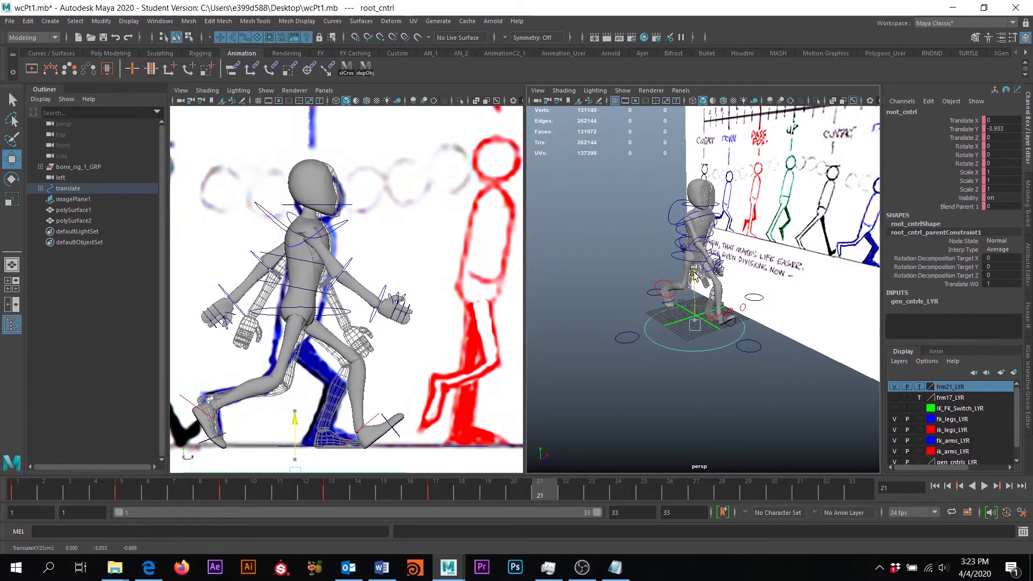
{"action": "left_click_drag", "start_coordinate": [645, 348], "coordinate": [633, 342], "text": "alt"}
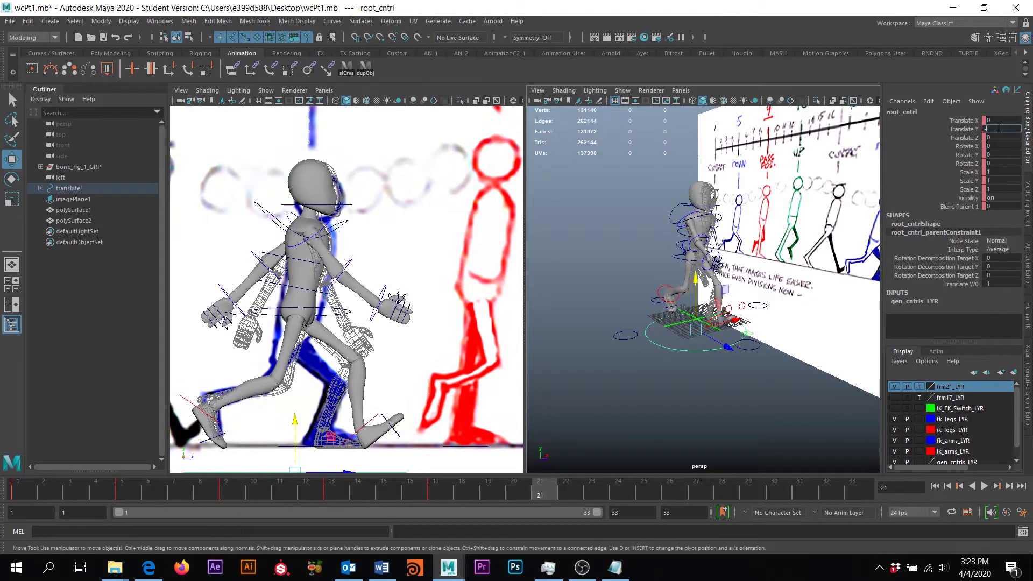
{"action": "key", "text": "Return"}
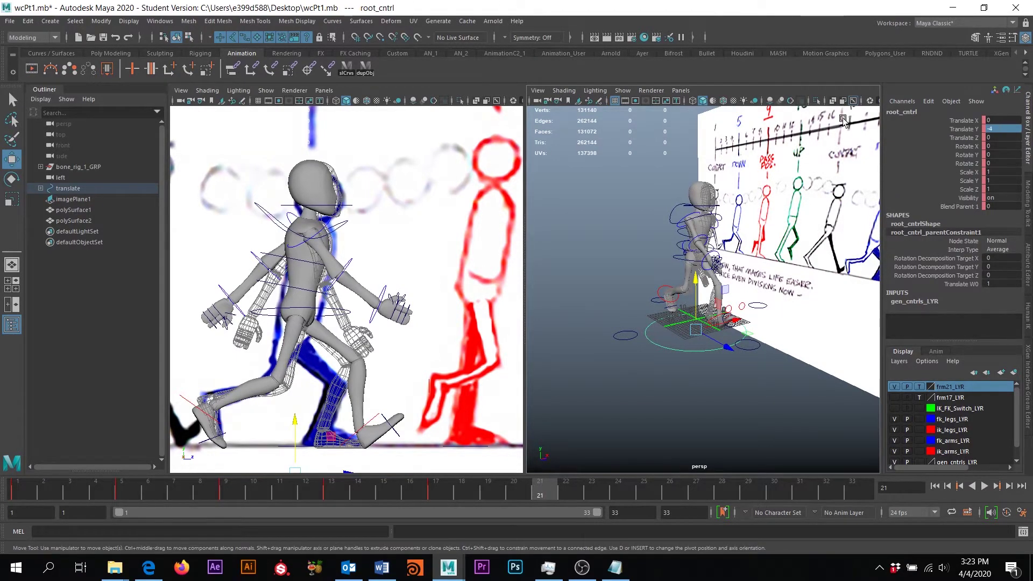
Step: Shift the root control sideways over the planted leg by setting its Translate X to 1
{"action": "mouse_move", "coordinate": [719, 321]}
{"action": "left_mouse_down", "text": "alt"}
{"action": "mouse_move", "coordinate": [699, 310]}
{"action": "mouse_move", "coordinate": [706, 284]}
{"action": "left_mouse_up", "text": "alt"}
{"action": "right_click_drag", "start_coordinate": [706, 284], "coordinate": [724, 340], "text": "alt"}
{"action": "middle_click_drag", "start_coordinate": [742, 339], "coordinate": [718, 324], "text": "alt"}
{"action": "left_click_drag", "start_coordinate": [718, 325], "coordinate": [719, 329], "text": "alt"}
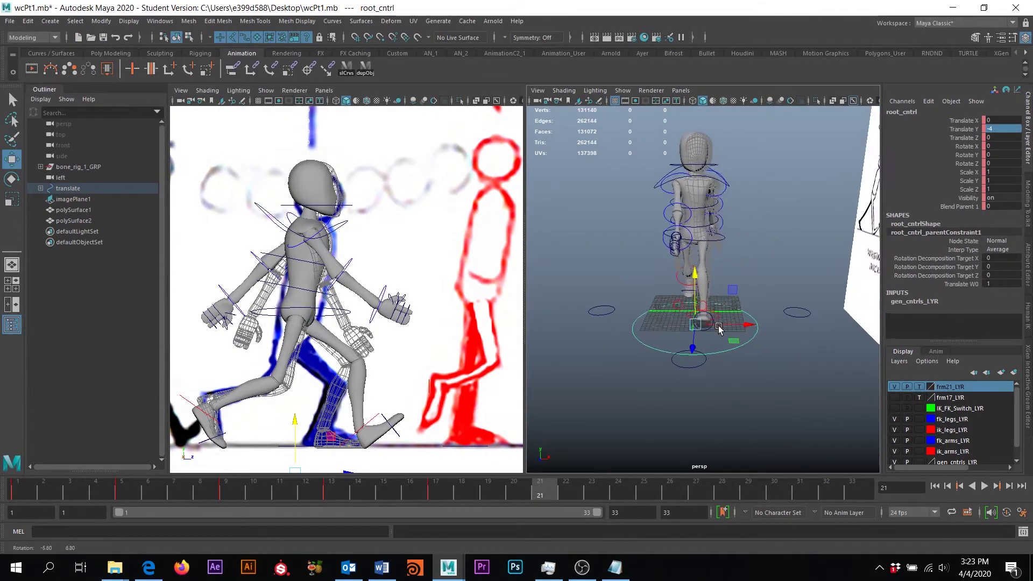
{"action": "right_click_drag", "start_coordinate": [720, 329], "coordinate": [736, 357], "text": "alt"}
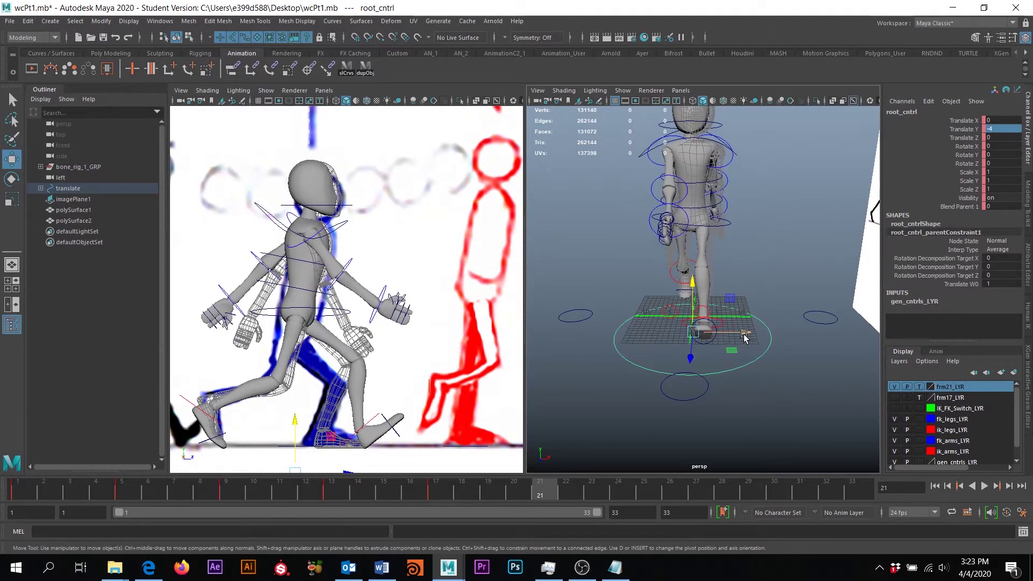
{"action": "left_click_drag", "start_coordinate": [744, 336], "coordinate": [751, 337]}
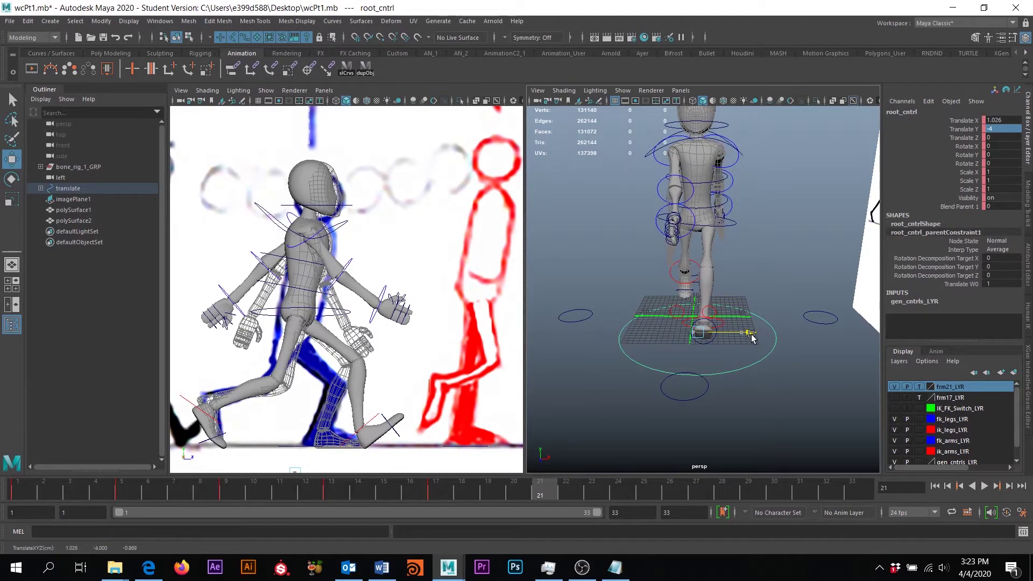
{"action": "left_click_drag", "start_coordinate": [753, 336], "coordinate": [714, 334], "text": "alt"}
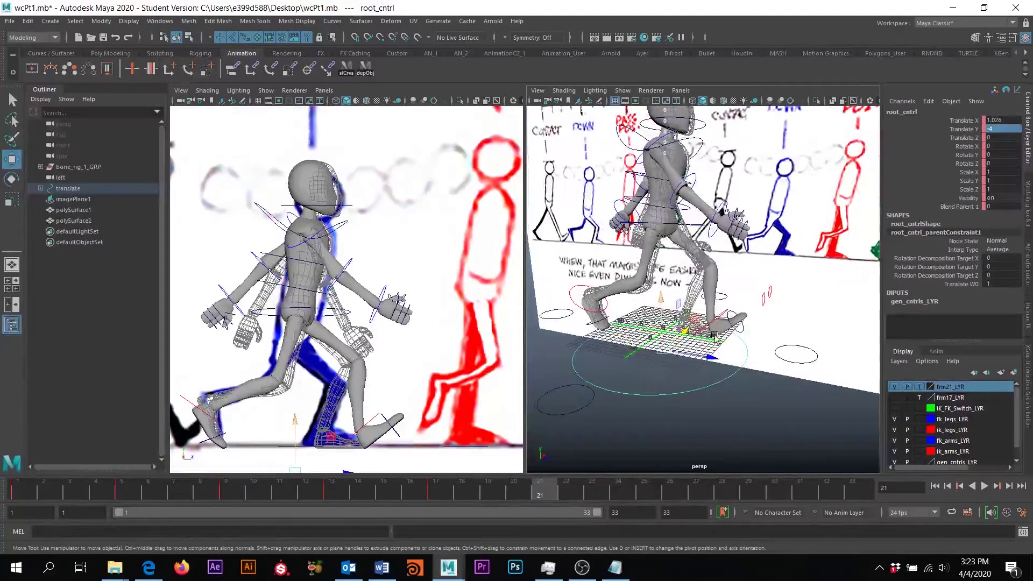
{"action": "left_click", "coordinate": [1014, 121]}
{"action": "type", "text": "1"}
{"action": "key", "text": "Return"}
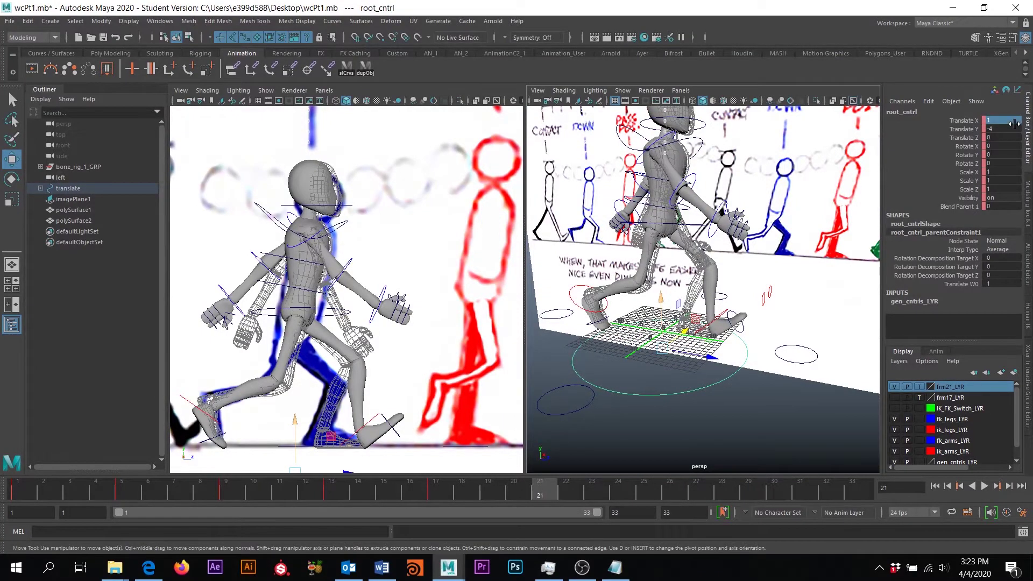
Step: Flatten the left foot on the ground by setting the left IK ankle control's Rotate X to 0
{"action": "left_click_drag", "start_coordinate": [748, 293], "coordinate": [714, 329], "text": "alt"}
{"action": "scroll", "coordinate": [714, 329], "scroll_direction": "up", "scroll_amount": 5}
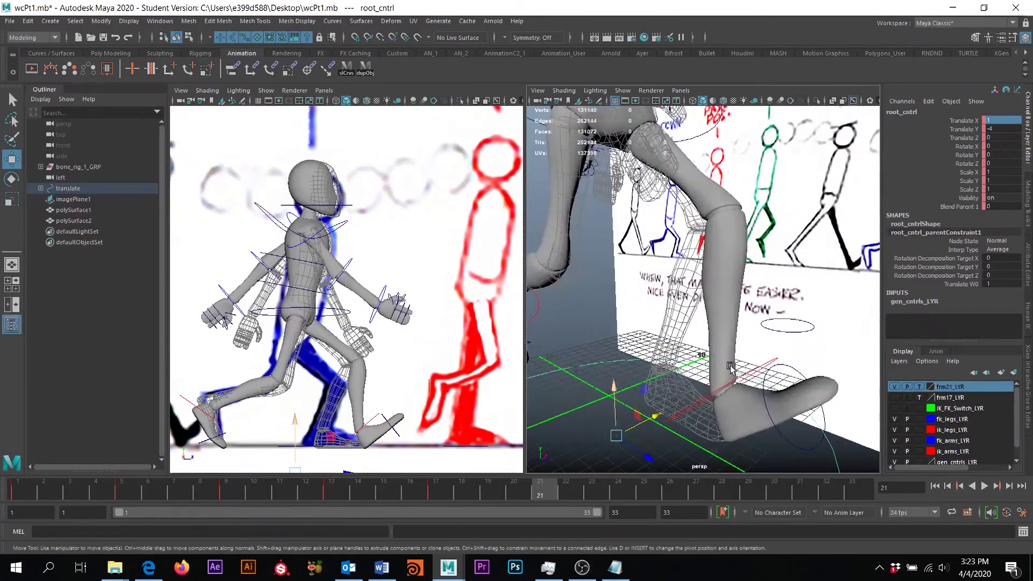
{"action": "left_click", "coordinate": [747, 335]}
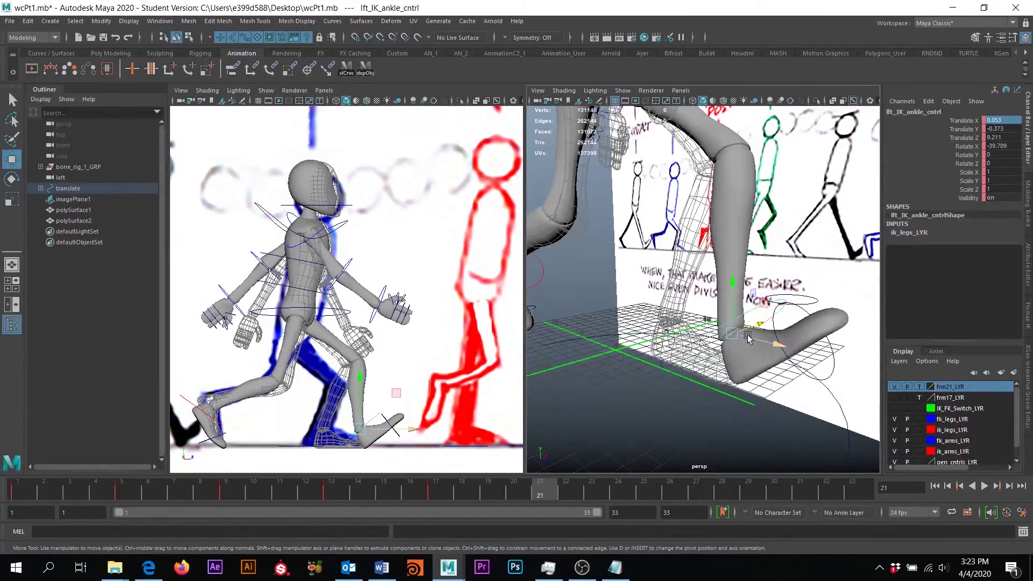
{"action": "key", "text": "e"}
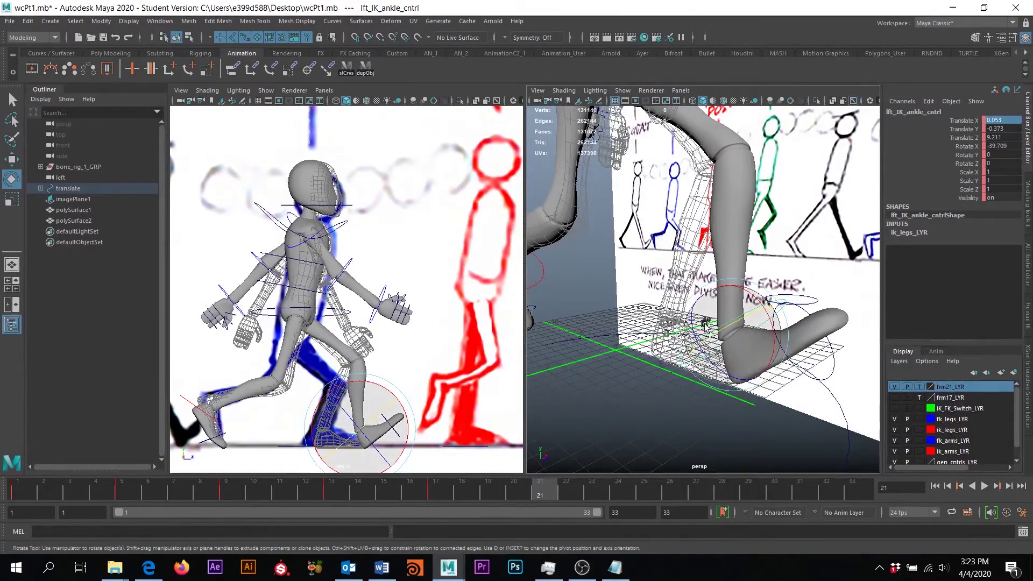
{"action": "left_click_drag", "start_coordinate": [654, 322], "coordinate": [743, 297], "text": "alt"}
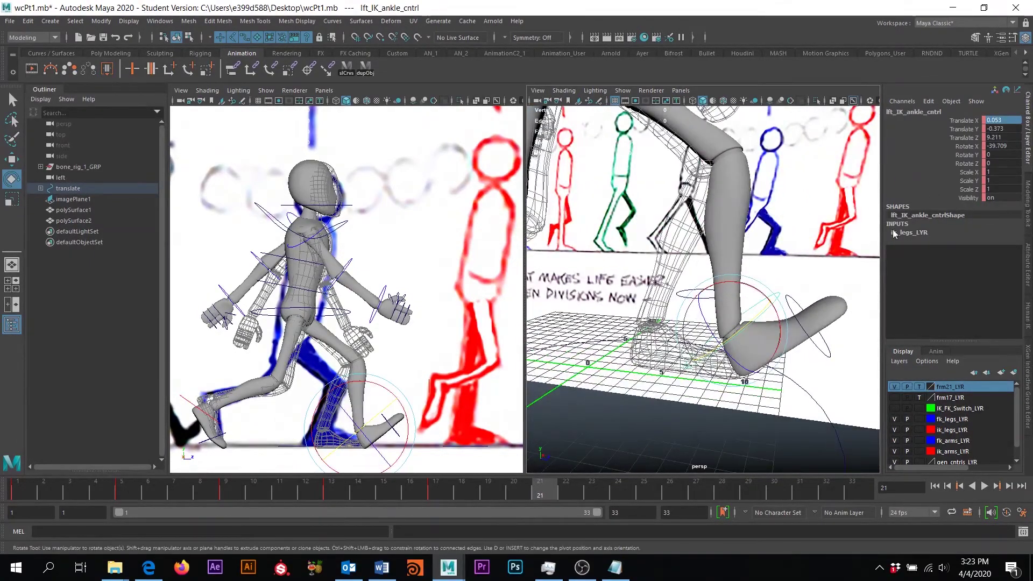
{"action": "double_click", "coordinate": [1006, 146]}
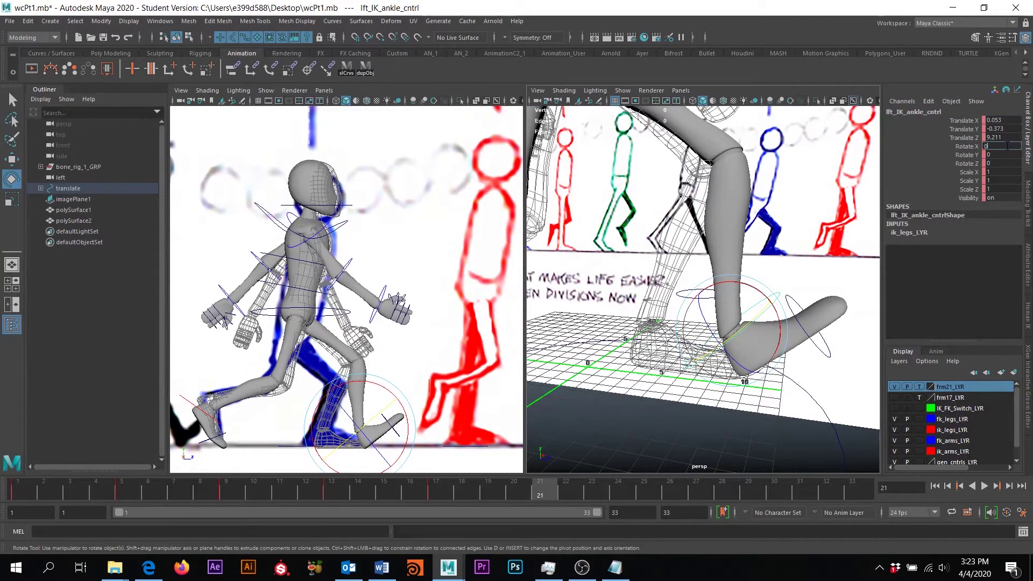
{"action": "type", "text": "0"}
{"action": "key", "text": "Return"}
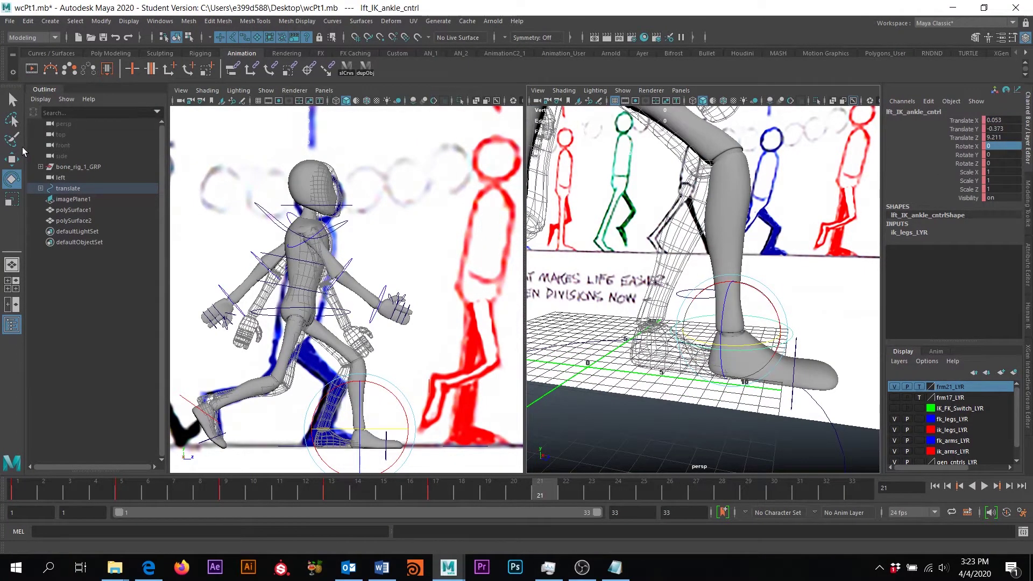
Step: Move the left IK ankle control back to about Translate Z 3.74 so the foot matches the template
{"action": "key", "text": "w"}
{"action": "left_click_drag", "start_coordinate": [788, 337], "coordinate": [698, 339]}
{"action": "middle_click_drag", "start_coordinate": [695, 367], "coordinate": [755, 336], "text": "alt"}
Step: Reset the right toe control's Rotate X to 0
{"action": "mouse_move", "coordinate": [693, 344]}
{"action": "left_mouse_down", "text": "alt"}
{"action": "mouse_move", "coordinate": [707, 332]}
{"action": "mouse_move", "coordinate": [682, 347]}
{"action": "left_mouse_up", "text": "alt"}
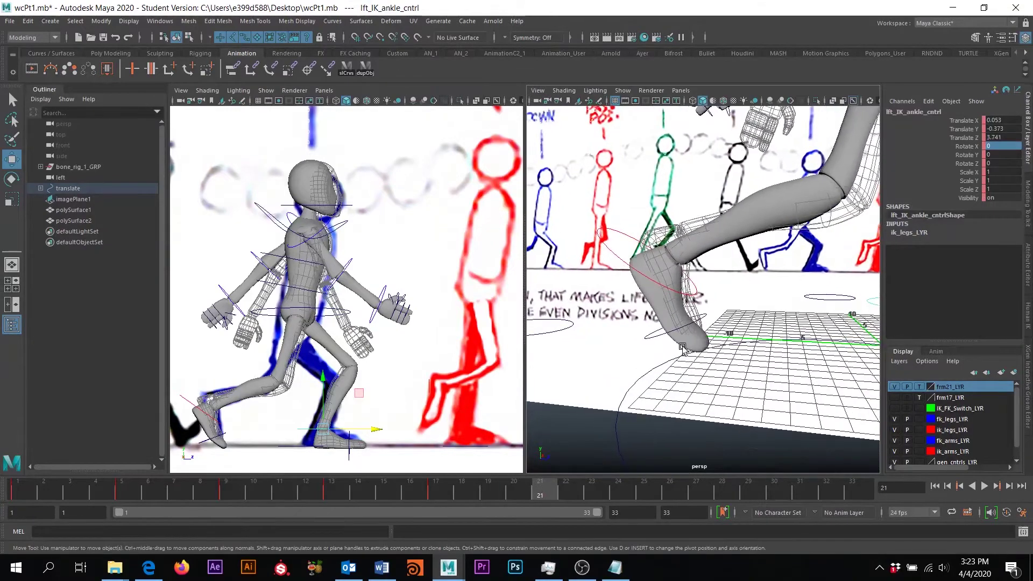
{"action": "left_click", "coordinate": [677, 335]}
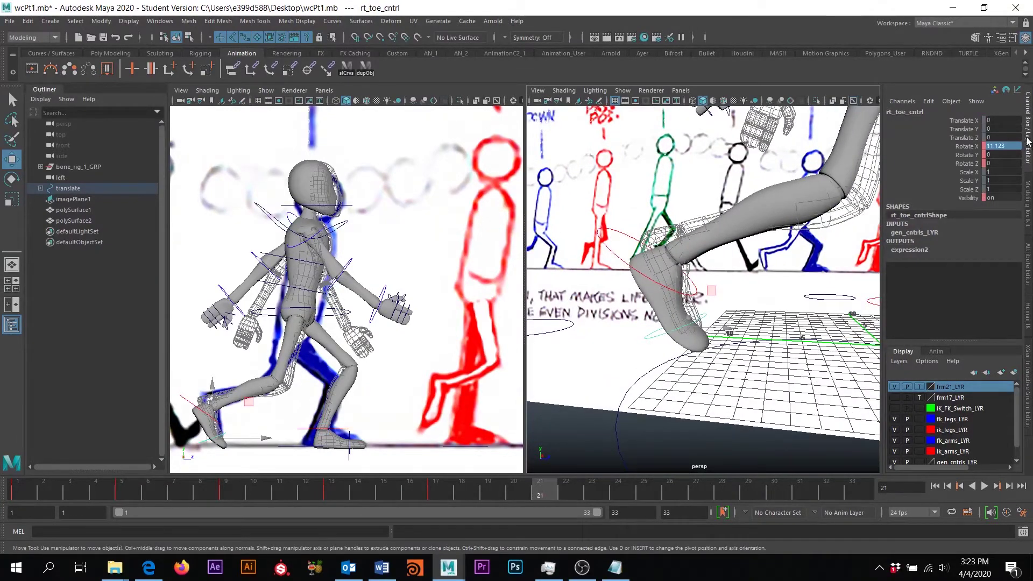
{"action": "middle_click_drag", "start_coordinate": [1006, 146], "coordinate": [1005, 146]}
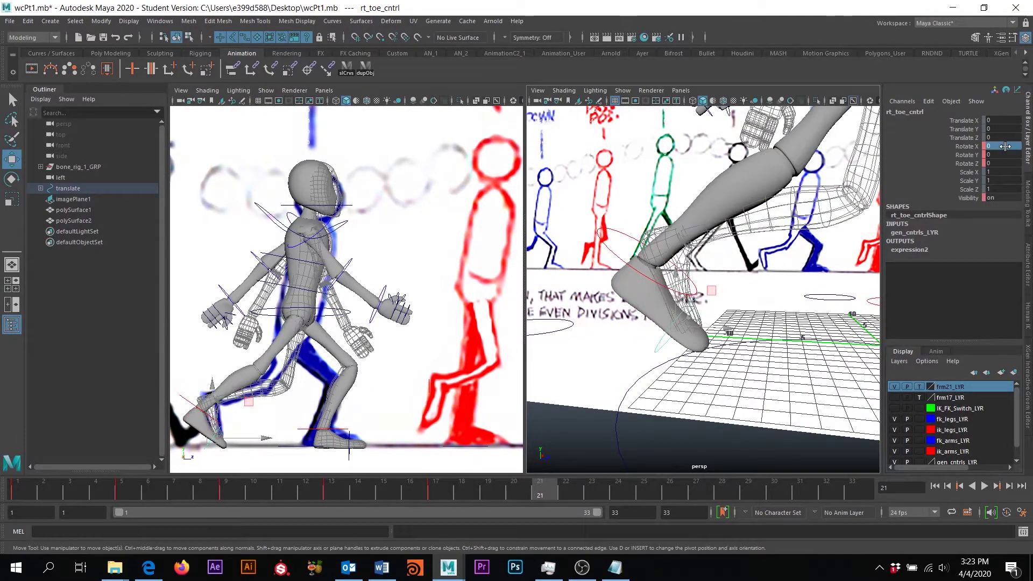
Step: Rotate the right IK ankle control to about 64° in X and move it to about Y 4.2, Z -11.95, matching the template
{"action": "left_click", "coordinate": [601, 241]}
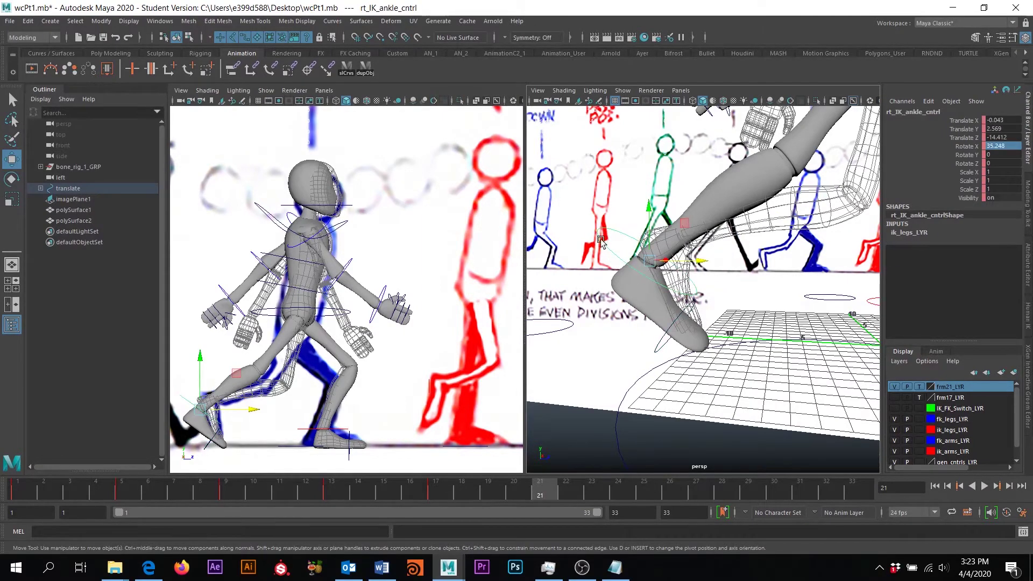
{"action": "left_click", "coordinate": [669, 332]}
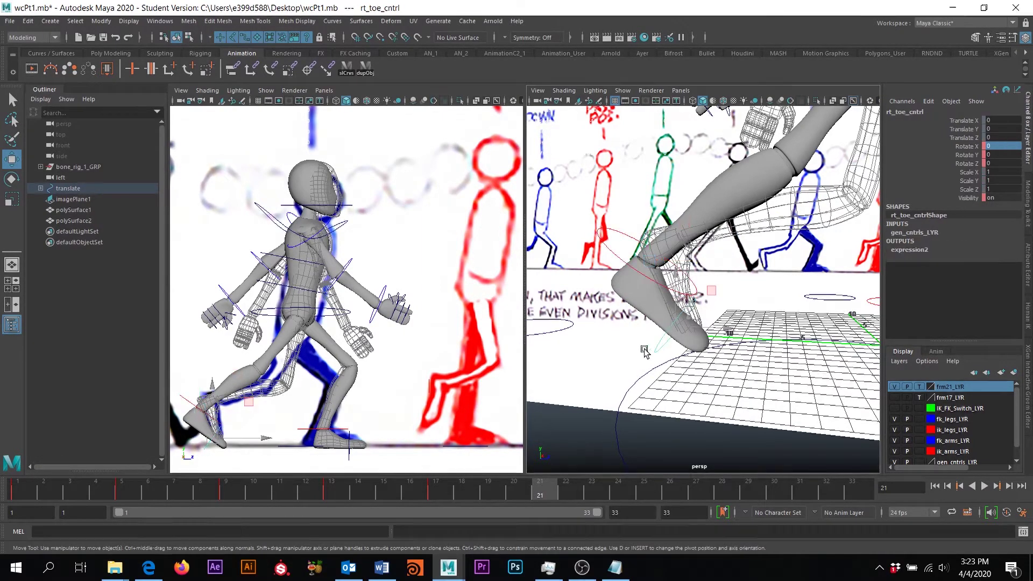
{"action": "left_click", "coordinate": [635, 249]}
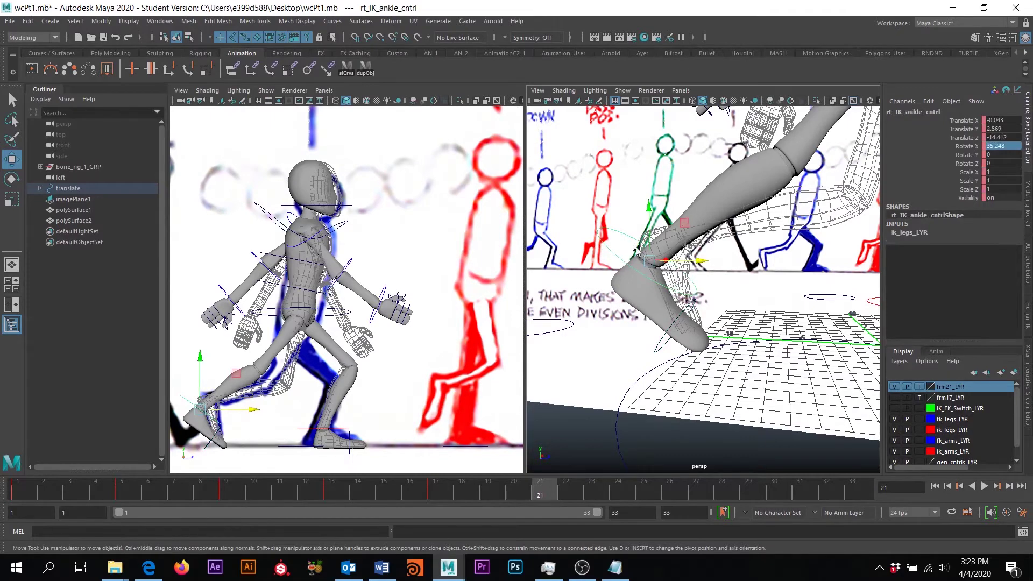
{"action": "key", "text": "e"}
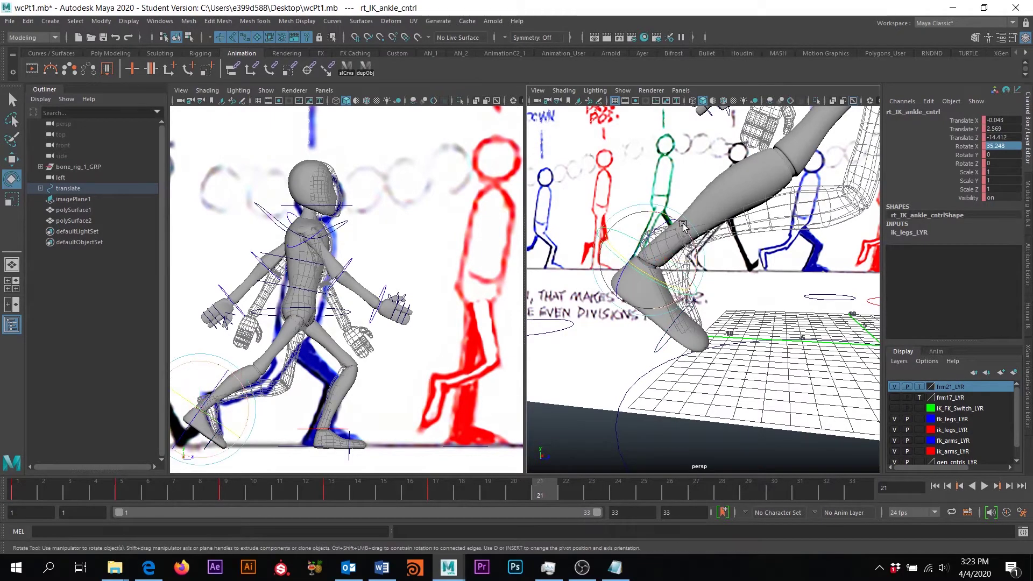
{"action": "left_click_drag", "start_coordinate": [673, 241], "coordinate": [730, 217]}
{"action": "key", "text": "w"}
{"action": "key", "text": "e"}
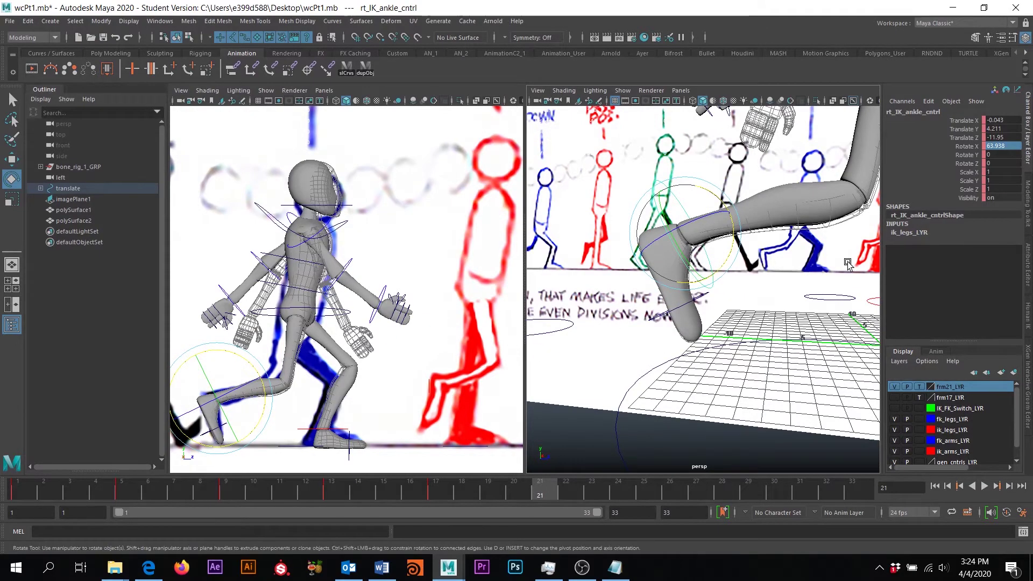
Step: Set the hip control's Rotate Y to -10 to match the template's hip twist
{"action": "left_click_drag", "start_coordinate": [715, 323], "coordinate": [769, 275], "text": "alt"}
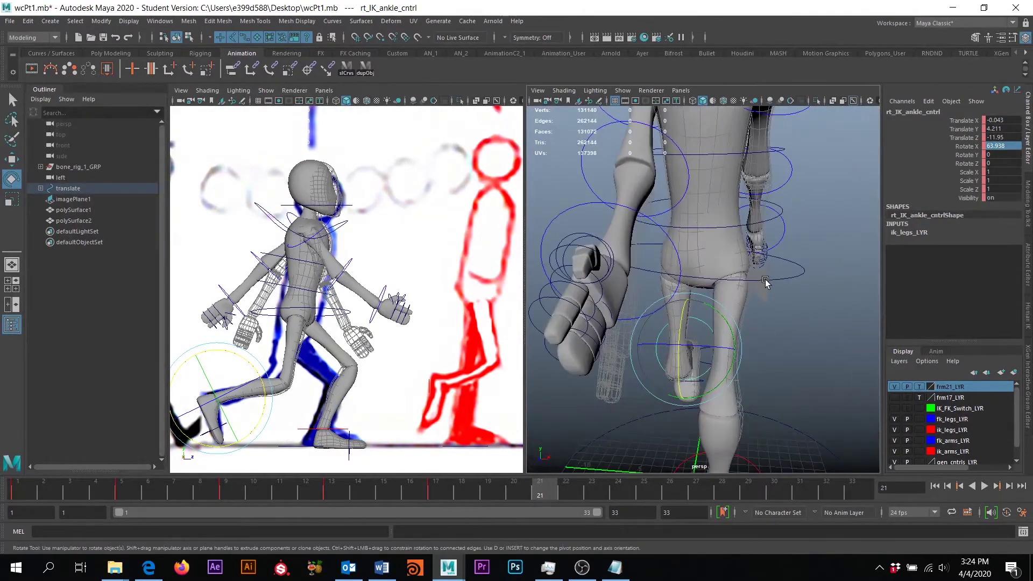
{"action": "left_click", "coordinate": [764, 279]}
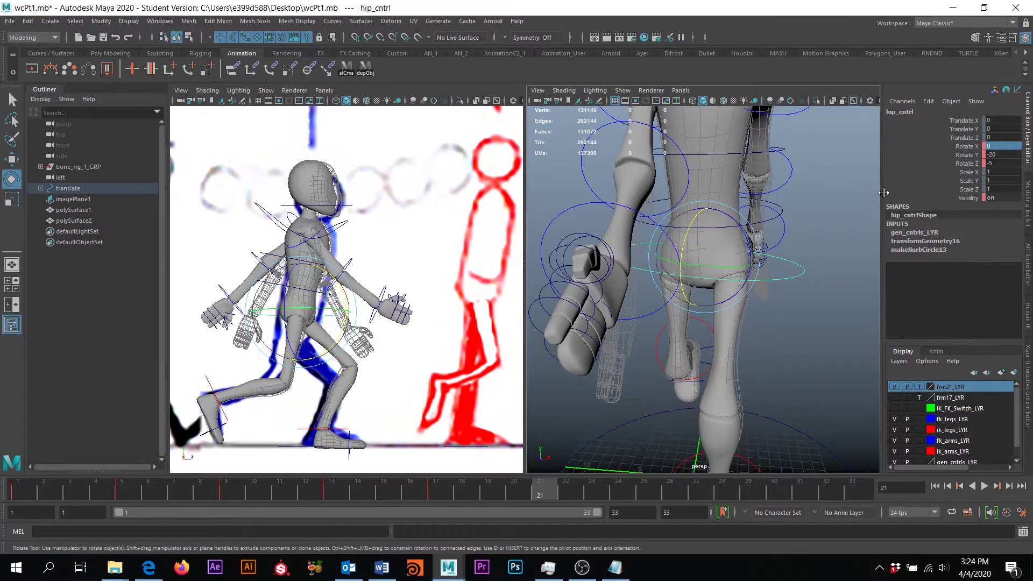
{"action": "left_click_drag", "start_coordinate": [714, 267], "coordinate": [717, 302], "text": "alt"}
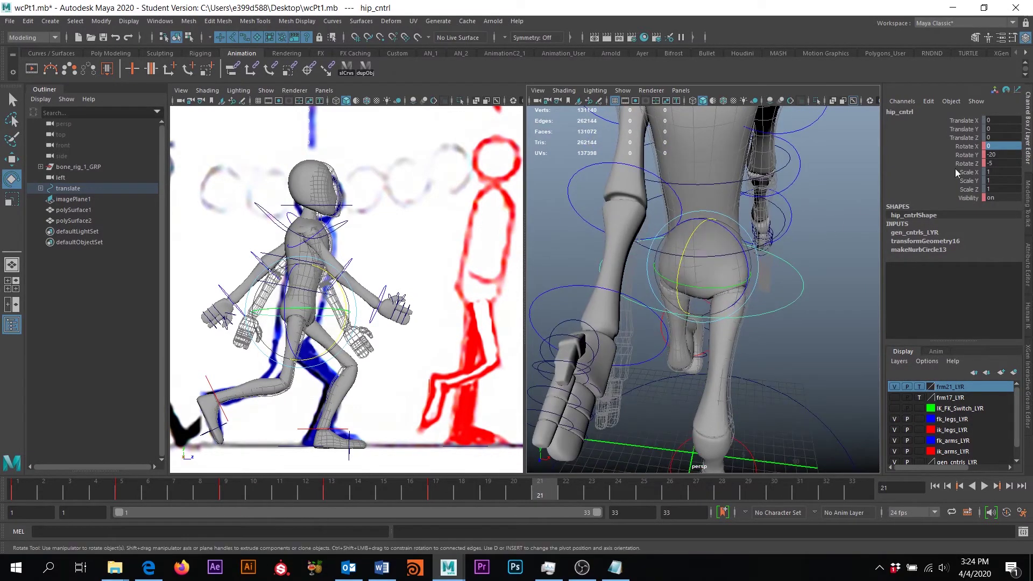
{"action": "left_click", "coordinate": [998, 155]}
{"action": "type", "text": "-19"}
{"action": "key", "text": "Return"}
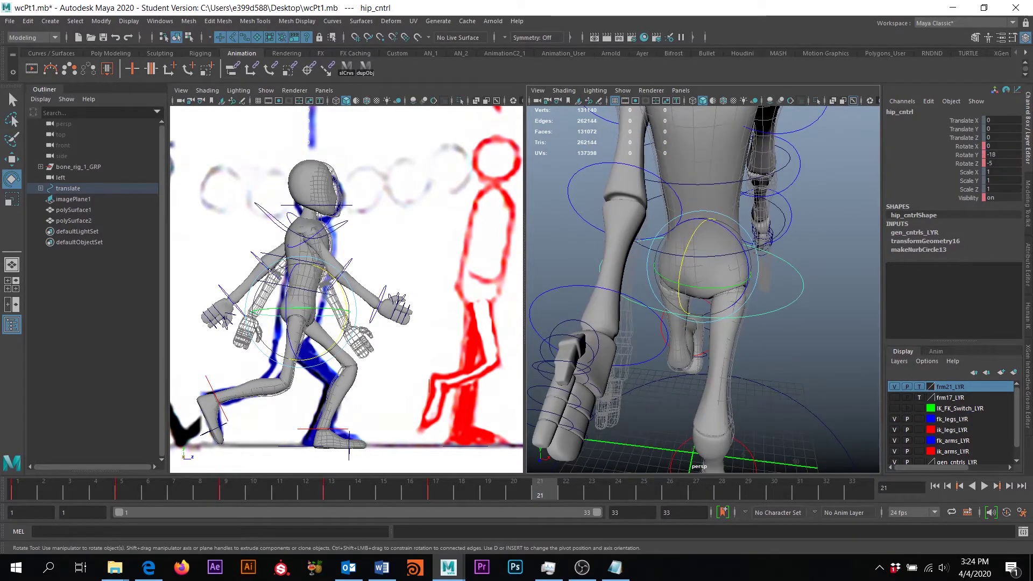
{"action": "left_click_drag", "start_coordinate": [999, 155], "coordinate": [1012, 155], "text": "ctrl"}
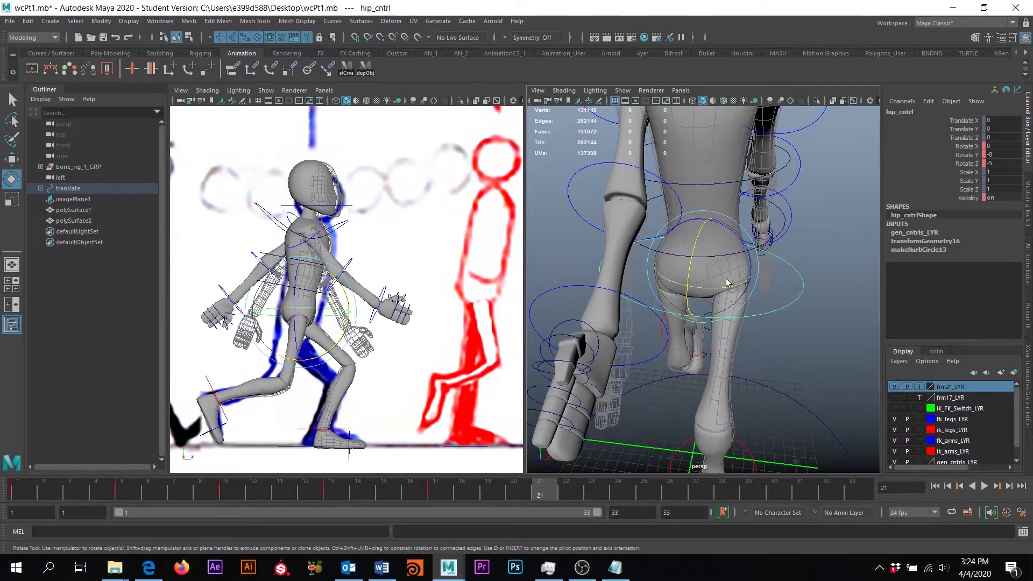
{"action": "left_click_drag", "start_coordinate": [999, 154], "coordinate": [998, 153], "text": "ctrl"}
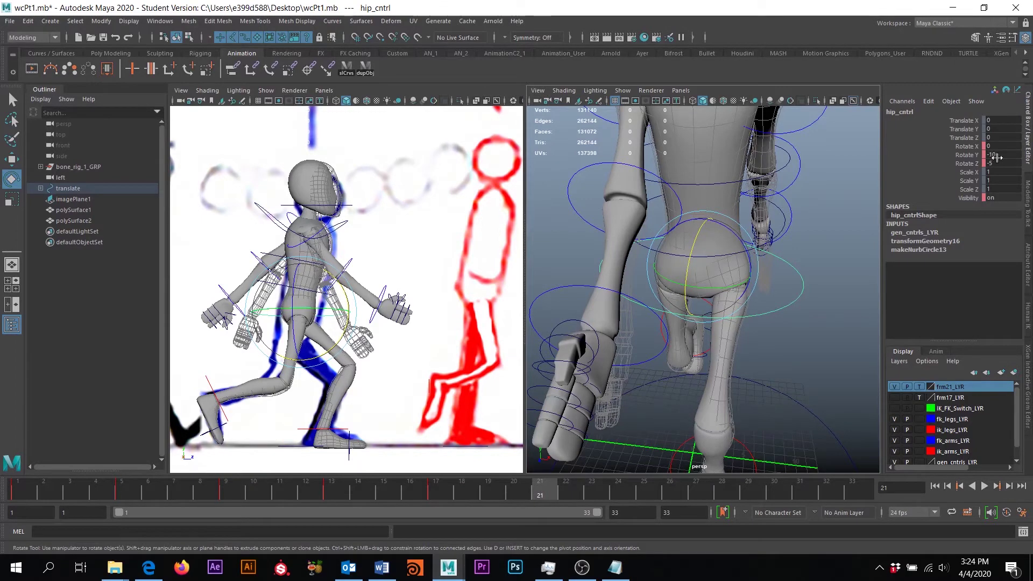
{"action": "left_click_drag", "start_coordinate": [686, 280], "coordinate": [725, 283]}
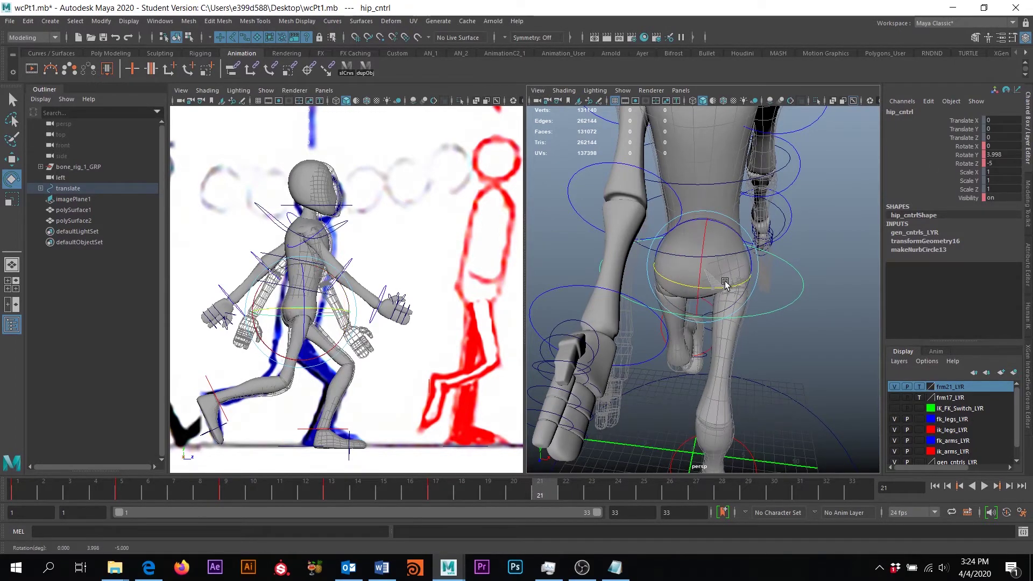
{"action": "key", "text": "ctrl+z"}
{"action": "key", "text": "ctrl+z"}
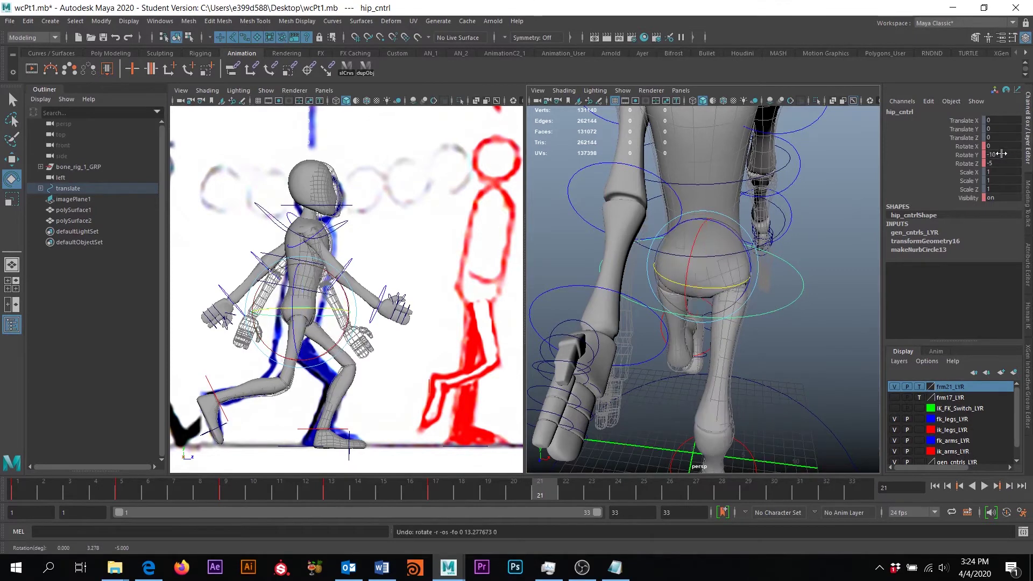
{"action": "left_click_drag", "start_coordinate": [998, 155], "coordinate": [1004, 155], "text": "ctrl"}
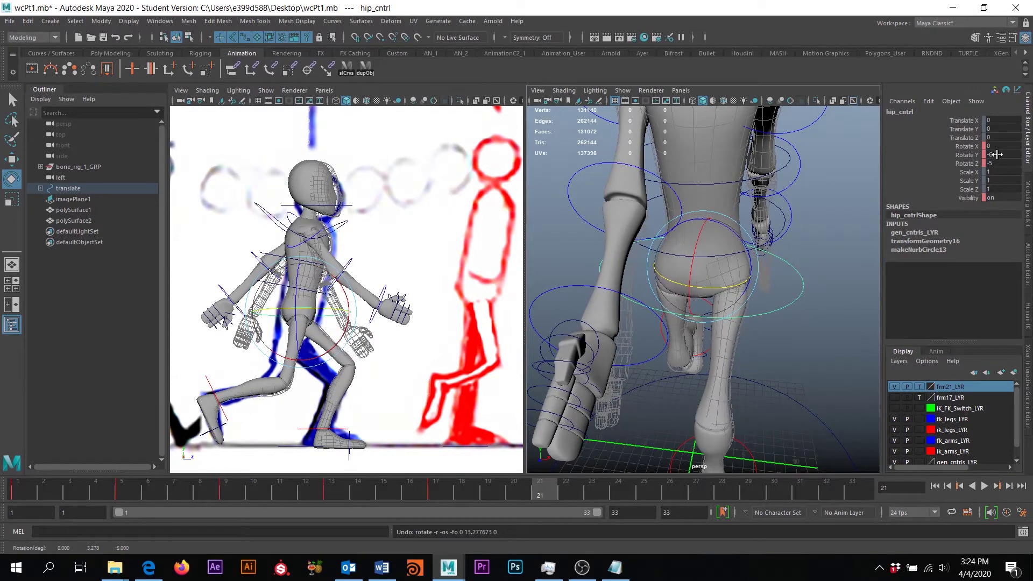
{"action": "key", "text": "ctrl+z"}
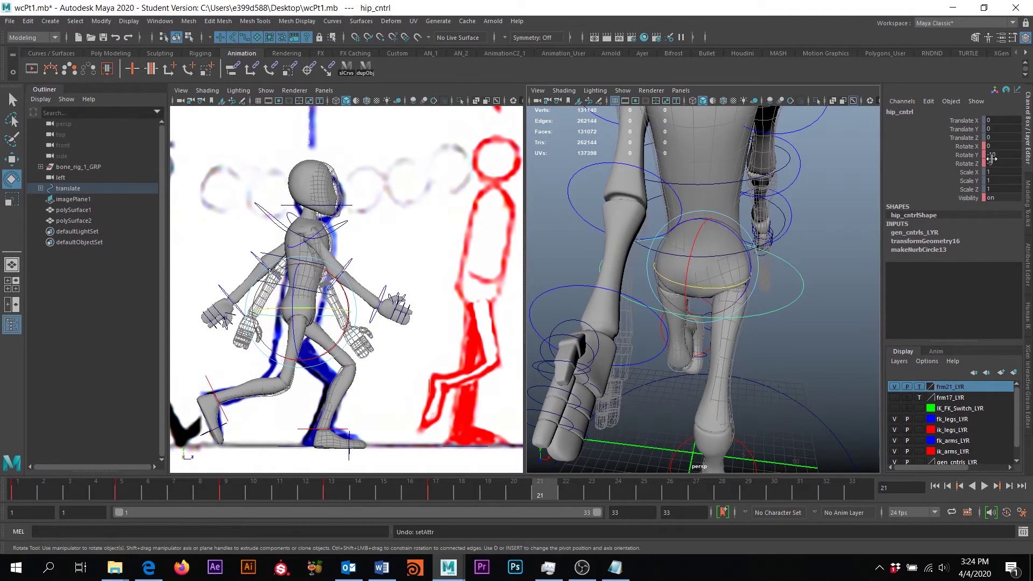
Step: Set the hip control's Rotate Z to -4 to match the template's hip tilt
{"action": "left_click_drag", "start_coordinate": [715, 259], "coordinate": [733, 279], "text": "alt"}
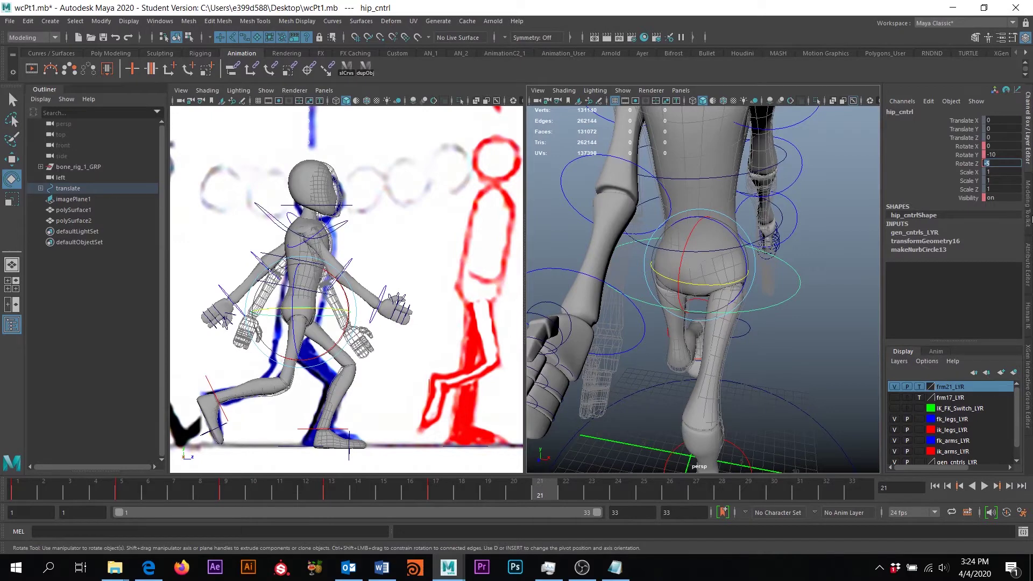
{"action": "type", "text": "-4"}
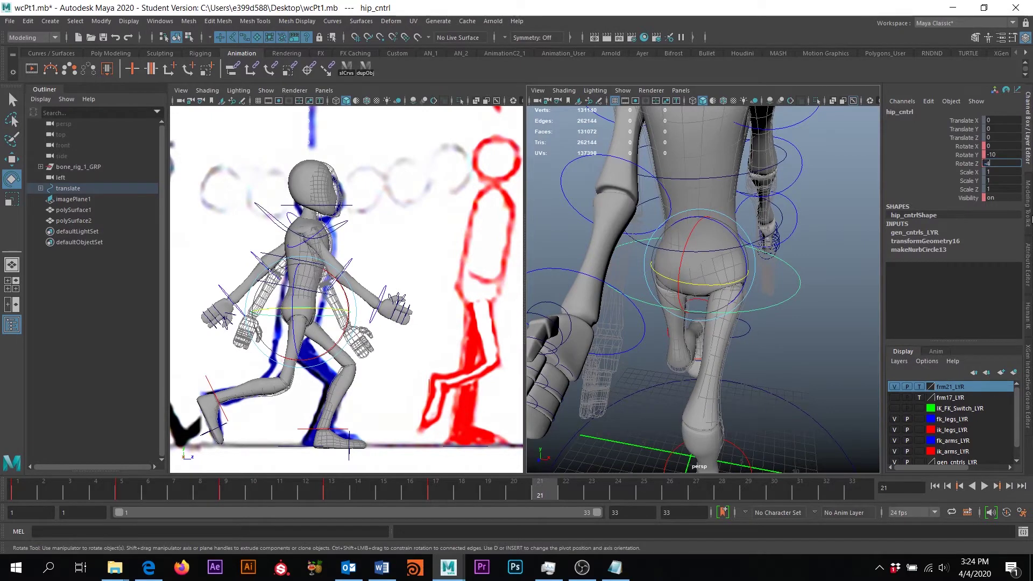
{"action": "key", "text": "Return"}
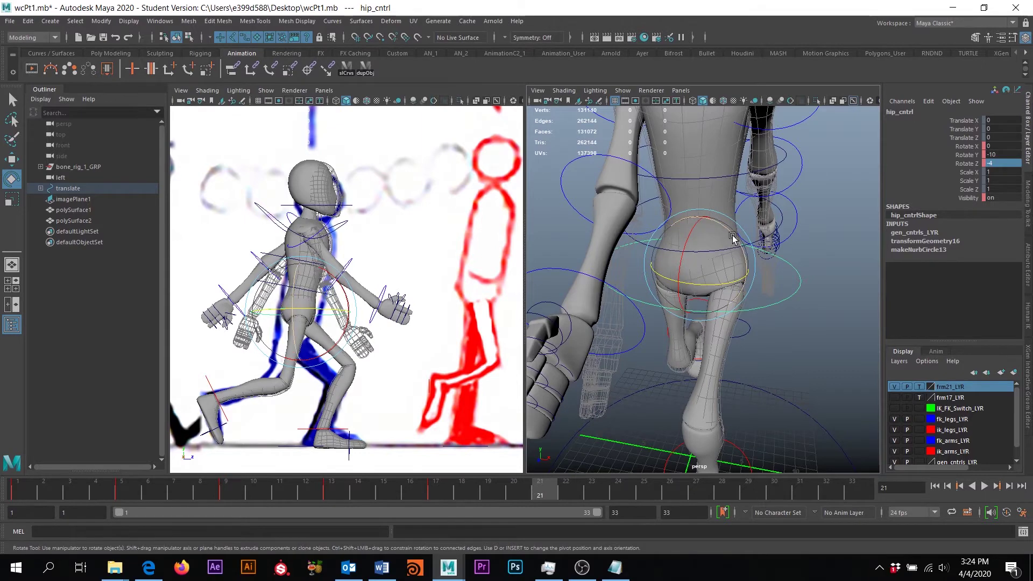
{"action": "left_click_drag", "start_coordinate": [721, 365], "coordinate": [713, 325], "text": "alt"}
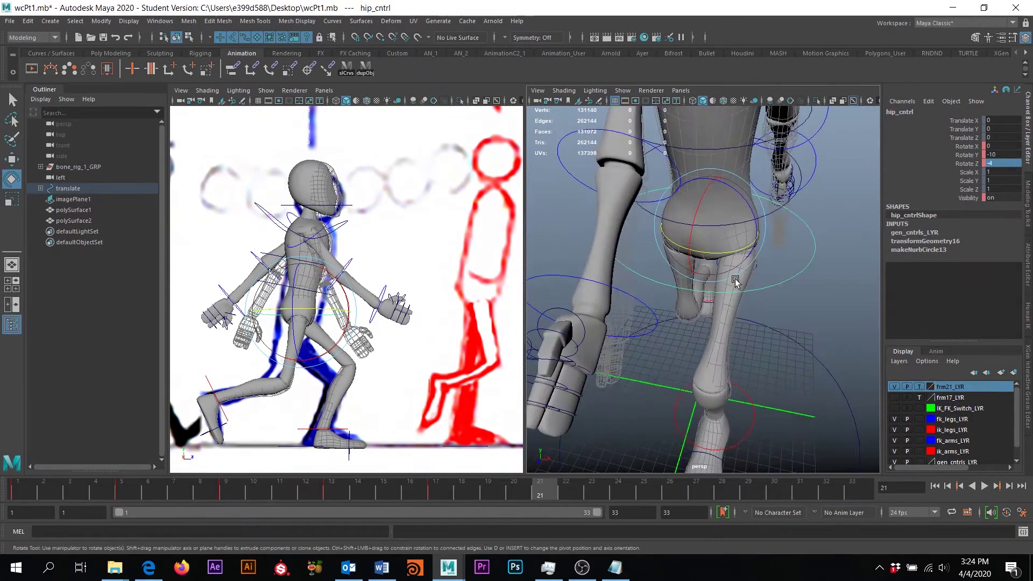
{"action": "left_click_drag", "start_coordinate": [750, 210], "coordinate": [747, 207]}
{"action": "key", "text": "ctrl+z"}
Step: Lean the torso forward by setting the lower spine control's Rotate X to 15
{"action": "left_click_drag", "start_coordinate": [813, 339], "coordinate": [745, 259], "text": "alt"}
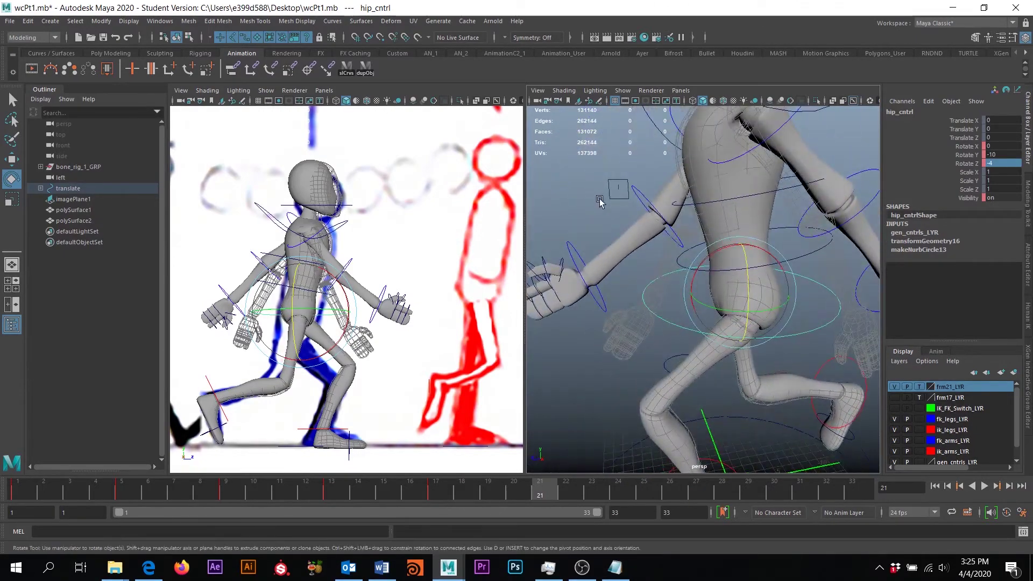
{"action": "left_click", "coordinate": [745, 259]}
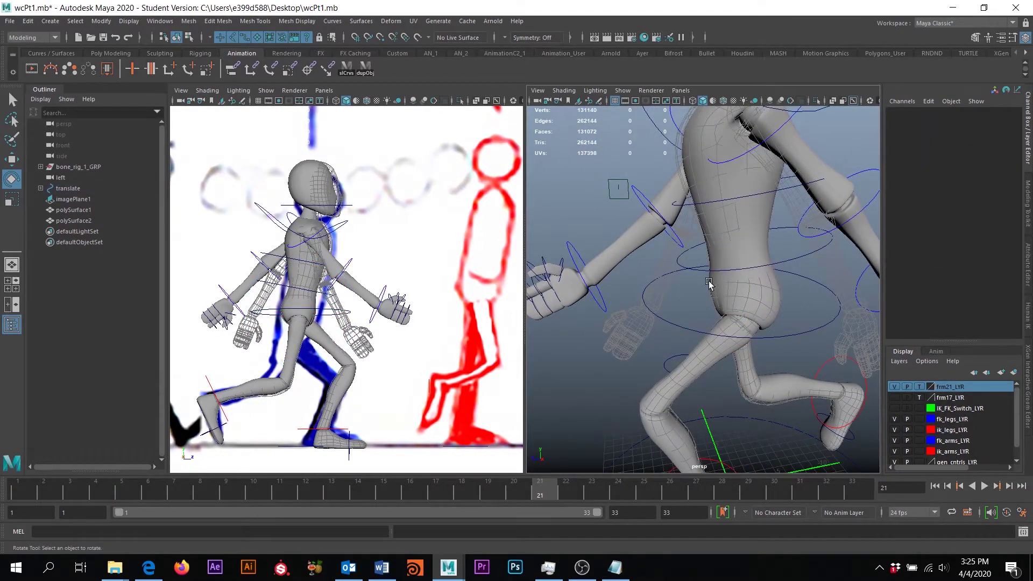
{"action": "left_click", "coordinate": [742, 268]}
{"action": "scroll", "coordinate": [440, 260], "scroll_direction": "down", "scroll_amount": 5}
{"action": "middle_click_drag", "start_coordinate": [368, 264], "coordinate": [426, 265], "text": "alt"}
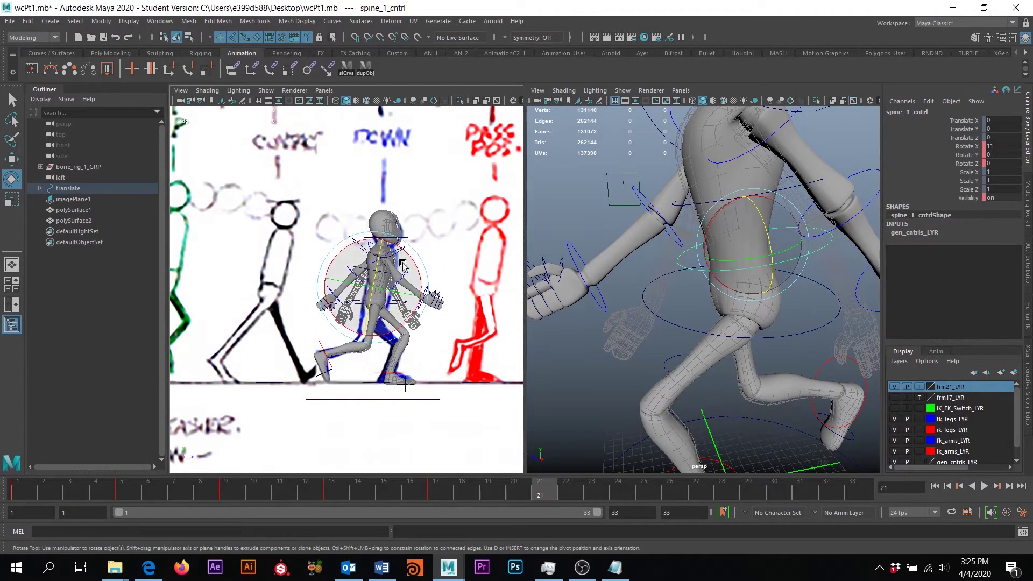
{"action": "mouse_move", "coordinate": [706, 235]}
{"action": "left_mouse_down"}
{"action": "mouse_move", "coordinate": [711, 258]}
{"action": "mouse_move", "coordinate": [708, 239]}
{"action": "left_mouse_up"}
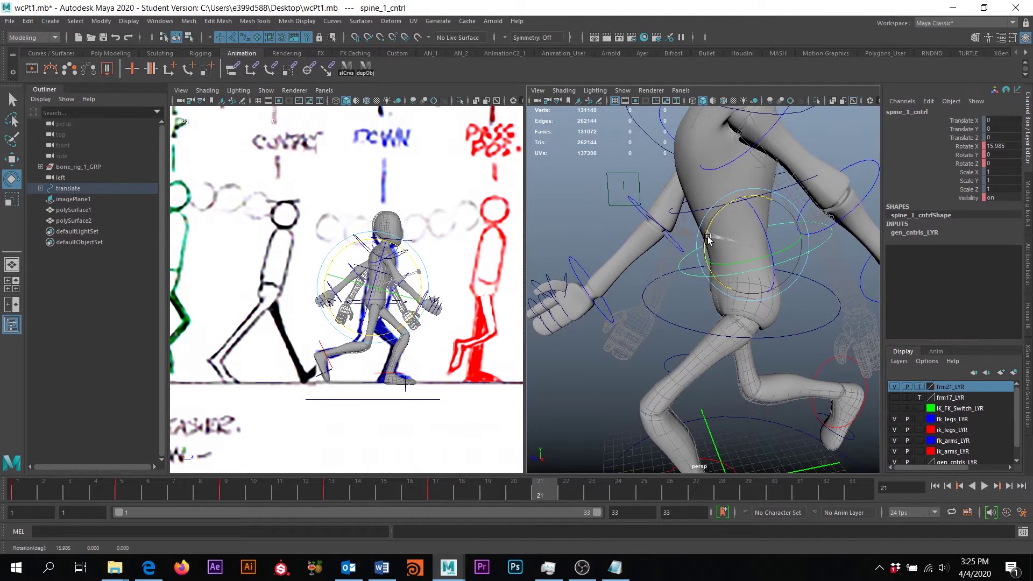
{"action": "double_click", "coordinate": [1001, 146]}
{"action": "type", "text": "15"}
{"action": "key", "text": "Return"}
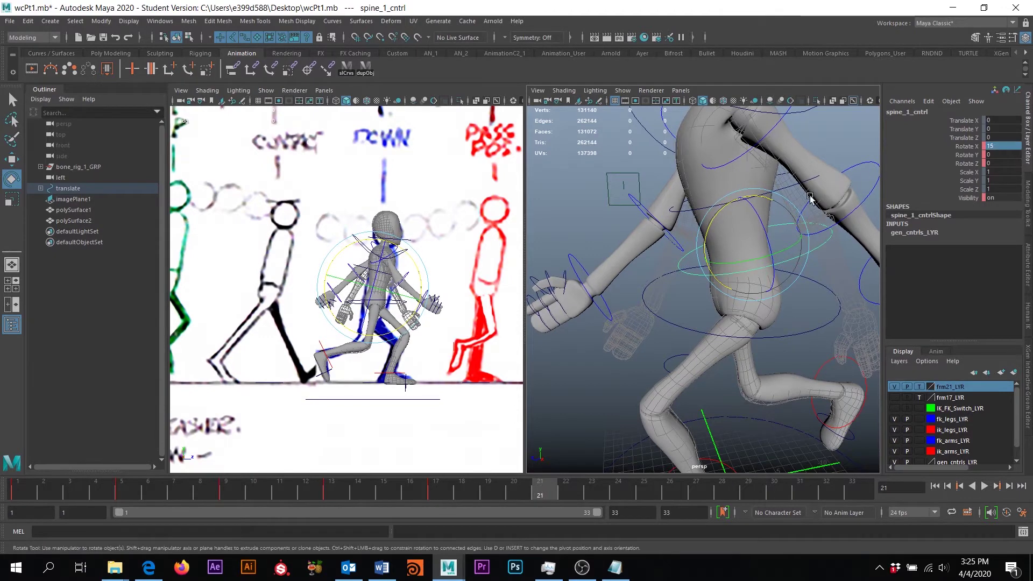
Step: Set the upper spine control's Rotate Y to 3 to adjust the chest twist
{"action": "left_click_drag", "start_coordinate": [673, 280], "coordinate": [695, 278], "text": "alt"}
{"action": "left_click", "coordinate": [666, 291]}
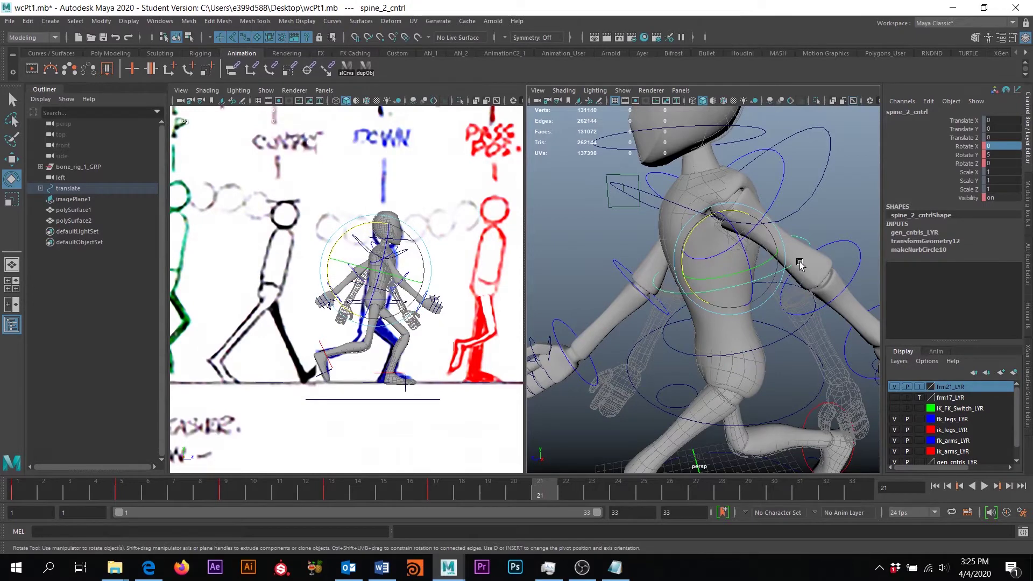
{"action": "left_click_drag", "start_coordinate": [752, 291], "coordinate": [797, 295], "text": "alt"}
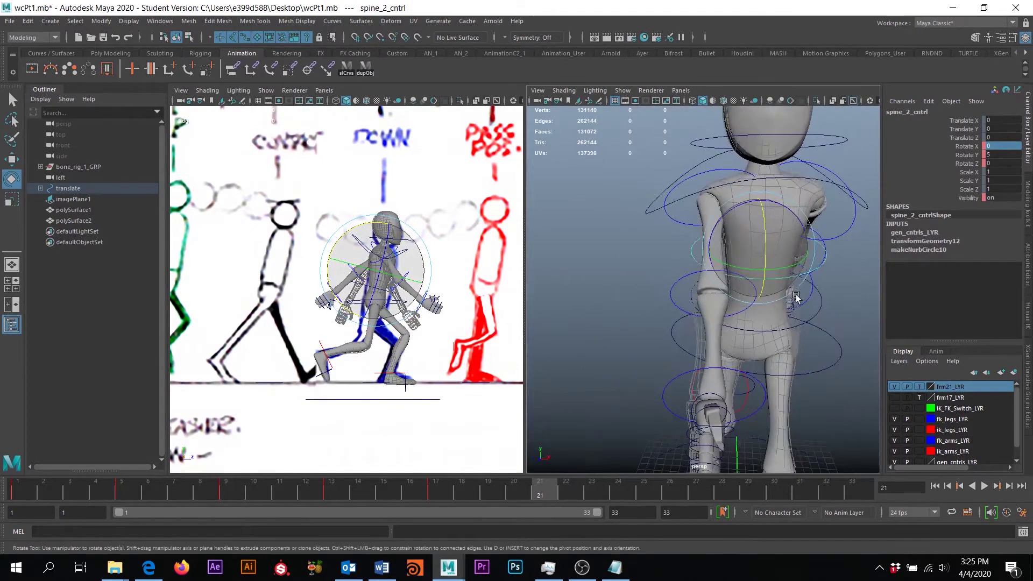
{"action": "left_click_drag", "start_coordinate": [789, 370], "coordinate": [786, 373], "text": "alt"}
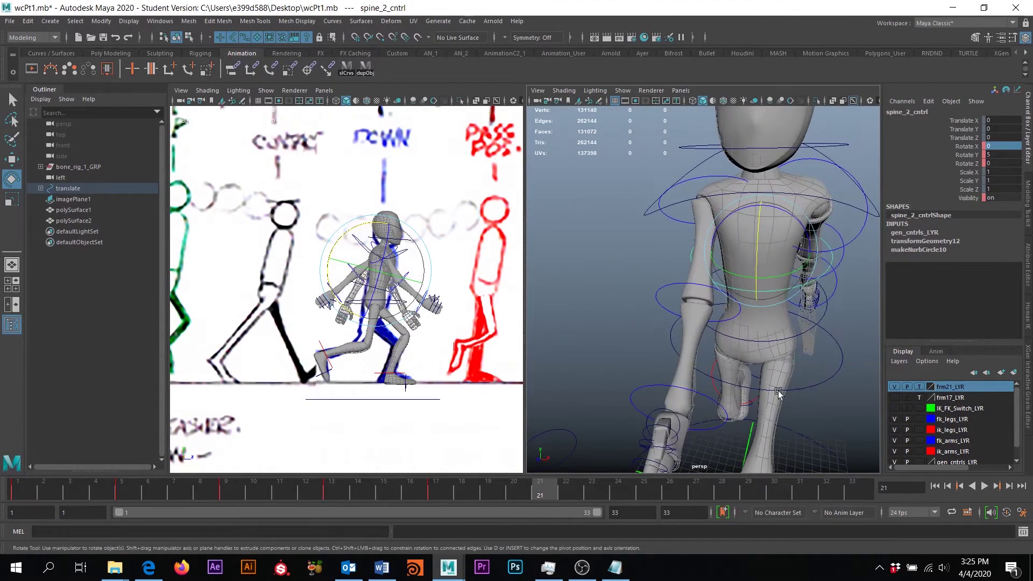
{"action": "double_click", "coordinate": [999, 156]}
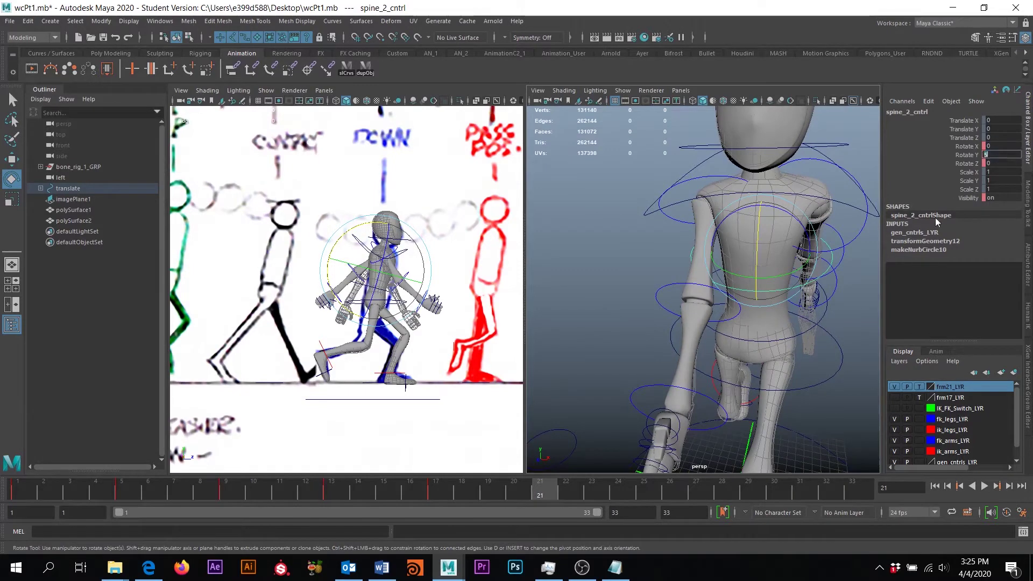
{"action": "key", "text": "Return"}
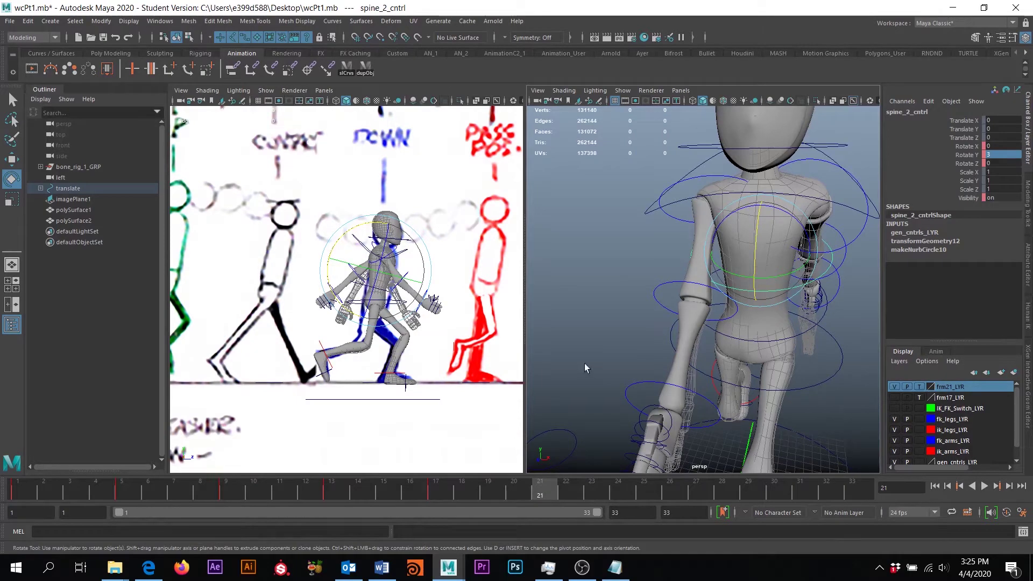
Step: Rotate the right FK shoulder control to about X -1, Y 29, Z 84, aligning the upper arm with the template
{"action": "left_click_drag", "start_coordinate": [728, 353], "coordinate": [680, 323], "text": "alt"}
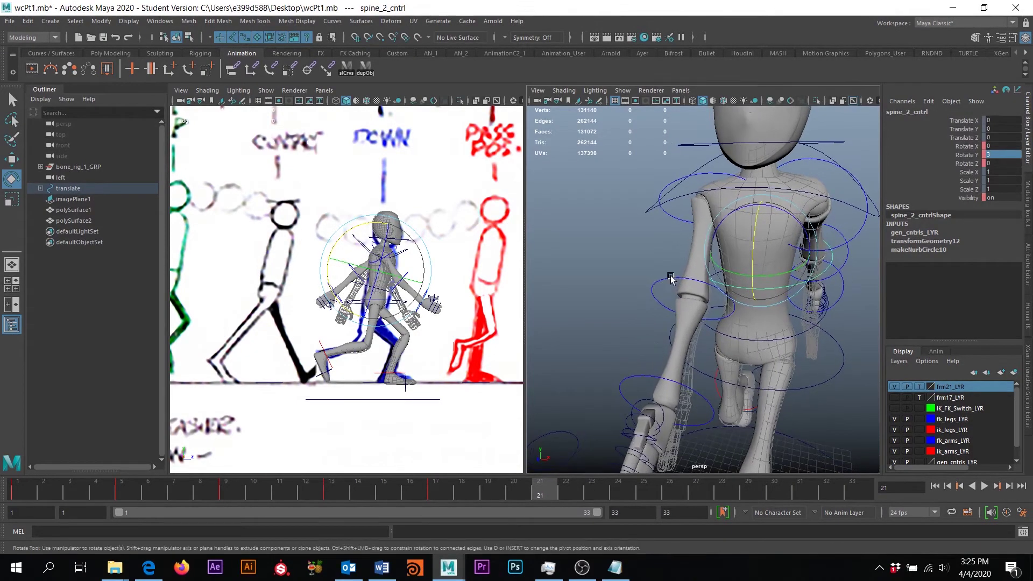
{"action": "left_click_drag", "start_coordinate": [672, 281], "coordinate": [756, 262], "text": "alt"}
{"action": "left_click", "coordinate": [756, 175]}
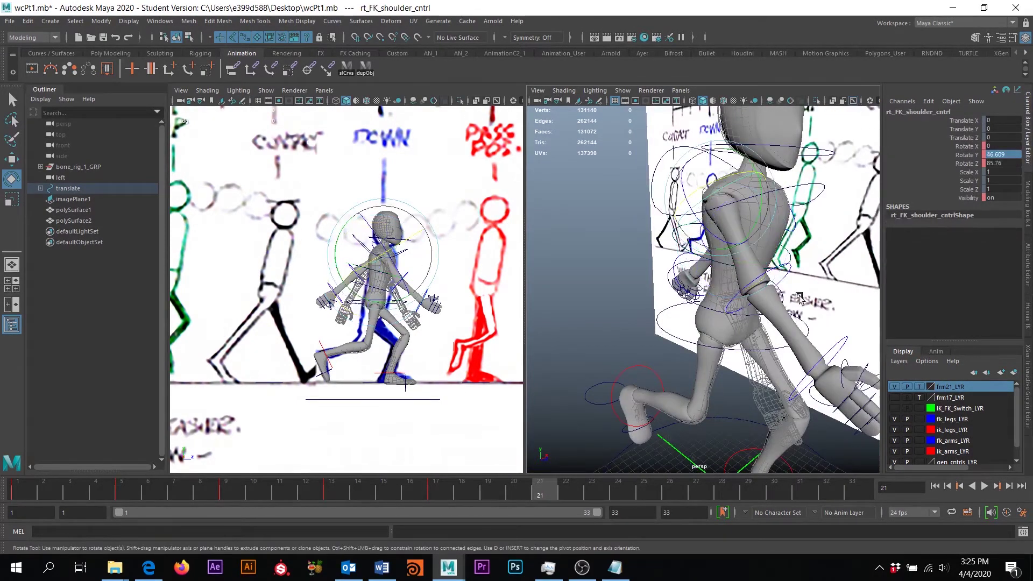
{"action": "left_click_drag", "start_coordinate": [755, 175], "coordinate": [709, 209], "text": "alt"}
{"action": "right_click_drag", "start_coordinate": [709, 210], "coordinate": [745, 280], "text": "alt"}
{"action": "left_click_drag", "start_coordinate": [718, 294], "coordinate": [743, 196], "text": "alt"}
{"action": "left_click_drag", "start_coordinate": [775, 331], "coordinate": [814, 323], "text": "alt"}
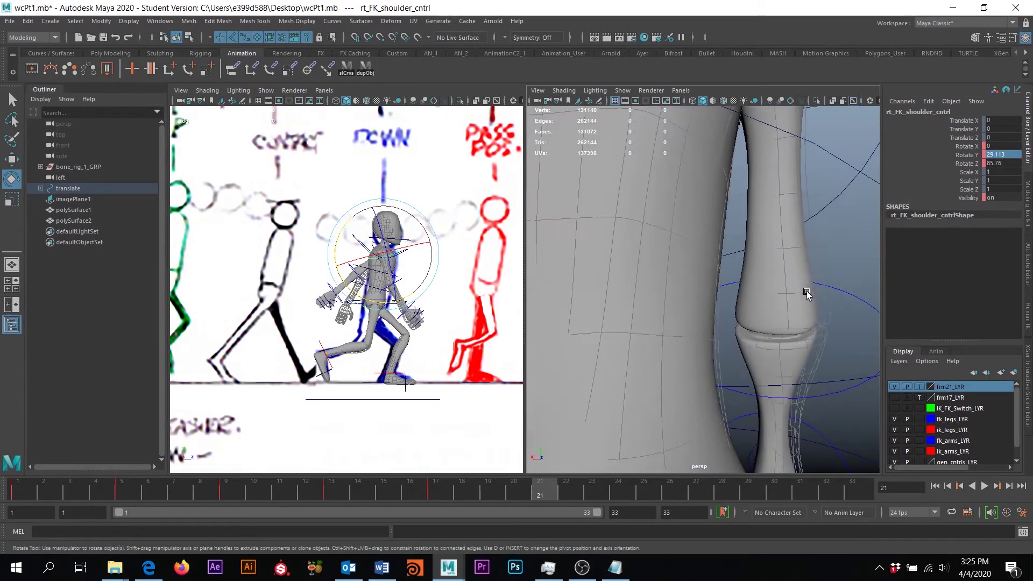
{"action": "scroll", "coordinate": [808, 295], "scroll_direction": "down", "scroll_amount": 3}
{"action": "middle_click_drag", "start_coordinate": [784, 318], "coordinate": [784, 379], "text": "alt"}
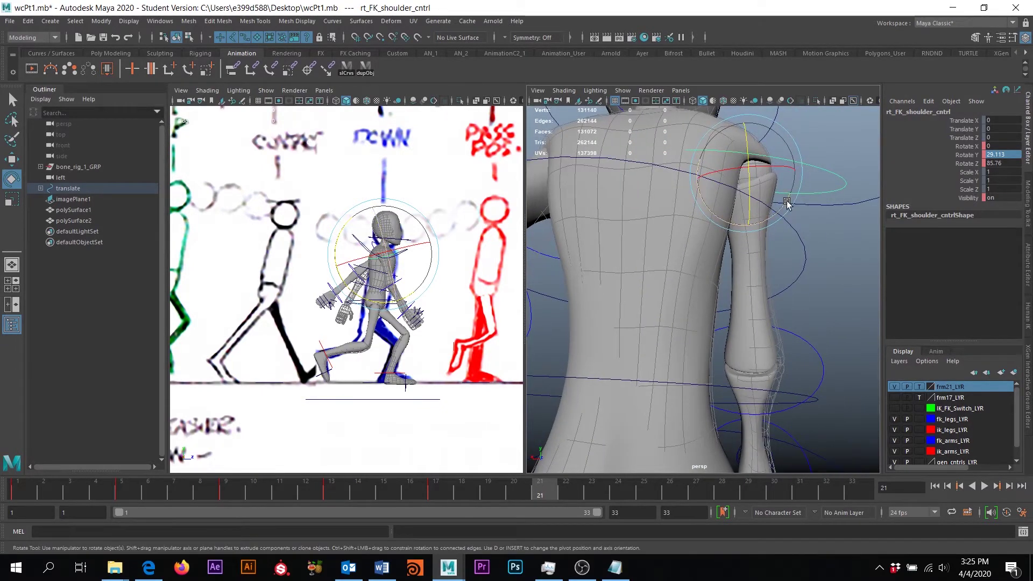
{"action": "left_click_drag", "start_coordinate": [786, 203], "coordinate": [715, 251]}
Step: Rotate the right FK elbow control to about 11° in Y so the forearm follows the template
{"action": "middle_click_drag", "start_coordinate": [715, 252], "coordinate": [705, 248], "text": "alt"}
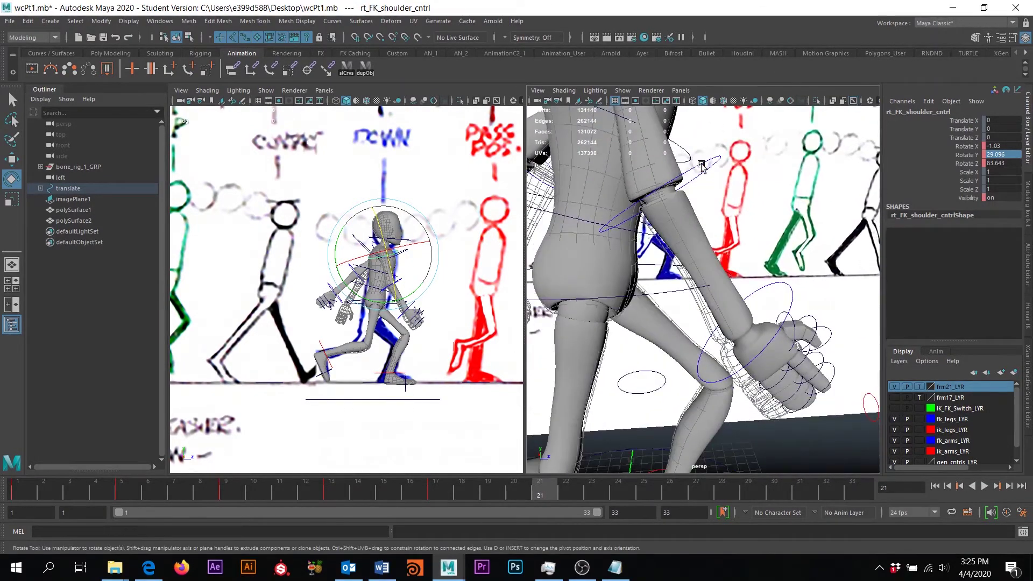
{"action": "left_click", "coordinate": [635, 237]}
{"action": "left_click_drag", "start_coordinate": [636, 237], "coordinate": [628, 237]}
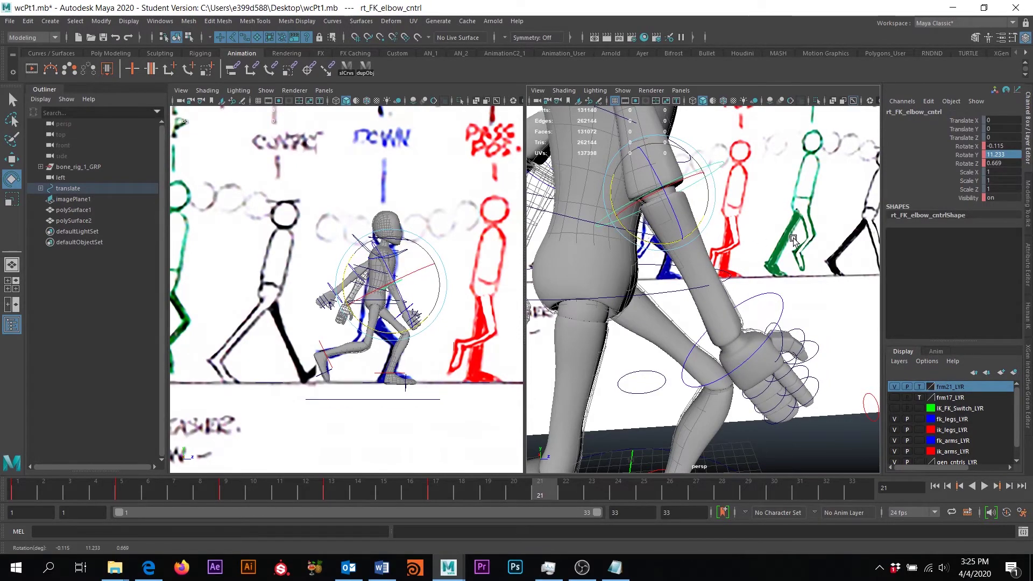
{"action": "left_click_drag", "start_coordinate": [751, 238], "coordinate": [616, 270], "text": "alt"}
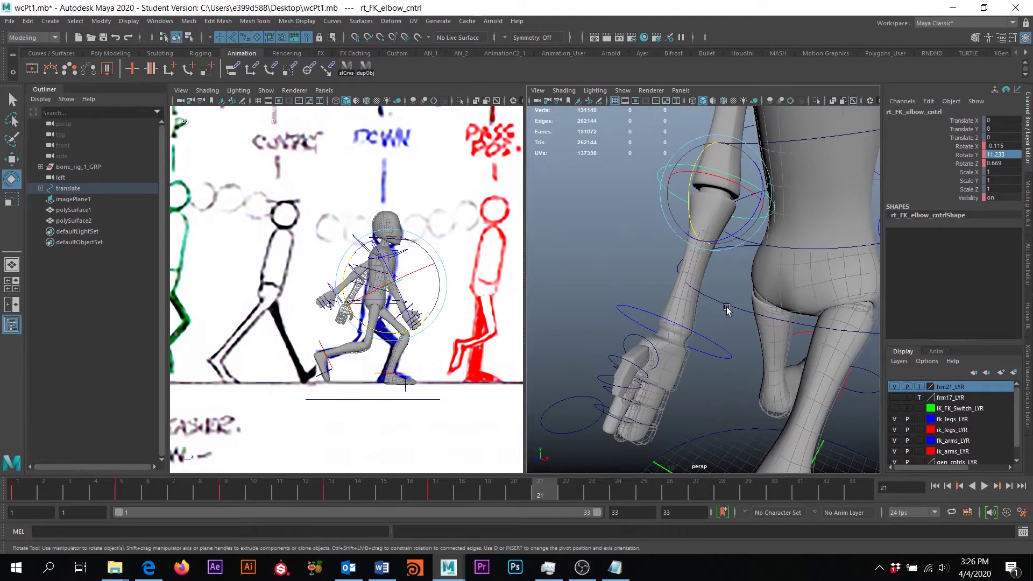
{"action": "left_click_drag", "start_coordinate": [726, 310], "coordinate": [785, 299], "text": "alt"}
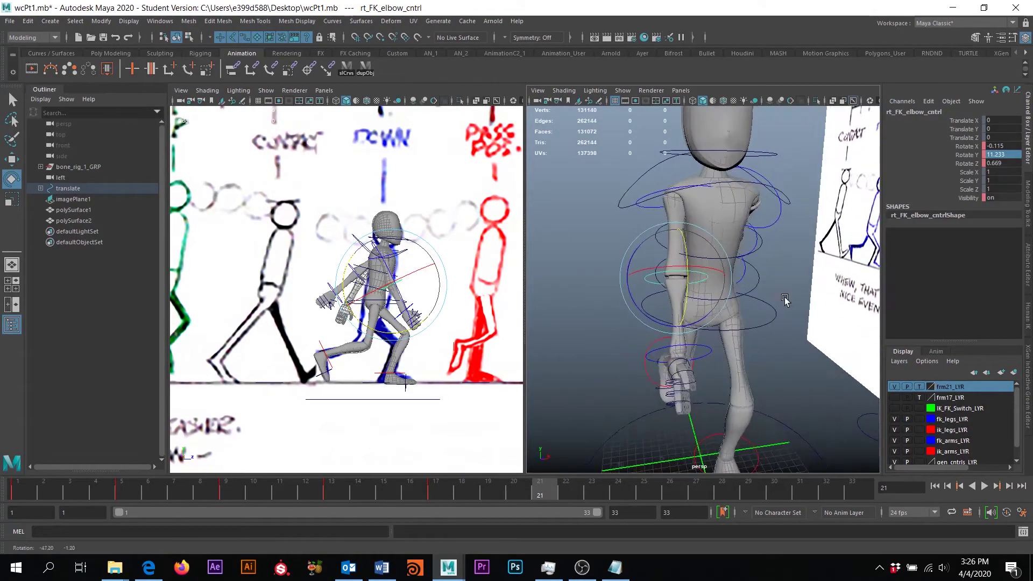
{"action": "scroll", "coordinate": [785, 300], "scroll_direction": "up", "scroll_amount": 3}
{"action": "scroll", "coordinate": [715, 362], "scroll_direction": "up", "scroll_amount": 3}
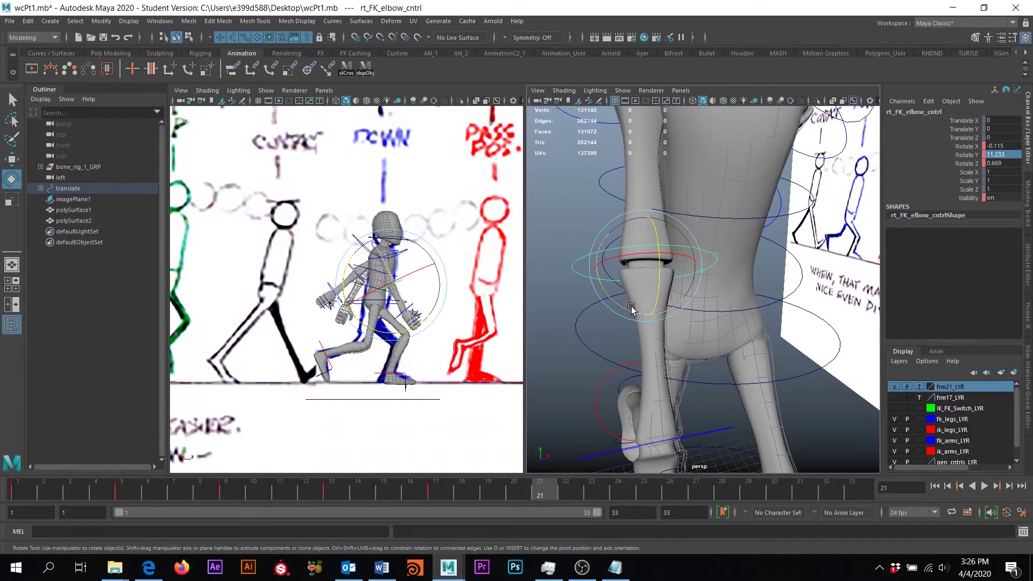
Step: Fine-tune the rotation of the right FK elbow control on frame 21
{"action": "left_click_drag", "start_coordinate": [633, 315], "coordinate": [634, 310]}
{"action": "middle_click_drag", "start_coordinate": [679, 324], "coordinate": [695, 255], "text": "alt"}
{"action": "left_click_drag", "start_coordinate": [689, 317], "coordinate": [664, 288], "text": "alt"}
Step: Rotate the left FK elbow control to about -0.255 in X, -10.873 in Y and 1.351 in Z
{"action": "left_click_drag", "start_coordinate": [632, 235], "coordinate": [771, 260]}
{"action": "left_click", "coordinate": [723, 188]}
{"action": "left_click", "coordinate": [755, 278]}
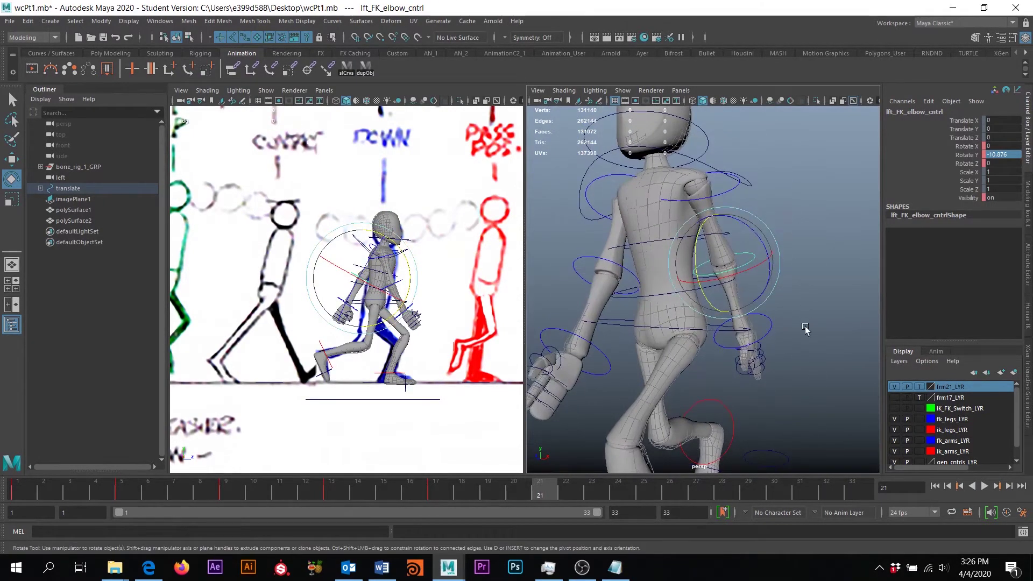
{"action": "right_click_drag", "start_coordinate": [802, 326], "coordinate": [798, 376], "text": "alt"}
{"action": "middle_click_drag", "start_coordinate": [798, 376], "coordinate": [761, 318], "text": "alt"}
{"action": "left_click_drag", "start_coordinate": [761, 318], "coordinate": [748, 304], "text": "alt"}
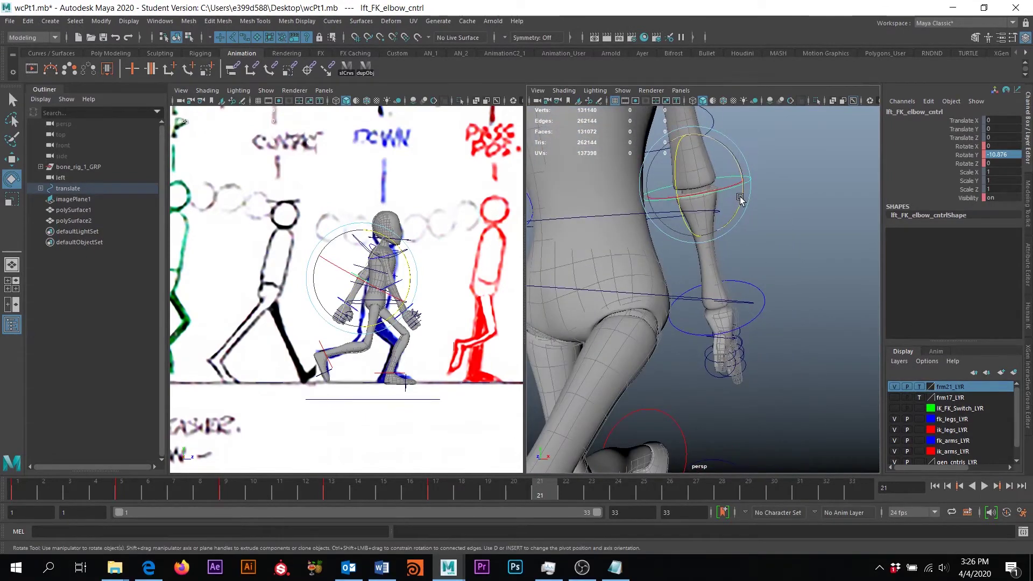
{"action": "left_click_drag", "start_coordinate": [736, 229], "coordinate": [740, 198]}
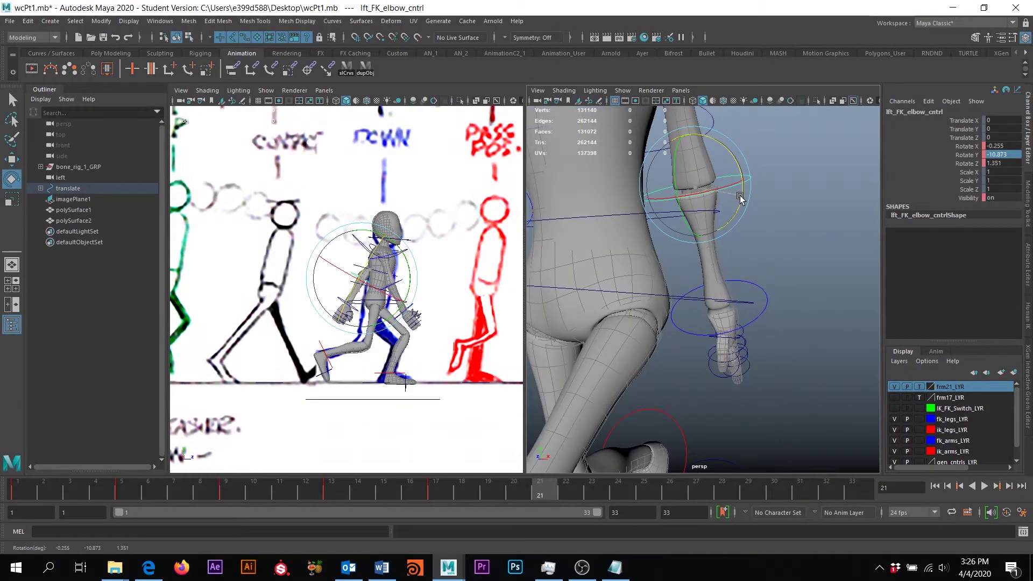
{"action": "left_click_drag", "start_coordinate": [789, 279], "coordinate": [673, 266], "text": "alt"}
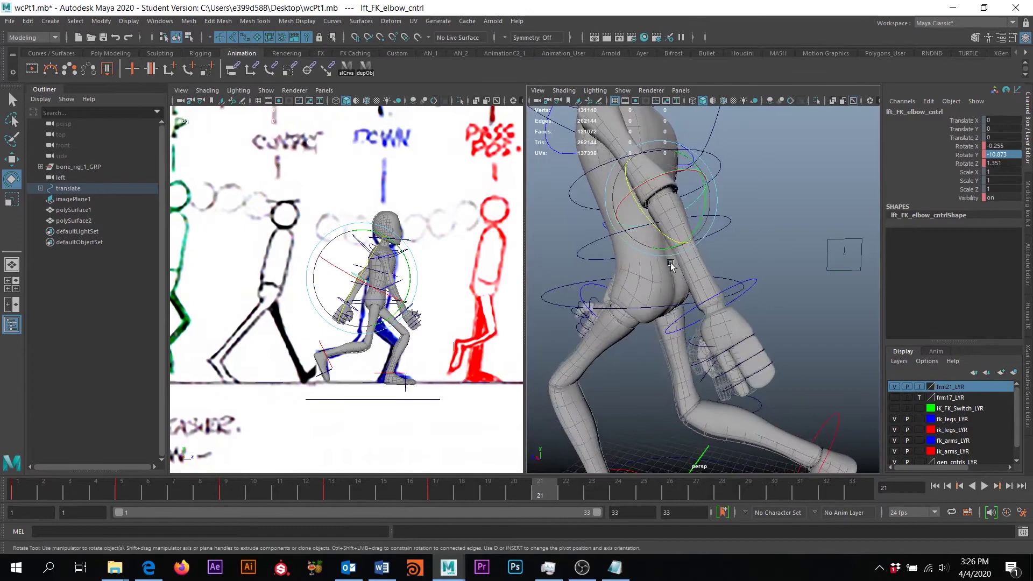
Step: Rotate the left FK wrist control to about -5.9 in Y
{"action": "left_click", "coordinate": [745, 284]}
{"action": "left_click_drag", "start_coordinate": [745, 284], "coordinate": [744, 316]}
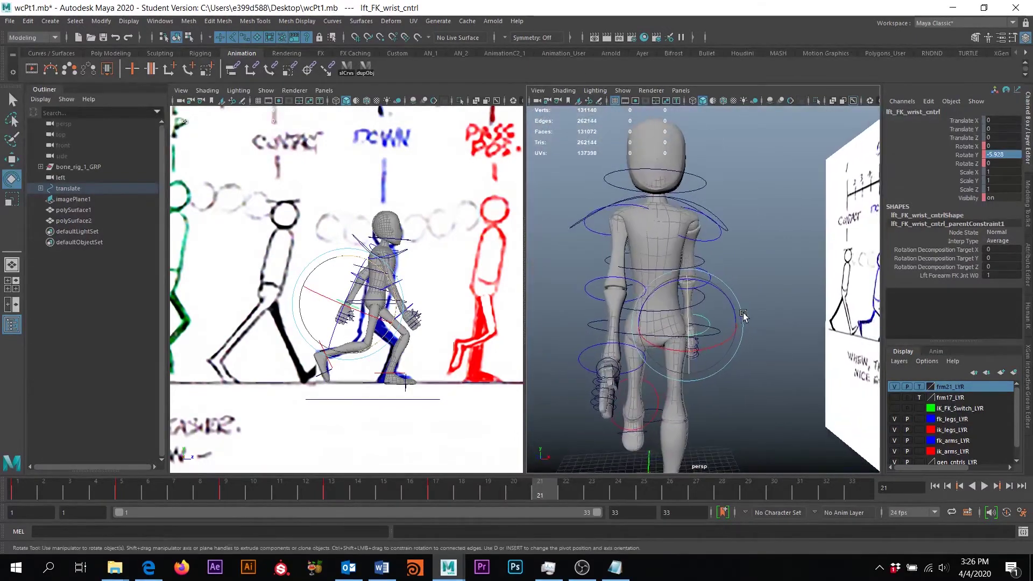
{"action": "left_click", "coordinate": [749, 257]}
Step: Check the spine controls' rotations against the head's and set the head control's Rotate X to -15
{"action": "left_click", "coordinate": [676, 271]}
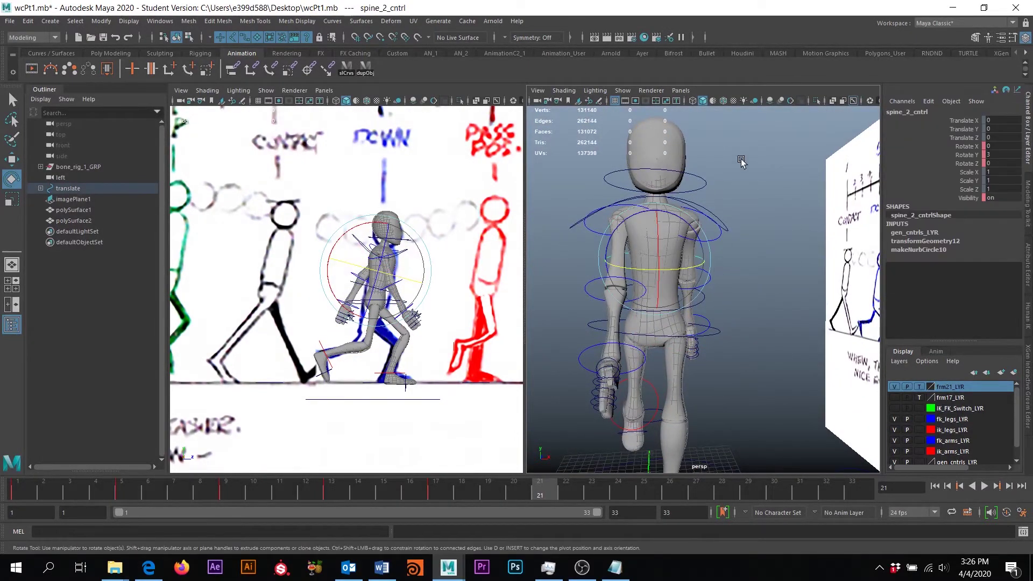
{"action": "left_click", "coordinate": [724, 172]}
{"action": "left_click", "coordinate": [703, 181]}
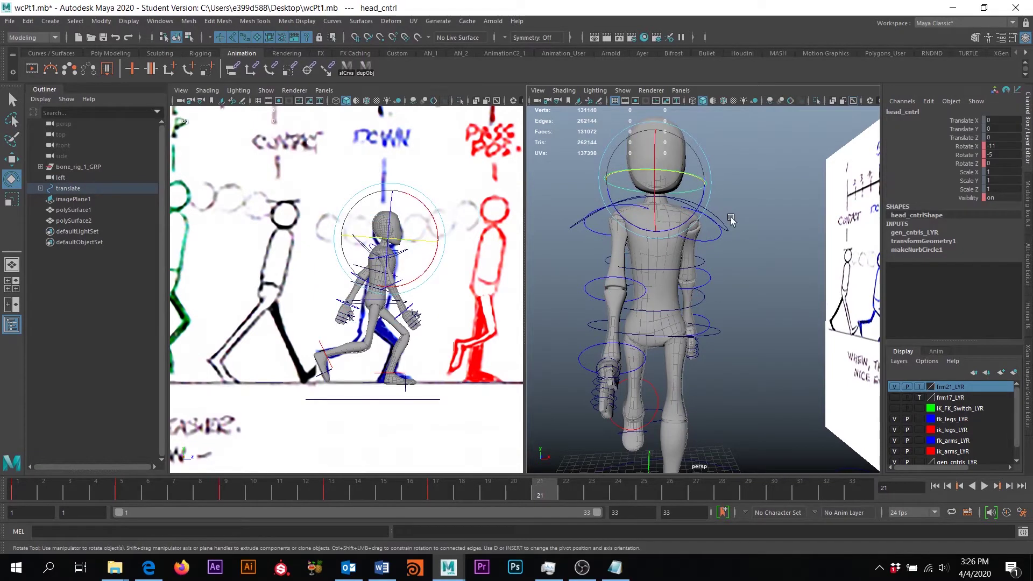
{"action": "key", "text": "q"}
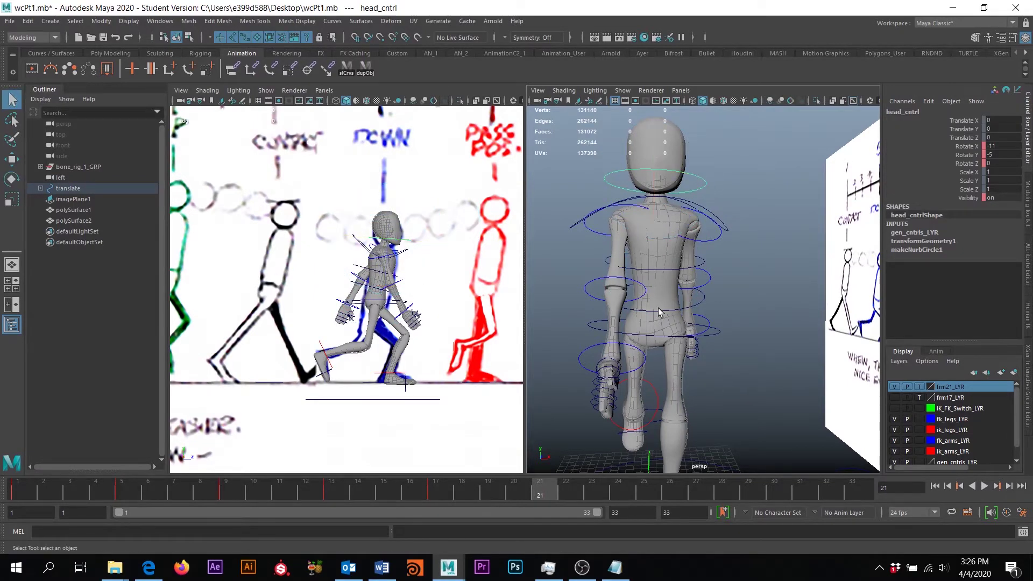
{"action": "left_click", "coordinate": [656, 317]}
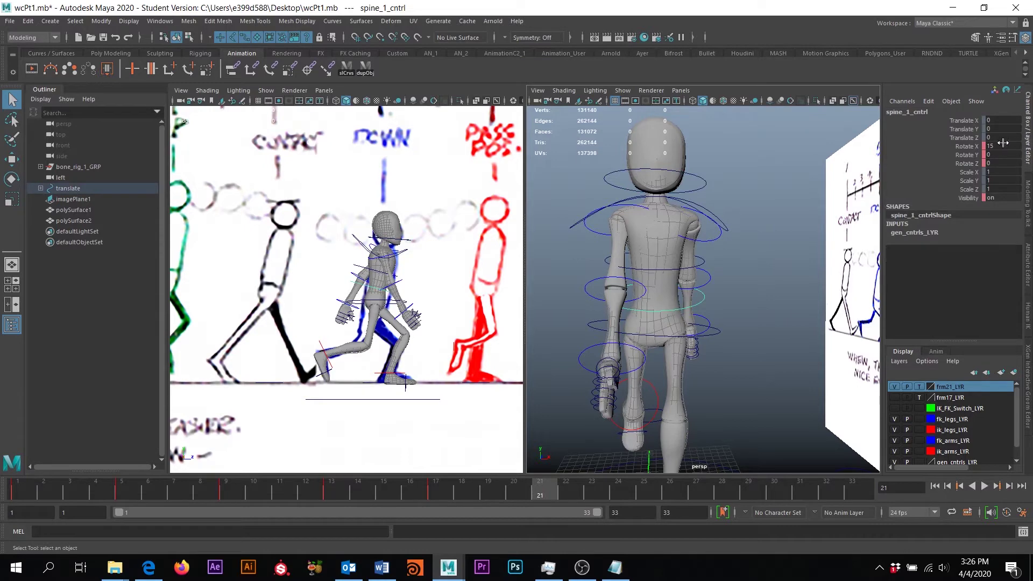
{"action": "left_click", "coordinate": [692, 178]}
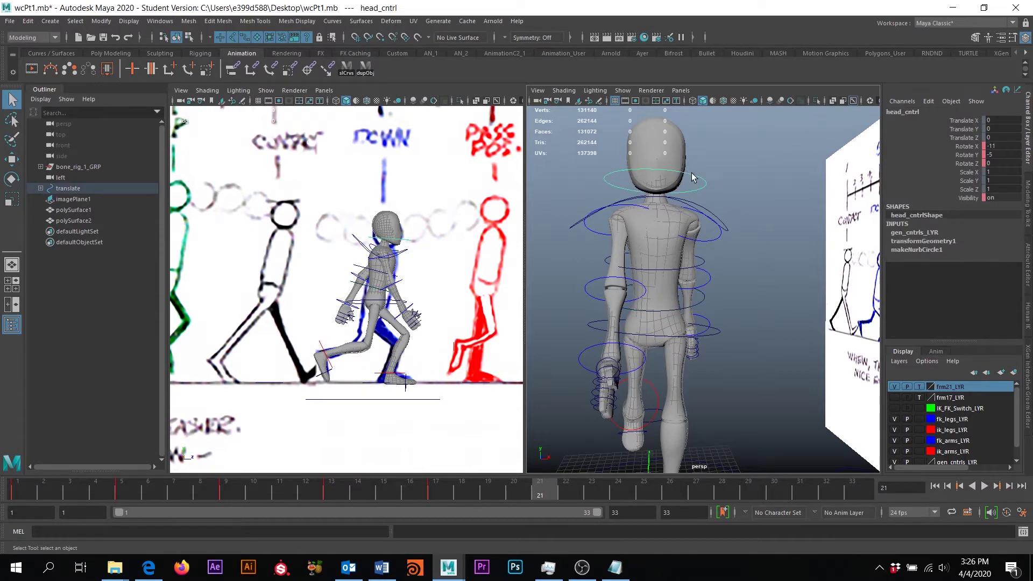
{"action": "double_click", "coordinate": [1001, 146]}
{"action": "type", "text": "-15"}
{"action": "key", "text": "Return"}
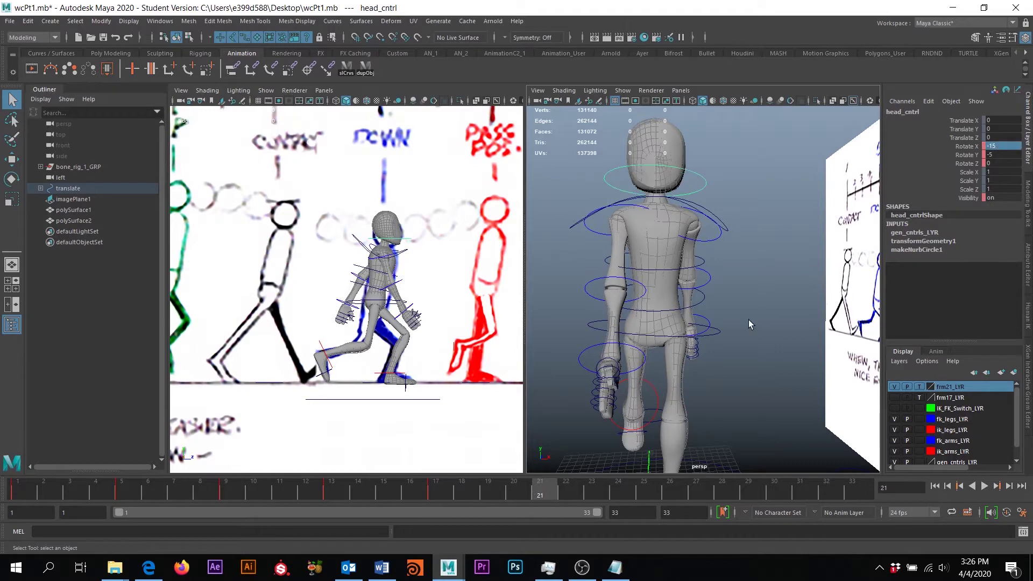
Step: Compare the upper spine control's twist with the head's and set the head control's Rotate Y to -3
{"action": "left_click", "coordinate": [663, 271]}
{"action": "left_click", "coordinate": [666, 269]}
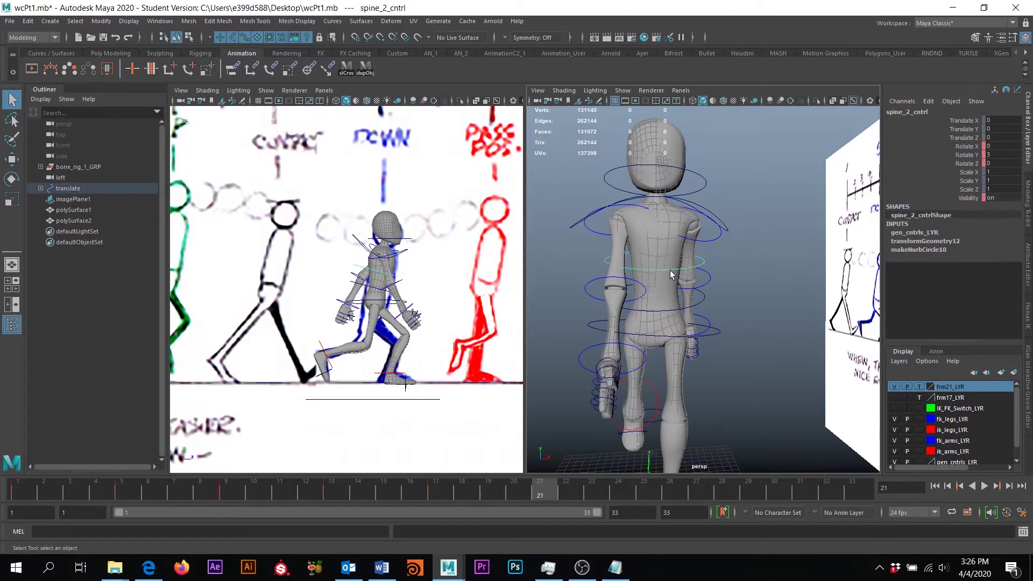
{"action": "left_click", "coordinate": [685, 173]}
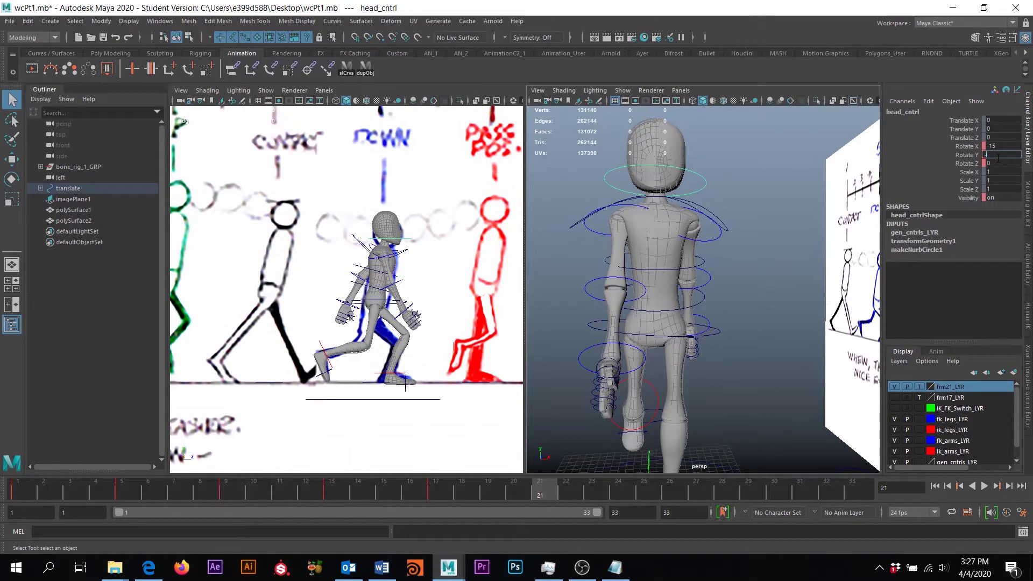
{"action": "type", "text": "-3"}
{"action": "key", "text": "Return"}
Step: Select all of the character's rig controls and set a key for the down pose at frame 21
{"action": "mouse_move", "coordinate": [748, 261]}
{"action": "left_mouse_down", "text": "alt"}
{"action": "mouse_move", "coordinate": [909, 269]}
{"action": "mouse_move", "coordinate": [837, 294]}
{"action": "mouse_move", "coordinate": [737, 275]}
{"action": "left_mouse_up", "text": "alt"}
{"action": "scroll", "coordinate": [419, 226], "scroll_direction": "down", "scroll_amount": 4}
{"action": "middle_click_drag", "start_coordinate": [416, 222], "coordinate": [341, 242], "text": "alt"}
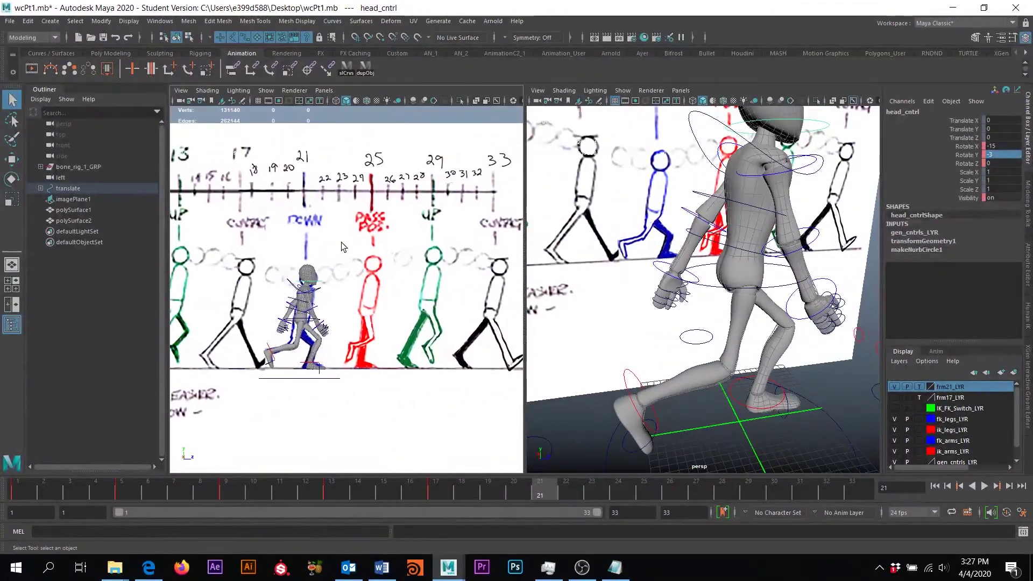
{"action": "scroll", "coordinate": [747, 340], "scroll_direction": "down", "scroll_amount": 5}
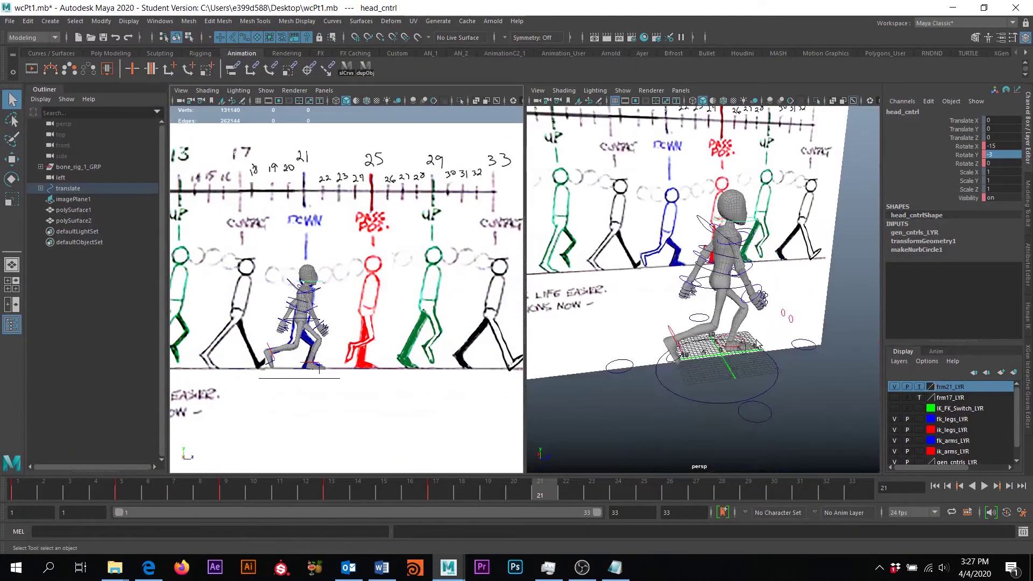
{"action": "left_click_drag", "start_coordinate": [753, 341], "coordinate": [702, 332], "text": "alt"}
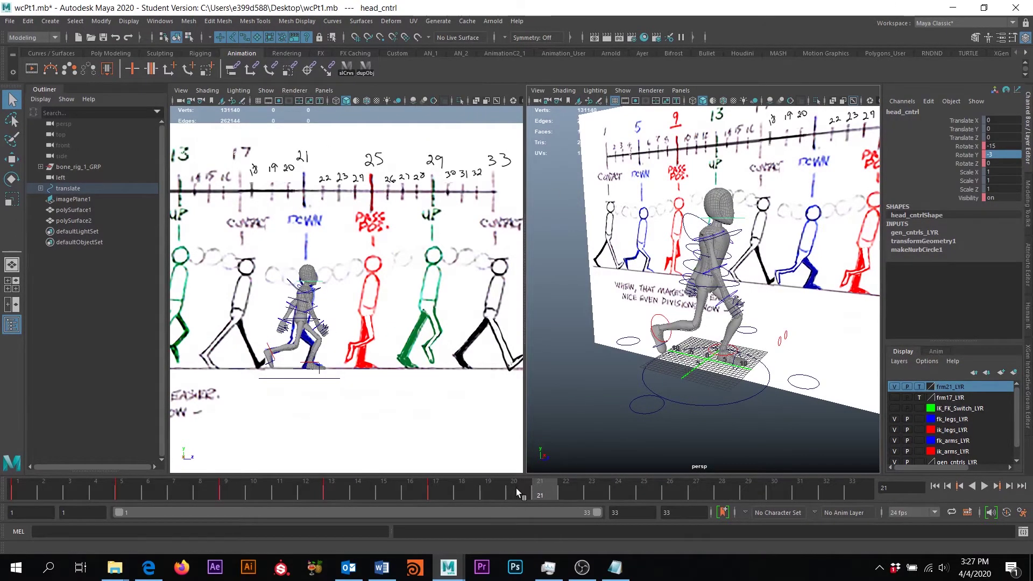
{"action": "left_click", "coordinate": [347, 68]}
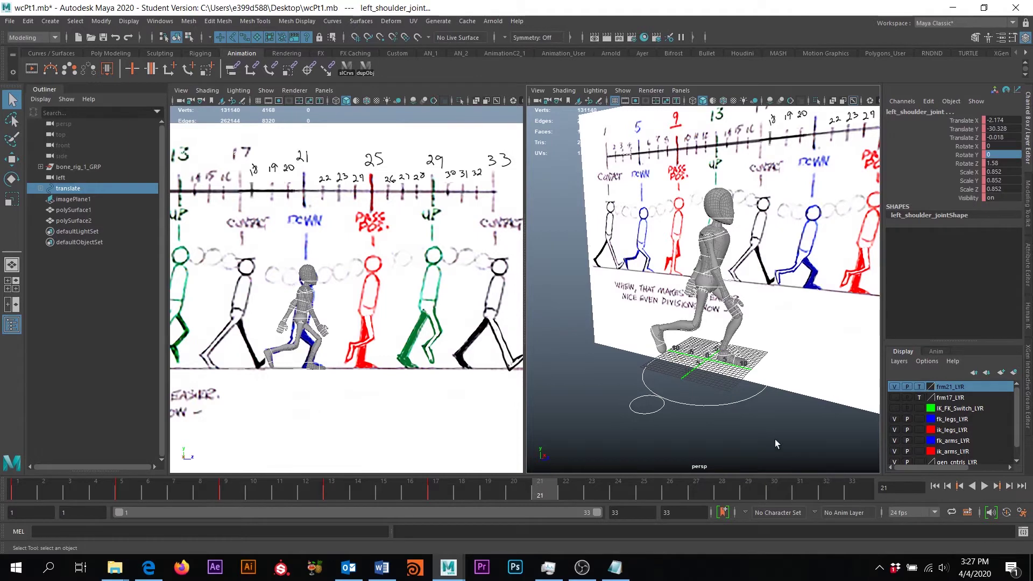
{"action": "key", "text": "s"}
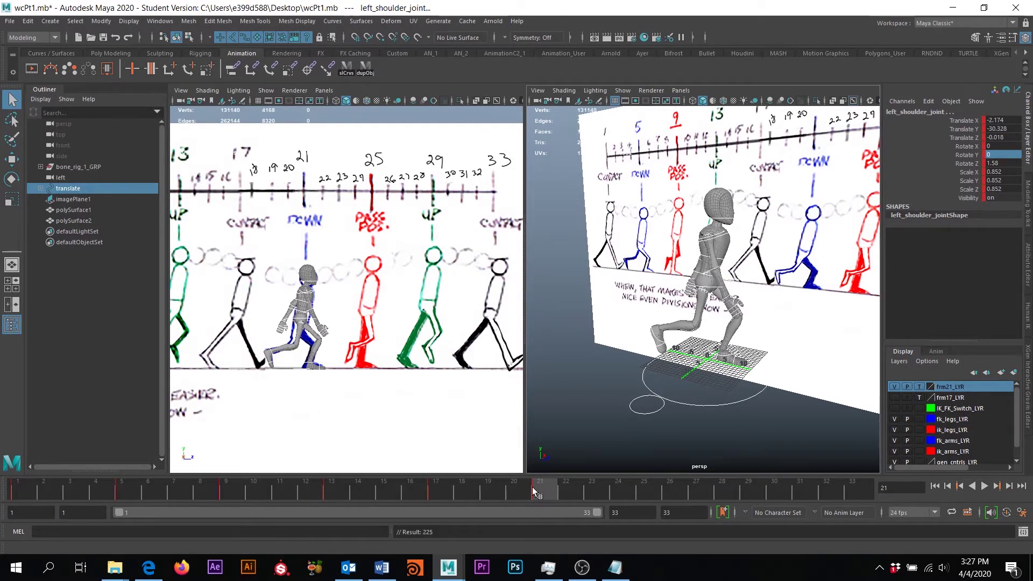
Step: Play back the walk cycle to review the keyed poses, then stop playback
{"action": "key", "text": "alt+v"}
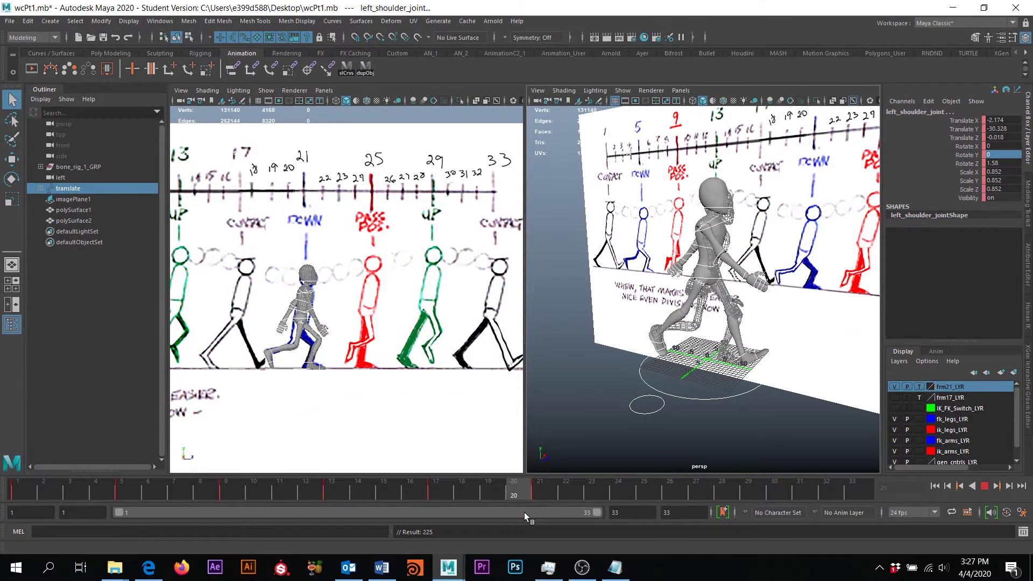
{"action": "key", "text": "alt+v"}
{"action": "middle_click_drag", "start_coordinate": [383, 228], "coordinate": [343, 249], "text": "alt"}
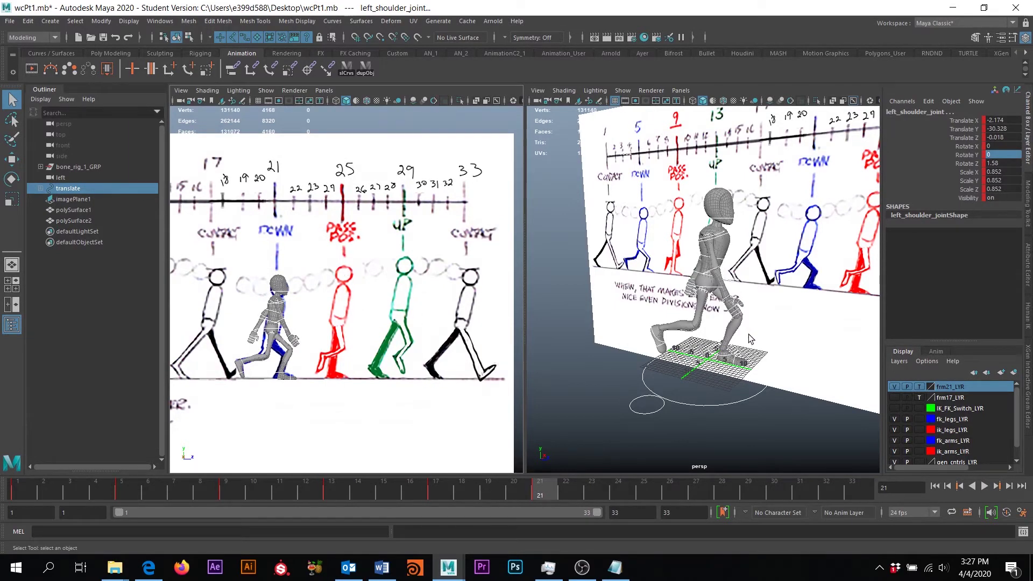
Step: Hide the frm21_LYR layer and slide the reference image plane to Translate Z -52.522, placing the frame 25 passing pose behind the character
{"action": "left_click", "coordinate": [895, 387]}
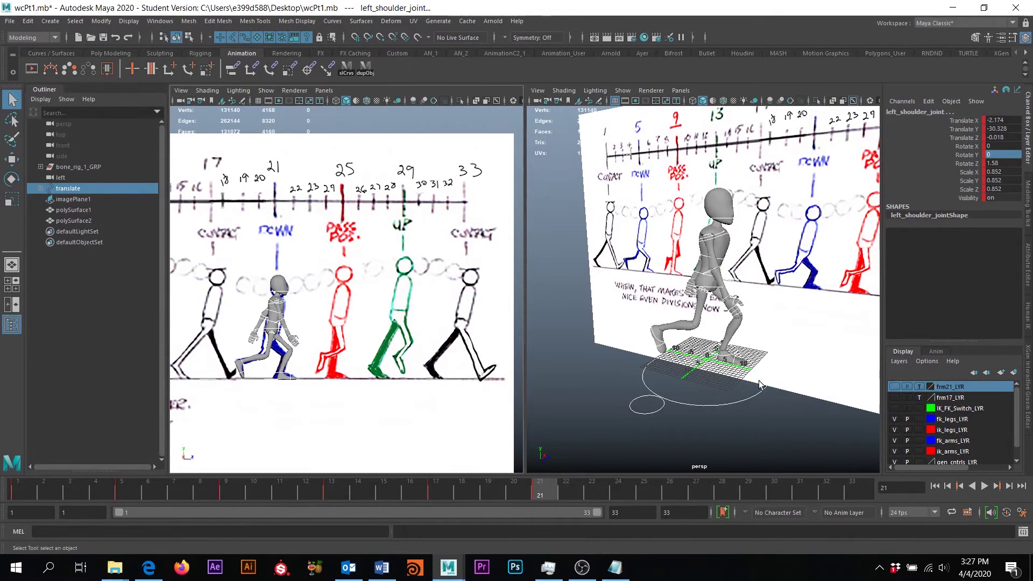
{"action": "scroll", "coordinate": [672, 356], "scroll_direction": "down", "scroll_amount": 3}
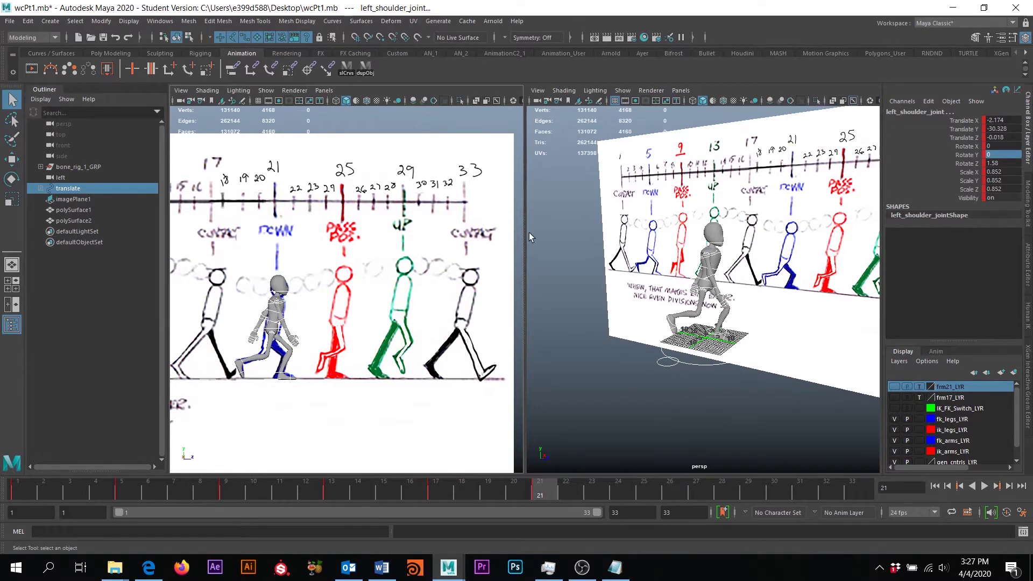
{"action": "left_click_drag", "start_coordinate": [650, 321], "coordinate": [740, 306], "text": "alt"}
{"action": "left_click", "coordinate": [829, 159]}
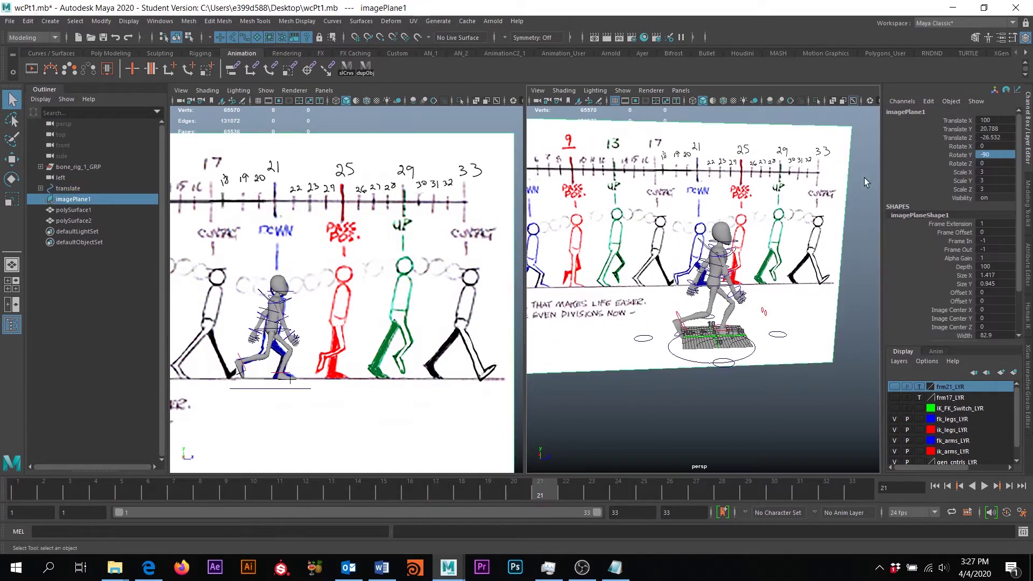
{"action": "key", "text": "w"}
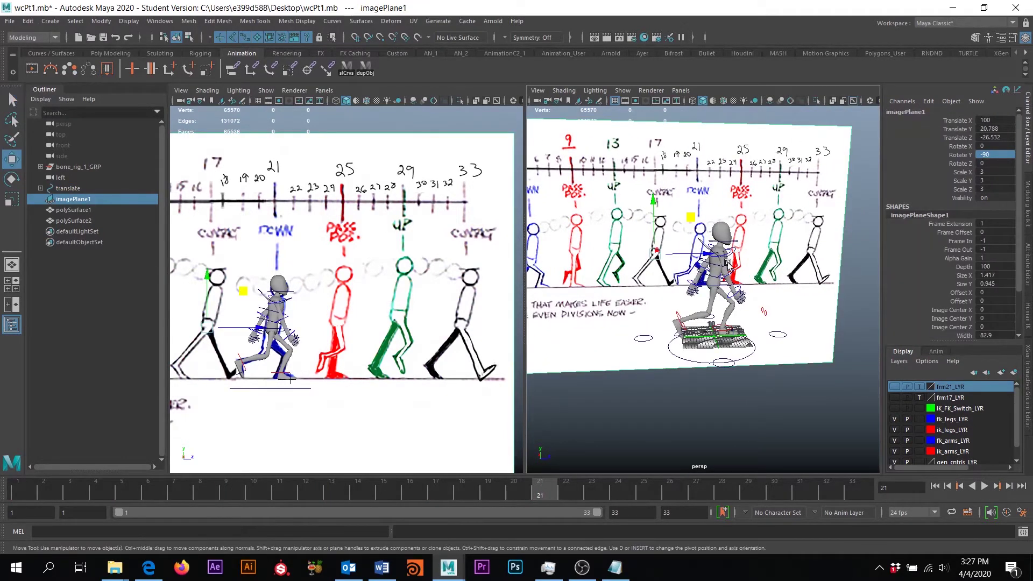
{"action": "mouse_move", "coordinate": [728, 262]}
{"action": "left_mouse_down", "text": "alt"}
{"action": "mouse_move", "coordinate": [752, 282]}
{"action": "mouse_move", "coordinate": [722, 279]}
{"action": "left_mouse_up", "text": "alt"}
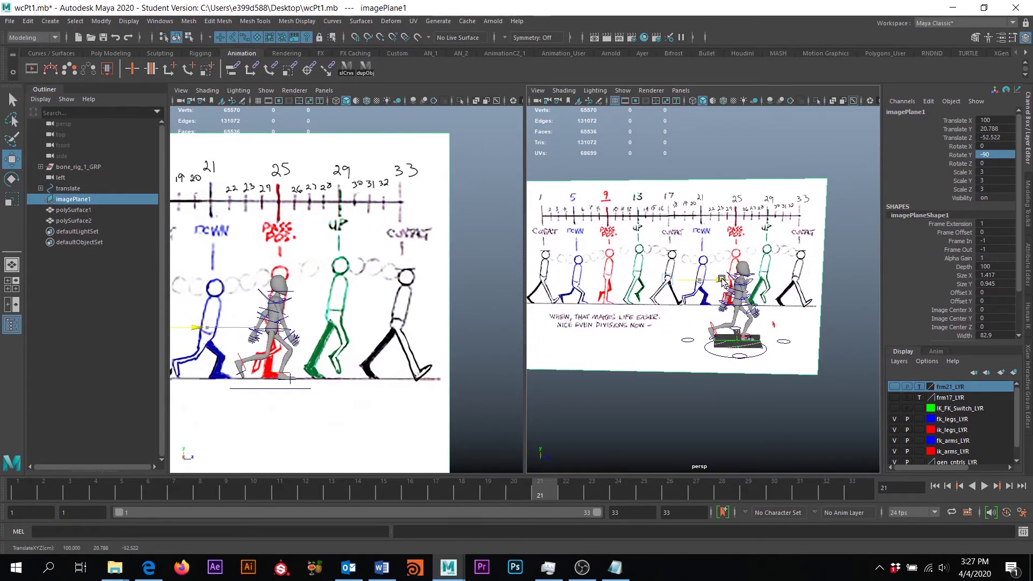
{"action": "middle_click_drag", "start_coordinate": [331, 300], "coordinate": [353, 264], "text": "alt"}
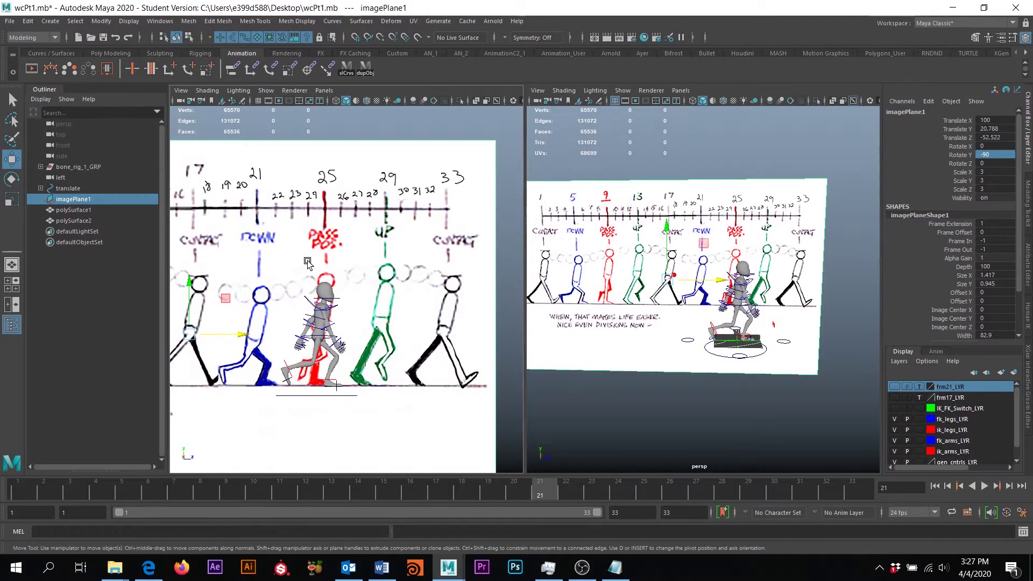
{"action": "middle_click_drag", "start_coordinate": [641, 337], "coordinate": [716, 338], "text": "alt"}
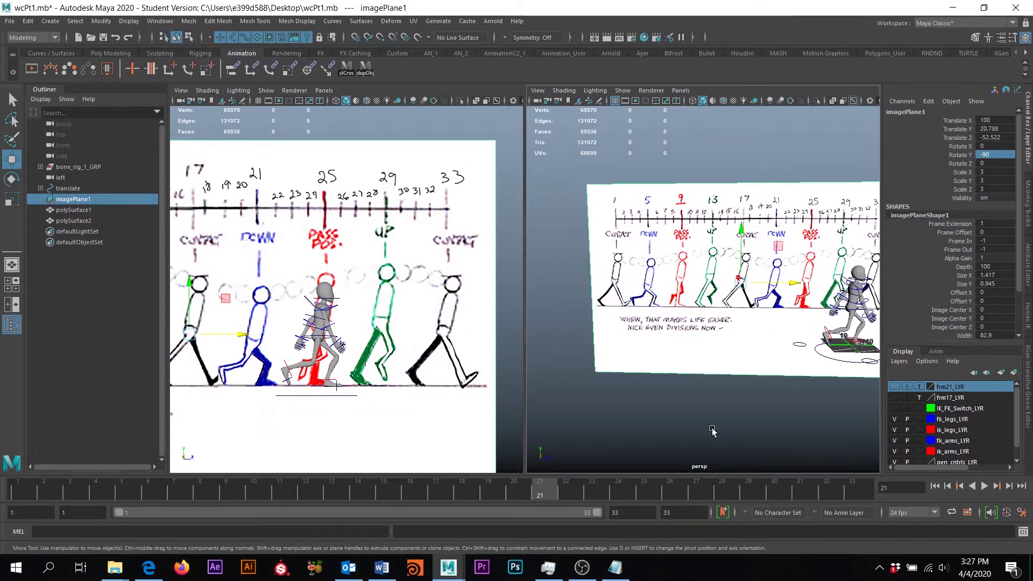
Step: Go to frame 9 and create a mirrored duplicate of the character mesh in its passing pose
{"action": "left_click", "coordinate": [226, 492]}
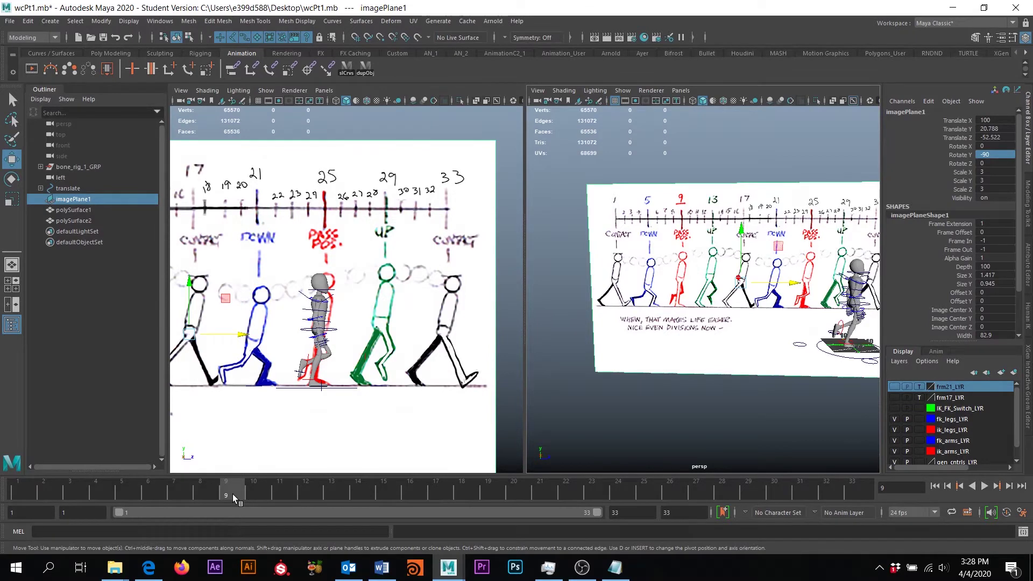
{"action": "left_click", "coordinate": [365, 68]}
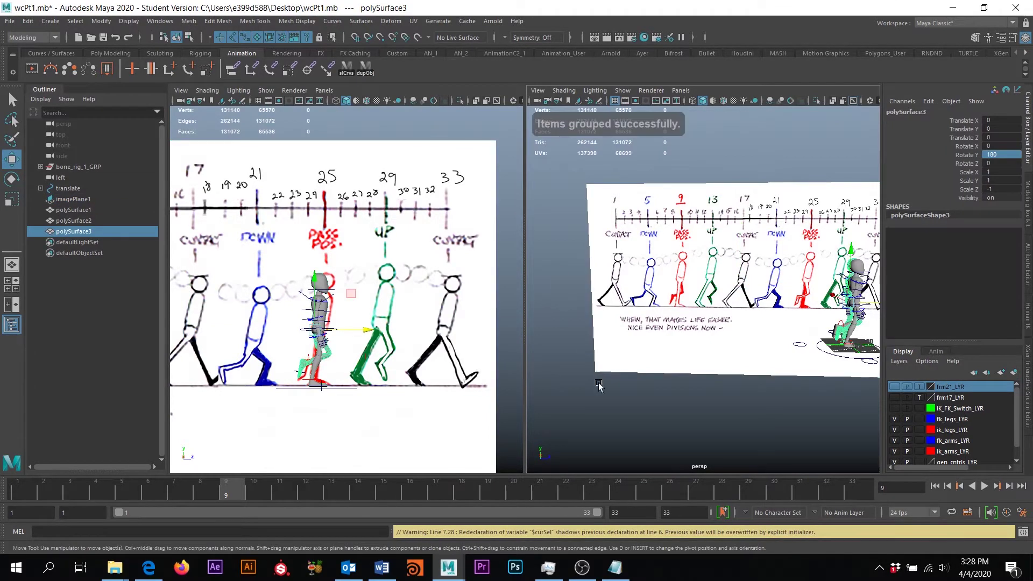
{"action": "left_click_drag", "start_coordinate": [745, 348], "coordinate": [628, 351], "text": "alt"}
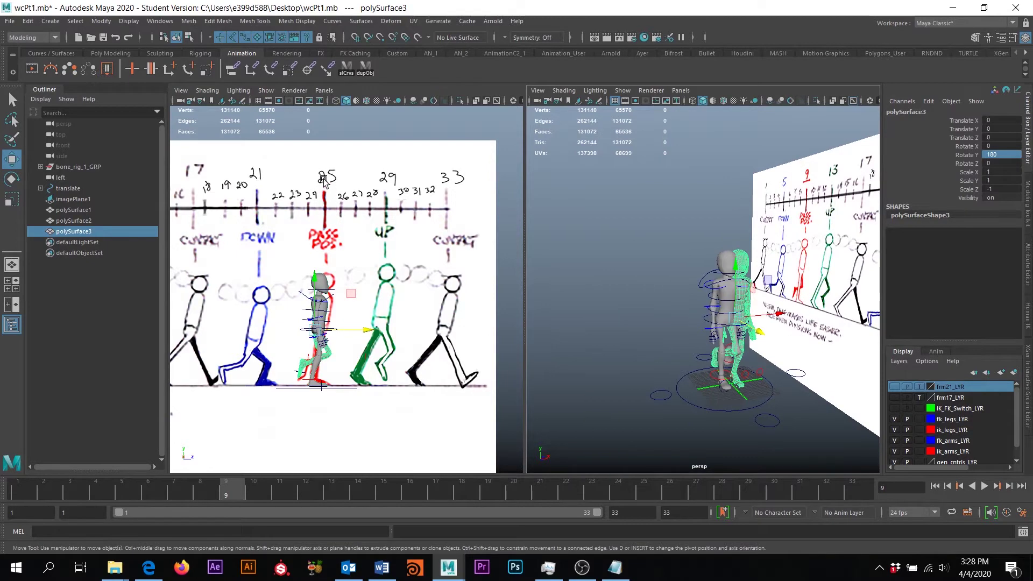
Step: At frame 25, put the mirrored passing-pose duplicate on a new display layer named frm29_LYR and set the layer to template display
{"action": "left_click", "coordinate": [644, 488]}
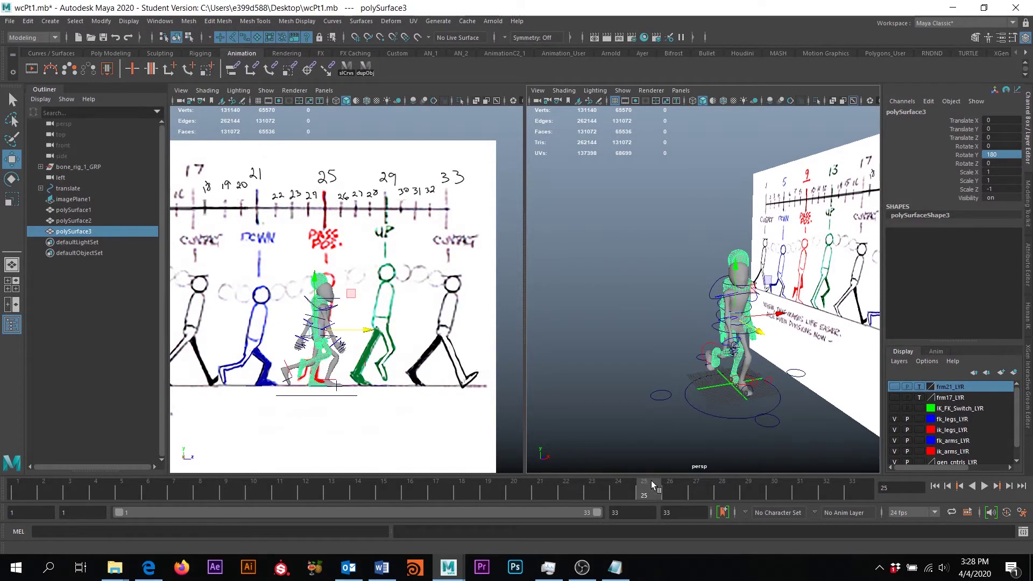
{"action": "mouse_move", "coordinate": [736, 318]}
{"action": "left_mouse_down", "text": "alt"}
{"action": "mouse_move", "coordinate": [764, 318]}
{"action": "mouse_move", "coordinate": [730, 318]}
{"action": "left_mouse_up", "text": "alt"}
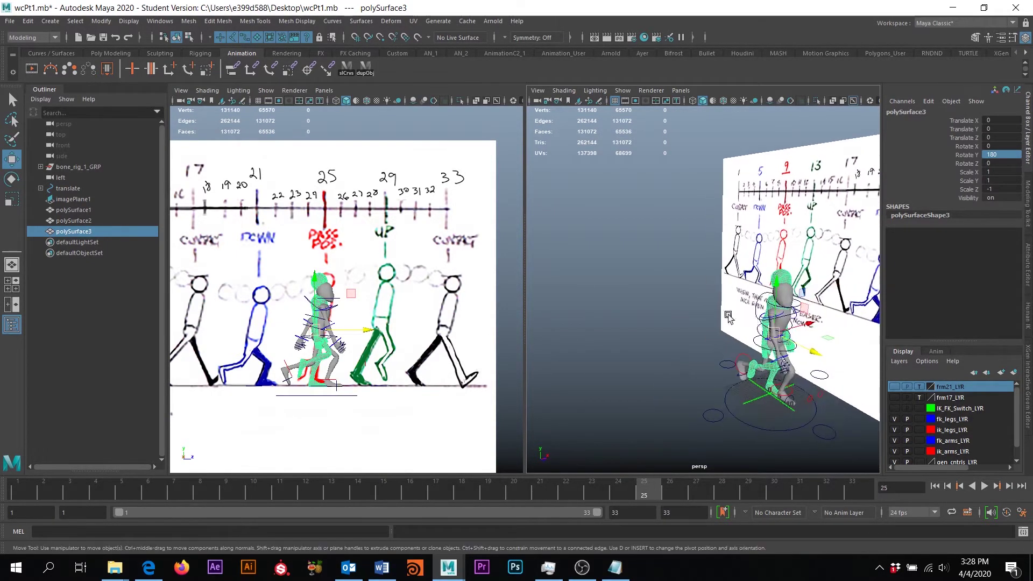
{"action": "key", "text": "q"}
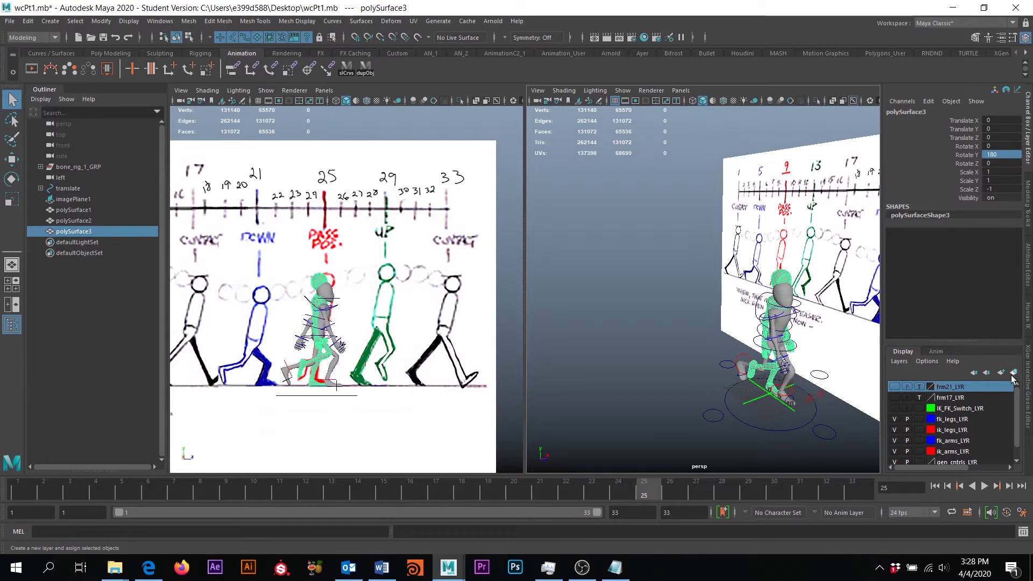
{"action": "left_click", "coordinate": [1012, 372]}
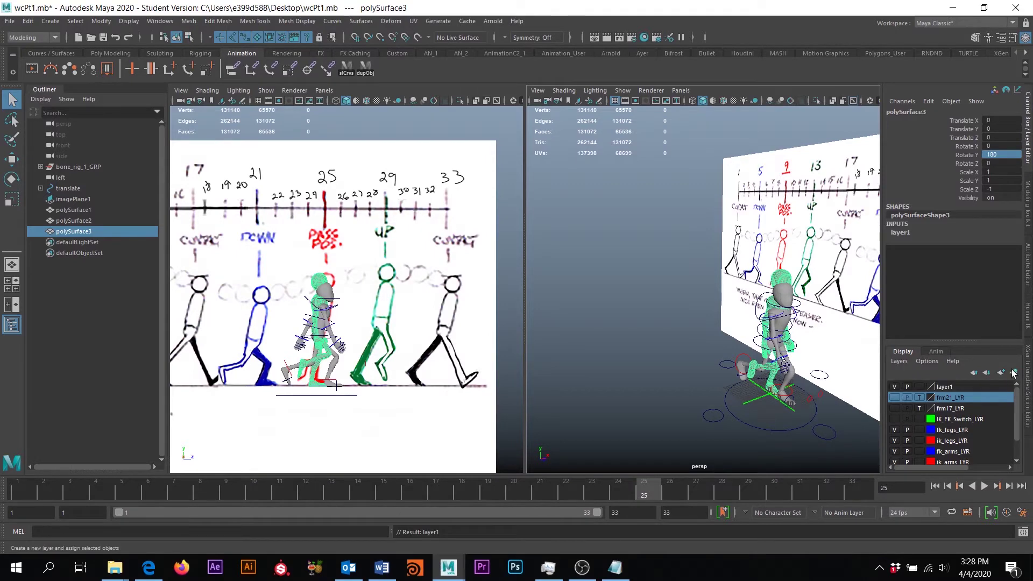
{"action": "double_click", "coordinate": [948, 386]}
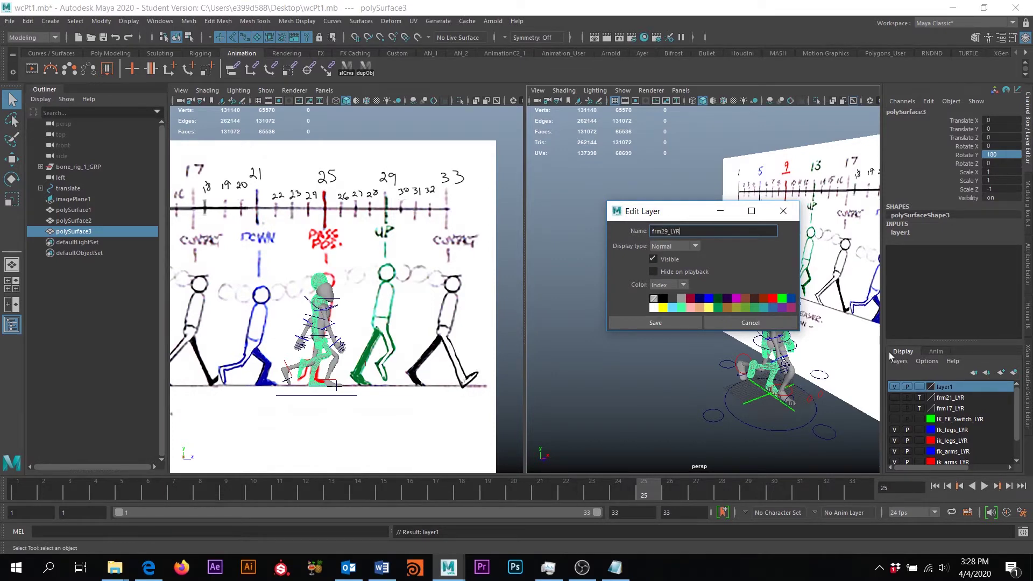
{"action": "left_click", "coordinate": [656, 321]}
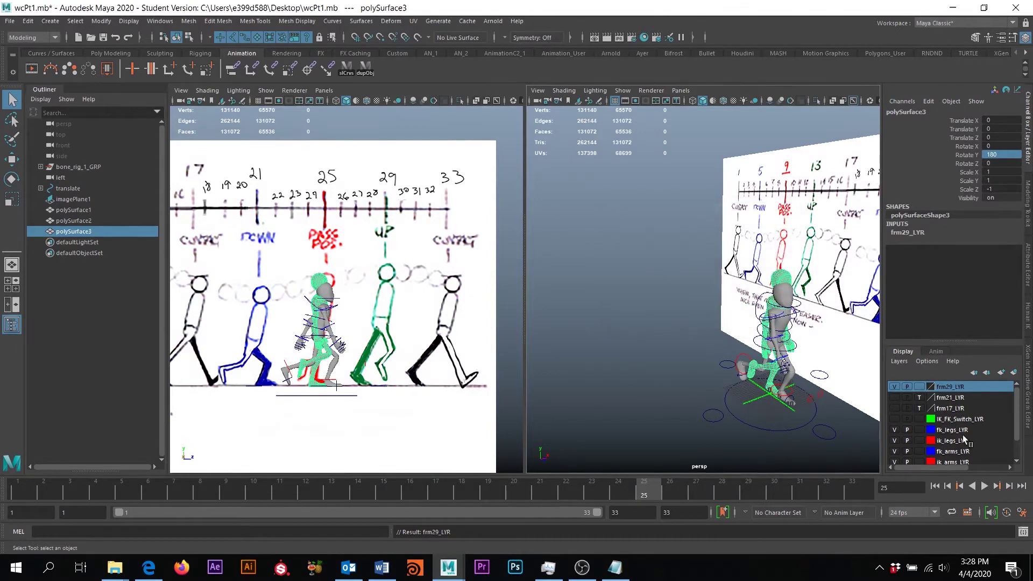
{"action": "left_click", "coordinate": [921, 386]}
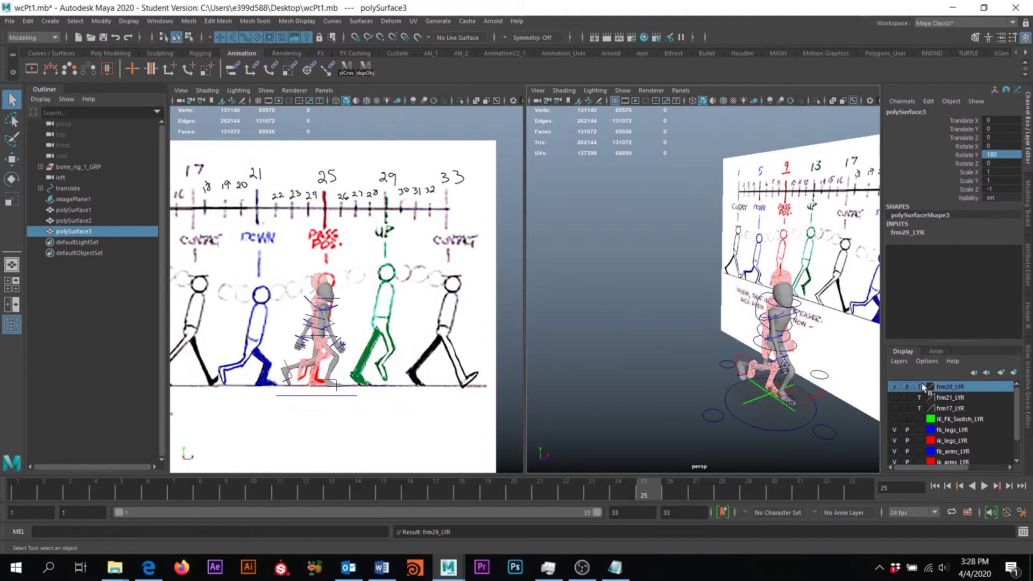
Step: Raise the character's root control to match the templated passing pose by setting its Translate Y to -0.4
{"action": "left_click", "coordinate": [637, 428]}
{"action": "left_click_drag", "start_coordinate": [637, 427], "coordinate": [677, 406], "text": "alt"}
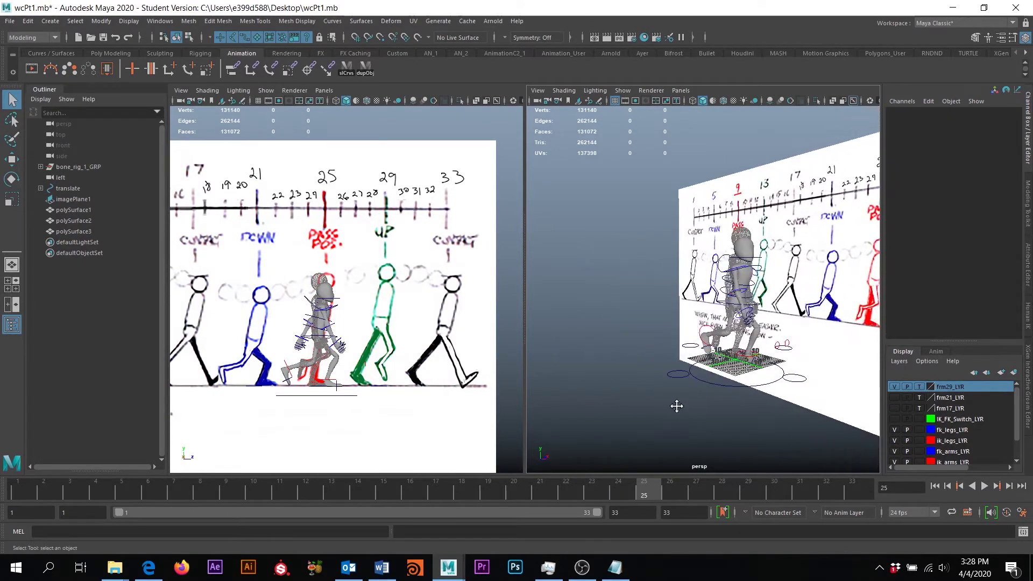
{"action": "mouse_move", "coordinate": [677, 407]}
{"action": "right_mouse_down", "text": "alt"}
{"action": "mouse_move", "coordinate": [699, 392]}
{"action": "mouse_move", "coordinate": [682, 396]}
{"action": "right_mouse_up", "text": "alt"}
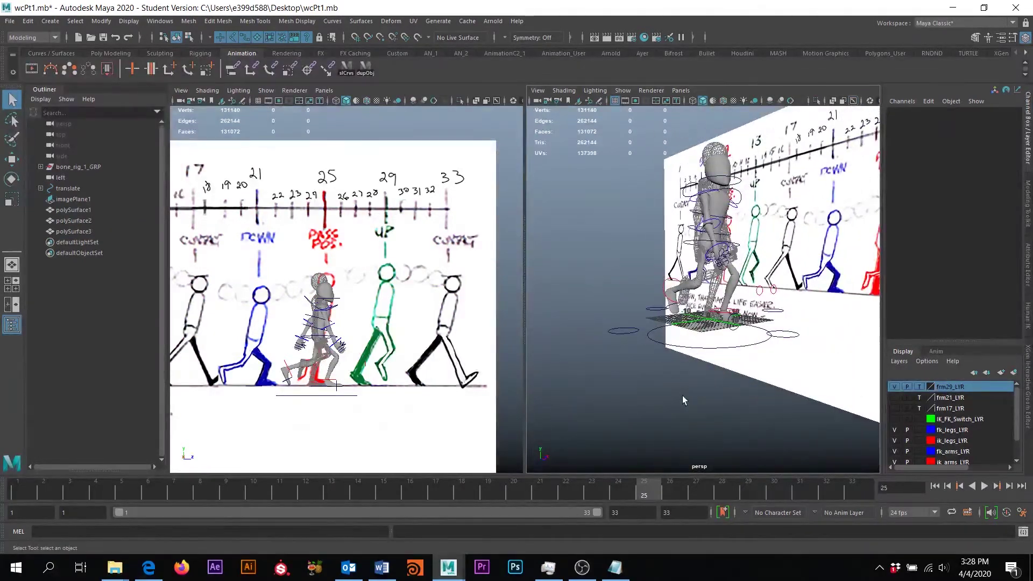
{"action": "left_click_drag", "start_coordinate": [682, 396], "coordinate": [653, 357], "text": "alt"}
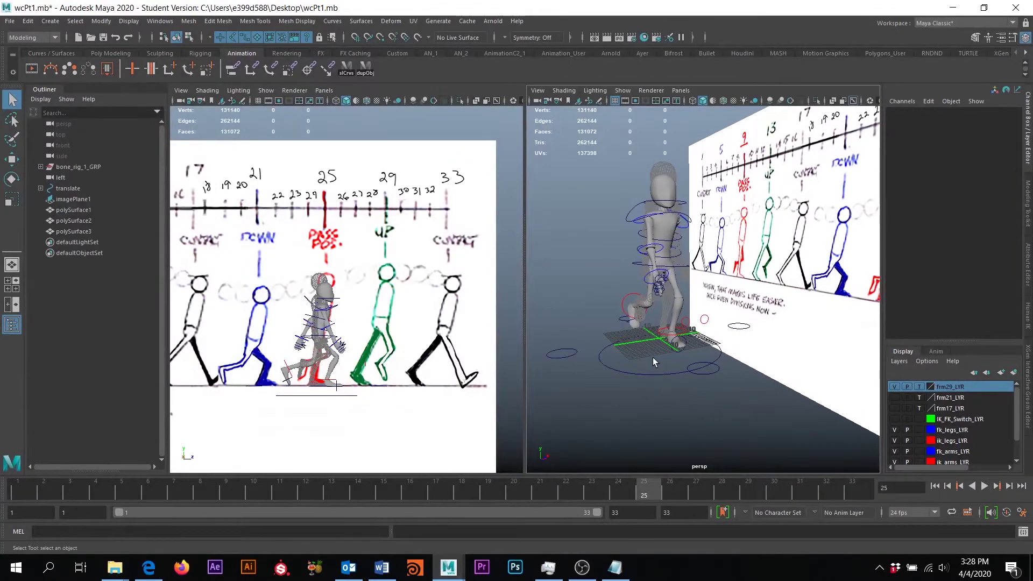
{"action": "left_click", "coordinate": [651, 374]}
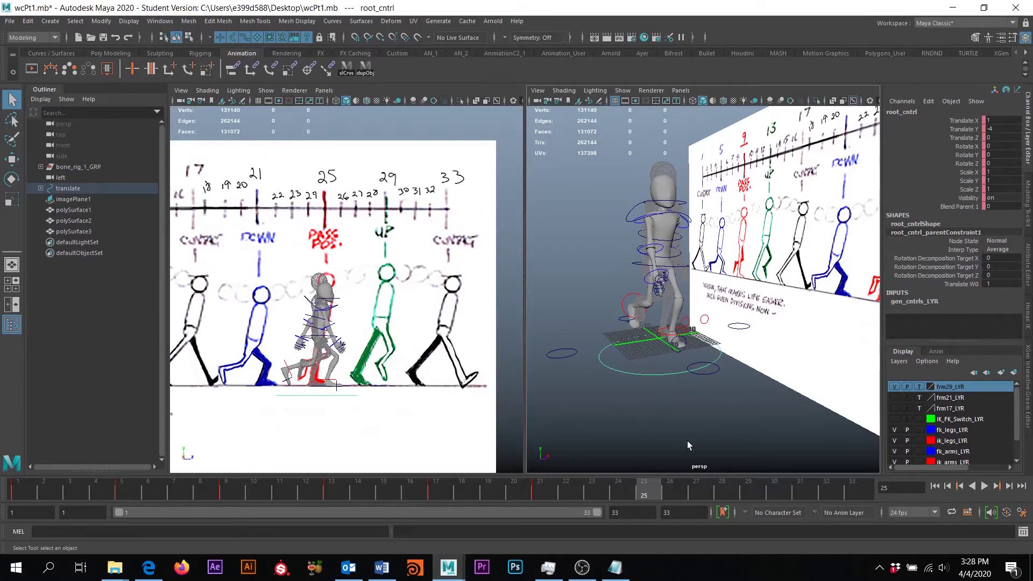
{"action": "key", "text": "w"}
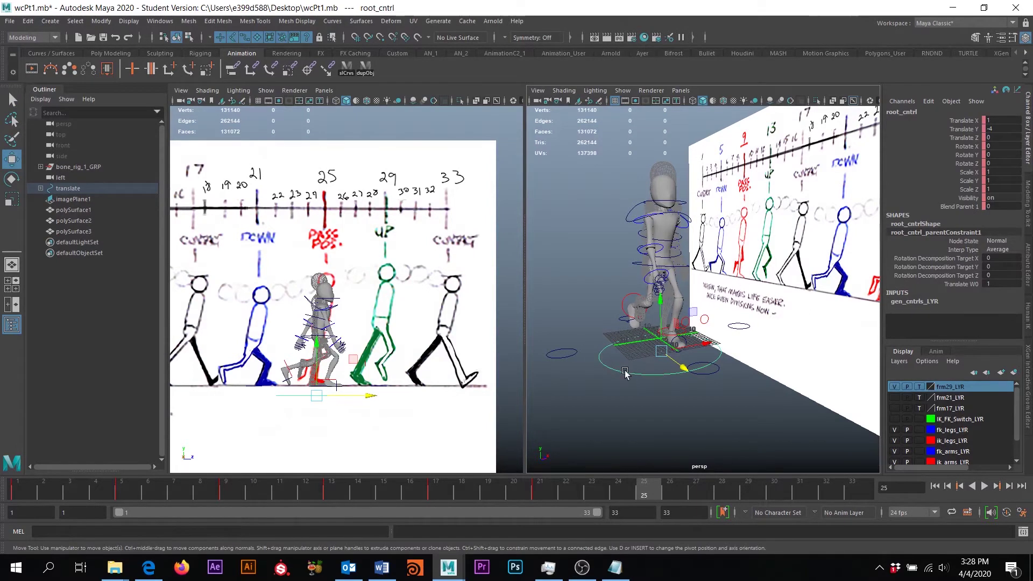
{"action": "scroll", "coordinate": [724, 310], "scroll_direction": "up", "scroll_amount": 2}
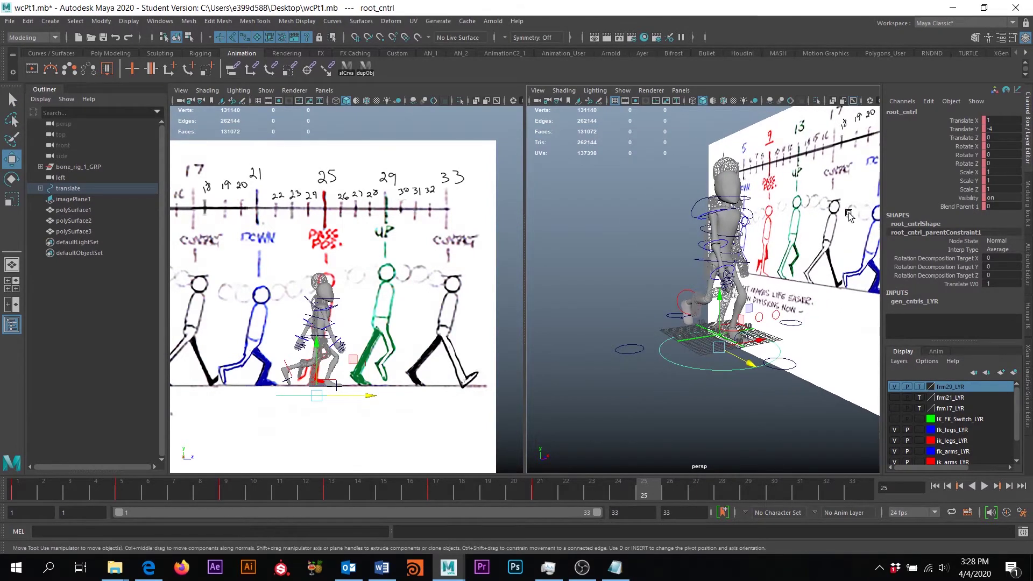
{"action": "left_click_drag", "start_coordinate": [724, 311], "coordinate": [718, 284]}
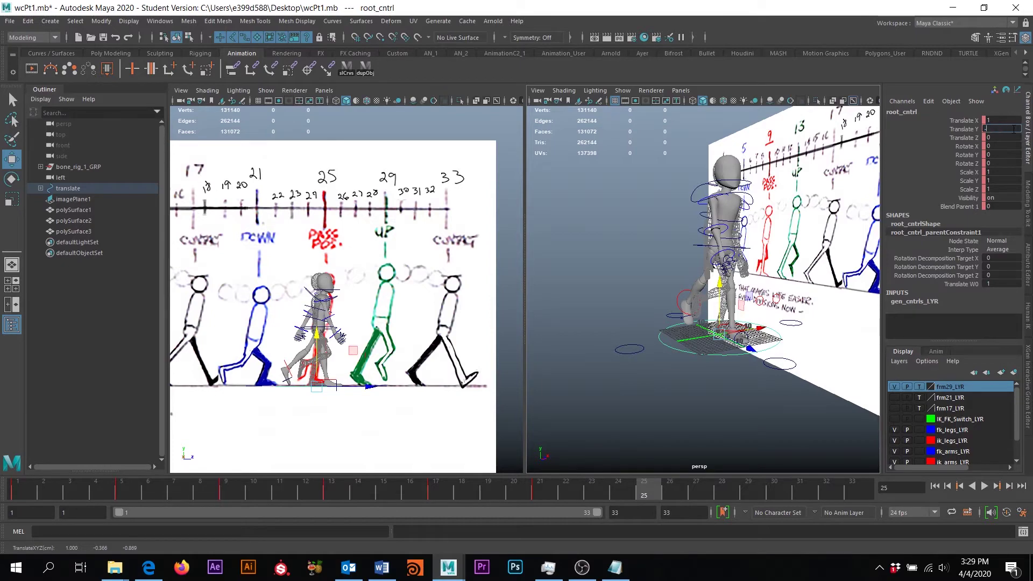
{"action": "left_click", "coordinate": [1013, 129]}
{"action": "type", "text": "-0.4"}
{"action": "key", "text": "Return"}
Step: Move the left IK ankle control back to about Translate Z -2.17, placing the planted foot over the chart's passing-pose foot
{"action": "mouse_move", "coordinate": [655, 279]}
{"action": "left_mouse_down", "text": "alt"}
{"action": "mouse_move", "coordinate": [691, 287]}
{"action": "mouse_move", "coordinate": [672, 291]}
{"action": "left_mouse_up", "text": "alt"}
{"action": "right_click_drag", "start_coordinate": [672, 291], "coordinate": [692, 302], "text": "alt"}
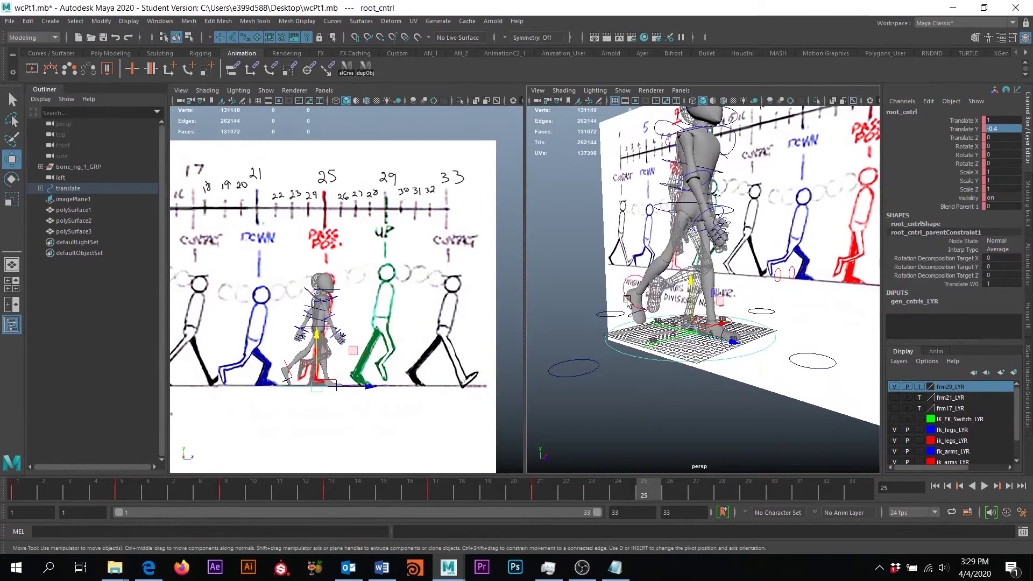
{"action": "left_click_drag", "start_coordinate": [692, 302], "coordinate": [660, 302], "text": "alt"}
{"action": "middle_click_drag", "start_coordinate": [660, 303], "coordinate": [598, 315], "text": "alt"}
{"action": "right_click_drag", "start_coordinate": [598, 315], "coordinate": [656, 338], "text": "alt"}
{"action": "left_click_drag", "start_coordinate": [656, 338], "coordinate": [675, 338], "text": "alt"}
{"action": "left_click", "coordinate": [758, 315]}
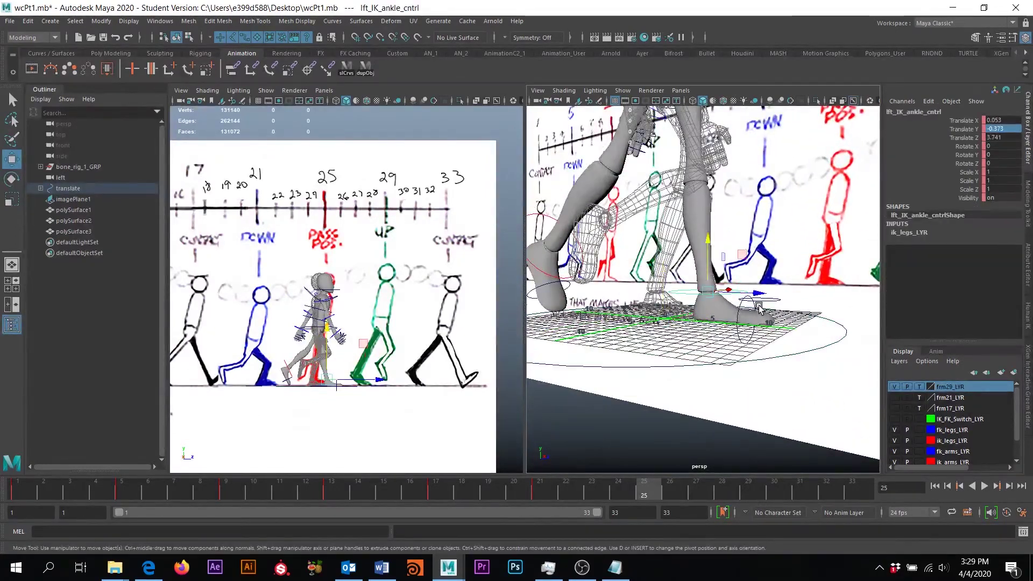
{"action": "right_click_drag", "start_coordinate": [679, 340], "coordinate": [719, 357], "text": "alt"}
{"action": "left_click_drag", "start_coordinate": [719, 357], "coordinate": [733, 355], "text": "alt"}
{"action": "right_click_drag", "start_coordinate": [330, 379], "coordinate": [393, 402], "text": "alt"}
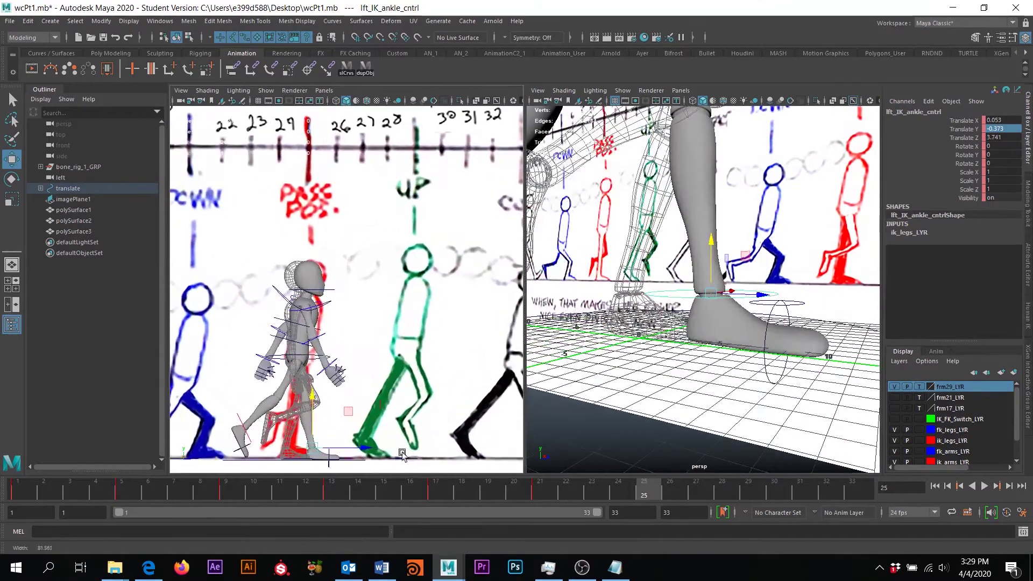
{"action": "middle_click_drag", "start_coordinate": [393, 403], "coordinate": [406, 345], "text": "alt"}
{"action": "right_click_drag", "start_coordinate": [407, 342], "coordinate": [425, 367], "text": "alt"}
{"action": "left_click_drag", "start_coordinate": [368, 403], "coordinate": [337, 405]}
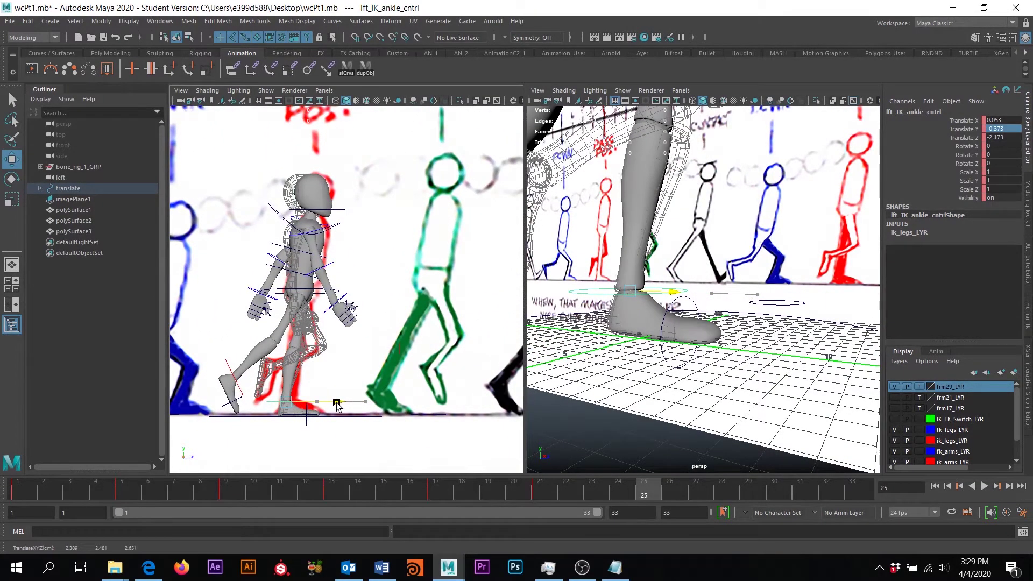
Step: Position the right IK ankle control over the templated raised foot at about Translate Y 6.18, Translate Z -4.24 and Rotate X 100.6
{"action": "left_click_drag", "start_coordinate": [635, 192], "coordinate": [667, 226], "text": "alt"}
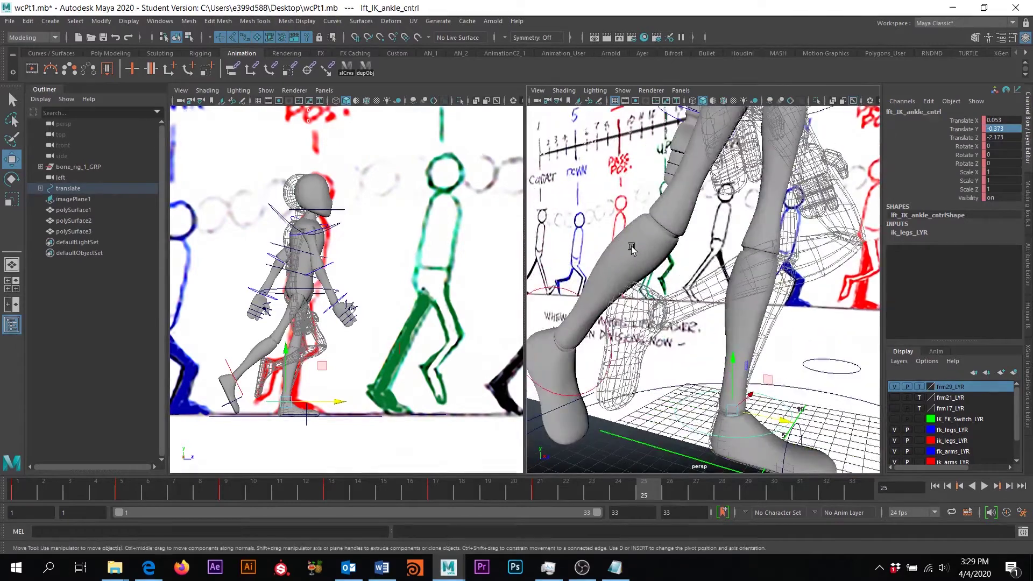
{"action": "left_click", "coordinate": [599, 384]}
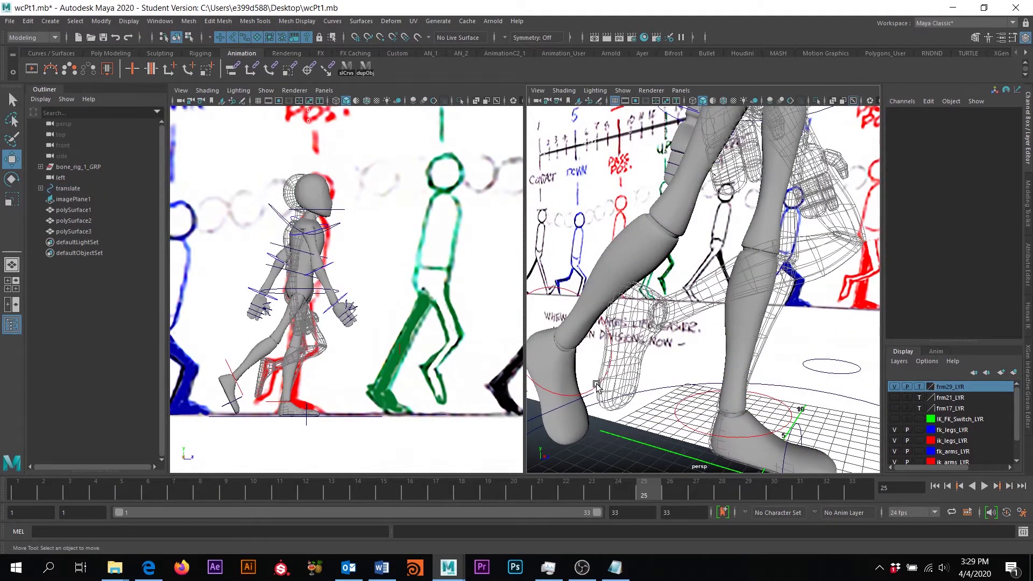
{"action": "left_click_drag", "start_coordinate": [593, 339], "coordinate": [661, 313], "text": "alt"}
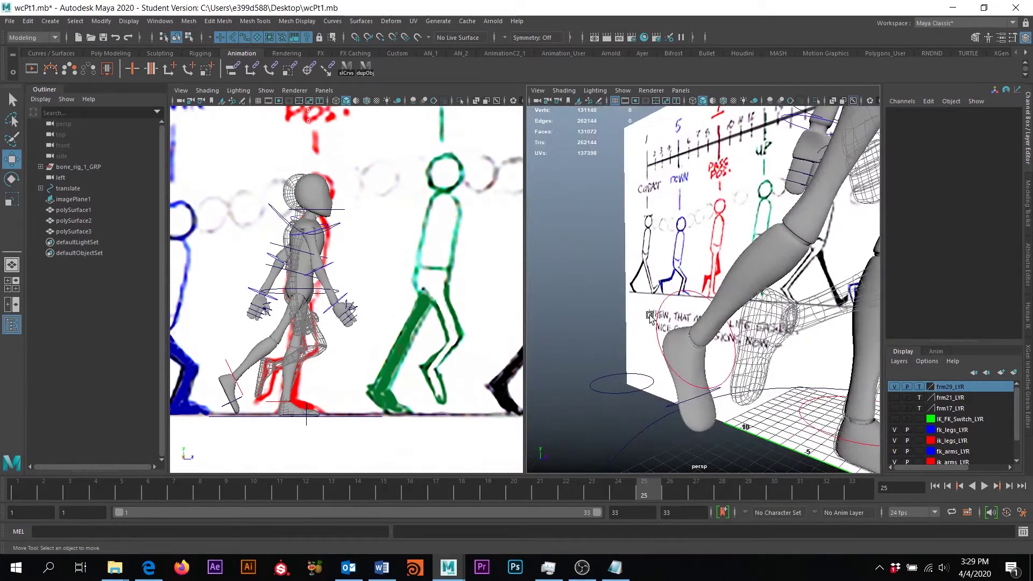
{"action": "left_click", "coordinate": [652, 319]}
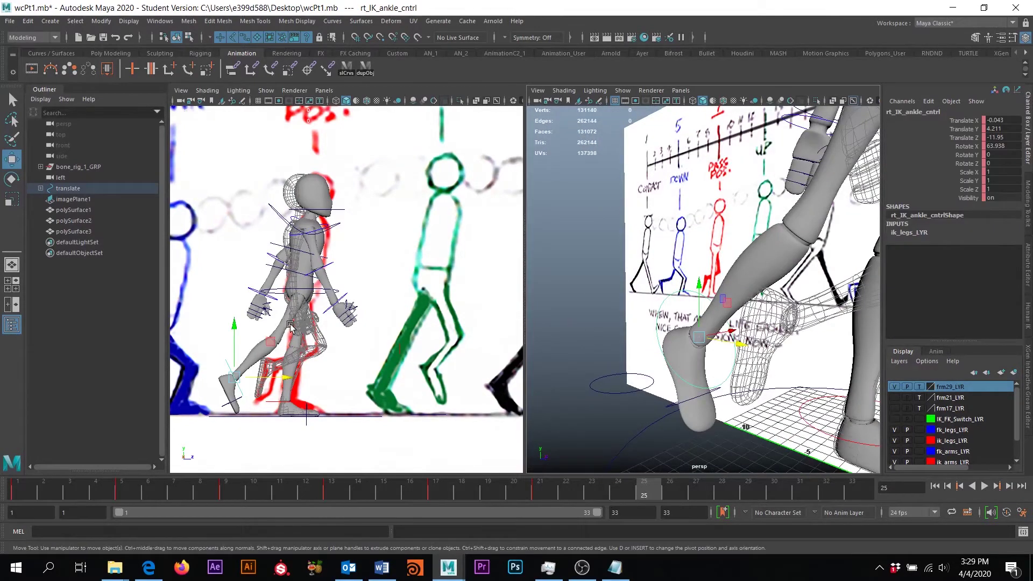
{"action": "left_click_drag", "start_coordinate": [231, 382], "coordinate": [323, 347]}
{"action": "key", "text": "e"}
{"action": "scroll", "coordinate": [328, 323], "scroll_direction": "up", "scroll_amount": 5}
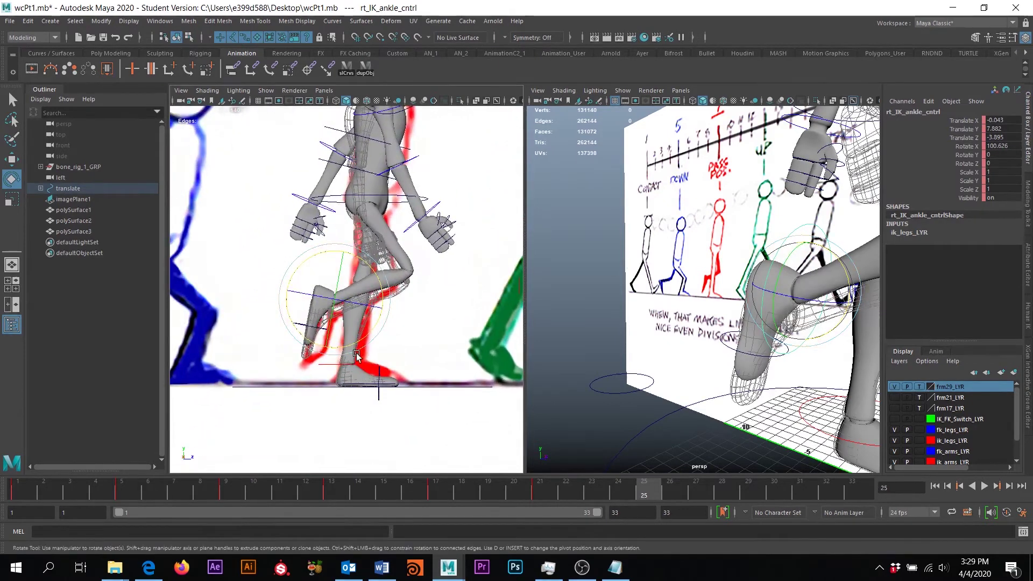
{"action": "key", "text": "w"}
{"action": "left_click_drag", "start_coordinate": [337, 303], "coordinate": [331, 311]}
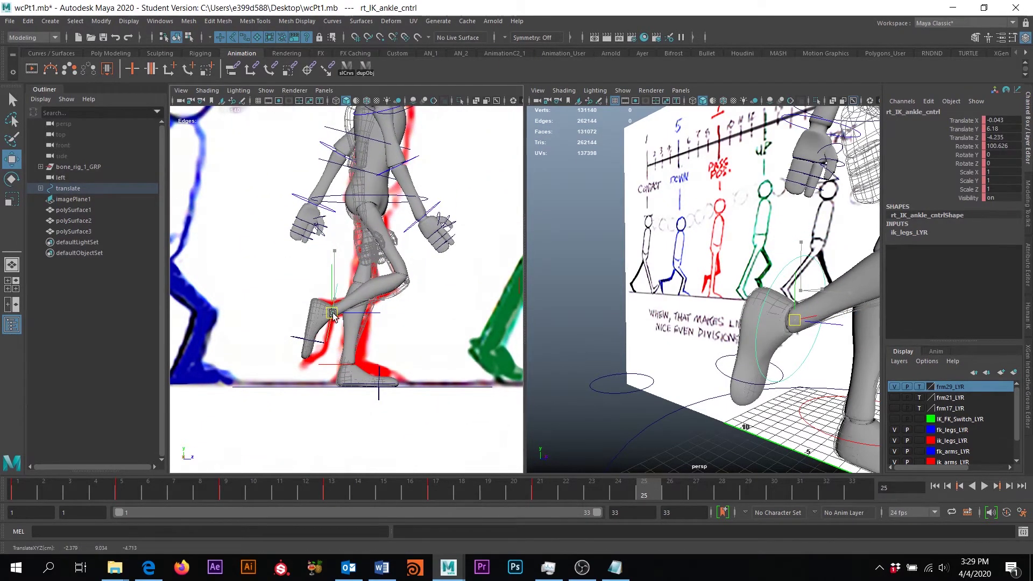
Step: Tilt the hip control to match the mirrored guide, rotating it to about X -1.5, Y -9.9, Z 4.65
{"action": "scroll", "coordinate": [332, 312], "scroll_direction": "down", "scroll_amount": 2}
{"action": "left_click_drag", "start_coordinate": [748, 341], "coordinate": [697, 342], "text": "alt"}
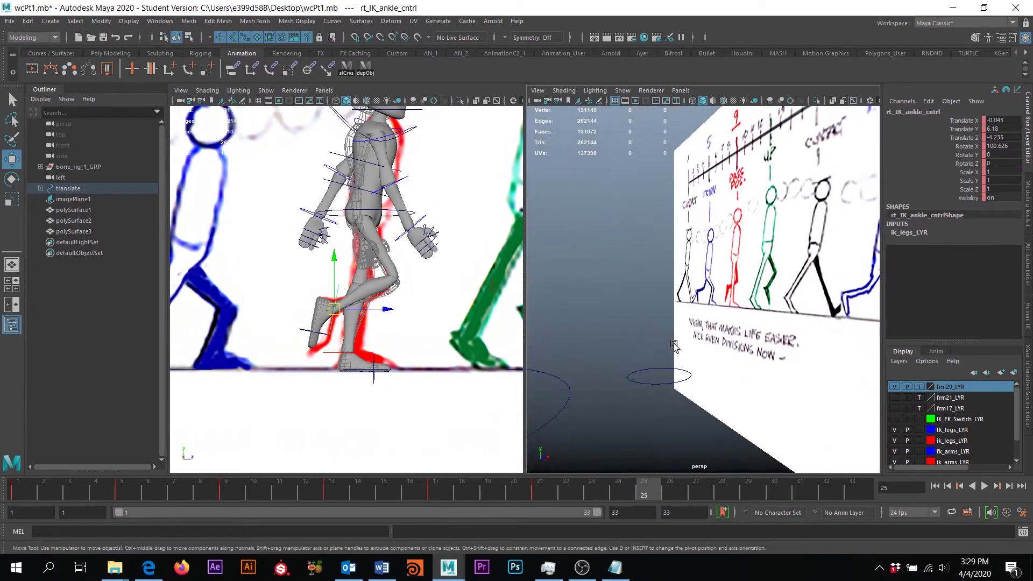
{"action": "middle_click_drag", "start_coordinate": [611, 350], "coordinate": [713, 344], "text": "alt"}
{"action": "scroll", "coordinate": [710, 301], "scroll_direction": "down", "scroll_amount": 2}
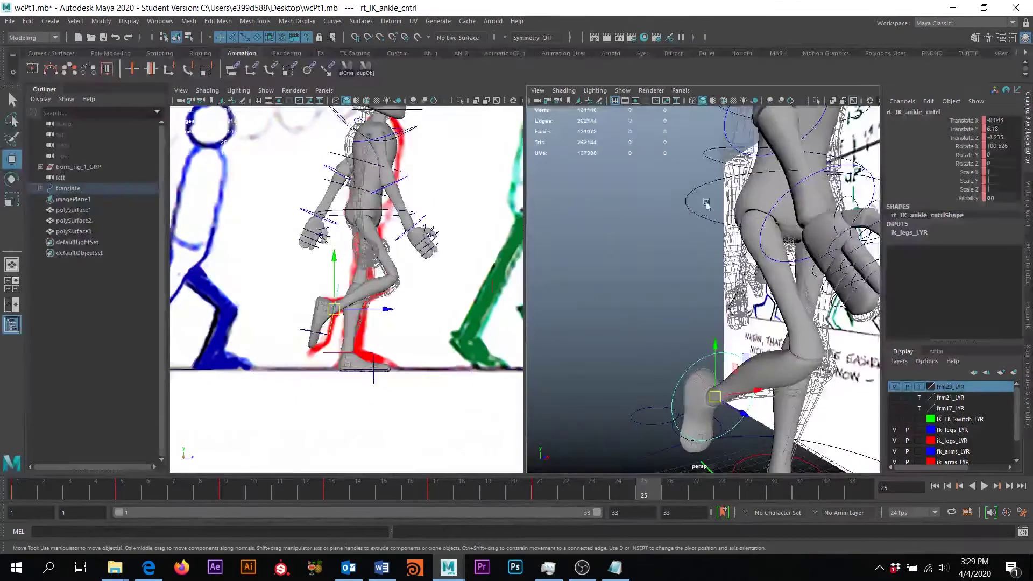
{"action": "left_click", "coordinate": [736, 184]}
{"action": "left_click", "coordinate": [736, 184]}
{"action": "left_click_drag", "start_coordinate": [736, 184], "coordinate": [755, 286], "text": "alt"}
{"action": "key", "text": "e"}
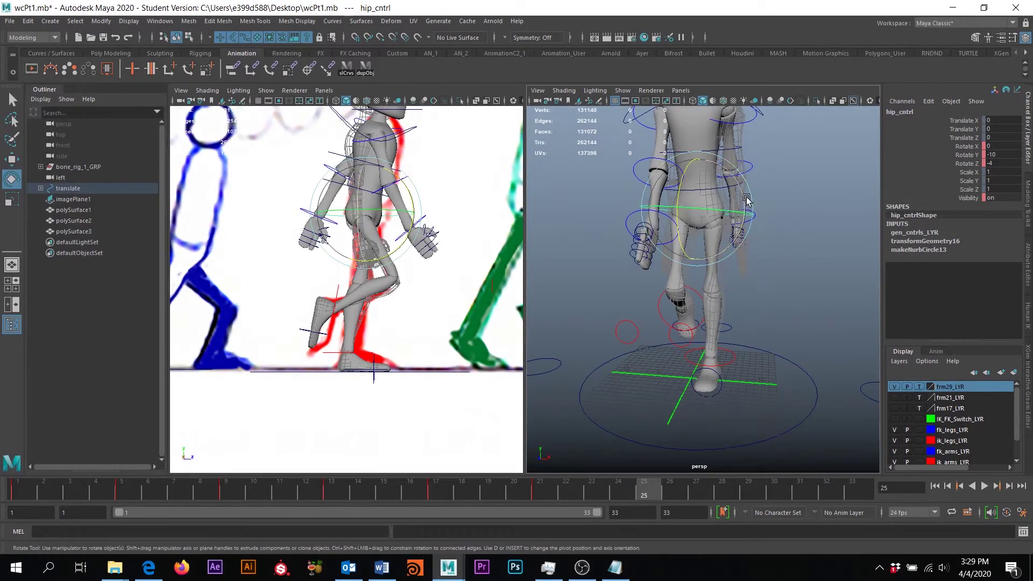
{"action": "left_click_drag", "start_coordinate": [744, 195], "coordinate": [741, 187]}
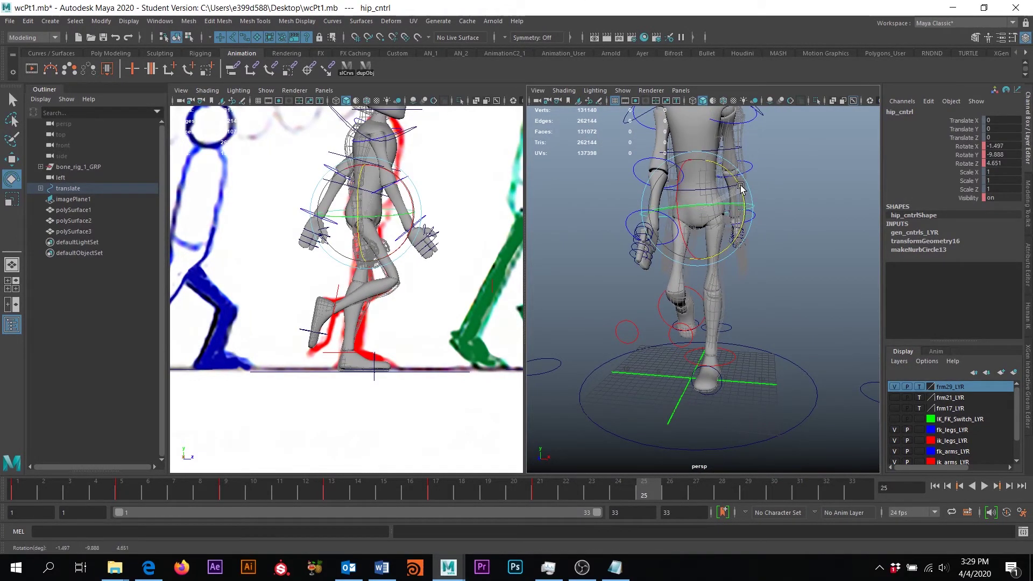
Step: Shift the root control sideways over the planted foot and set its Translate X to 2
{"action": "left_click_drag", "start_coordinate": [695, 369], "coordinate": [739, 395], "text": "alt"}
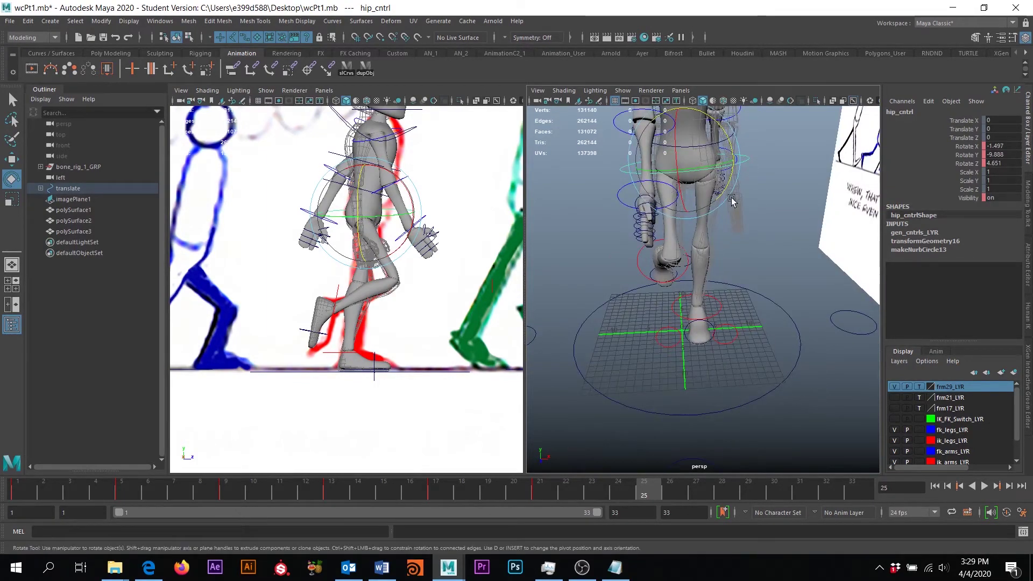
{"action": "left_click_drag", "start_coordinate": [732, 200], "coordinate": [721, 217], "text": "alt"}
{"action": "left_click_drag", "start_coordinate": [721, 260], "coordinate": [737, 422], "text": "alt"}
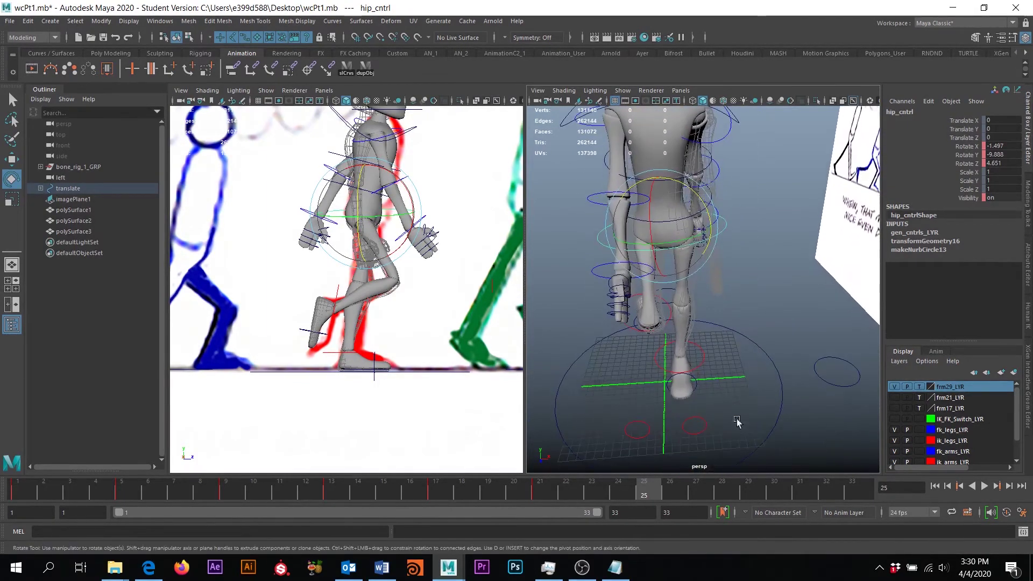
{"action": "left_click", "coordinate": [764, 429]}
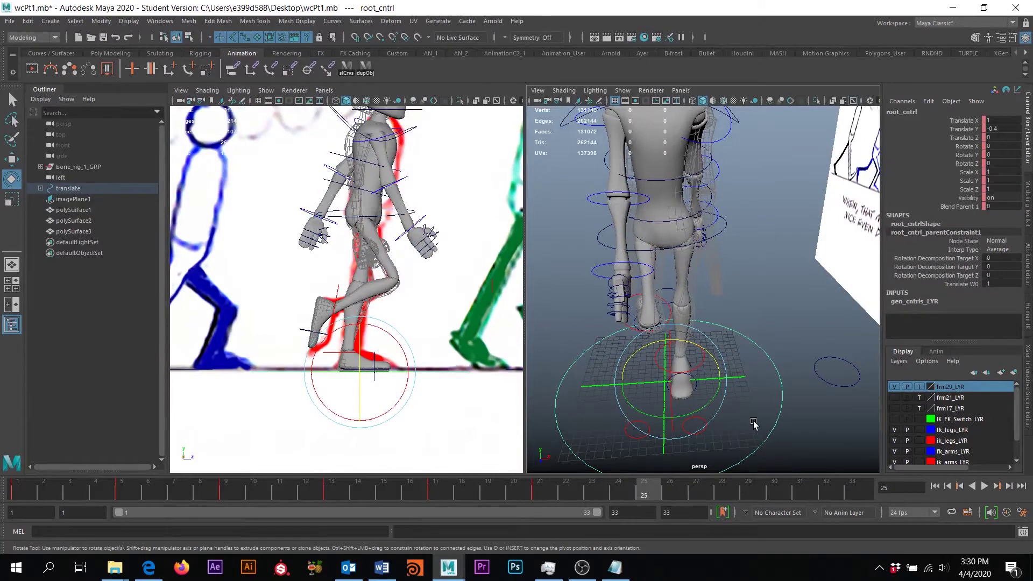
{"action": "key", "text": "w"}
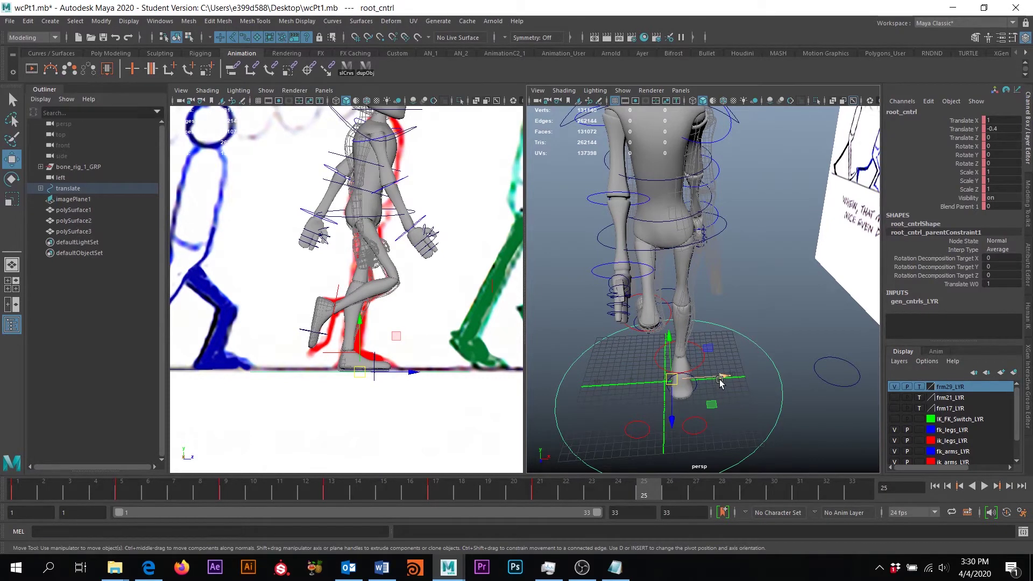
{"action": "left_click_drag", "start_coordinate": [721, 376], "coordinate": [730, 376]}
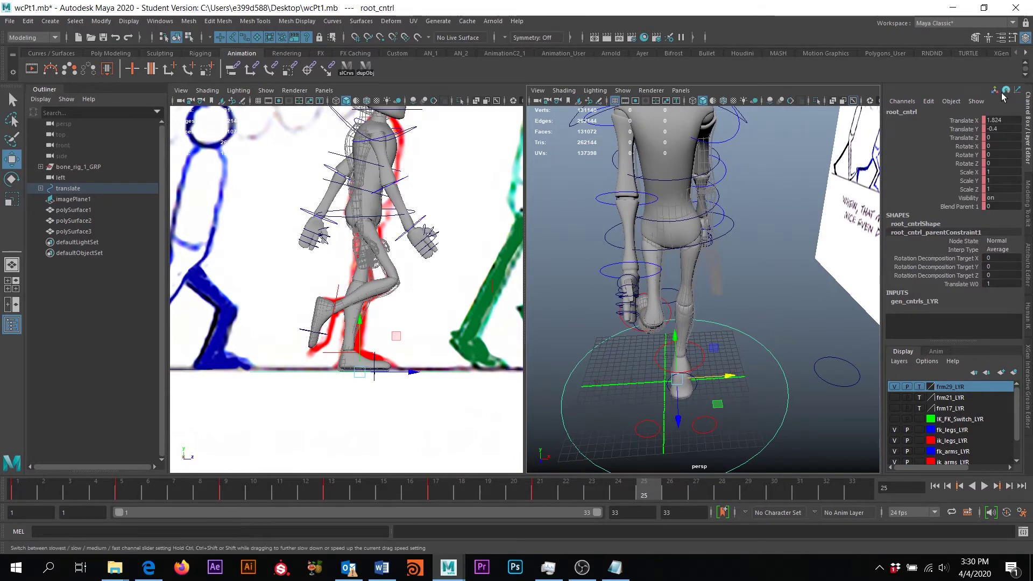
{"action": "double_click", "coordinate": [1000, 120]}
{"action": "type", "text": "2"}
{"action": "key", "text": "Return"}
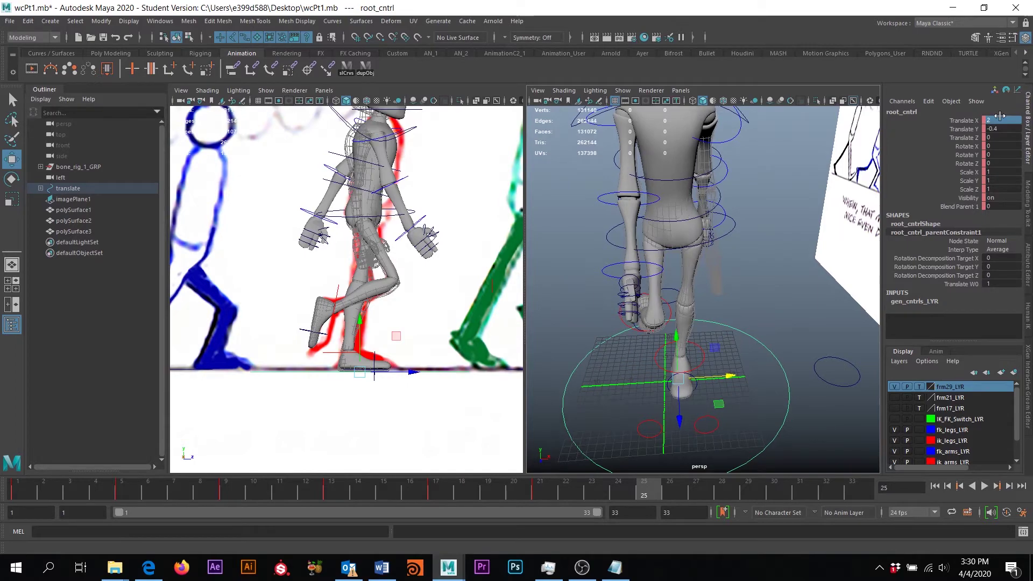
Step: Clean up the hip control's tilt at frame 25 by setting Rotate X to 0, Rotate Y to -5 and Rotate Z to 4
{"action": "left_click_drag", "start_coordinate": [641, 202], "coordinate": [716, 246], "text": "alt"}
{"action": "left_click", "coordinate": [680, 271]}
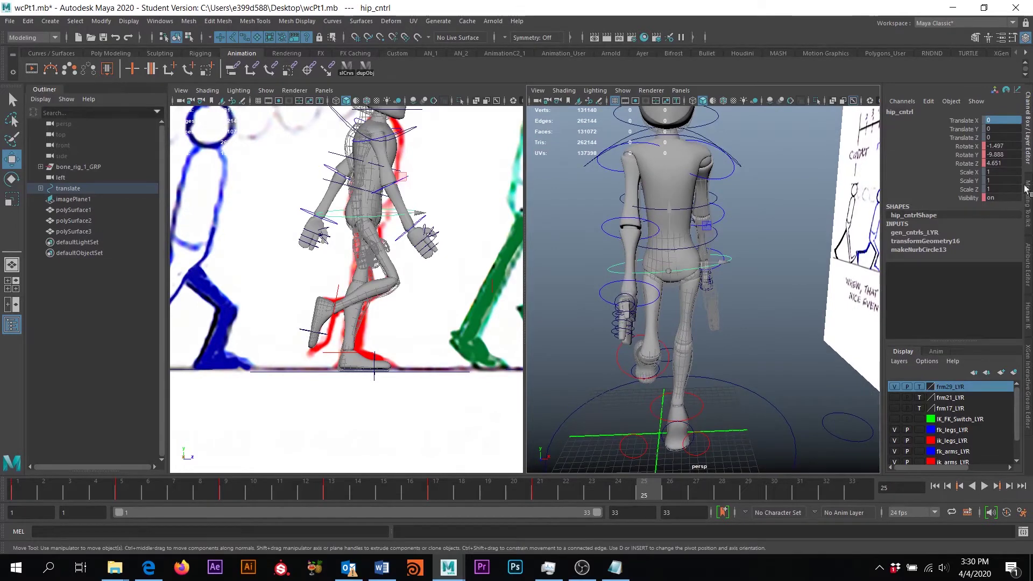
{"action": "double_click", "coordinate": [1004, 145]}
{"action": "type", "text": "0"}
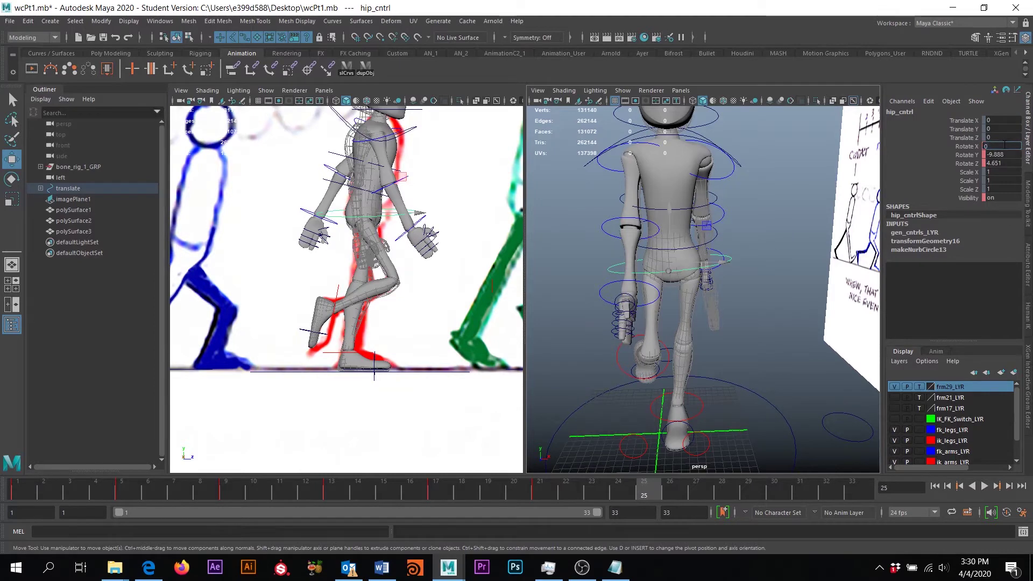
{"action": "key", "text": "Tab"}
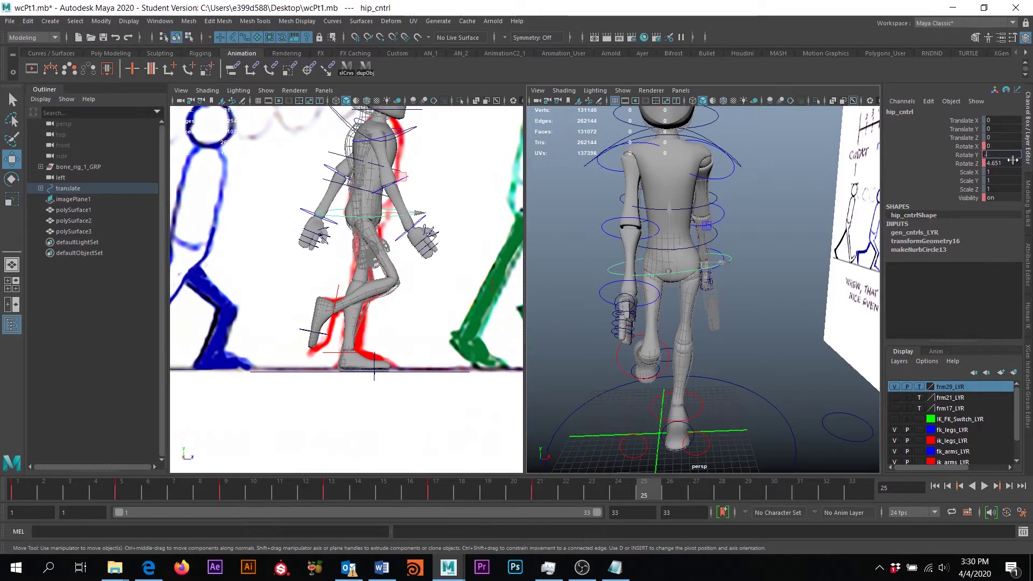
{"action": "type", "text": "-5"}
{"action": "key", "text": "Return"}
{"action": "left_click_drag", "start_coordinate": [619, 300], "coordinate": [716, 291], "text": "alt"}
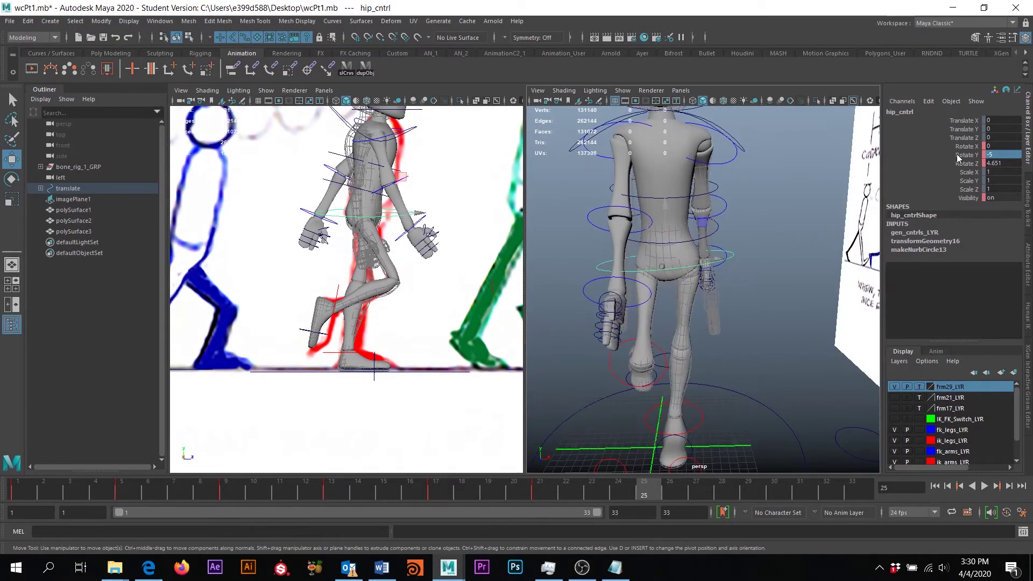
{"action": "mouse_move", "coordinate": [785, 217]}
{"action": "left_mouse_down", "text": "alt"}
{"action": "mouse_move", "coordinate": [768, 216]}
{"action": "mouse_move", "coordinate": [796, 215]}
{"action": "left_mouse_up", "text": "alt"}
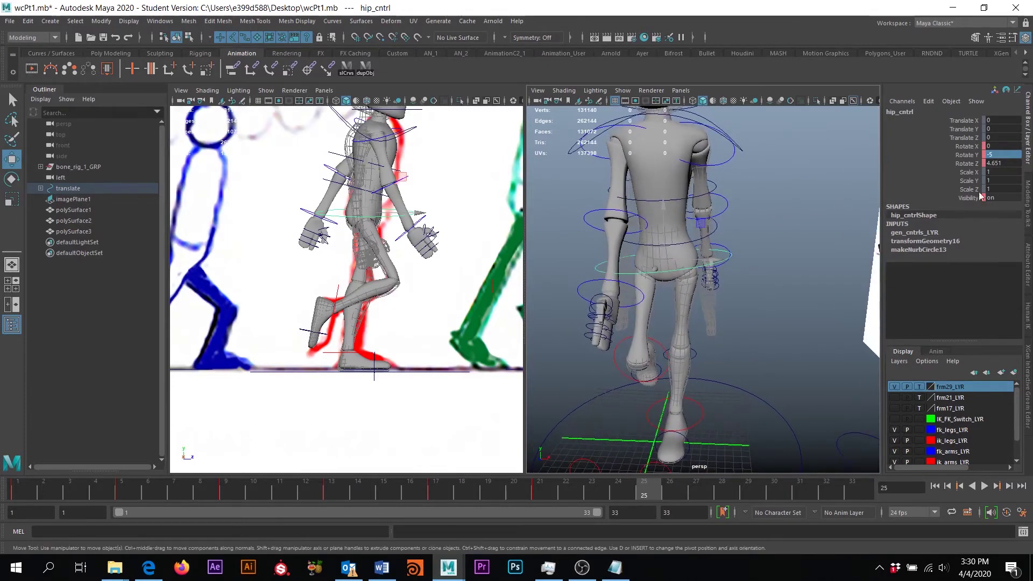
{"action": "double_click", "coordinate": [1008, 164]}
{"action": "type", "text": "4"}
{"action": "key", "text": "Return"}
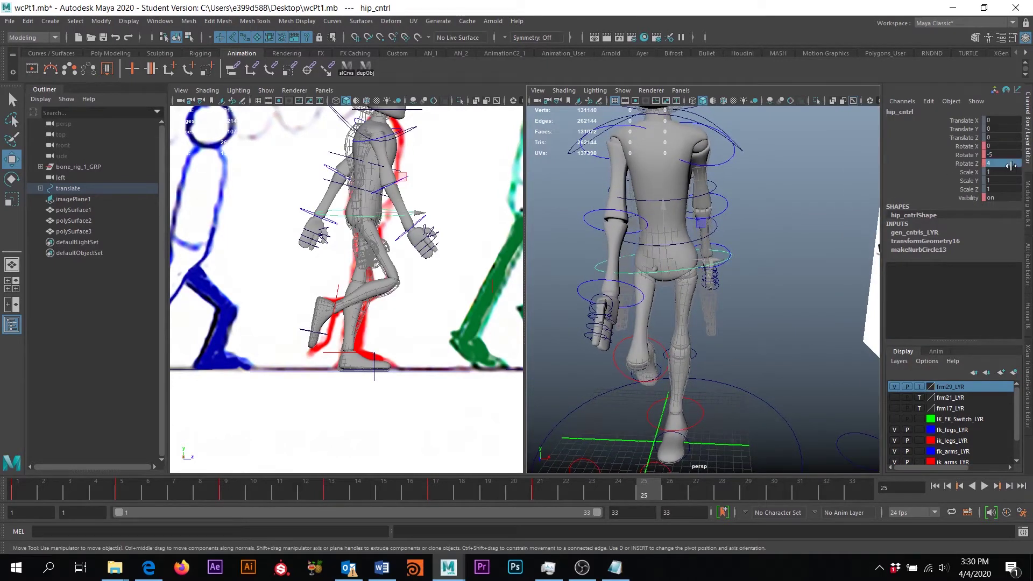
Step: Straighten the torso toward the upright passing pose by setting the lower spine control's Rotate X to 5
{"action": "left_click_drag", "start_coordinate": [818, 219], "coordinate": [635, 289], "text": "alt"}
{"action": "middle_click_drag", "start_coordinate": [650, 277], "coordinate": [666, 353], "text": "alt"}
{"action": "scroll", "coordinate": [376, 219], "scroll_direction": "down", "scroll_amount": 4}
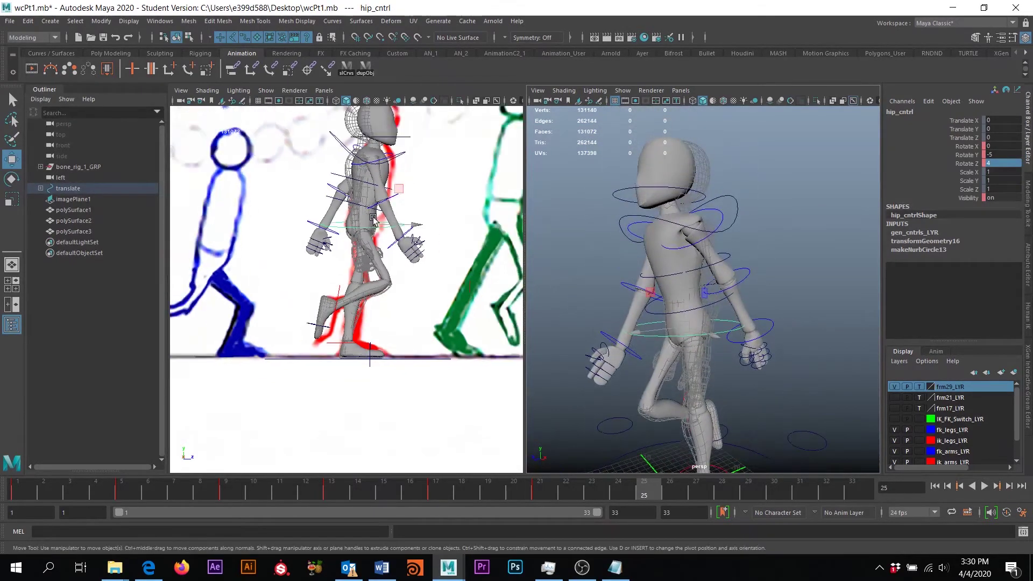
{"action": "middle_click_drag", "start_coordinate": [376, 217], "coordinate": [380, 237], "text": "alt"}
{"action": "middle_click_drag", "start_coordinate": [267, 186], "coordinate": [296, 254], "text": "alt"}
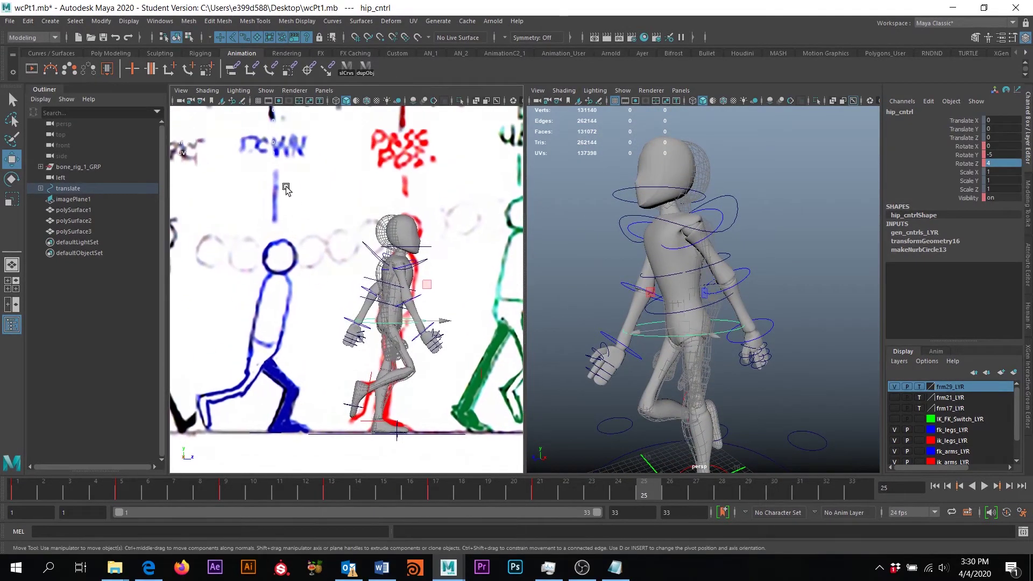
{"action": "left_click", "coordinate": [440, 300]}
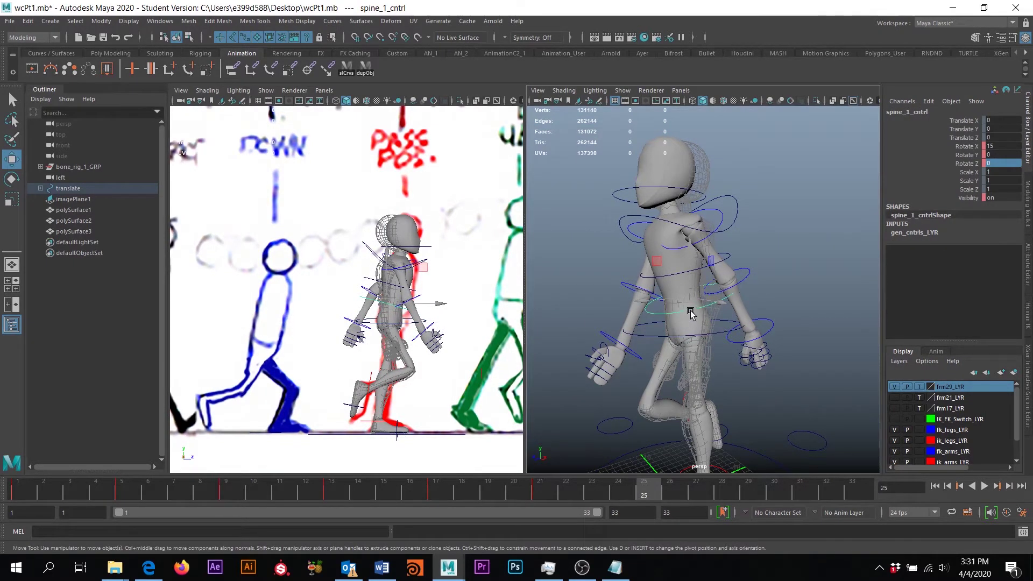
{"action": "key", "text": "e"}
{"action": "left_click_drag", "start_coordinate": [649, 290], "coordinate": [646, 280]}
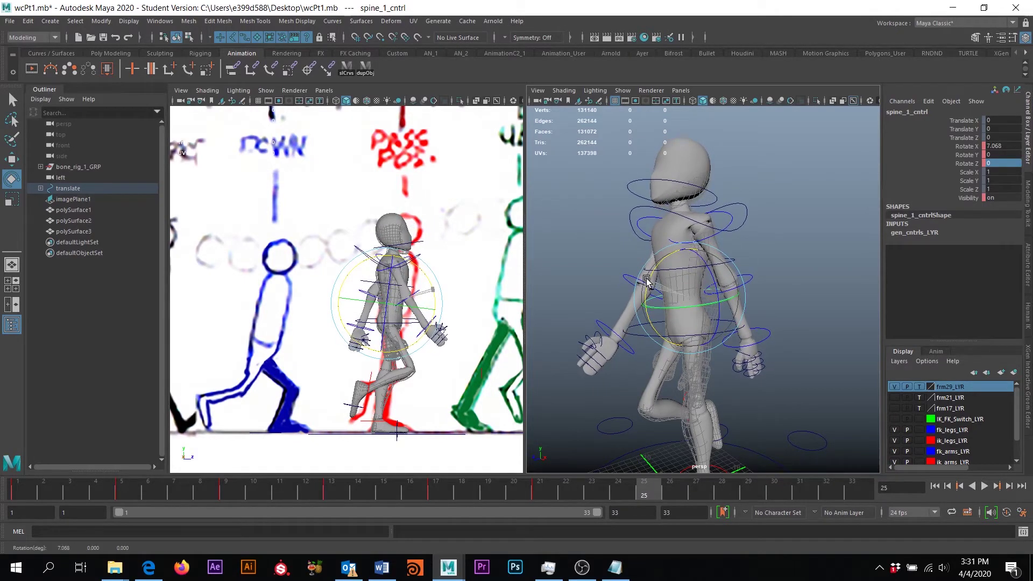
{"action": "scroll", "coordinate": [393, 247], "scroll_direction": "down", "scroll_amount": 2}
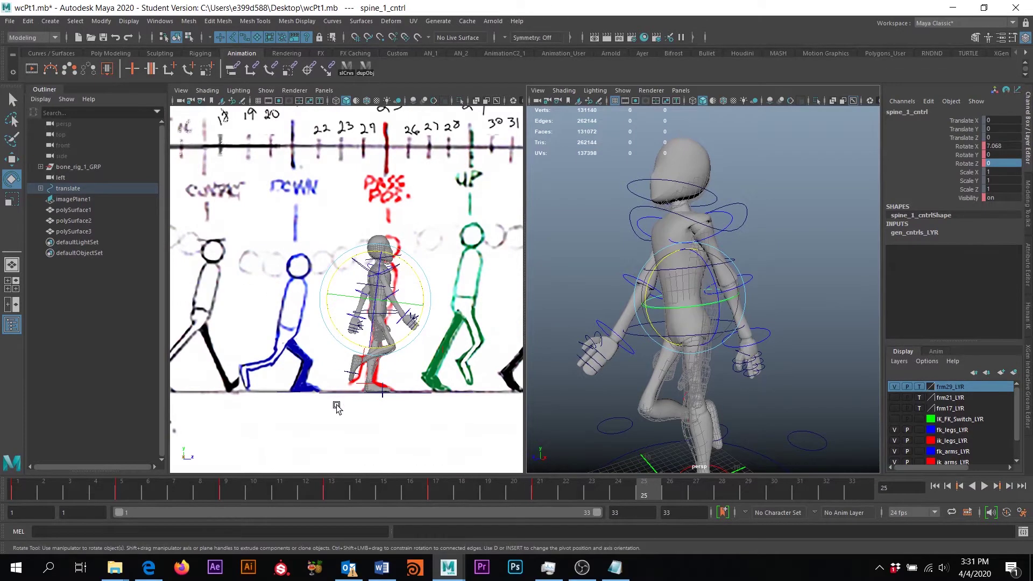
{"action": "double_click", "coordinate": [1000, 145]}
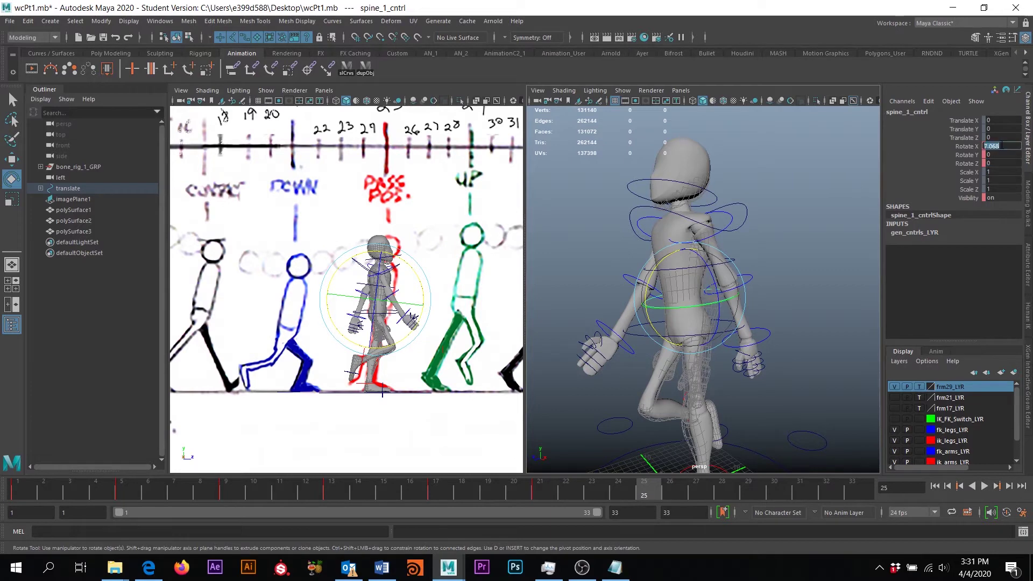
{"action": "key", "text": "Return"}
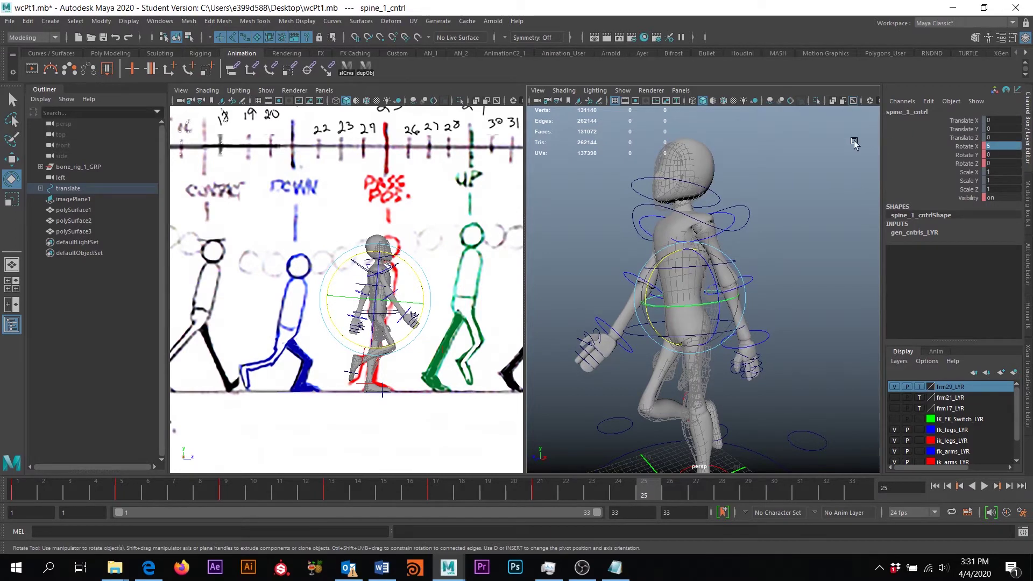
Step: Remove the twist from the upper spine control by setting its Rotate Y to 0
{"action": "left_click", "coordinate": [739, 253]}
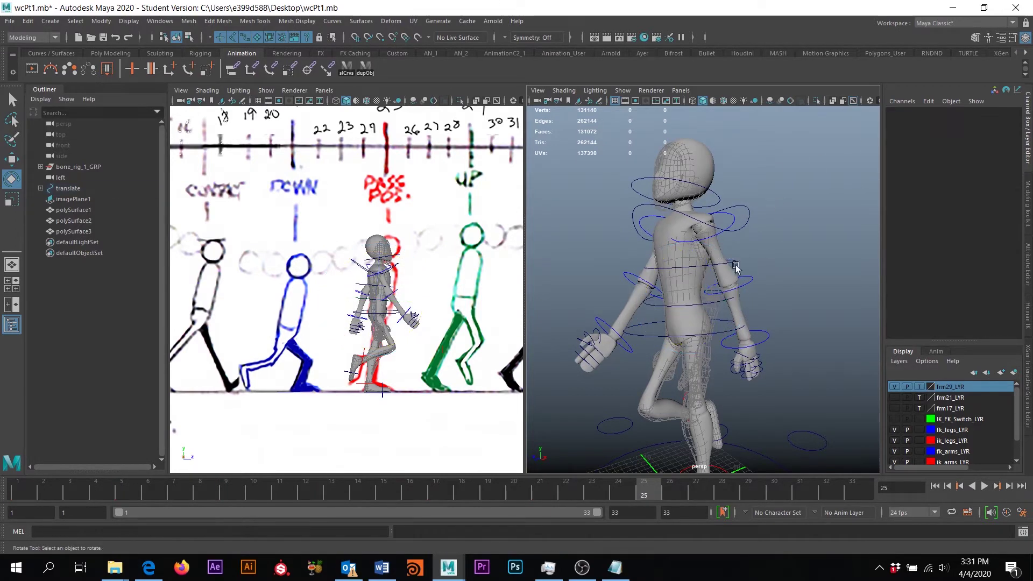
{"action": "left_click", "coordinate": [678, 267]}
{"action": "left_click_drag", "start_coordinate": [674, 269], "coordinate": [722, 283], "text": "alt"}
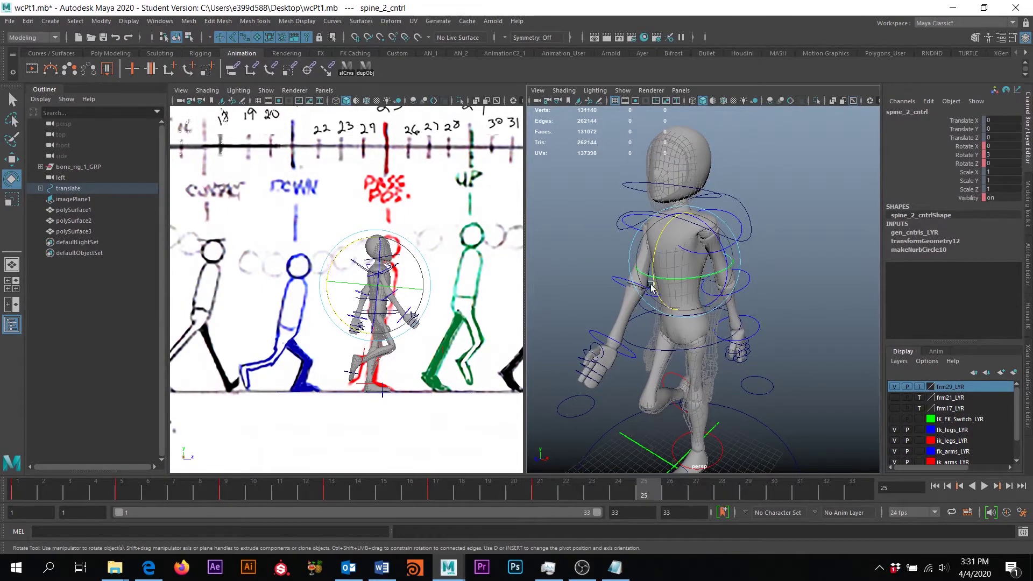
{"action": "double_click", "coordinate": [1004, 155]}
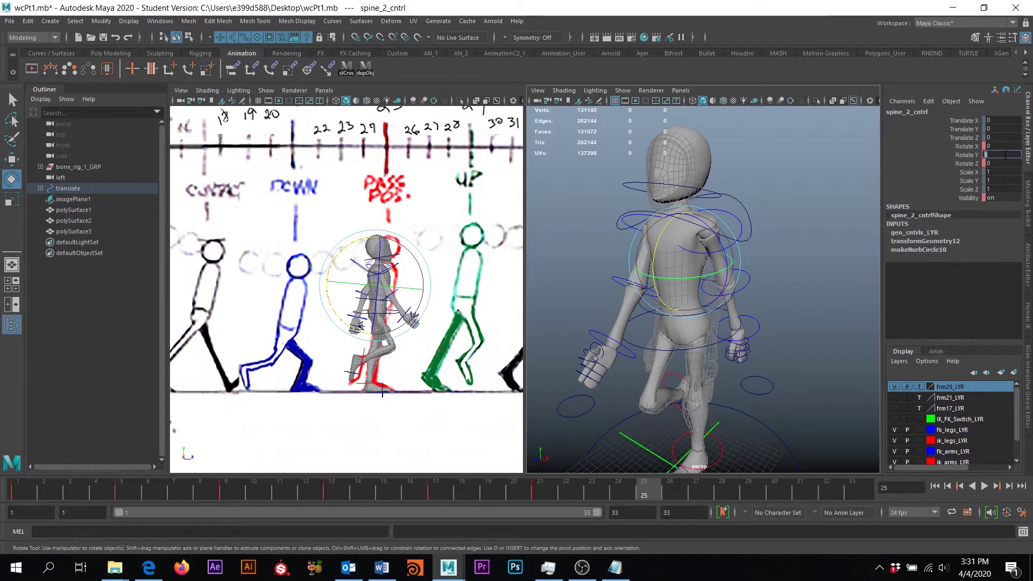
{"action": "key", "text": "Return"}
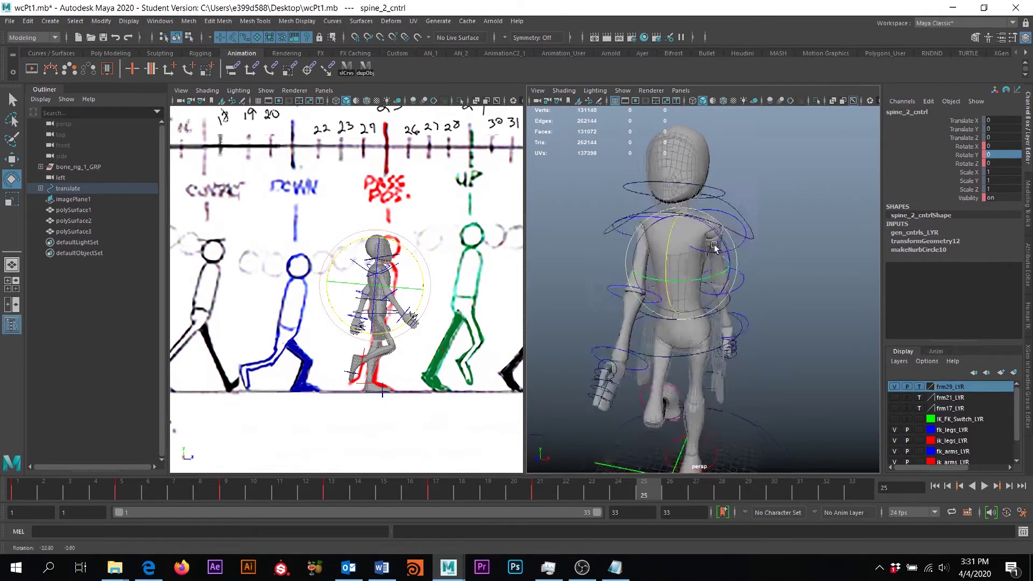
{"action": "left_click_drag", "start_coordinate": [705, 237], "coordinate": [736, 242], "text": "alt"}
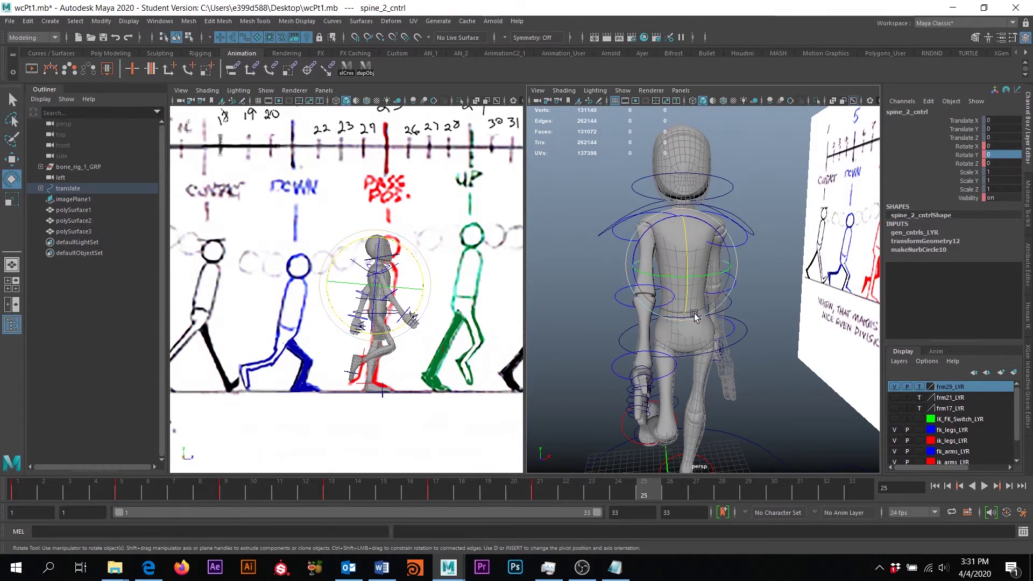
{"action": "left_click_drag", "start_coordinate": [695, 318], "coordinate": [681, 314], "text": "alt"}
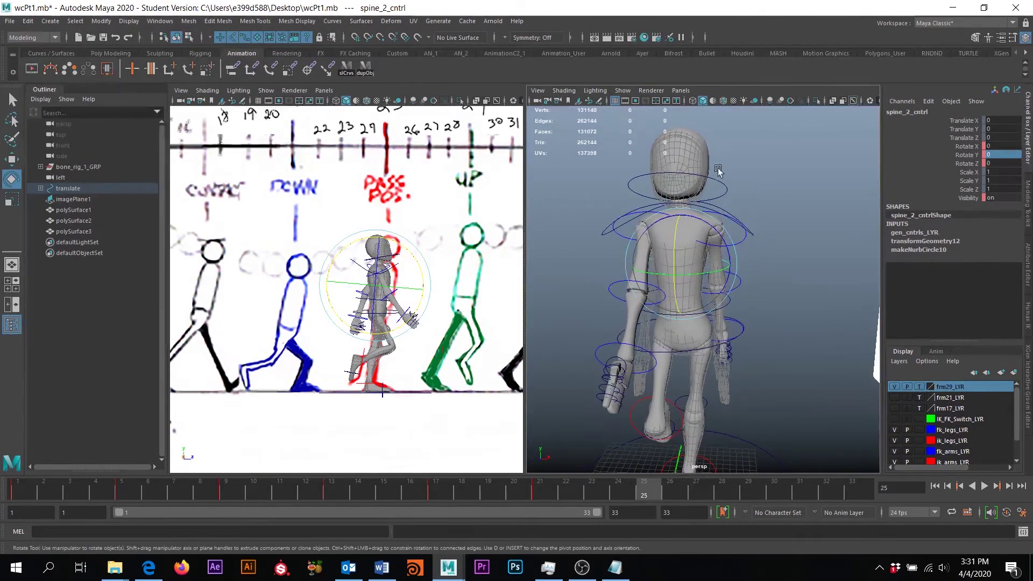
{"action": "left_click", "coordinate": [782, 333]}
{"action": "key", "text": "ctrl+z"}
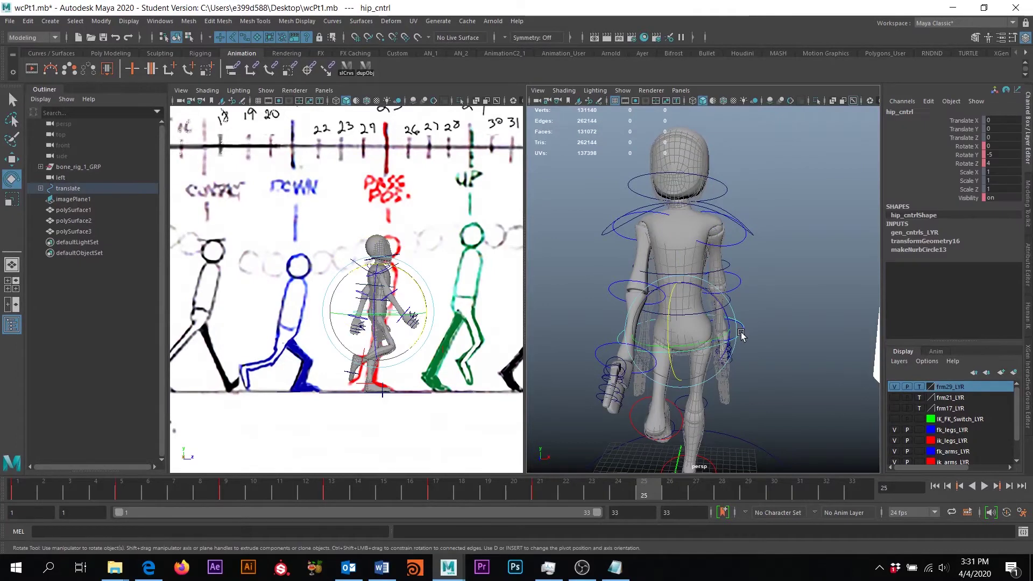
{"action": "left_click", "coordinate": [772, 303]}
{"action": "left_click", "coordinate": [727, 305]}
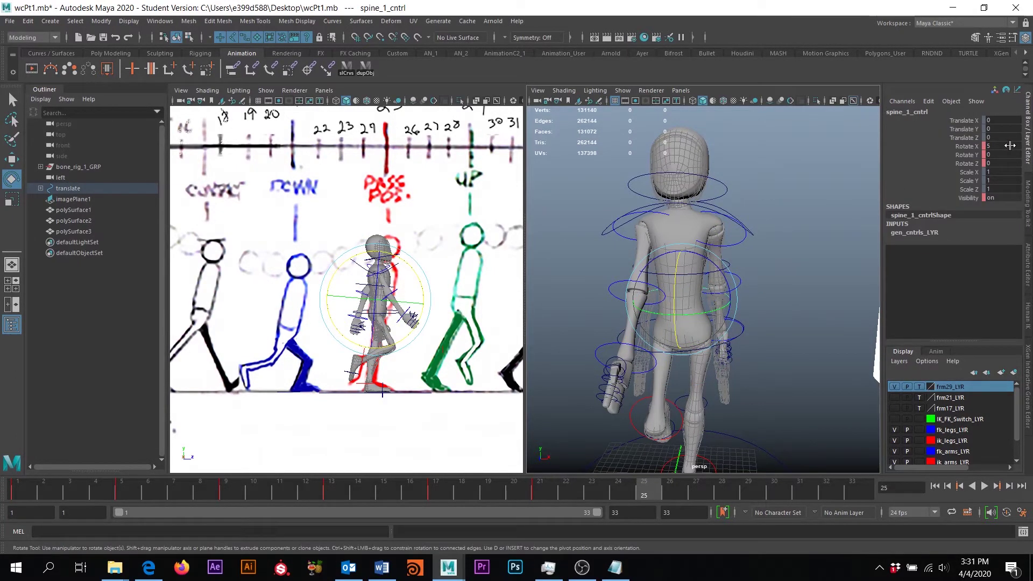
Step: Level the head and face it forward by setting the head control's Rotate X to -5 and Rotate Y to 0
{"action": "left_click", "coordinate": [718, 180]}
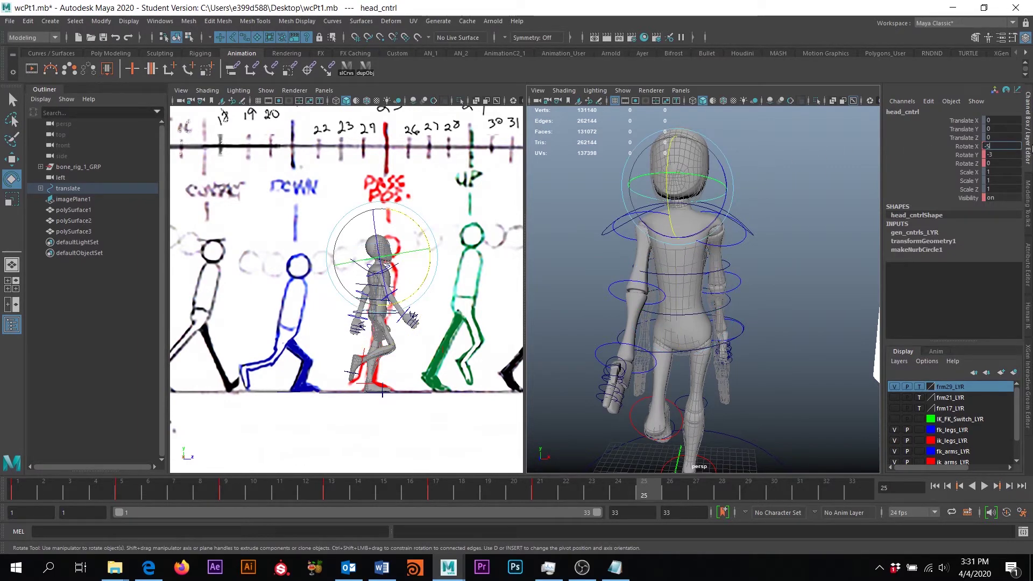
{"action": "type", "text": "-5"}
{"action": "key", "text": "Return"}
{"action": "left_click", "coordinate": [993, 155]}
{"action": "type", "text": "-5"}
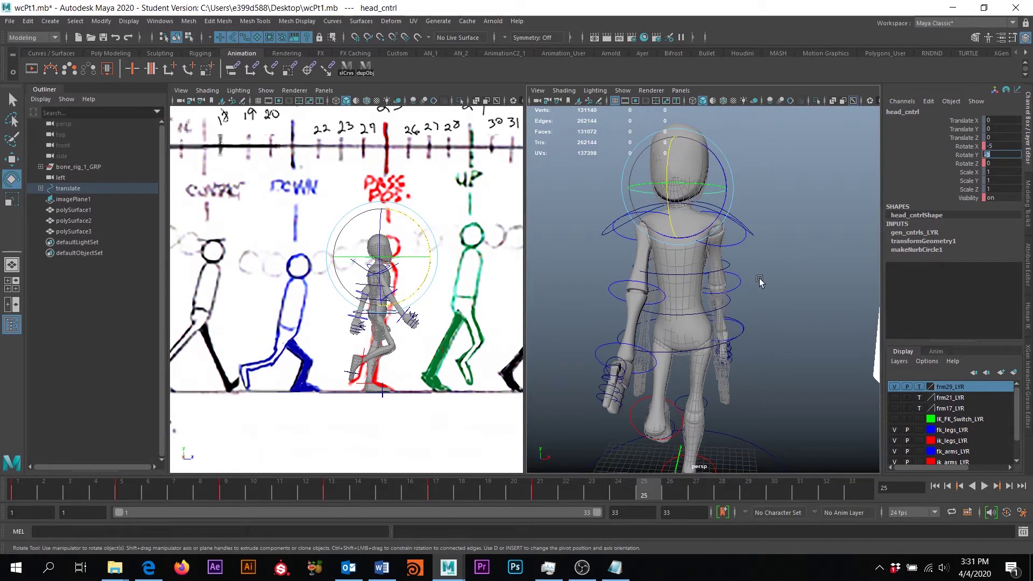
{"action": "left_click", "coordinate": [699, 276]}
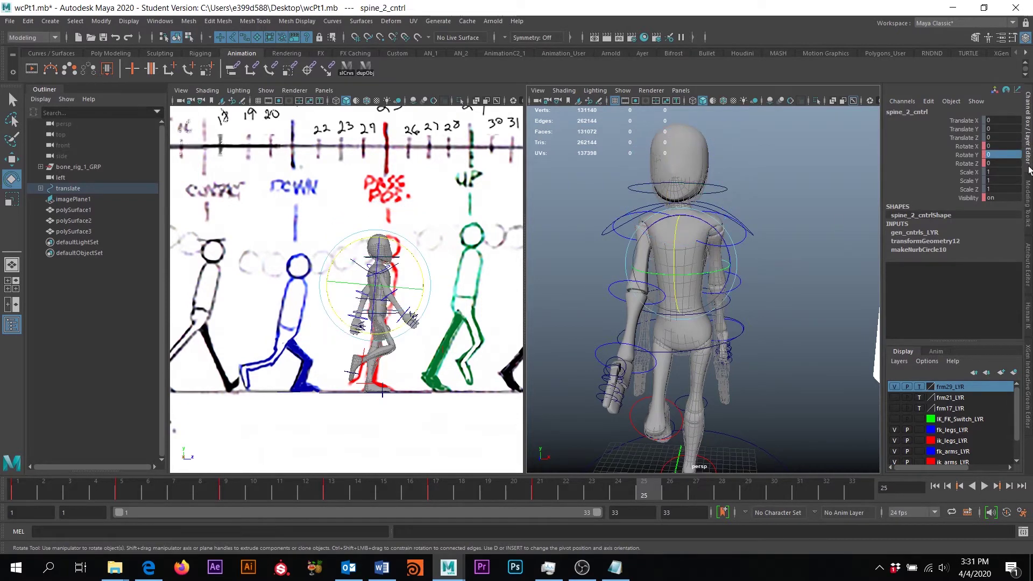
{"action": "left_click", "coordinate": [713, 189]}
{"action": "left_click", "coordinate": [991, 155]}
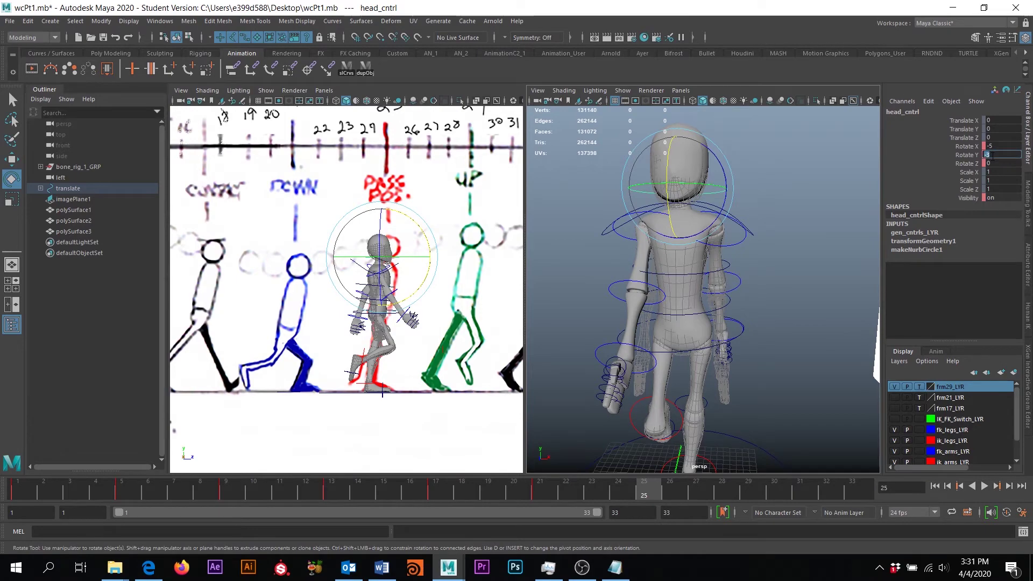
{"action": "type", "text": "0"}
{"action": "key", "text": "Return"}
Step: Rotate the right FK shoulder control to swing the right arm back down alongside the torso
{"action": "left_click_drag", "start_coordinate": [743, 269], "coordinate": [656, 314], "text": "alt"}
{"action": "left_click_drag", "start_coordinate": [713, 311], "coordinate": [860, 306], "text": "alt"}
{"action": "left_click", "coordinate": [841, 275]}
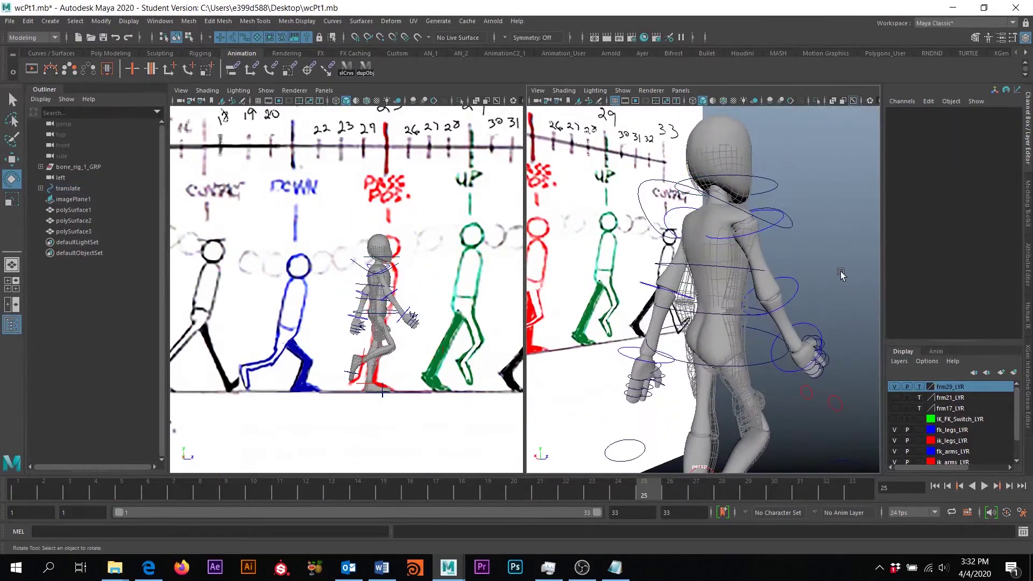
{"action": "left_click", "coordinate": [766, 231]}
{"action": "left_click_drag", "start_coordinate": [807, 267], "coordinate": [761, 281], "text": "alt"}
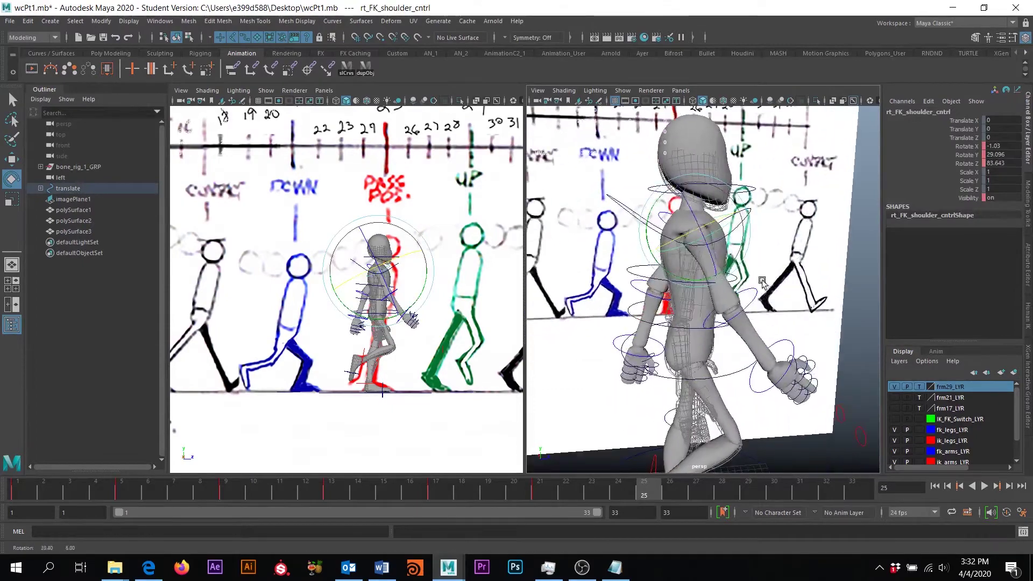
{"action": "left_click_drag", "start_coordinate": [656, 203], "coordinate": [543, 252]}
{"action": "middle_click_drag", "start_coordinate": [675, 280], "coordinate": [702, 282], "text": "alt"}
{"action": "left_click_drag", "start_coordinate": [702, 283], "coordinate": [584, 250], "text": "alt"}
Step: Rotate the right FK elbow to about X 0.5, Y 15.1, Z 3.6 and the right FK wrist to about Y 8.1
{"action": "left_click", "coordinate": [790, 296]}
{"action": "left_click", "coordinate": [626, 220]}
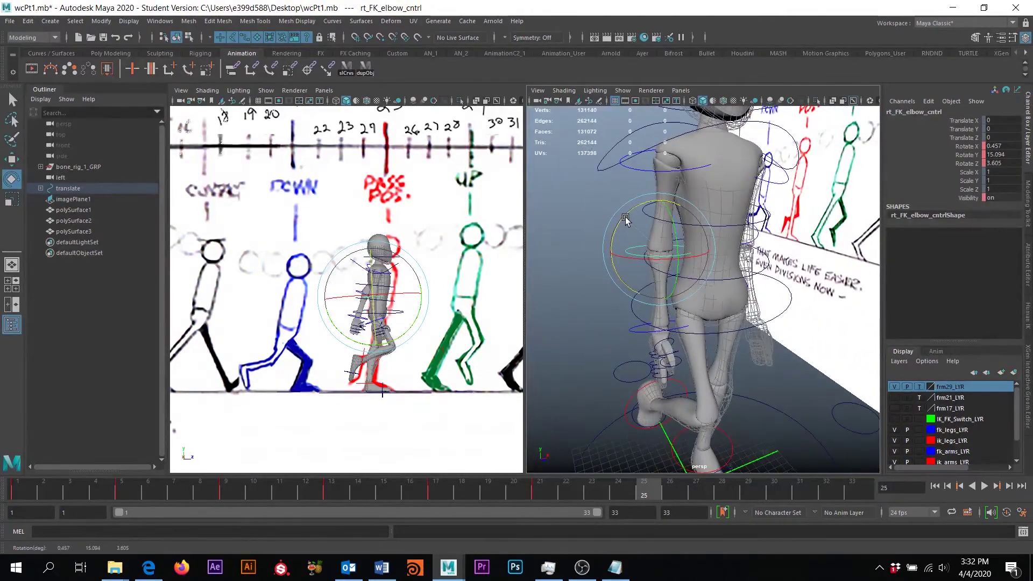
{"action": "left_click_drag", "start_coordinate": [629, 219], "coordinate": [750, 277], "text": "alt"}
{"action": "left_click", "coordinate": [702, 291]}
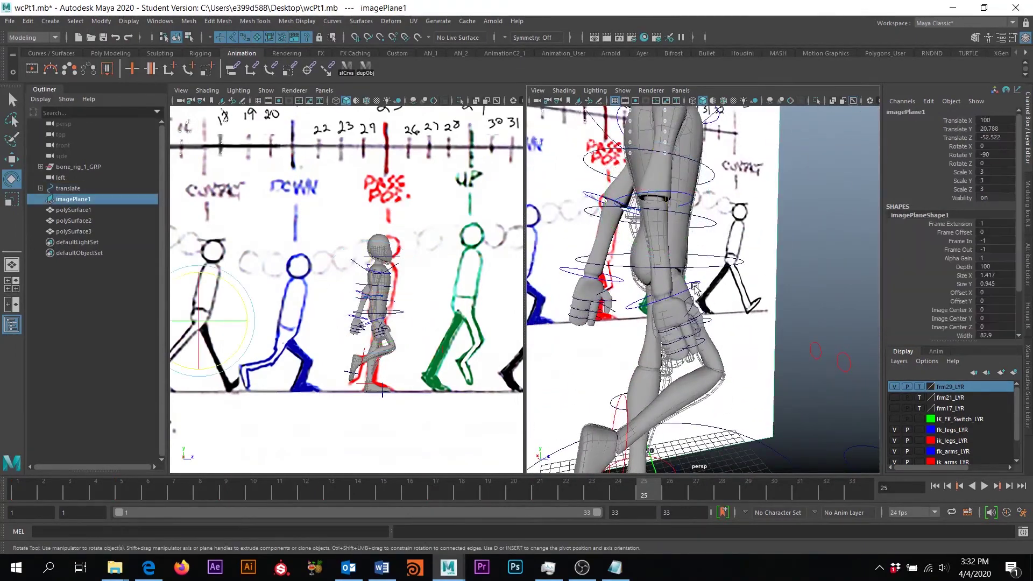
{"action": "left_click", "coordinate": [700, 283]}
{"action": "left_click_drag", "start_coordinate": [618, 273], "coordinate": [803, 302]}
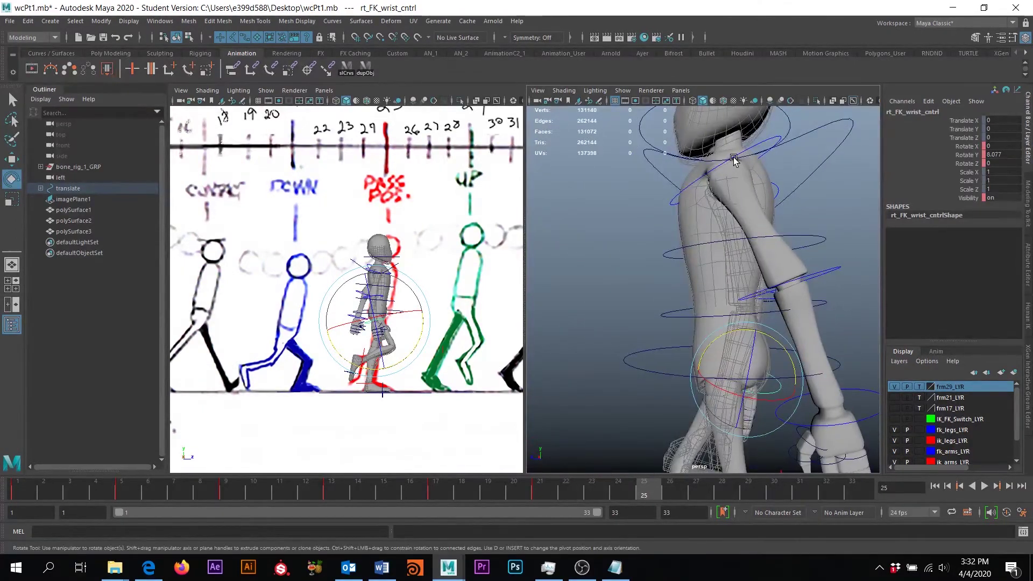
Step: Swing the left arm down beside the body at the FK shoulder, rotating the left FK elbow to about X -0.3, Y -19.6, Z 1.4
{"action": "left_click", "coordinate": [764, 145]}
{"action": "left_click", "coordinate": [767, 144]}
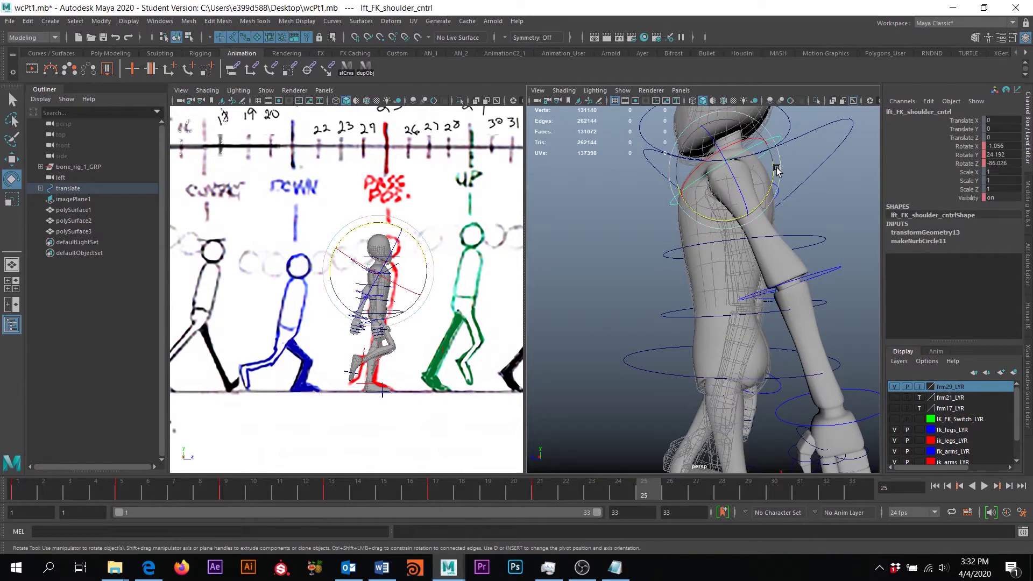
{"action": "left_click_drag", "start_coordinate": [776, 169], "coordinate": [766, 192]}
{"action": "left_click_drag", "start_coordinate": [784, 264], "coordinate": [804, 225], "text": "alt"}
{"action": "left_click", "coordinate": [818, 189]}
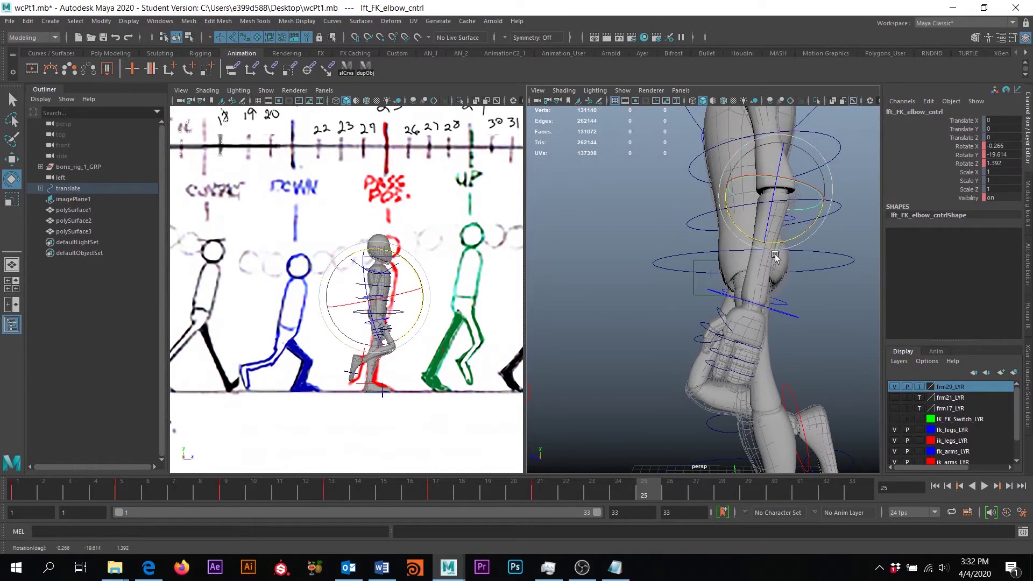
Step: Lower the whole body over the planted foot by setting the root control's Translate Y to -1
{"action": "left_click_drag", "start_coordinate": [754, 300], "coordinate": [782, 332], "text": "alt"}
{"action": "scroll", "coordinate": [781, 338], "scroll_direction": "down", "scroll_amount": 5}
{"action": "middle_click_drag", "start_coordinate": [781, 345], "coordinate": [779, 303], "text": "alt"}
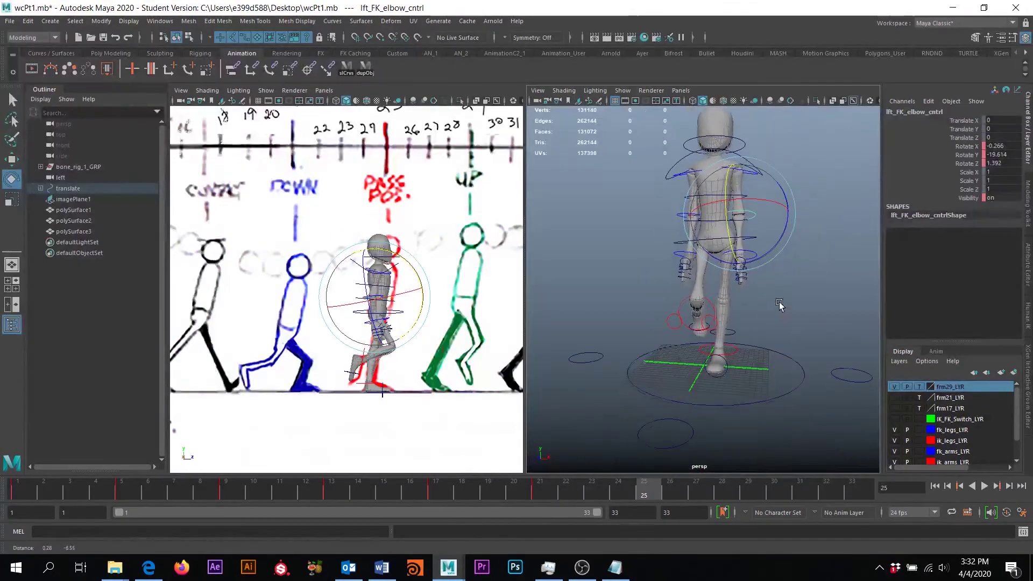
{"action": "left_click", "coordinate": [758, 401]}
{"action": "key", "text": "w"}
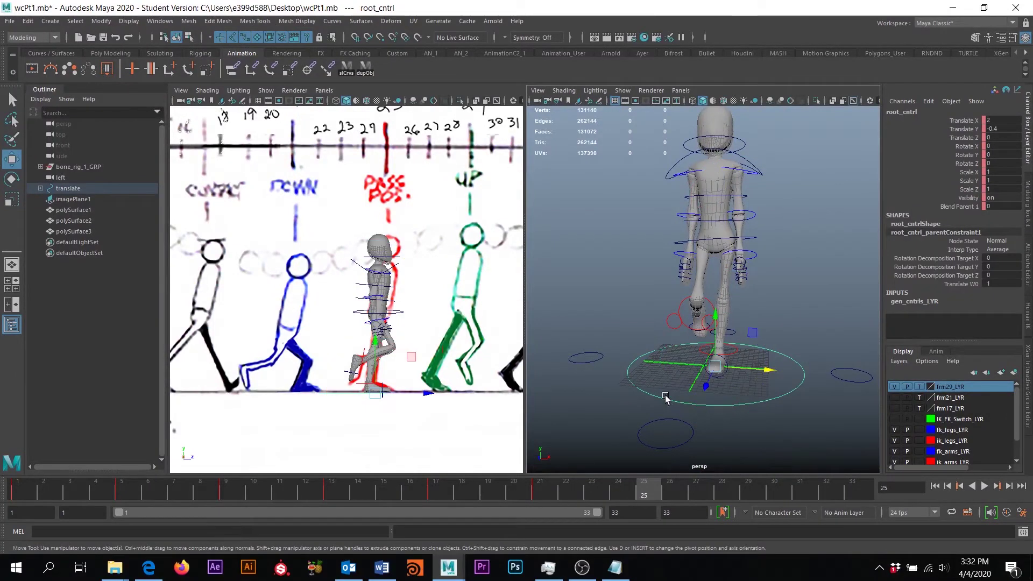
{"action": "scroll", "coordinate": [699, 338], "scroll_direction": "up", "scroll_amount": 4}
{"action": "left_click_drag", "start_coordinate": [733, 311], "coordinate": [845, 296], "text": "alt"}
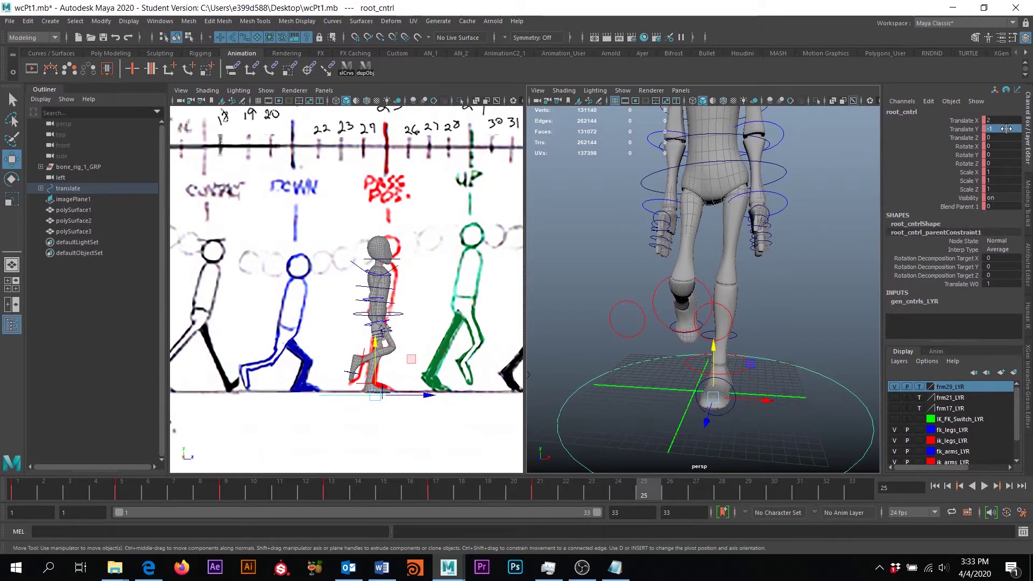
Step: Rotate the left FK shoulder control to about X -1, Y 5.4, Z -85.7
{"action": "left_click_drag", "start_coordinate": [701, 233], "coordinate": [941, 391], "text": "alt"}
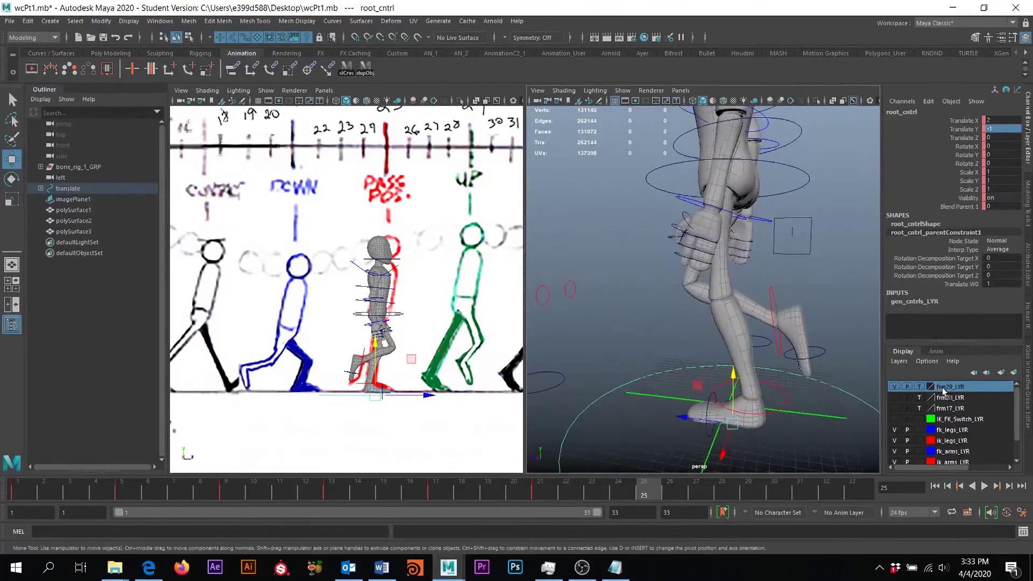
{"action": "left_click", "coordinate": [748, 217]}
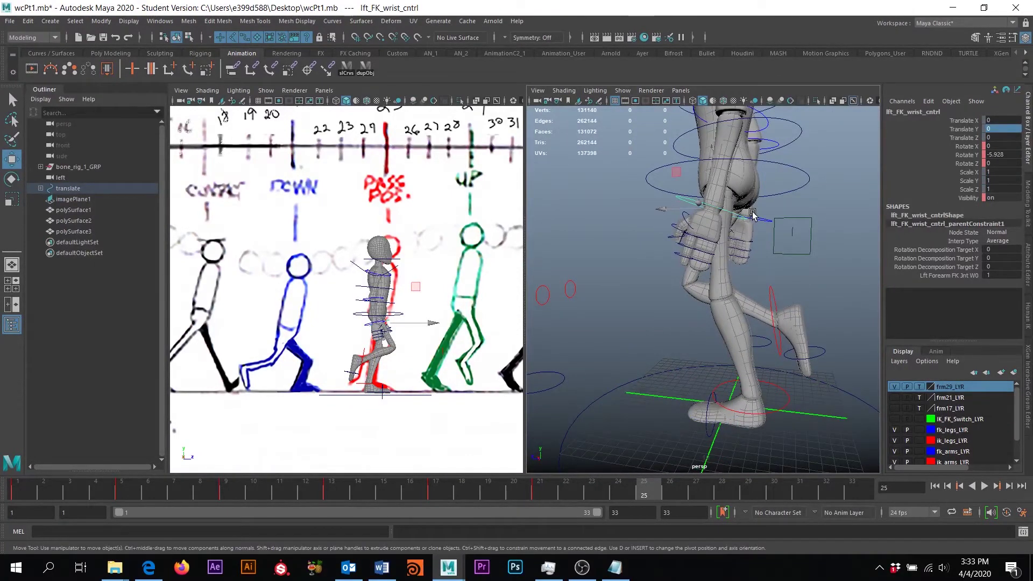
{"action": "key", "text": "e"}
{"action": "left_click_drag", "start_coordinate": [754, 213], "coordinate": [612, 281]}
{"action": "left_click", "coordinate": [723, 174]}
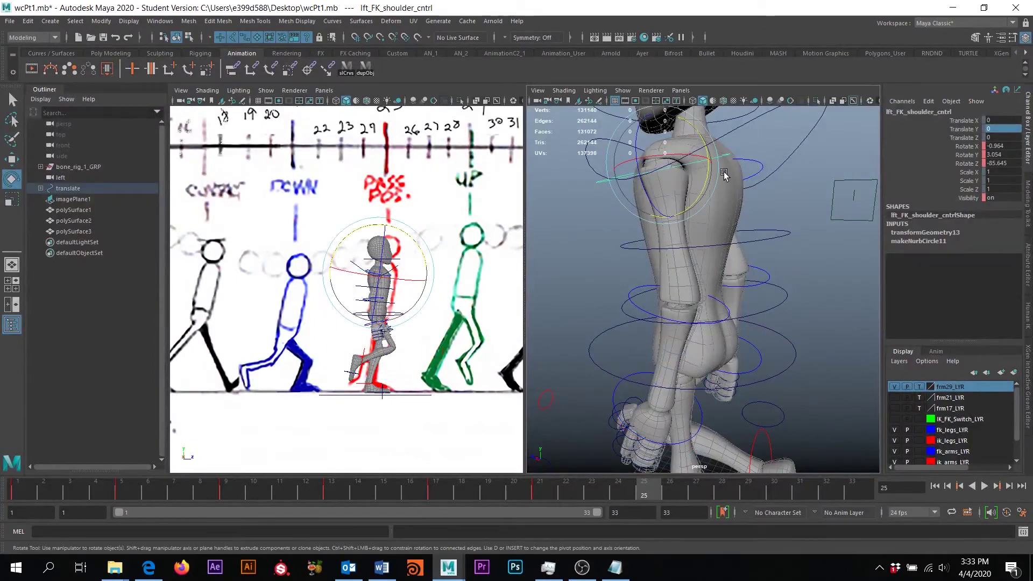
{"action": "left_click_drag", "start_coordinate": [706, 180], "coordinate": [707, 180]}
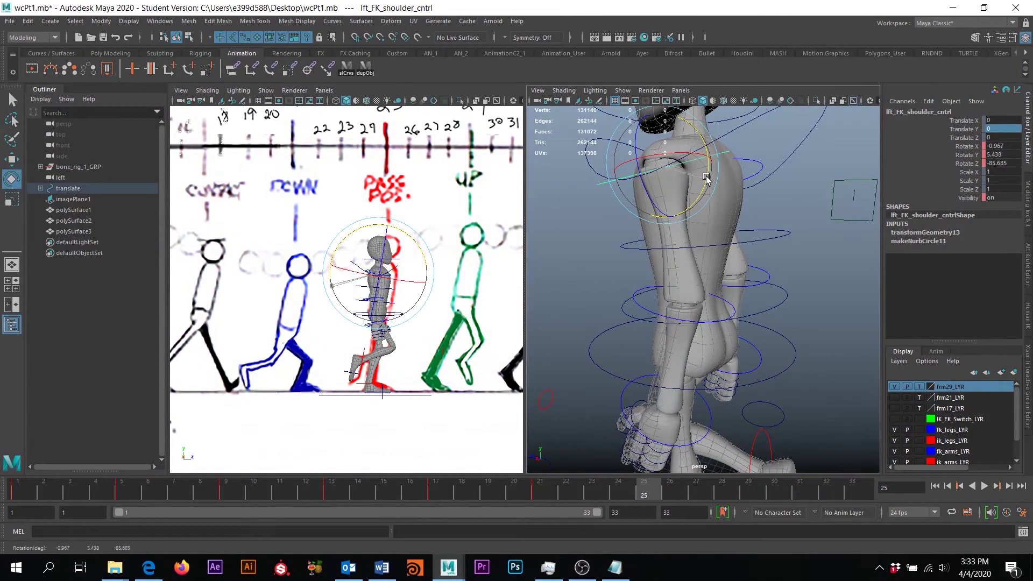
Step: Bend the left arm at the FK elbow control to about Rotate Y -25.4
{"action": "left_click", "coordinate": [733, 312]}
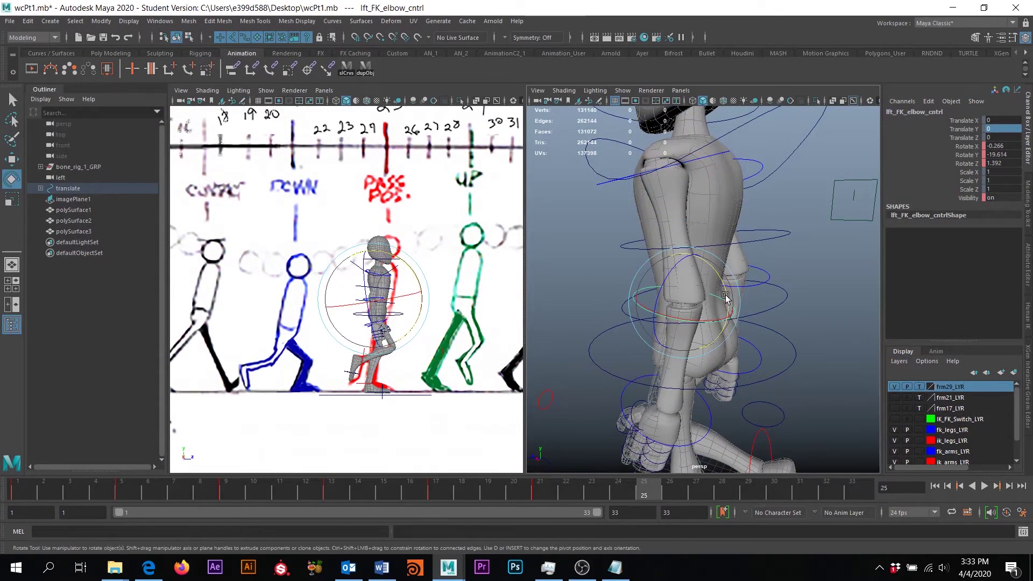
{"action": "left_click_drag", "start_coordinate": [726, 297], "coordinate": [730, 303]}
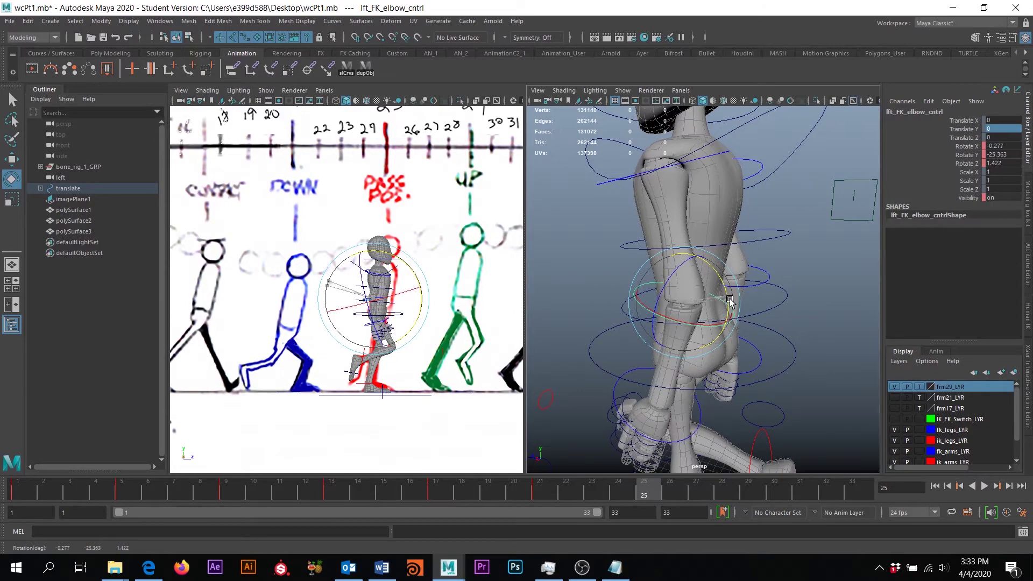
{"action": "middle_click_drag", "start_coordinate": [676, 409], "coordinate": [665, 354], "text": "alt"}
{"action": "left_click_drag", "start_coordinate": [665, 354], "coordinate": [742, 332], "text": "alt"}
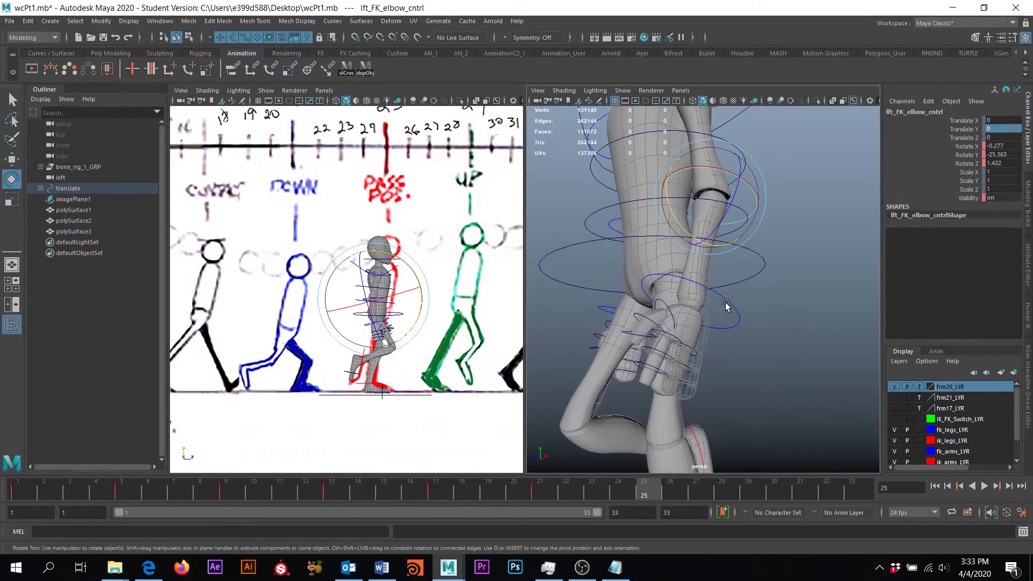
Step: Rotate the left FK wrist to about Y -5.2 and the left FK elbow to about X -1.2, Y -23.3, Z 3.8
{"action": "left_click", "coordinate": [725, 306]}
{"action": "left_click", "coordinate": [712, 294]}
{"action": "left_click_drag", "start_coordinate": [711, 294], "coordinate": [630, 312], "text": "alt"}
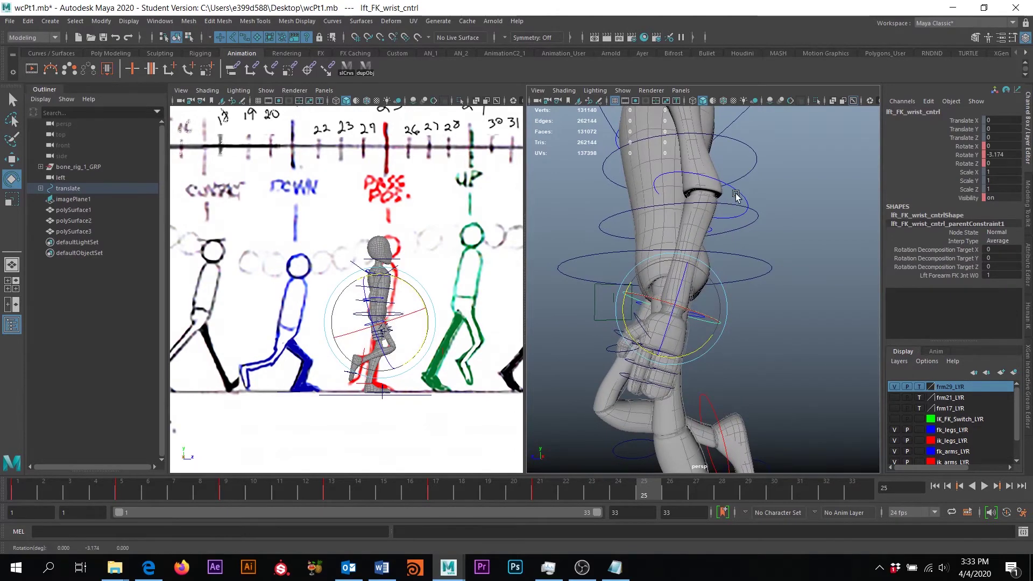
{"action": "left_click", "coordinate": [694, 238]}
{"action": "left_click_drag", "start_coordinate": [677, 240], "coordinate": [679, 240]}
{"action": "left_click", "coordinate": [660, 303]}
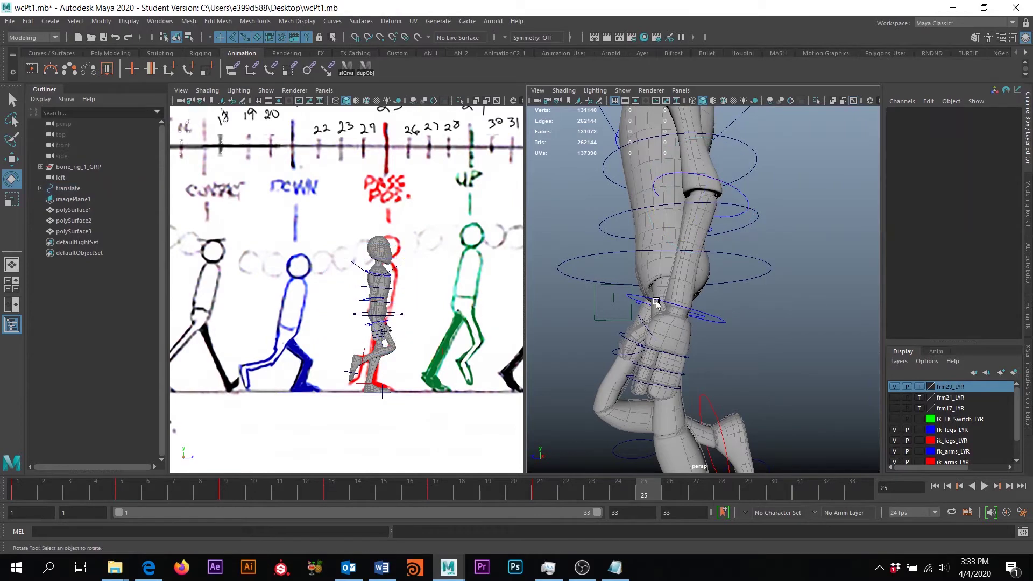
{"action": "left_click", "coordinate": [626, 312]}
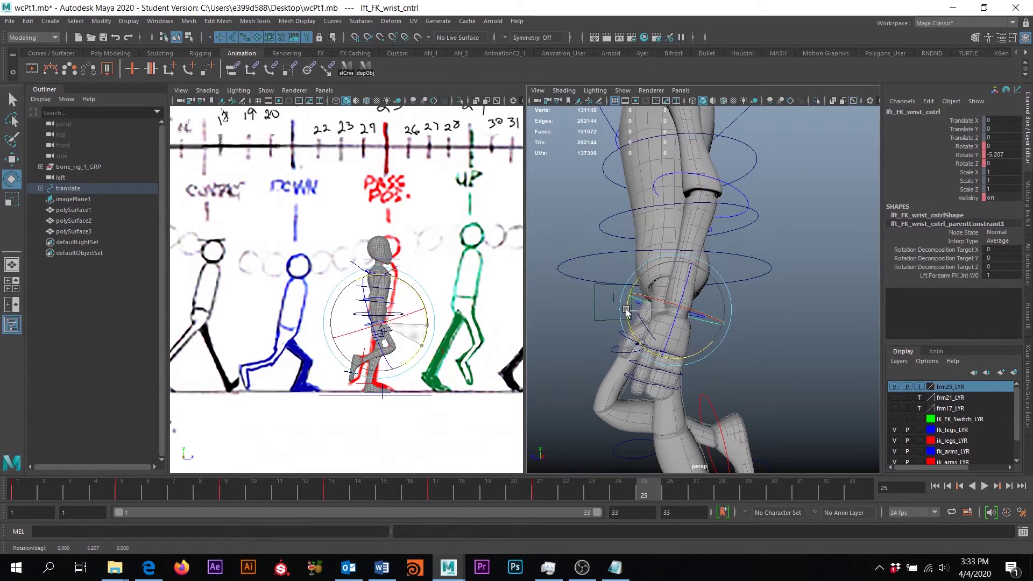
{"action": "left_click_drag", "start_coordinate": [647, 321], "coordinate": [738, 318], "text": "alt"}
{"action": "left_click", "coordinate": [773, 196]}
Step: Select all the rig's control curves and key the finished passing pose at frame 25
{"action": "scroll", "coordinate": [738, 318], "scroll_direction": "down", "scroll_amount": 5}
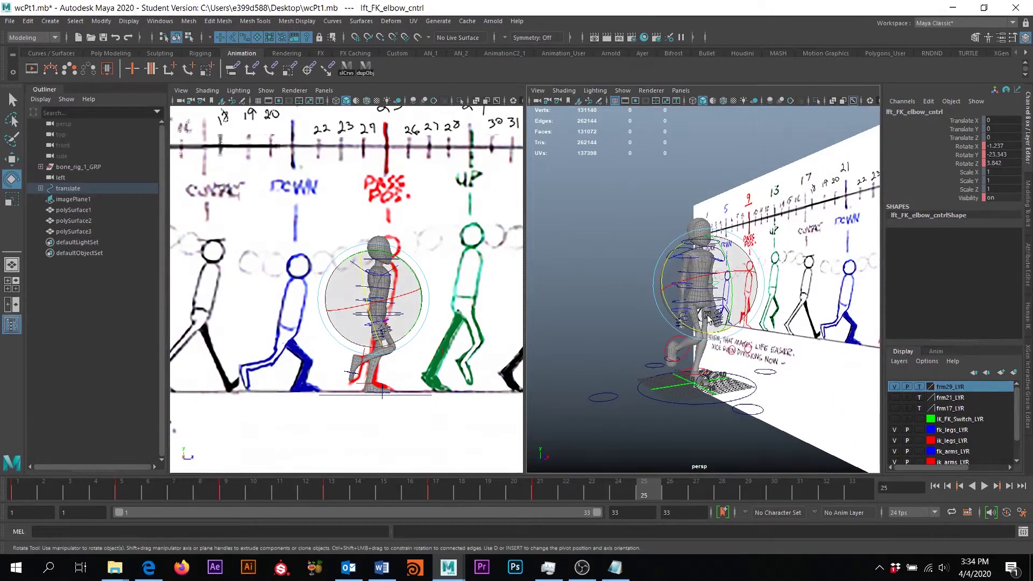
{"action": "scroll", "coordinate": [331, 273], "scroll_direction": "down", "scroll_amount": 3}
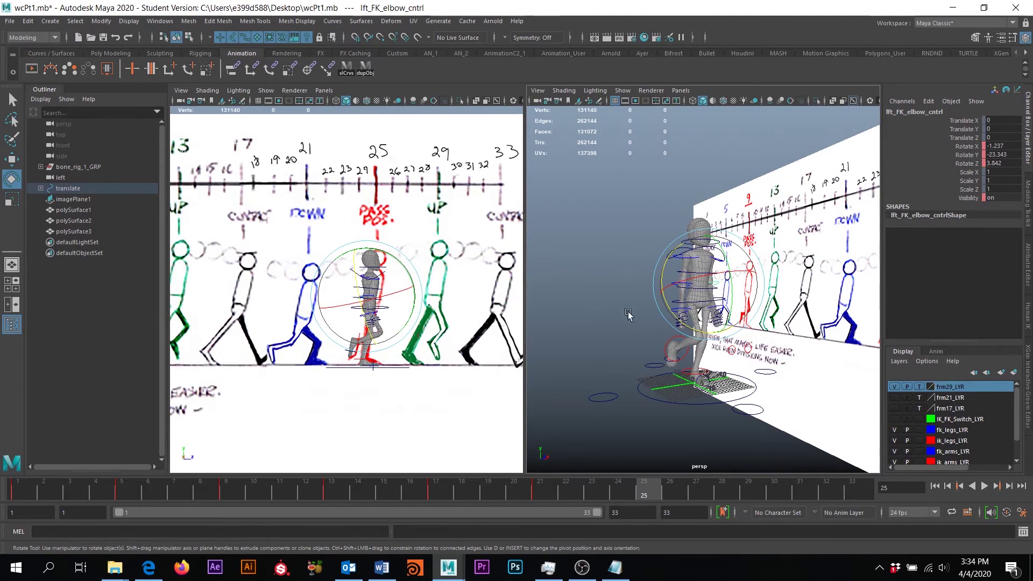
{"action": "left_click_drag", "start_coordinate": [629, 315], "coordinate": [586, 323], "text": "alt"}
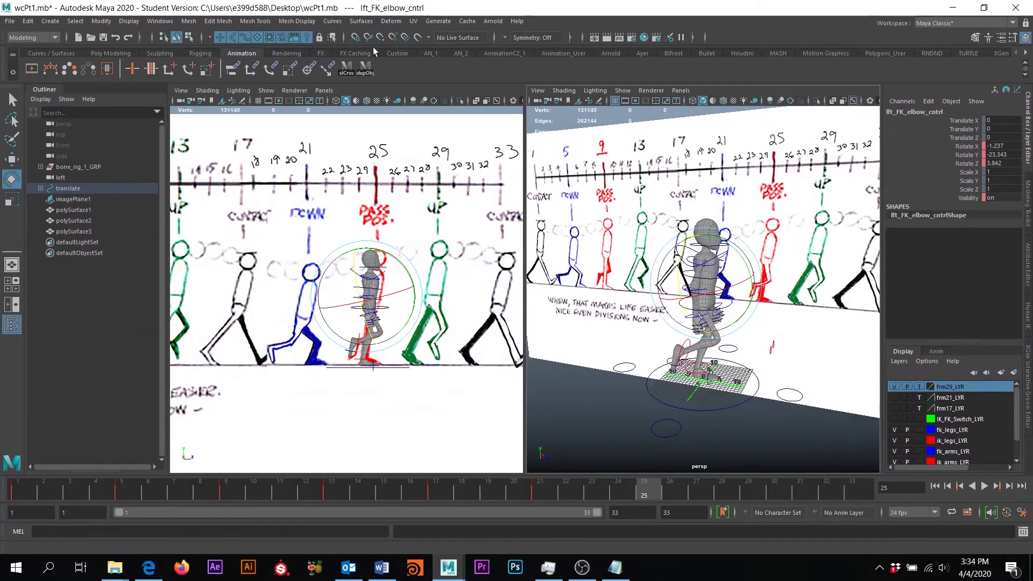
{"action": "left_click", "coordinate": [346, 69]}
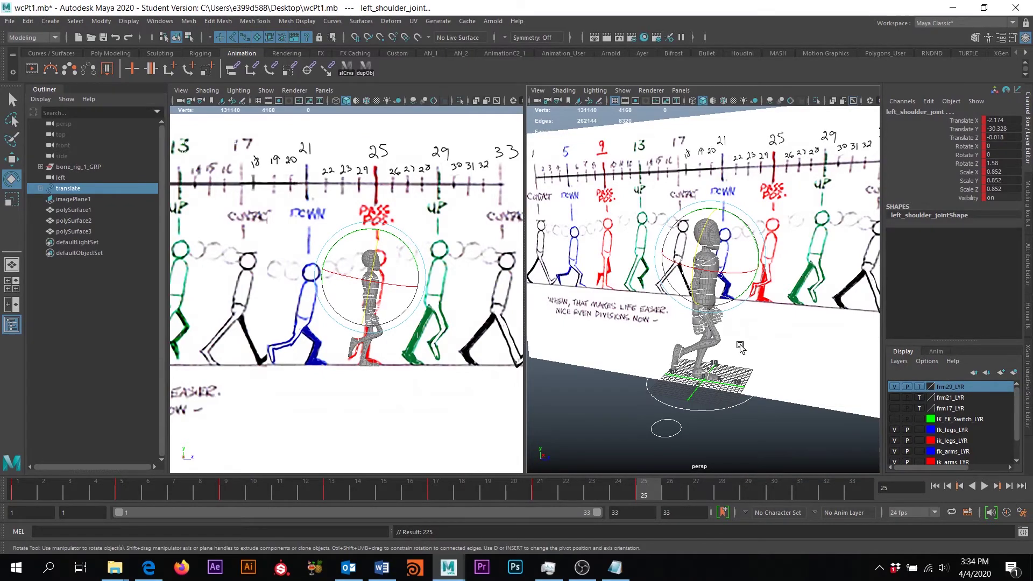
{"action": "left_click_drag", "start_coordinate": [741, 347], "coordinate": [691, 345], "text": "alt"}
{"action": "key", "text": "q"}
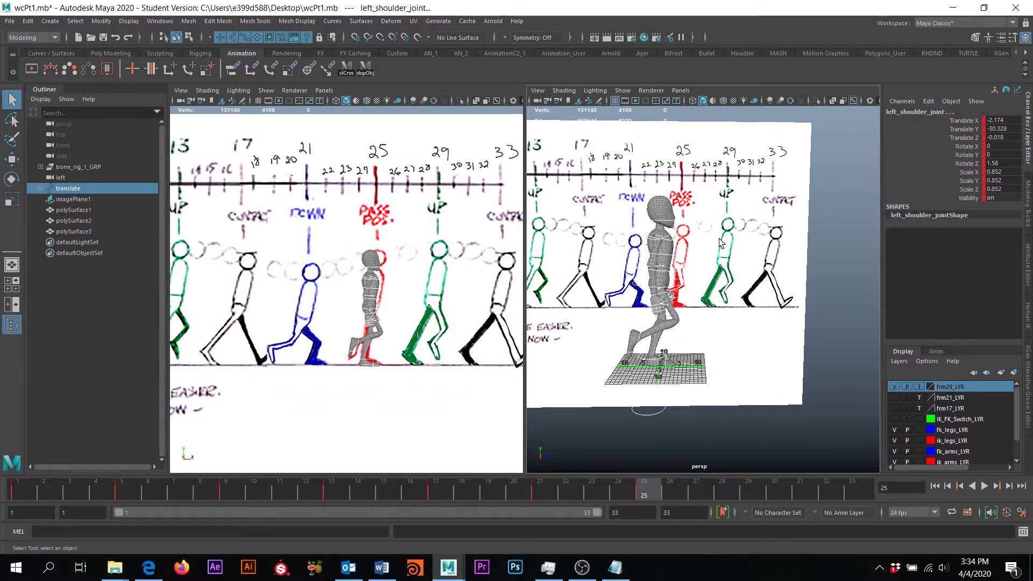
{"action": "mouse_move", "coordinate": [752, 297]}
{"action": "left_mouse_down", "text": "alt"}
{"action": "mouse_move", "coordinate": [723, 303]}
{"action": "mouse_move", "coordinate": [733, 301]}
{"action": "left_mouse_up", "text": "alt"}
Step: Hide the frm29_LYR guide and slide the reference image plane to about Translate Z -77.5, aligning the frame 29 up drawing with the character
{"action": "left_click", "coordinate": [893, 386]}
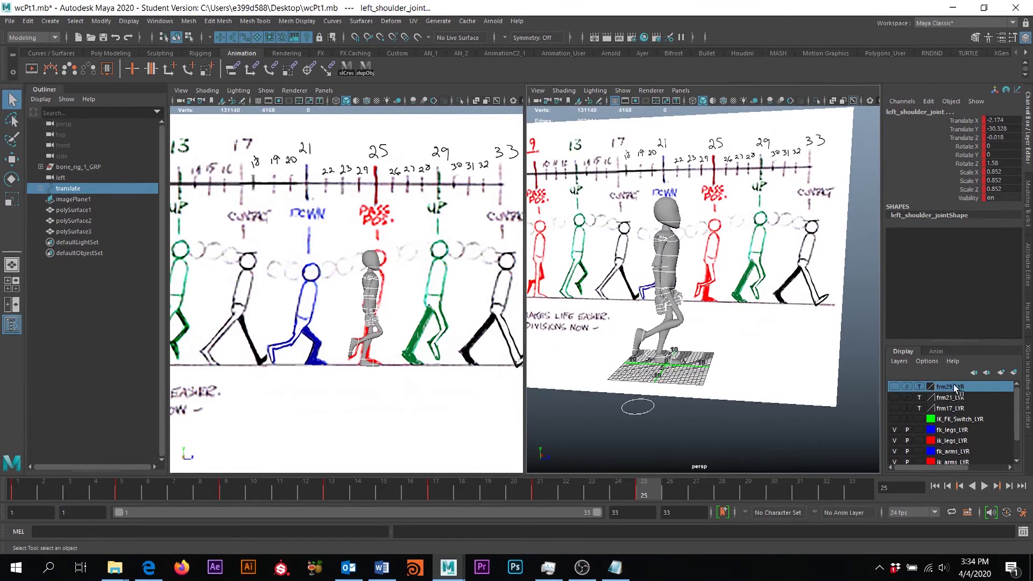
{"action": "left_click", "coordinate": [784, 205]}
{"action": "left_click_drag", "start_coordinate": [785, 205], "coordinate": [744, 345], "text": "alt"}
{"action": "scroll", "coordinate": [744, 345], "scroll_direction": "down", "scroll_amount": 5}
{"action": "key", "text": "w"}
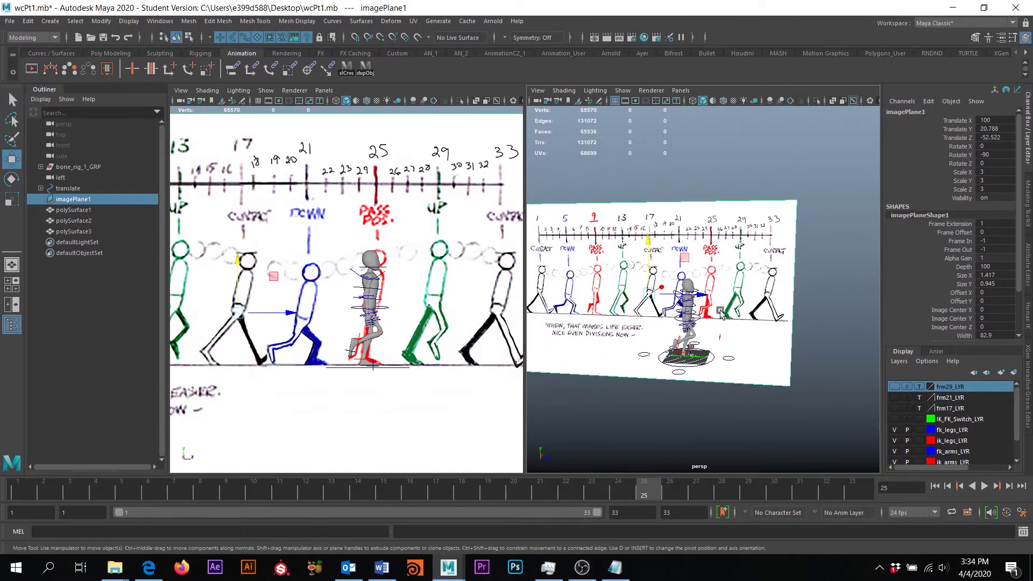
{"action": "middle_click_drag", "start_coordinate": [721, 314], "coordinate": [765, 316], "text": "alt"}
{"action": "left_click_drag", "start_coordinate": [748, 292], "coordinate": [669, 275]}
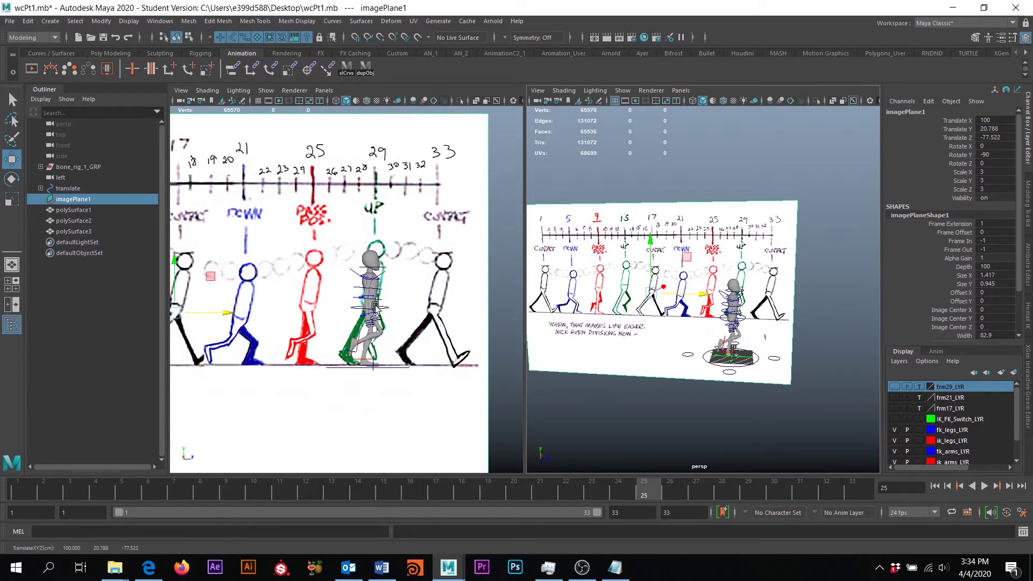
{"action": "middle_click_drag", "start_coordinate": [626, 267], "coordinate": [655, 271], "text": "alt"}
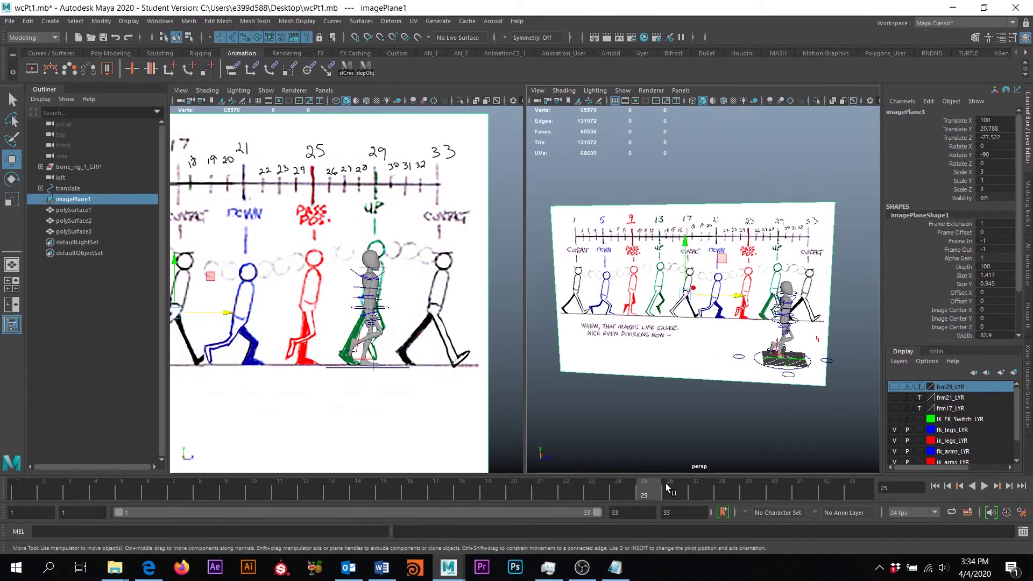
Step: Duplicate the frame 13 pose as a mirrored guide mesh and go to frame 29
{"action": "left_click", "coordinate": [330, 489]}
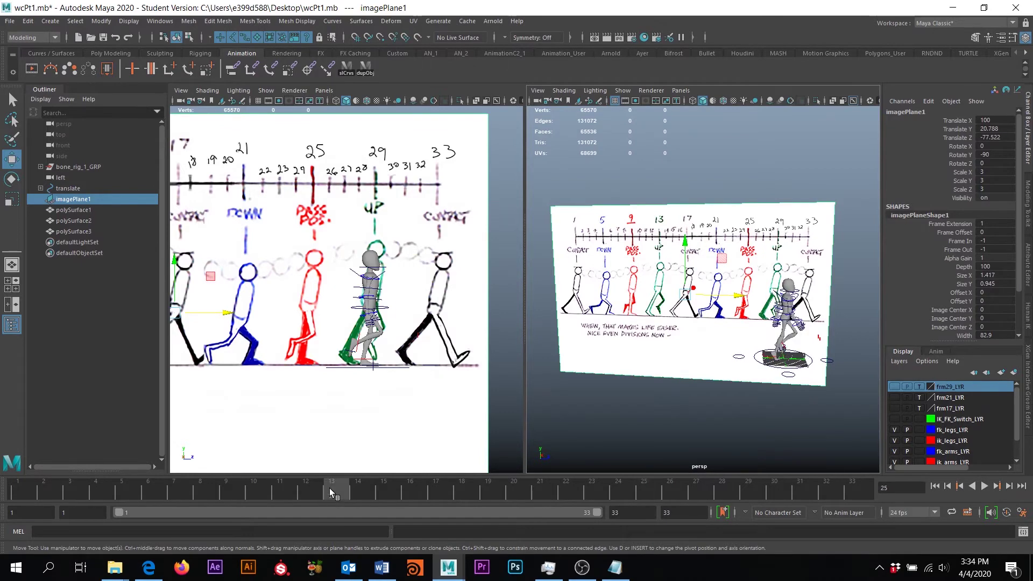
{"action": "left_click", "coordinate": [370, 68]}
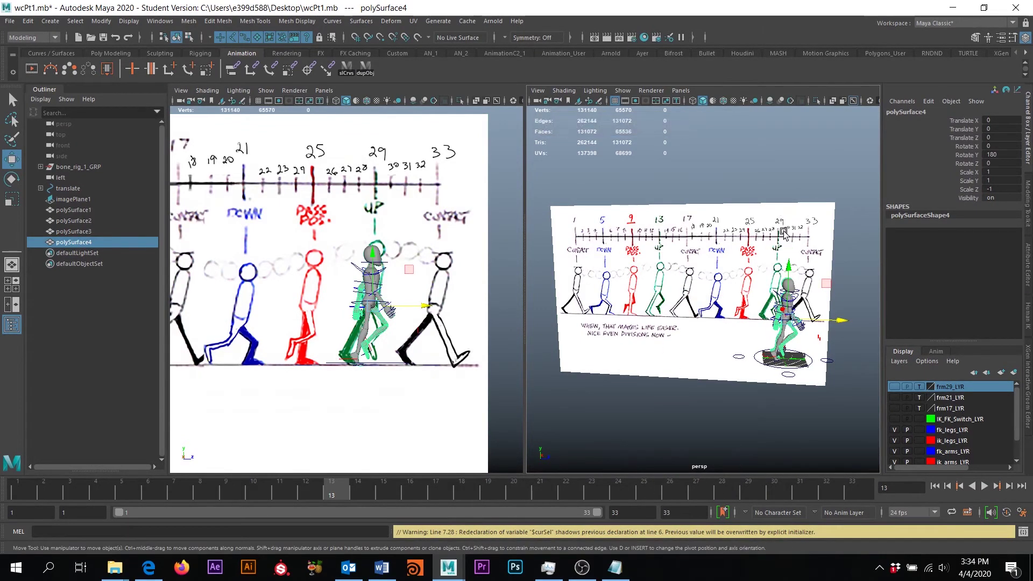
{"action": "left_click", "coordinate": [748, 488]}
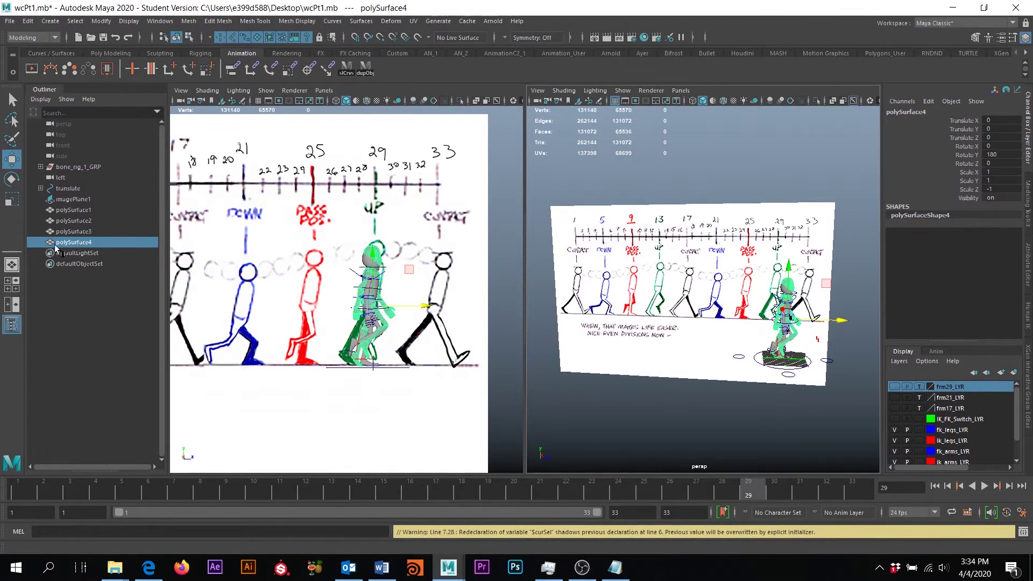
Step: Put the mirrored guide mesh on a new display layer and try to name the layer frm29_LYR
{"action": "left_click", "coordinate": [1014, 373]}
{"action": "double_click", "coordinate": [948, 387]}
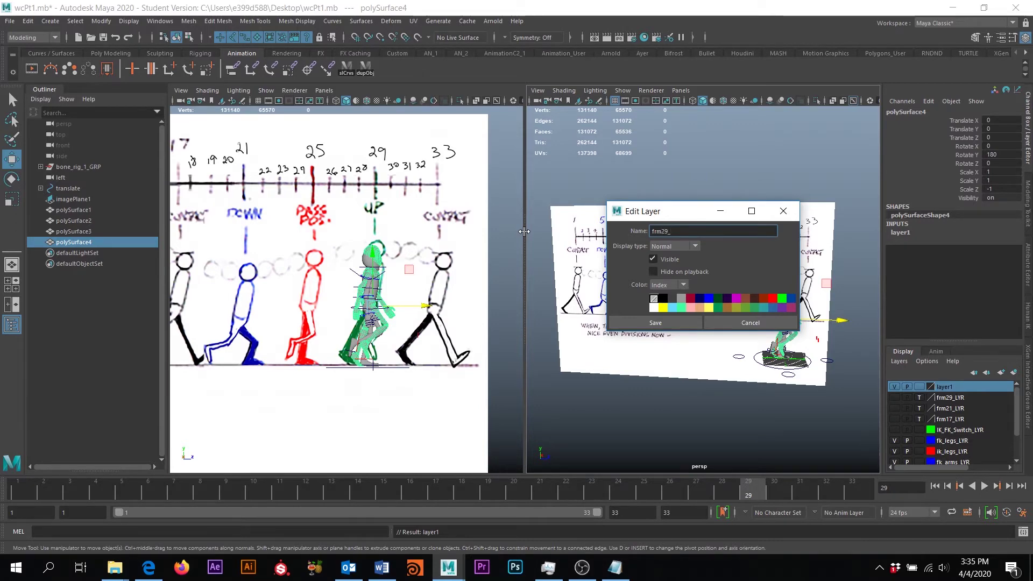
{"action": "left_click", "coordinate": [656, 323]}
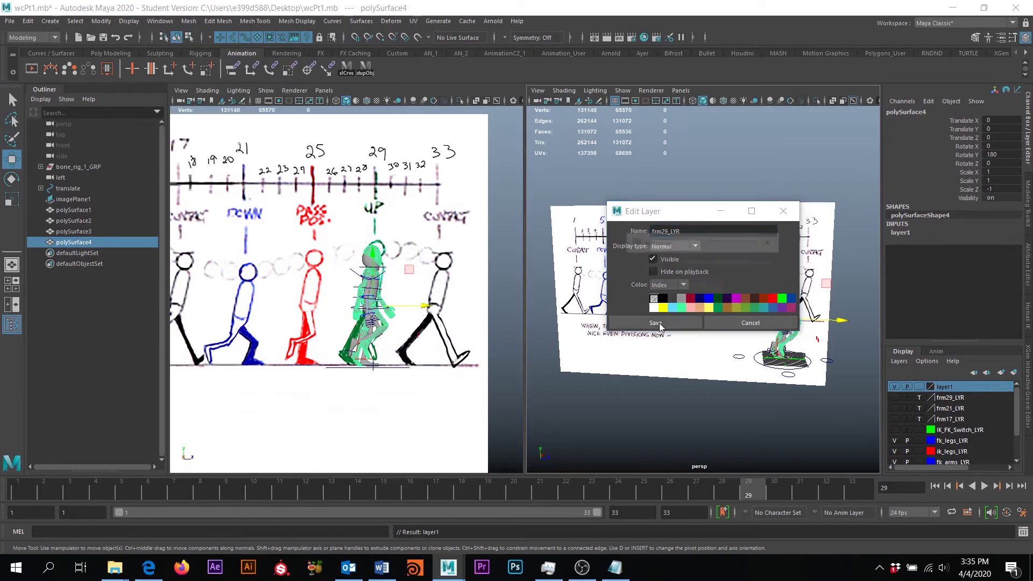
{"action": "left_click", "coordinate": [703, 288]}
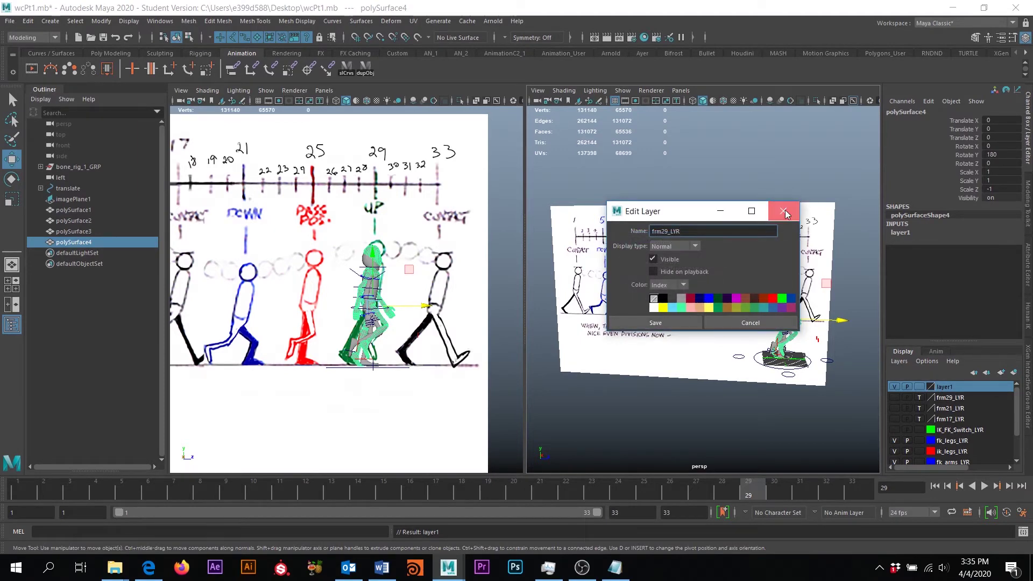
{"action": "left_click", "coordinate": [783, 211]}
Step: Rename the existing frm29_LYR layer to frm25_LYR and the new layer1 to frm29_LYR
{"action": "double_click", "coordinate": [953, 399]}
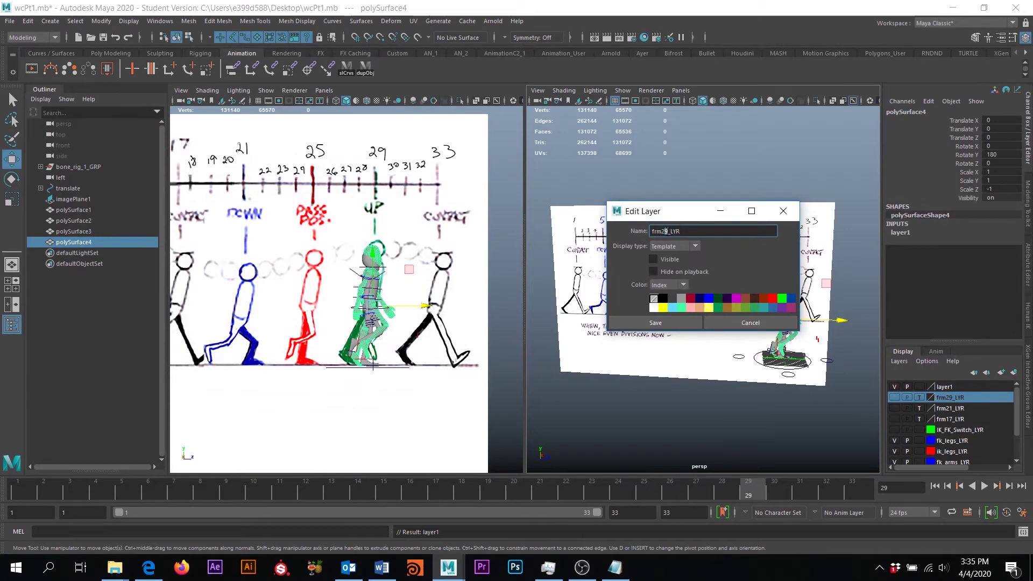
{"action": "left_click", "coordinate": [673, 325]}
{"action": "double_click", "coordinate": [953, 387]}
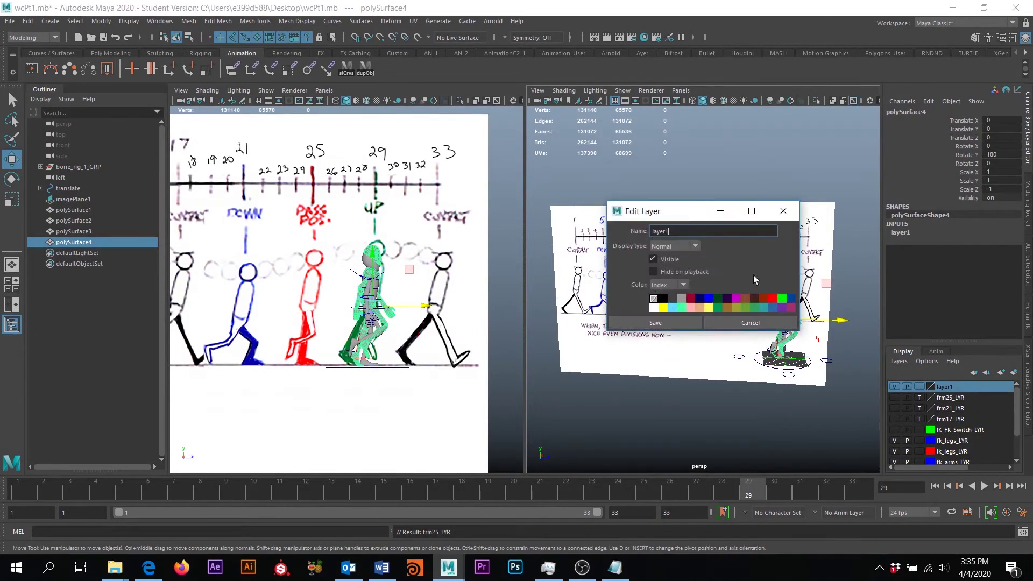
{"action": "type", "text": "frm29_LYR"}
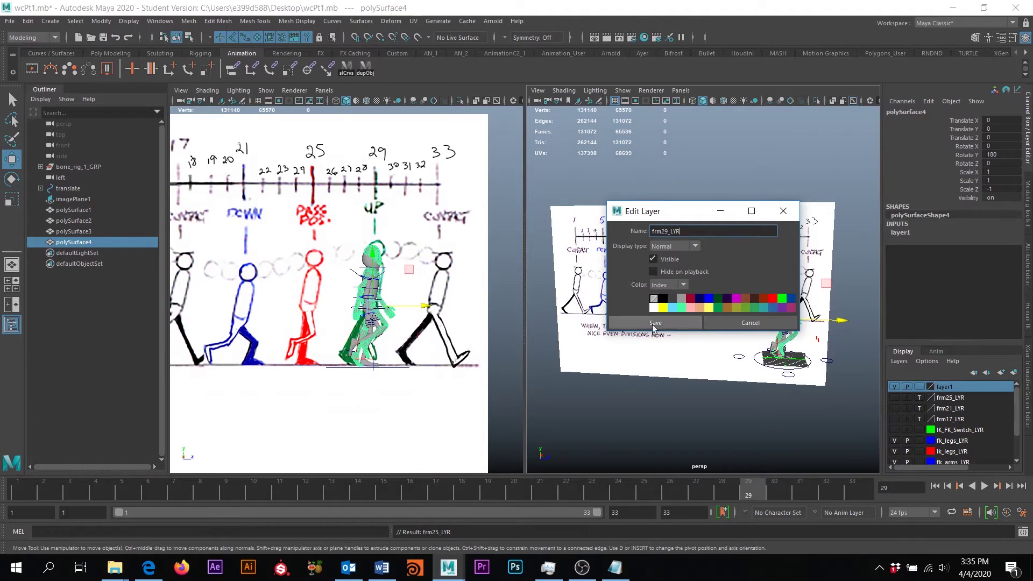
{"action": "left_click", "coordinate": [655, 323]}
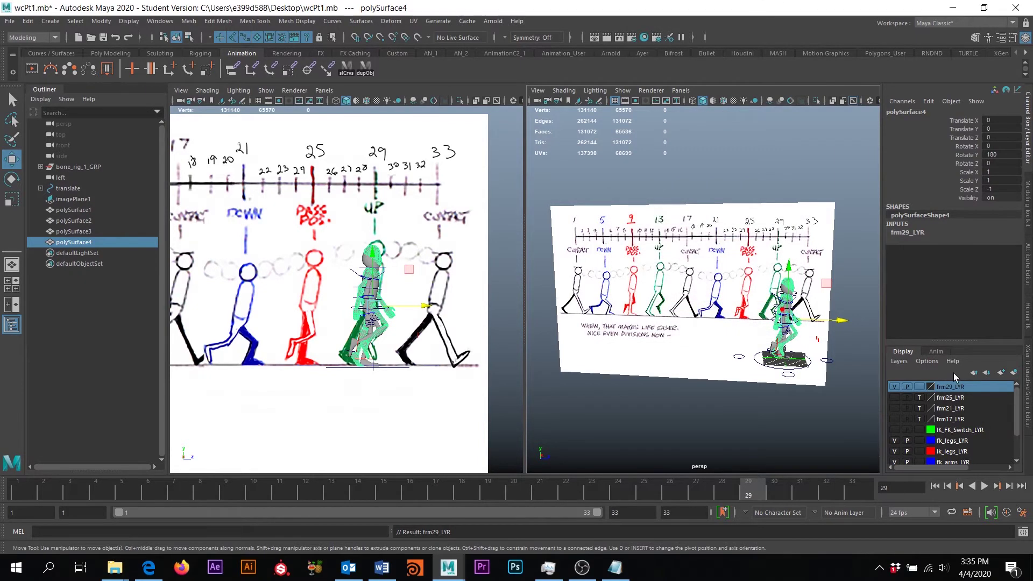
Step: Set the frm29_LYR layer to template display so its mirrored mesh serves as a guide for the up pose
{"action": "scroll", "coordinate": [751, 351], "scroll_direction": "up", "scroll_amount": 5}
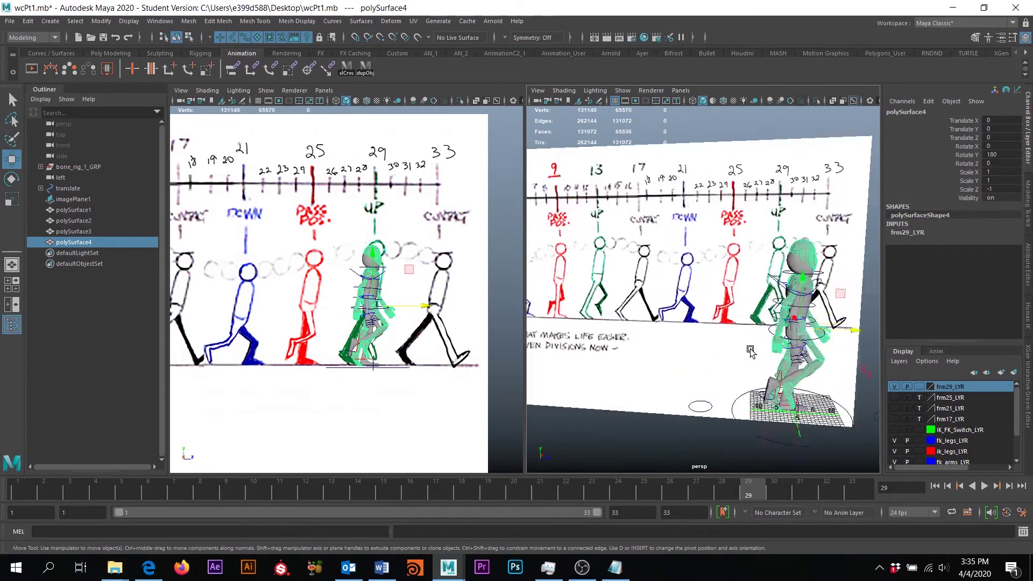
{"action": "scroll", "coordinate": [750, 351], "scroll_direction": "up", "scroll_amount": 2}
{"action": "left_click_drag", "start_coordinate": [750, 350], "coordinate": [592, 342], "text": "alt"}
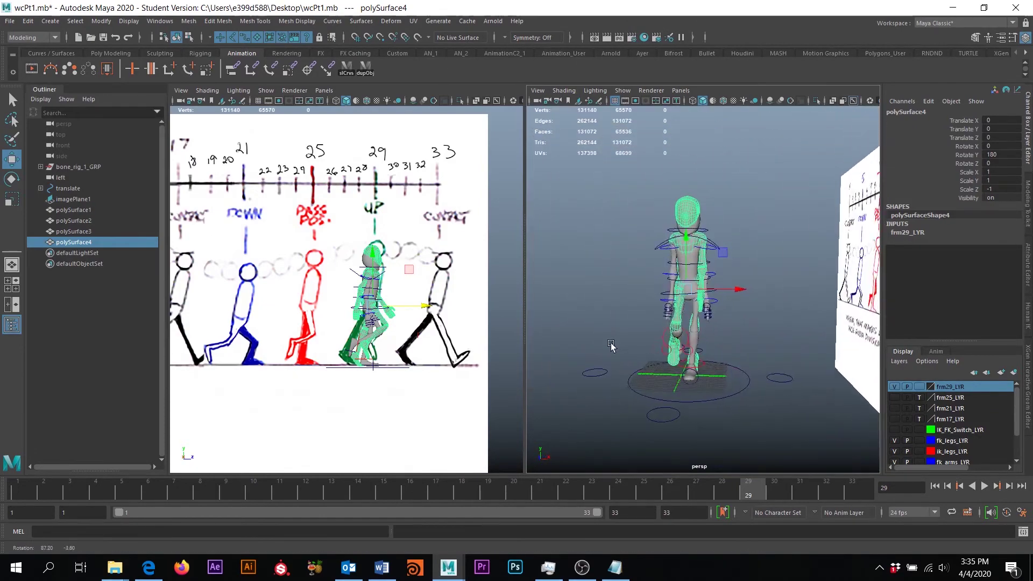
{"action": "left_click", "coordinate": [919, 387]}
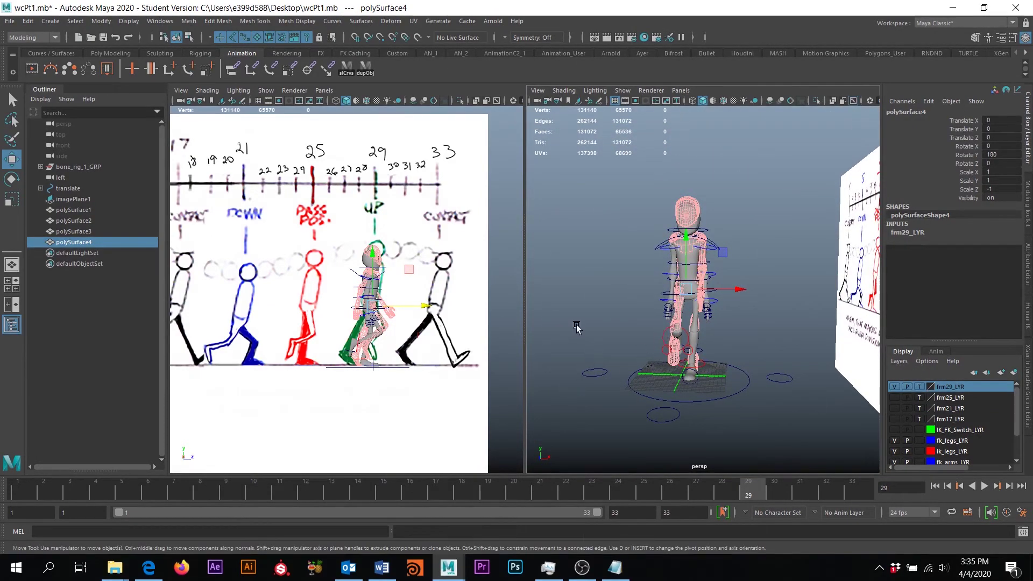
{"action": "left_click_drag", "start_coordinate": [635, 325], "coordinate": [707, 339], "text": "alt"}
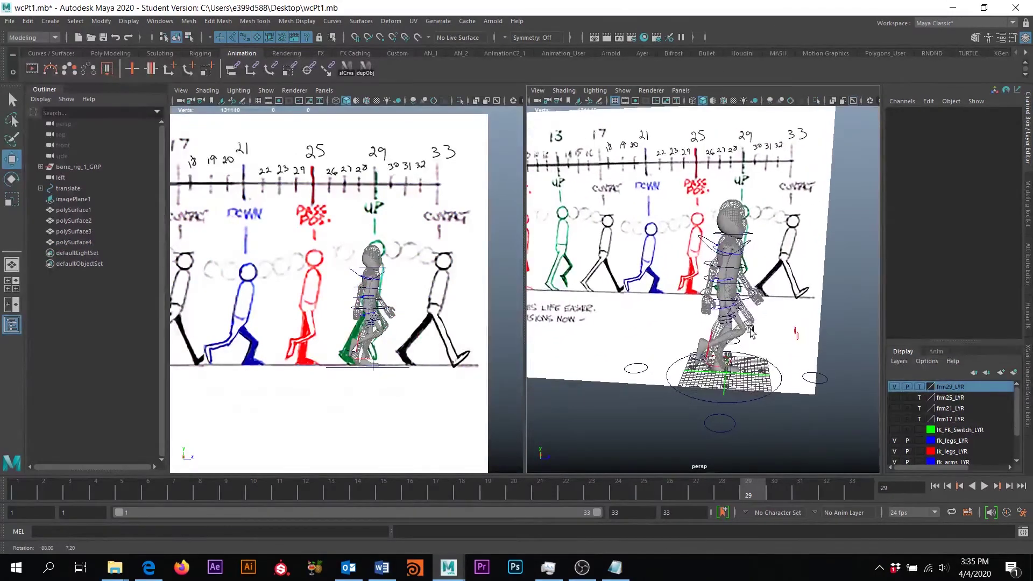
{"action": "scroll", "coordinate": [414, 351], "scroll_direction": "up", "scroll_amount": 8}
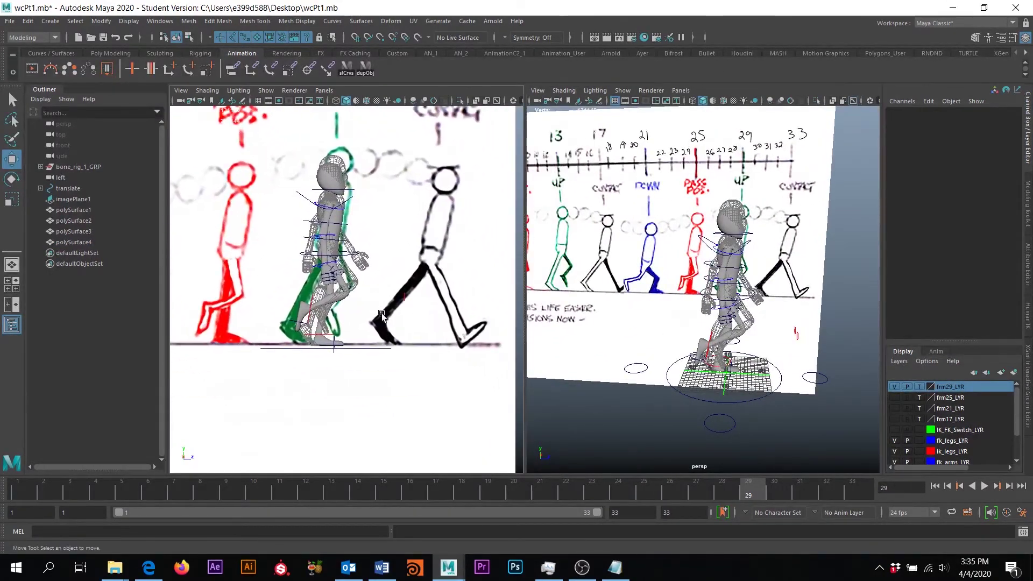
{"action": "mouse_move", "coordinate": [440, 351]}
{"action": "left_mouse_down", "text": "alt"}
{"action": "mouse_move", "coordinate": [419, 345]}
{"action": "mouse_move", "coordinate": [450, 338]}
{"action": "left_mouse_up", "text": "alt"}
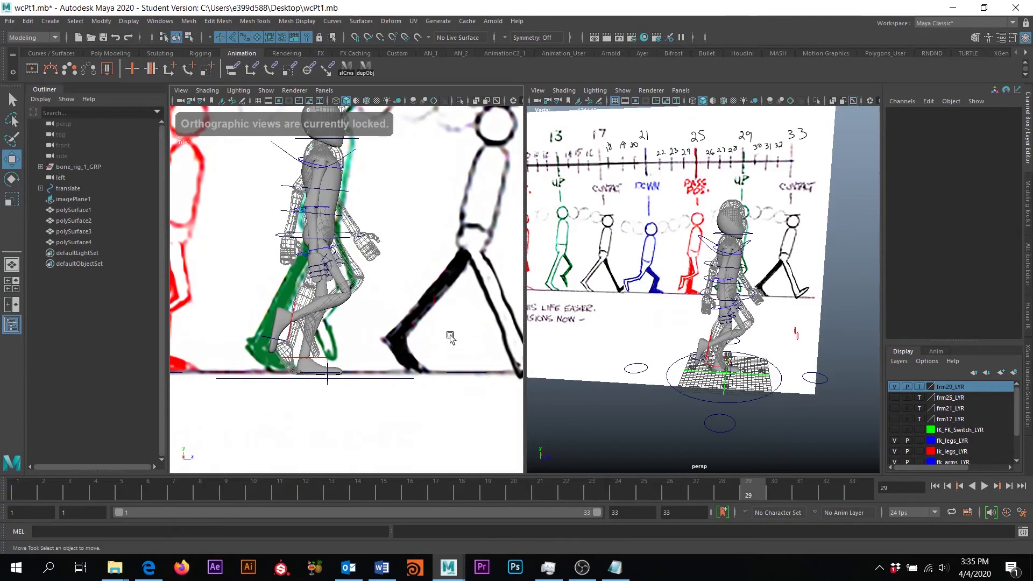
Step: Raise the character's root control at frame 29 and set its Translate Y to 1
{"action": "middle_click_drag", "start_coordinate": [405, 295], "coordinate": [412, 327], "text": "alt"}
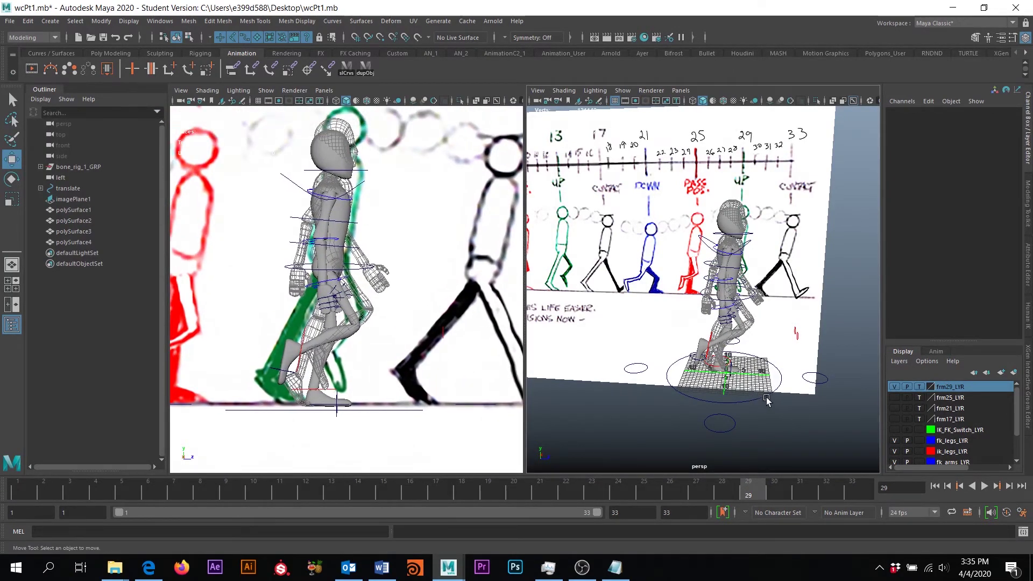
{"action": "left_click_drag", "start_coordinate": [756, 393], "coordinate": [754, 414]}
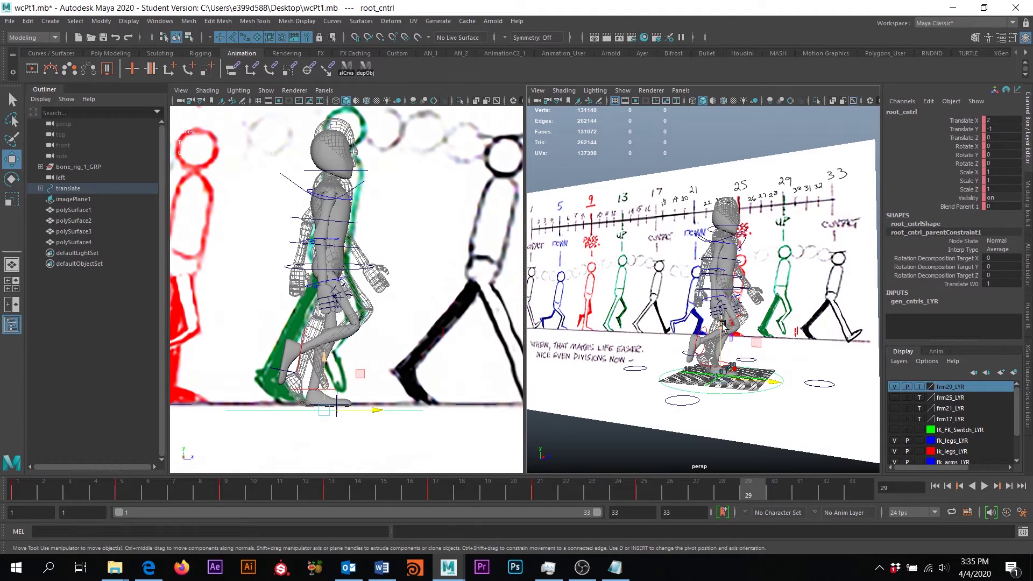
{"action": "left_click_drag", "start_coordinate": [722, 325], "coordinate": [721, 314]}
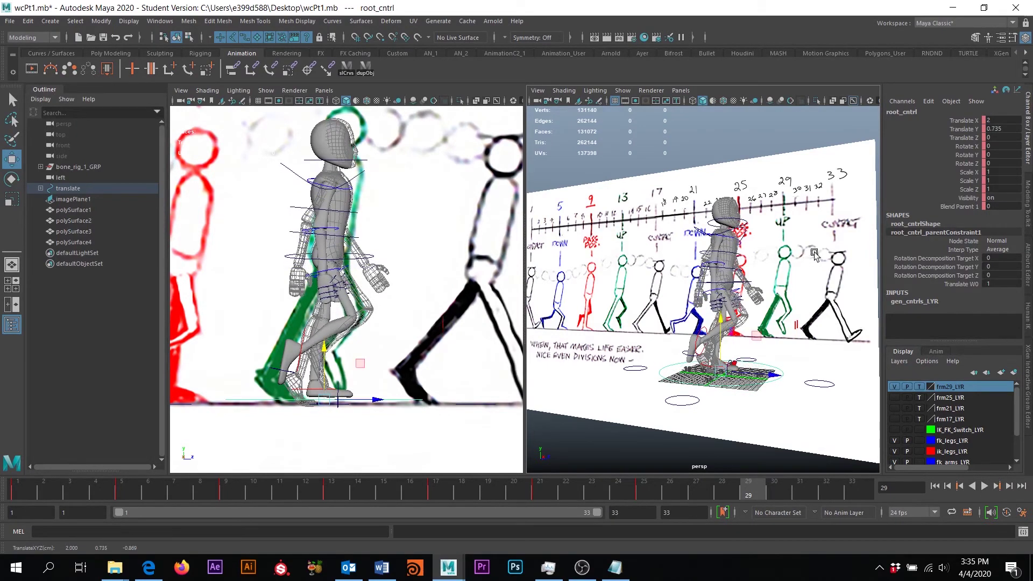
{"action": "type", "text": "1"}
{"action": "key", "text": "Return"}
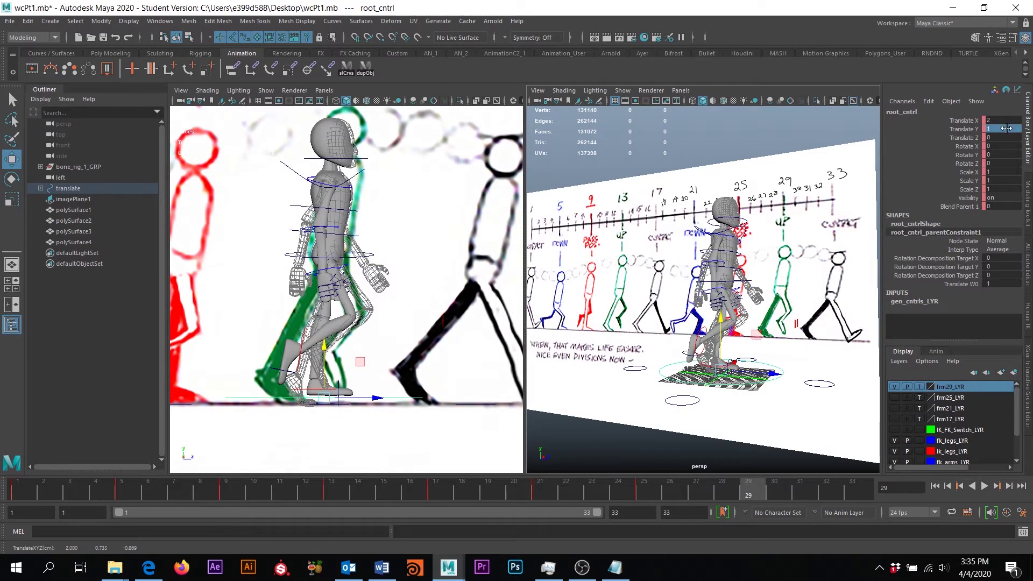
Step: Move the left IK ankle control backward along Z to about -6.56, toward the guide's planted foot
{"action": "left_click", "coordinate": [308, 391]}
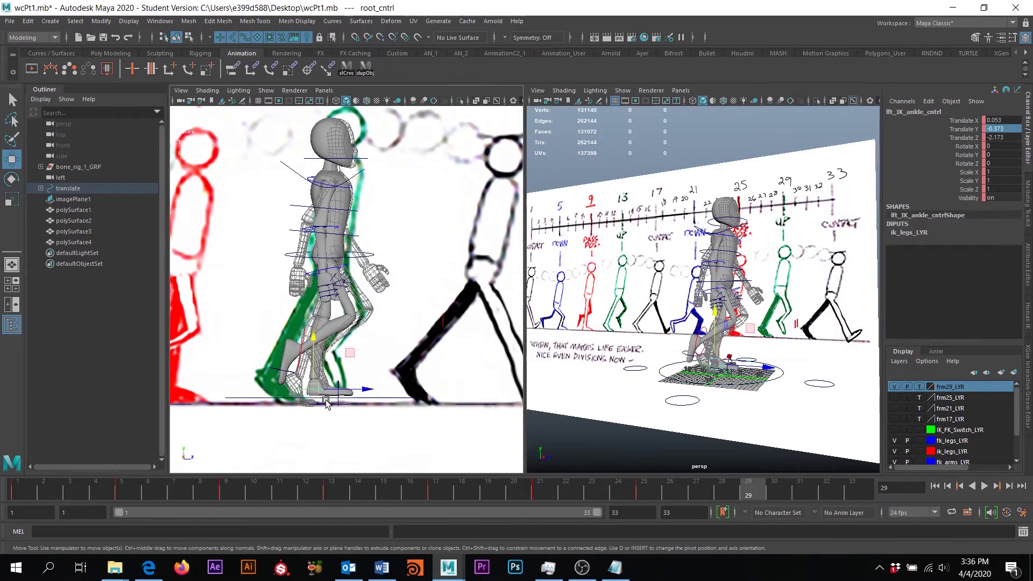
{"action": "scroll", "coordinate": [367, 375], "scroll_direction": "up", "scroll_amount": 3}
{"action": "scroll", "coordinate": [367, 375], "scroll_direction": "up", "scroll_amount": 4}
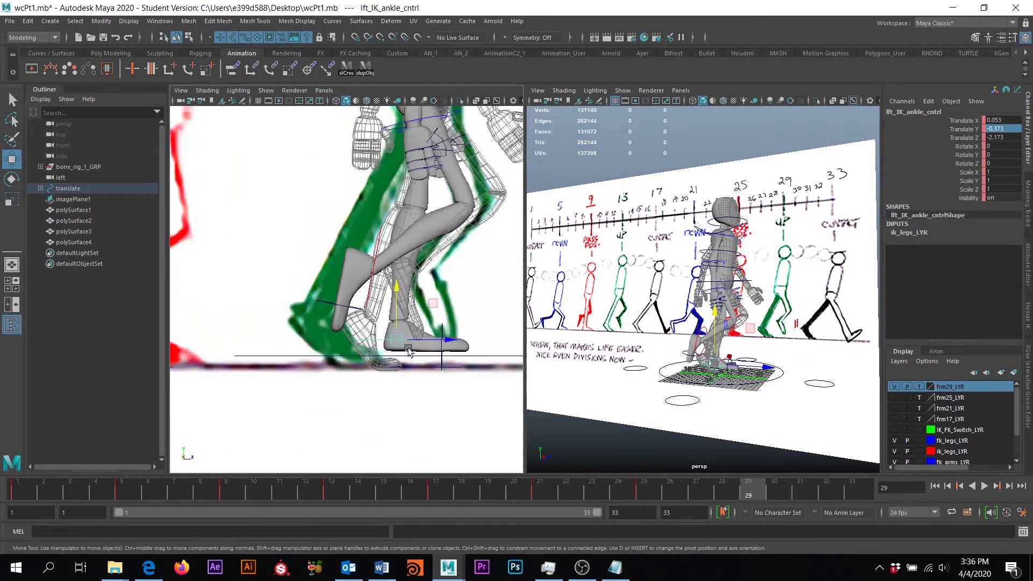
{"action": "left_click_drag", "start_coordinate": [455, 355], "coordinate": [420, 354]}
{"action": "left_click", "coordinate": [426, 351]}
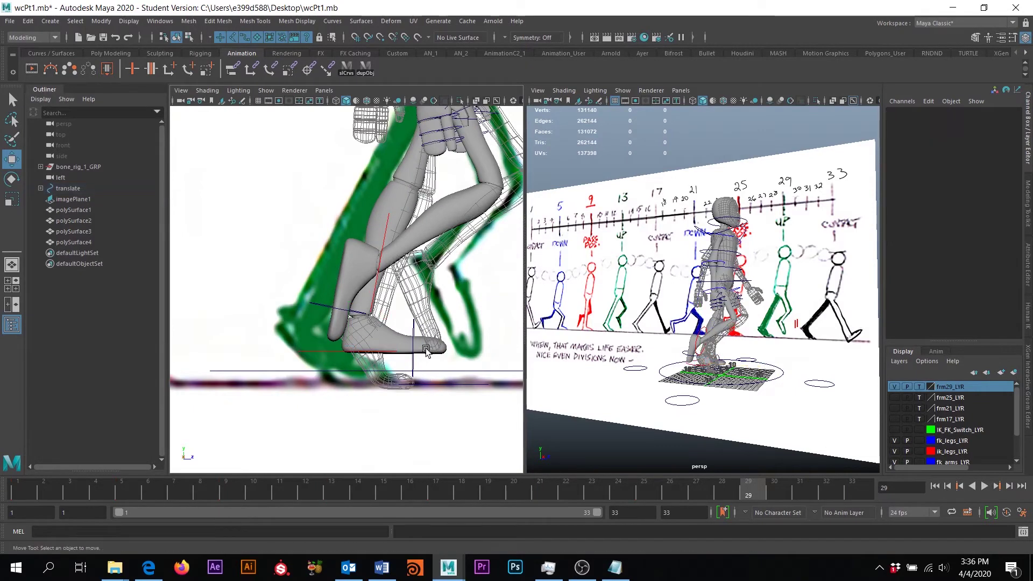
Step: Rotate the left toe control to about 26.2 degrees in X so the heel lifts off the ground
{"action": "left_click", "coordinate": [414, 330]}
{"action": "key", "text": "e"}
{"action": "left_click_drag", "start_coordinate": [431, 320], "coordinate": [449, 333]}
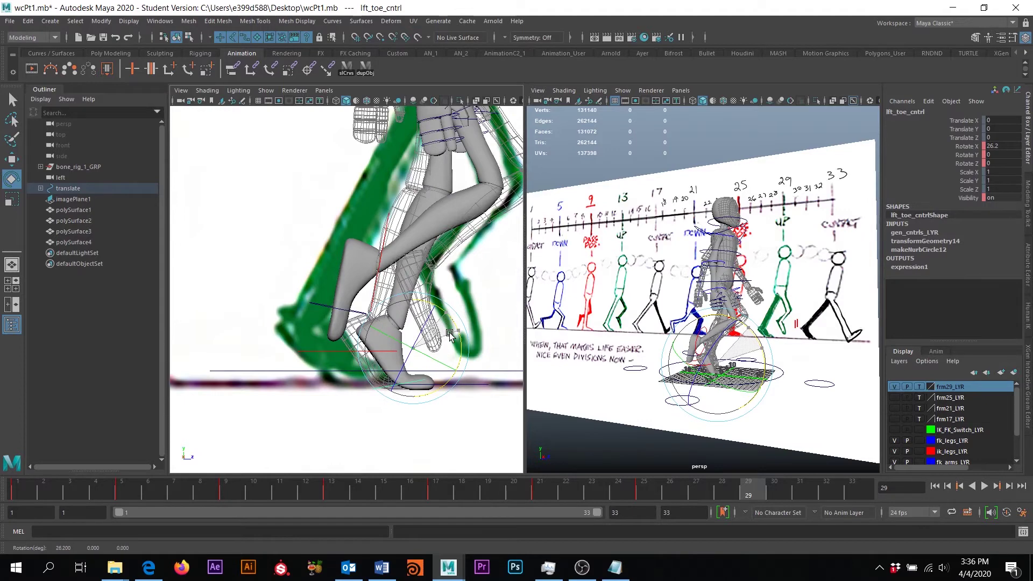
Step: Move the left IK ankle control farther back to Translate Z about -8 and rotate it to about 3.3 degrees in X
{"action": "left_click", "coordinate": [344, 357]}
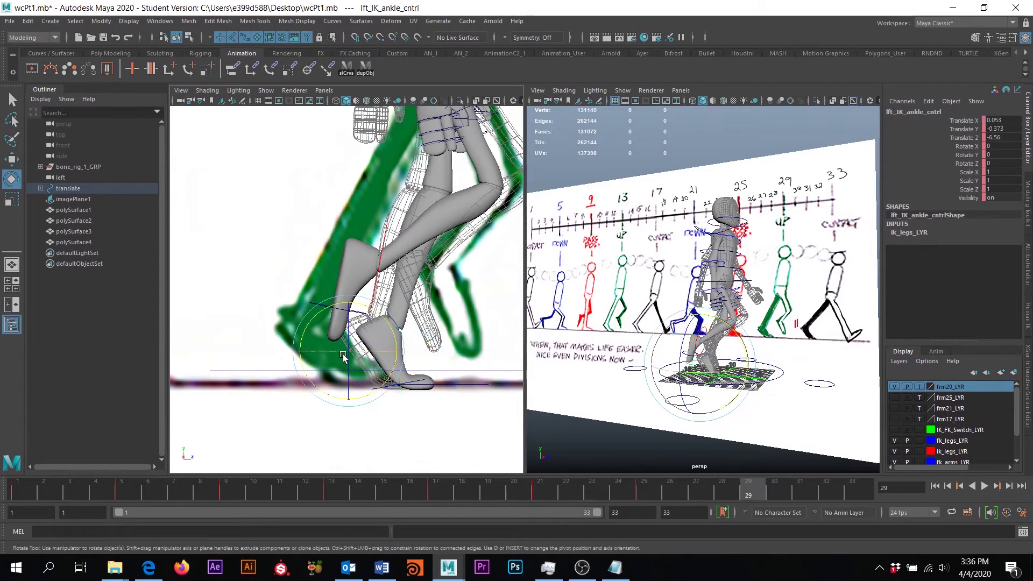
{"action": "key", "text": "w"}
{"action": "mouse_move", "coordinate": [403, 352]}
{"action": "left_mouse_down"}
{"action": "mouse_move", "coordinate": [384, 351]}
{"action": "mouse_move", "coordinate": [381, 366]}
{"action": "mouse_move", "coordinate": [401, 368]}
{"action": "left_mouse_up"}
{"action": "left_click_drag", "start_coordinate": [660, 371], "coordinate": [713, 333], "text": "alt"}
{"action": "scroll", "coordinate": [713, 332], "scroll_direction": "up", "scroll_amount": 4}
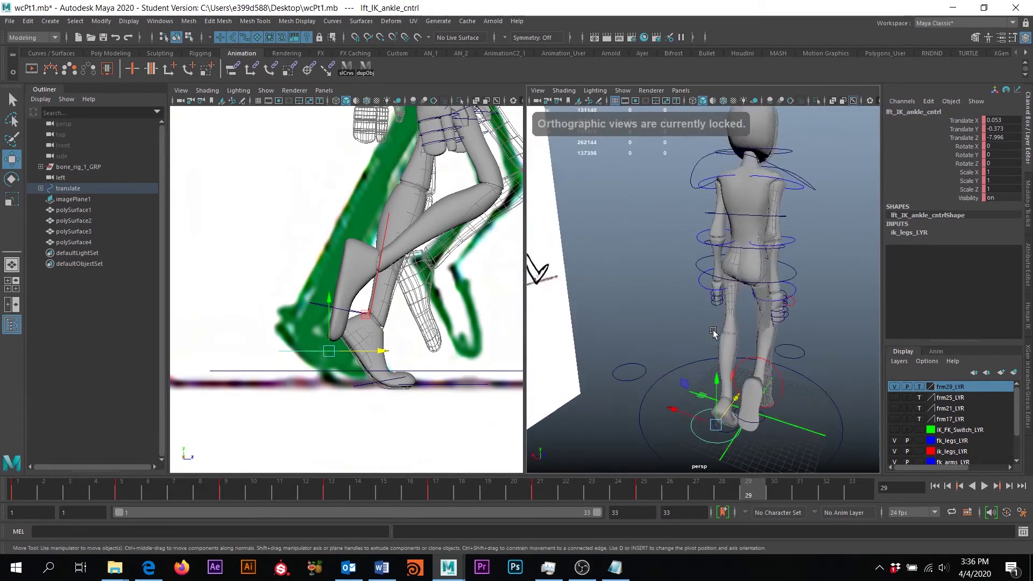
{"action": "scroll", "coordinate": [713, 333], "scroll_direction": "up", "scroll_amount": 5}
{"action": "left_click", "coordinate": [683, 417]}
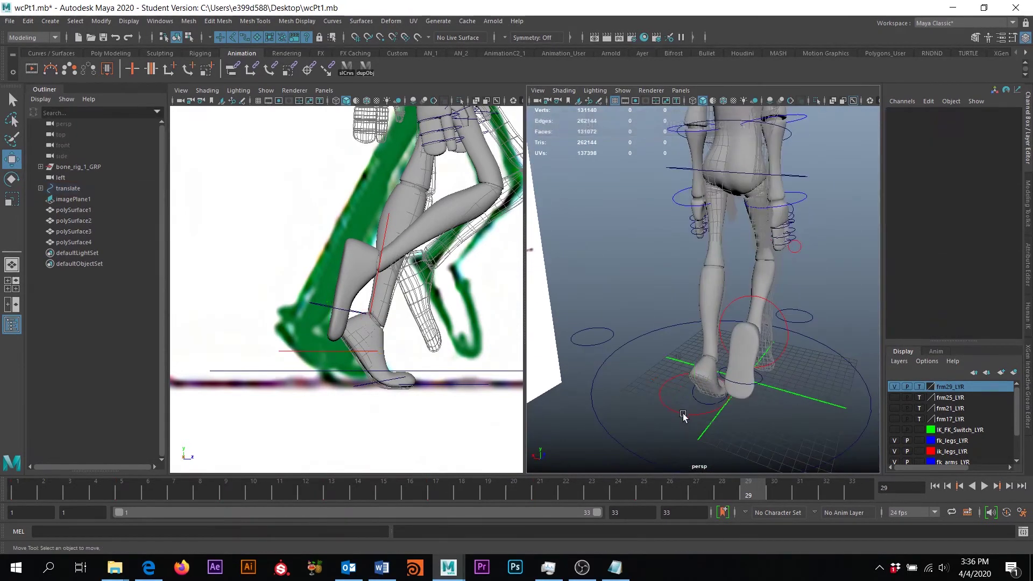
{"action": "left_click", "coordinate": [686, 417]}
{"action": "key", "text": "e"}
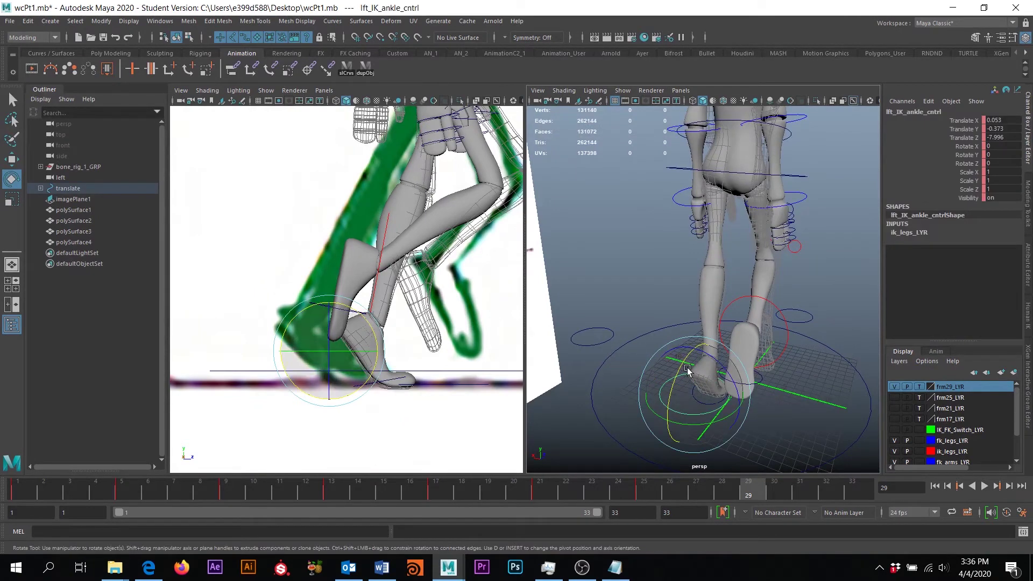
{"action": "left_click_drag", "start_coordinate": [672, 368], "coordinate": [673, 369]}
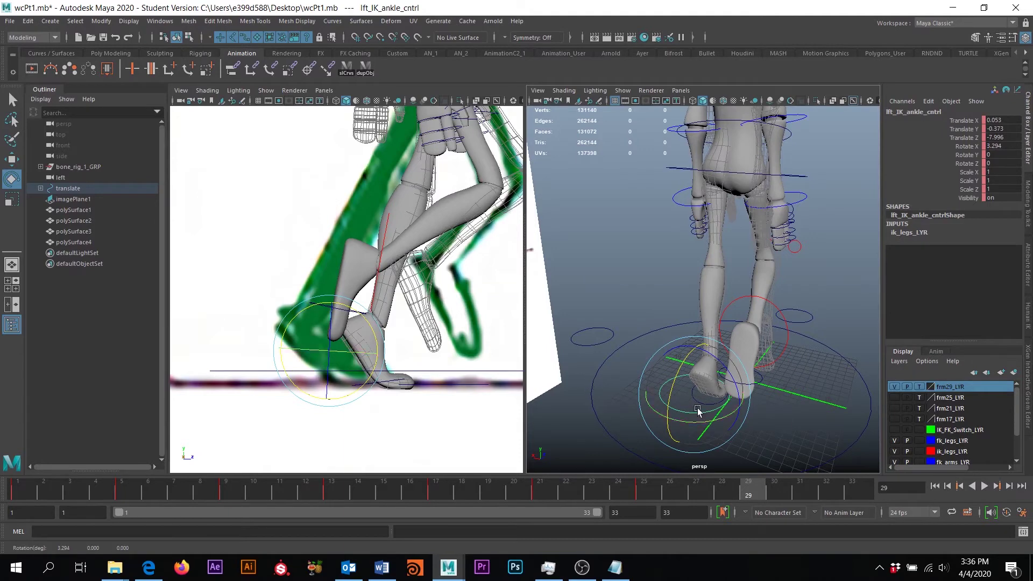
Step: Move the right IK ankle control forward to Translate Z about -0.73 and rotate it to about 63.8 degrees in X to match the guide's lifted foot
{"action": "left_click", "coordinate": [780, 314]}
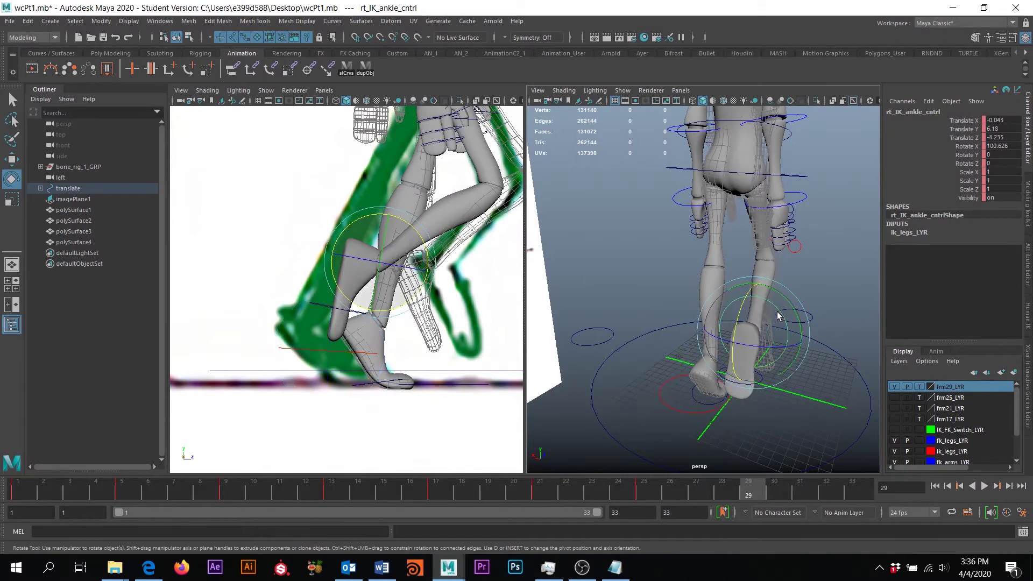
{"action": "key", "text": "w"}
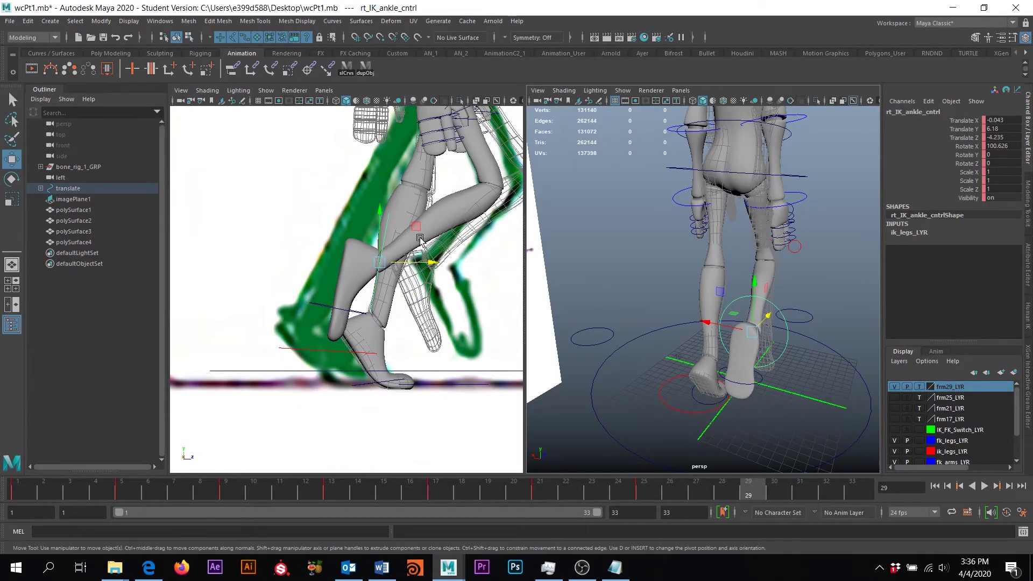
{"action": "left_click_drag", "start_coordinate": [382, 264], "coordinate": [431, 260]}
{"action": "key", "text": "e"}
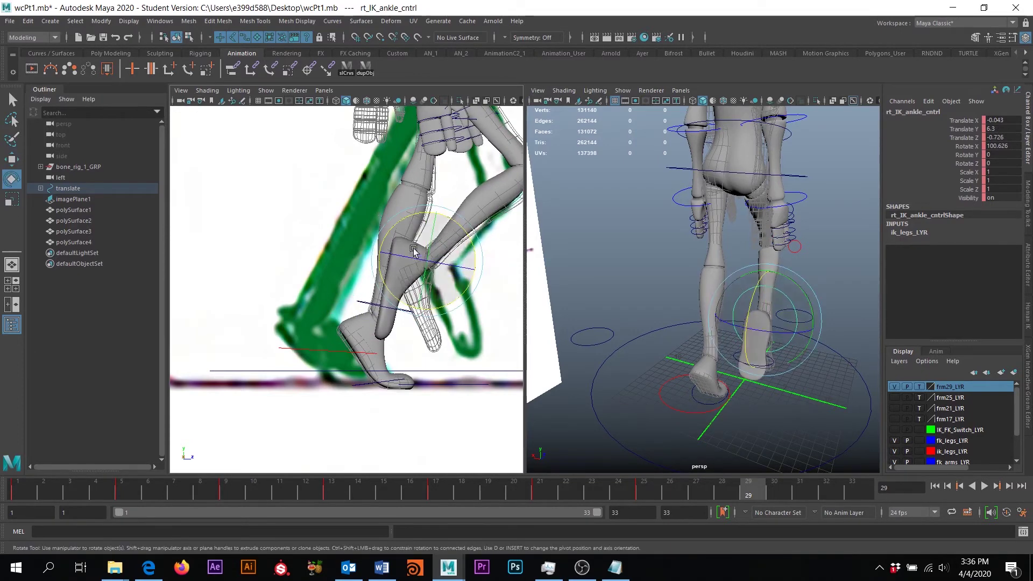
{"action": "left_click_drag", "start_coordinate": [397, 216], "coordinate": [390, 249]}
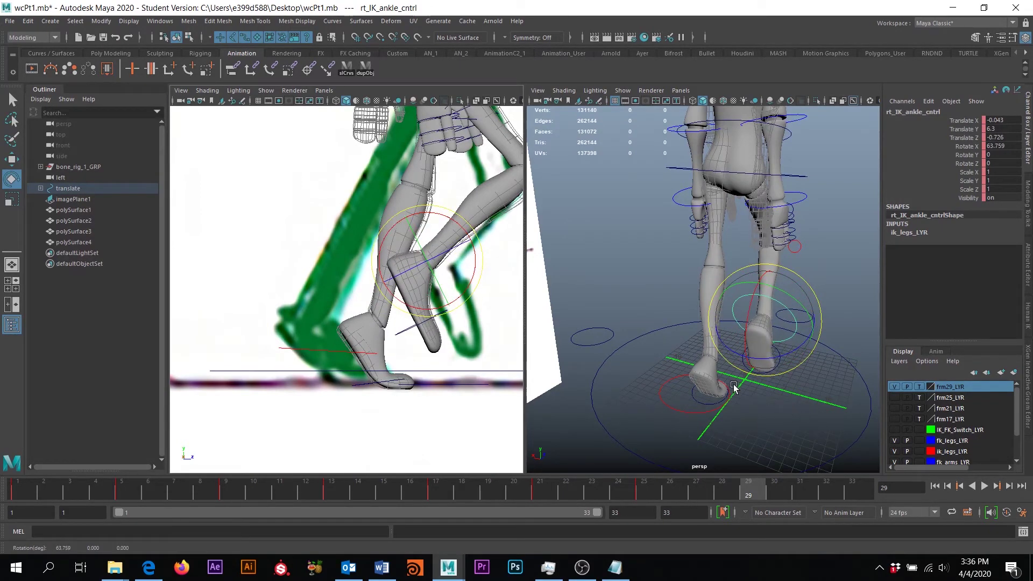
Step: Fine-tune the left IK ankle control to Translate Z about -8.18 and Rotate X about 0.8 to align with the guide
{"action": "left_click", "coordinate": [713, 409]}
{"action": "left_click_drag", "start_coordinate": [751, 413], "coordinate": [468, 397], "text": "alt"}
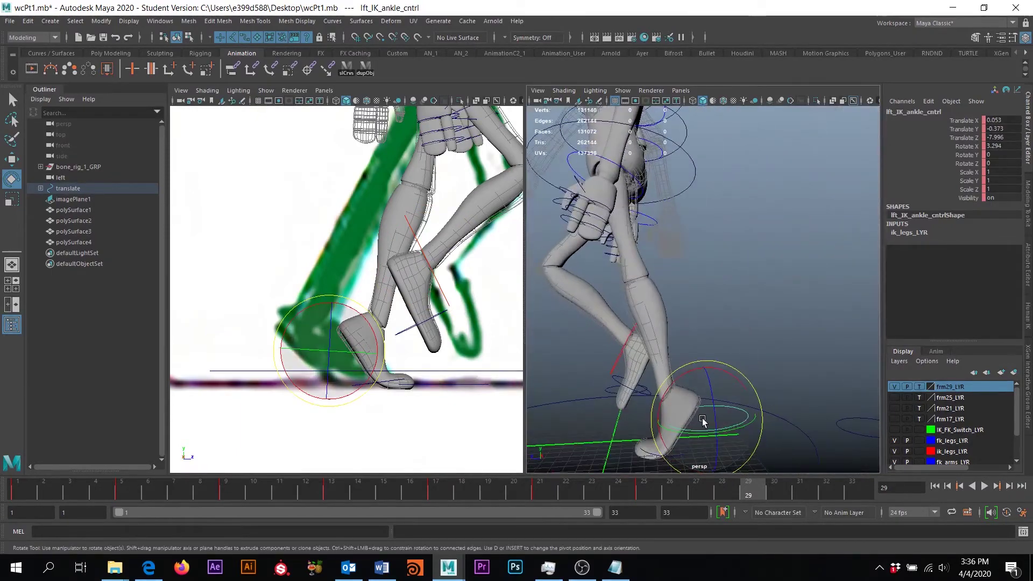
{"action": "key", "text": "w"}
{"action": "left_click_drag", "start_coordinate": [674, 420], "coordinate": [666, 422]}
{"action": "key", "text": "e"}
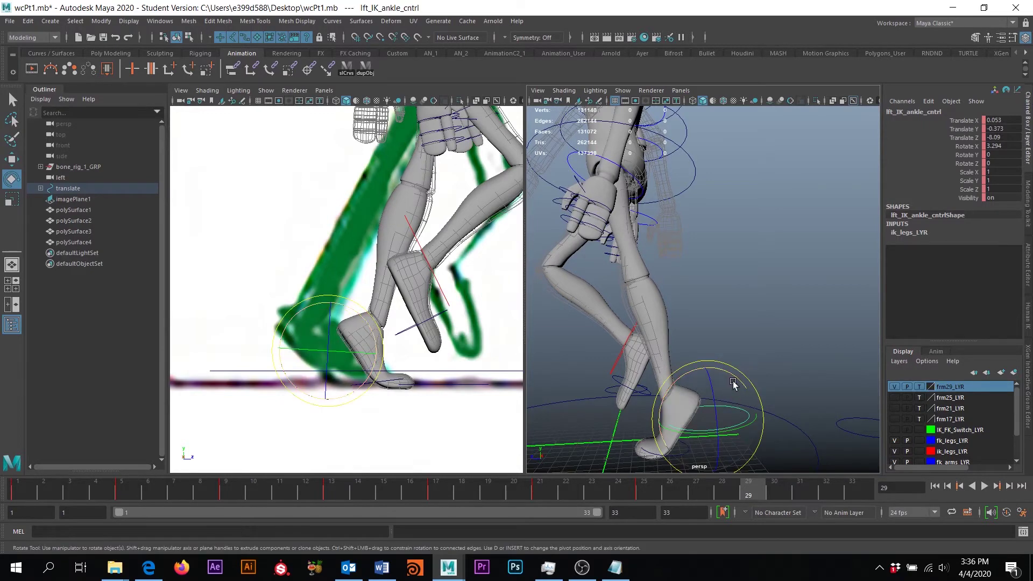
{"action": "left_click_drag", "start_coordinate": [733, 383], "coordinate": [734, 382]}
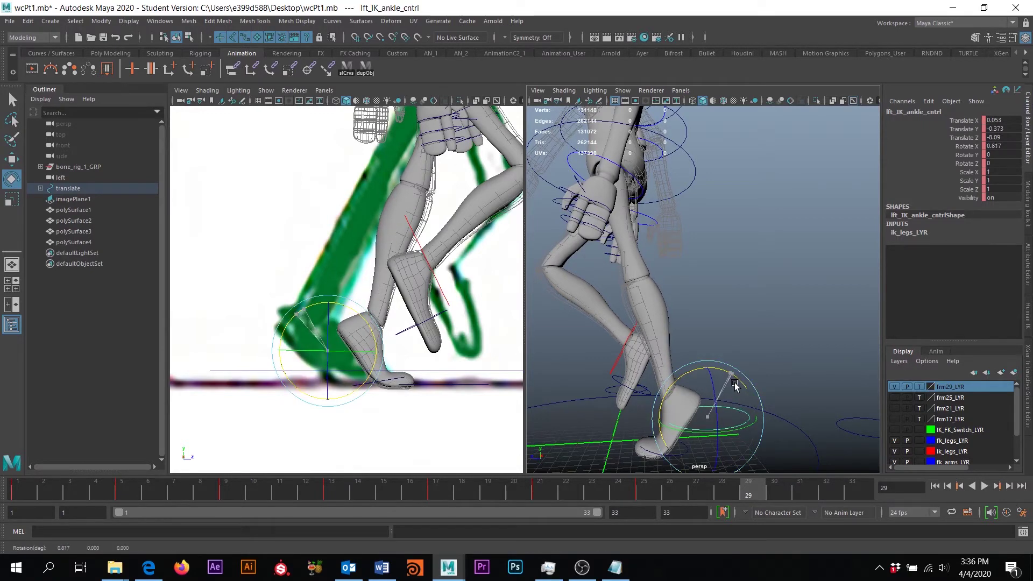
{"action": "key", "text": "w"}
{"action": "left_click_drag", "start_coordinate": [656, 420], "coordinate": [657, 420]}
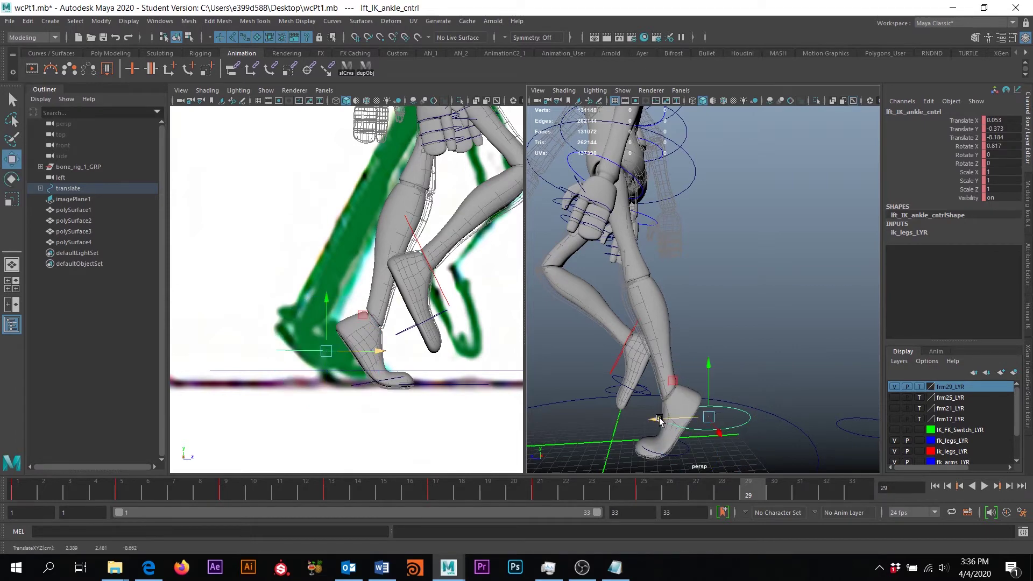
Step: Try tilting the hip control in Z, undo that tilt, and set its Rotate Y to 20
{"action": "left_click_drag", "start_coordinate": [695, 388], "coordinate": [706, 384], "text": "alt"}
{"action": "scroll", "coordinate": [702, 350], "scroll_direction": "down", "scroll_amount": 4}
{"action": "left_click_drag", "start_coordinate": [634, 404], "coordinate": [721, 319], "text": "alt"}
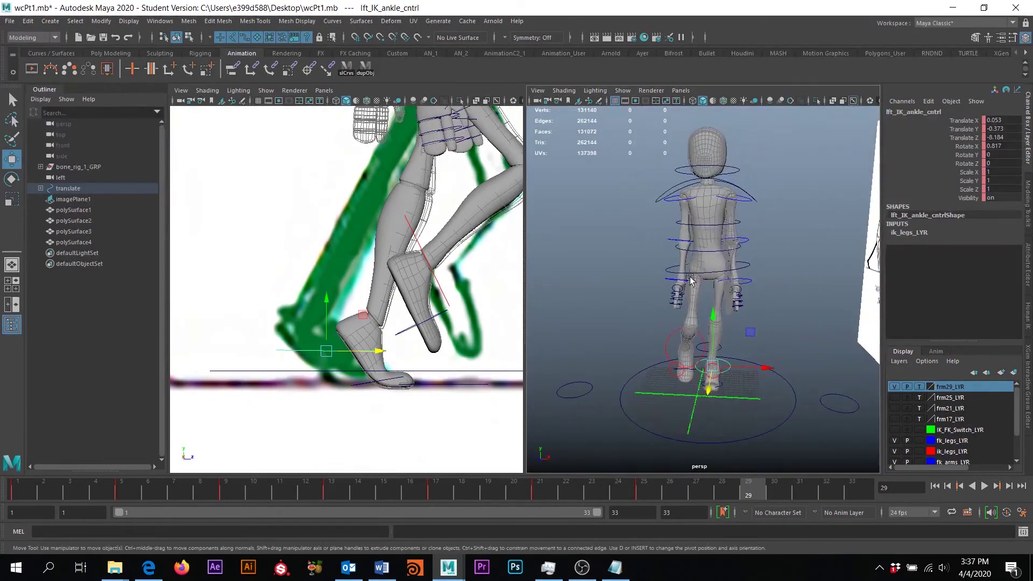
{"action": "left_click", "coordinate": [710, 273]}
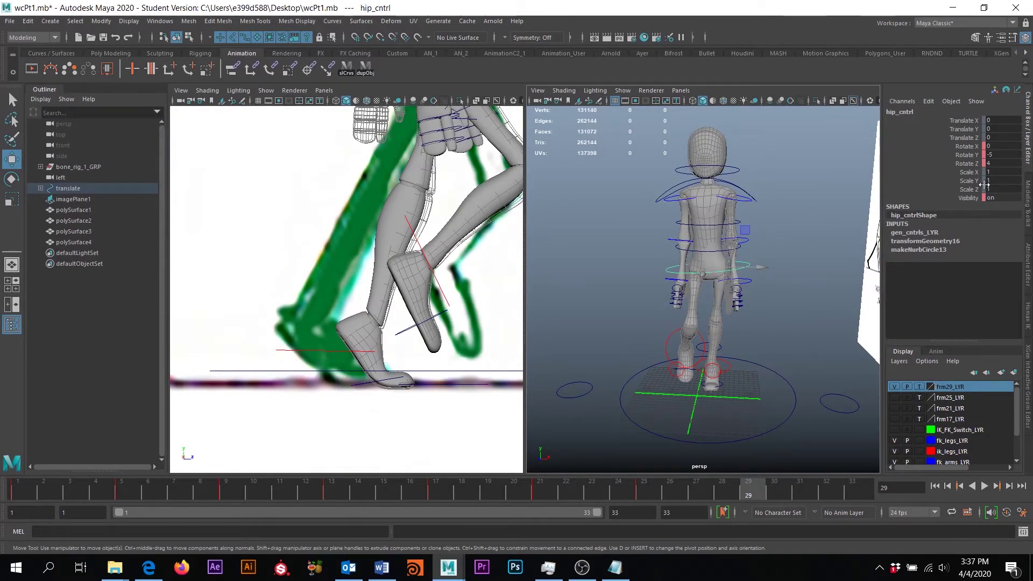
{"action": "key", "text": "e"}
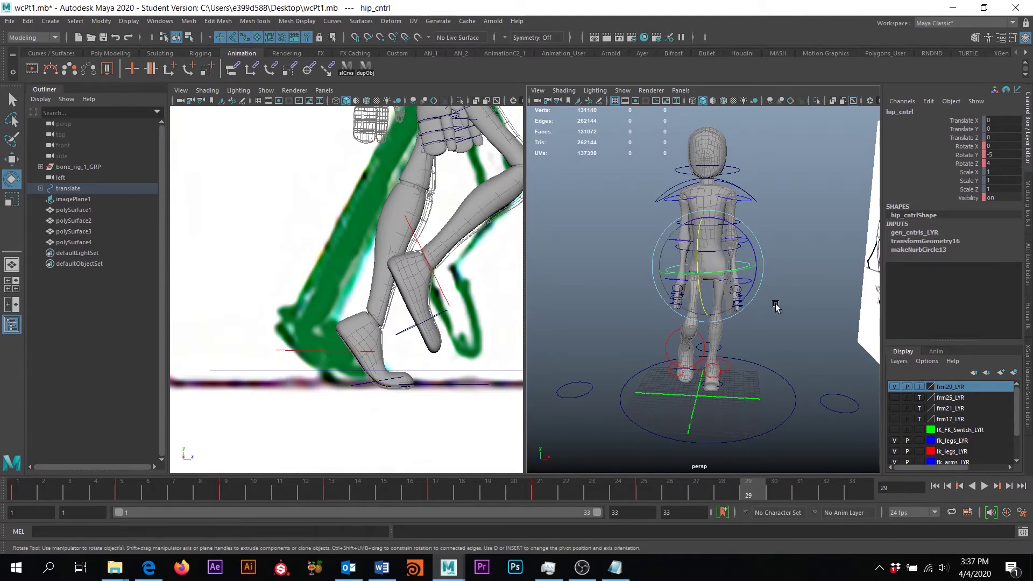
{"action": "scroll", "coordinate": [776, 306], "scroll_direction": "up", "scroll_amount": 4}
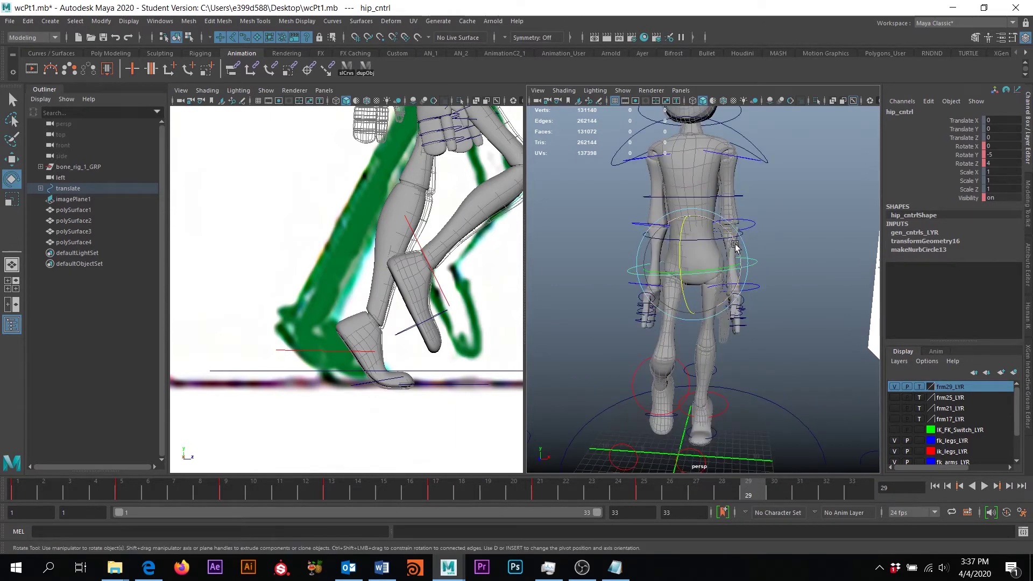
{"action": "mouse_move", "coordinate": [735, 246]}
{"action": "left_mouse_down"}
{"action": "mouse_move", "coordinate": [750, 253]}
{"action": "mouse_move", "coordinate": [735, 248]}
{"action": "left_mouse_up"}
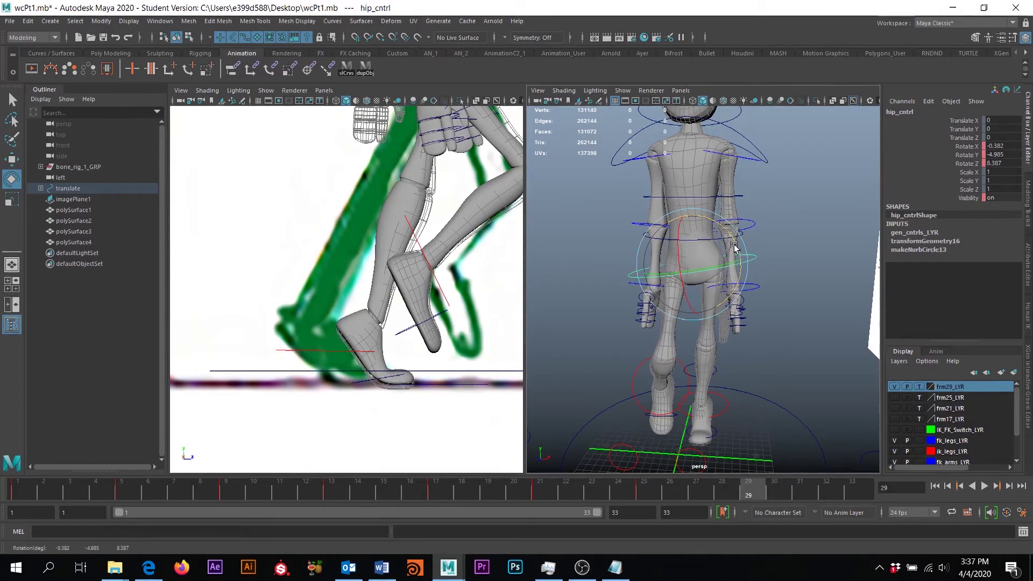
{"action": "key", "text": "ctrl+z"}
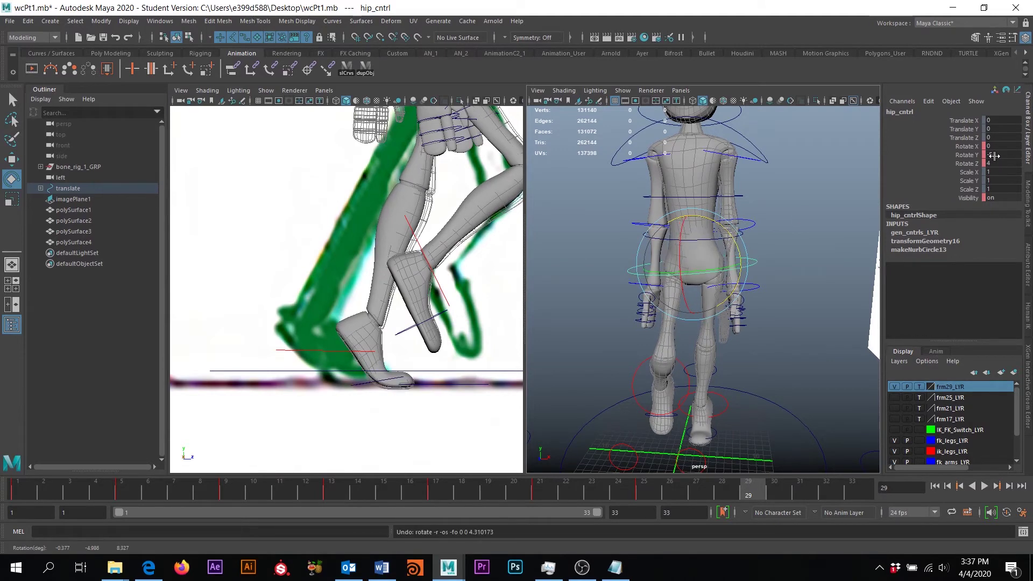
{"action": "middle_click_drag", "start_coordinate": [996, 155], "coordinate": [1015, 155], "text": "ctrl"}
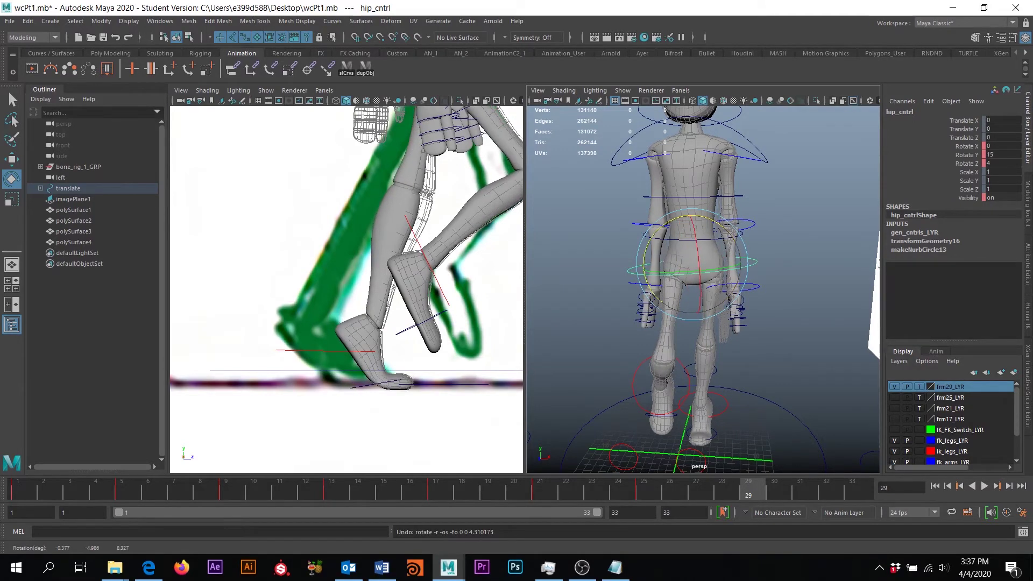
{"action": "left_click_drag", "start_coordinate": [868, 164], "coordinate": [821, 197], "text": "alt"}
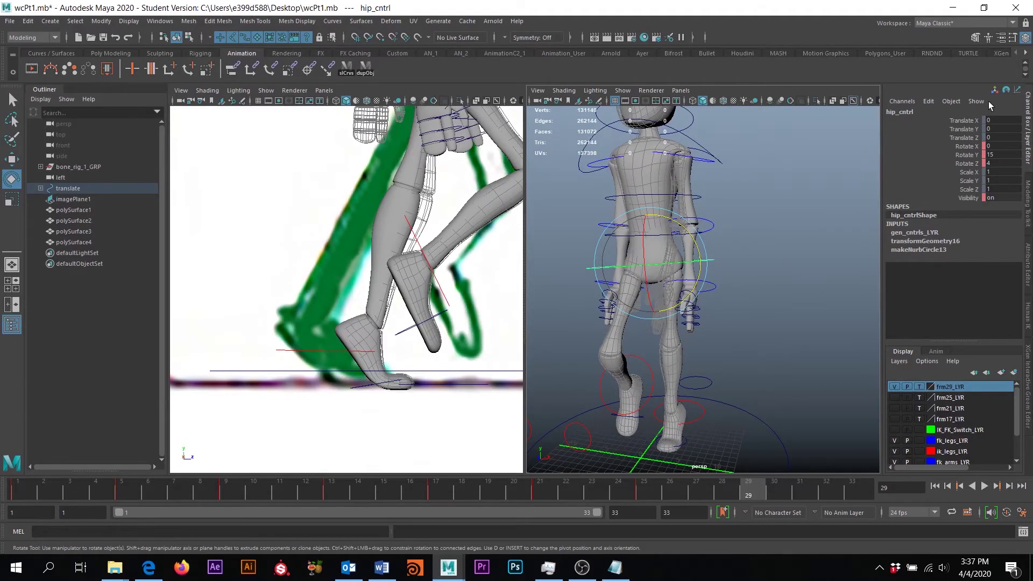
{"action": "left_click_drag", "start_coordinate": [995, 155], "coordinate": [1009, 155], "text": "ctrl"}
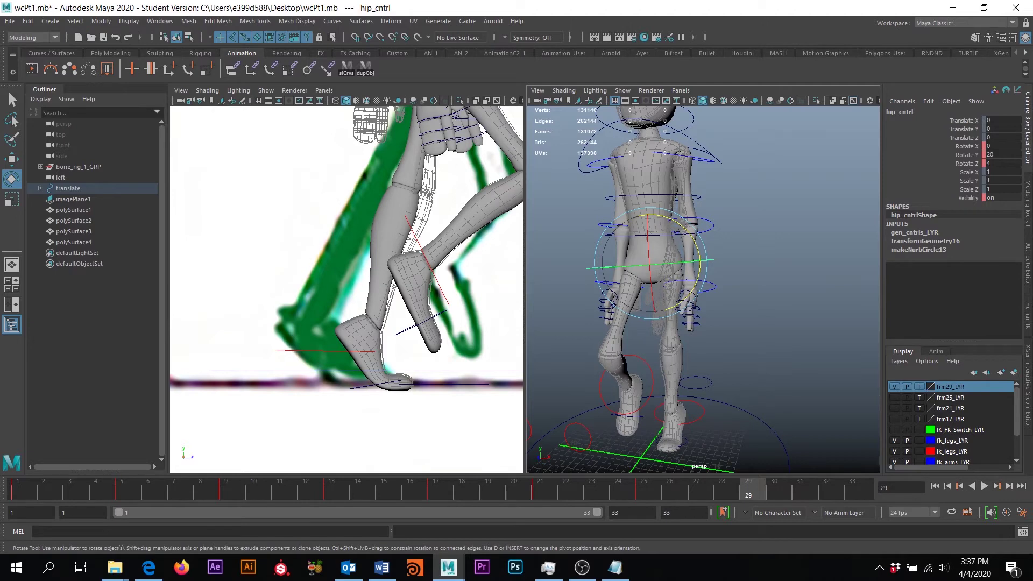
{"action": "key", "text": "alt"}
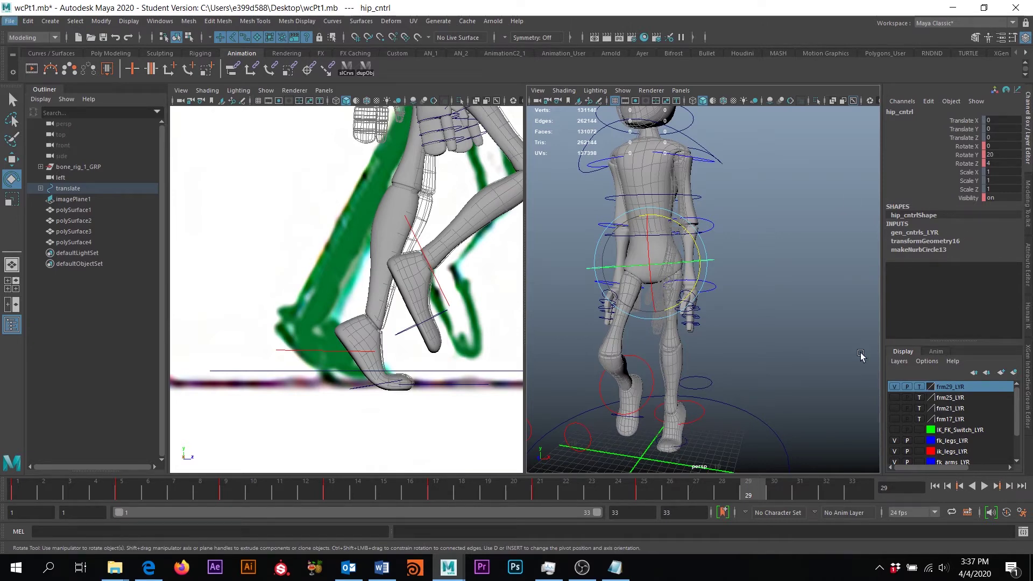
Step: Adjust the root control's height, trying Translate Y 1 and settling on 0.8
{"action": "left_click_drag", "start_coordinate": [764, 304], "coordinate": [678, 297], "text": "alt"}
{"action": "left_click", "coordinate": [737, 375]}
{"action": "key", "text": "w"}
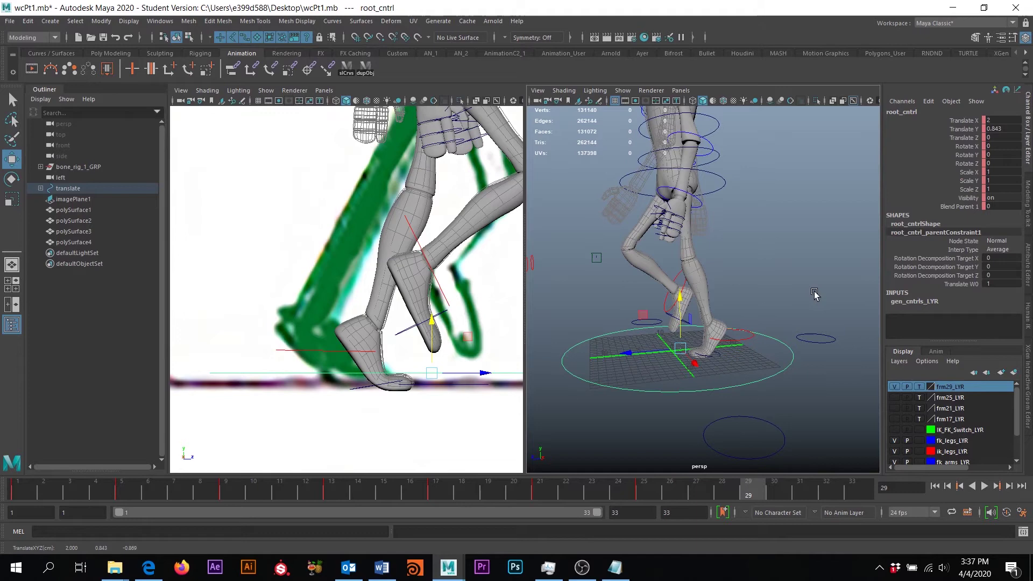
{"action": "left_click", "coordinate": [1010, 128]}
{"action": "type", "text": "1"}
{"action": "key", "text": "Return"}
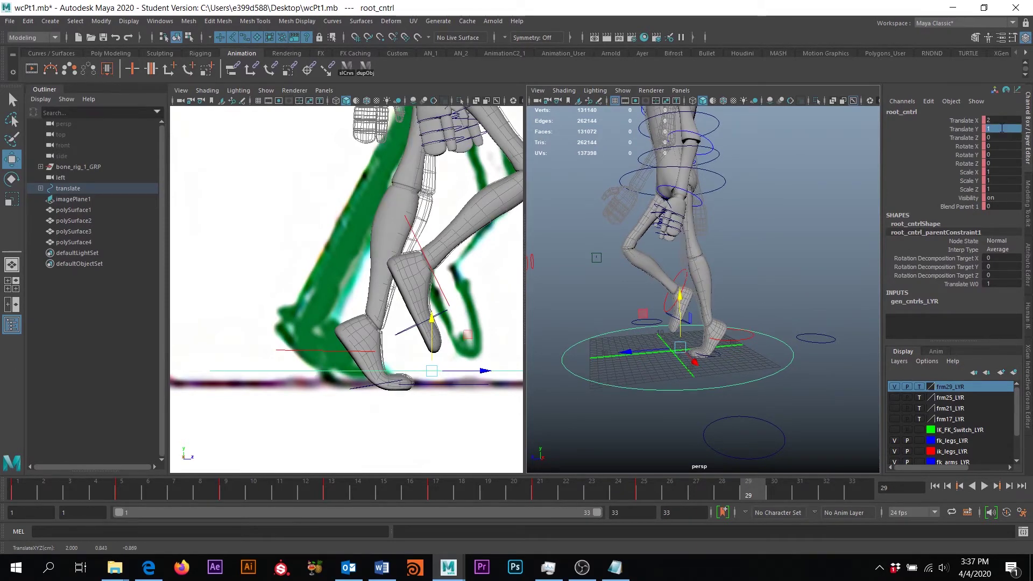
{"action": "left_click_drag", "start_coordinate": [748, 277], "coordinate": [766, 300], "text": "alt"}
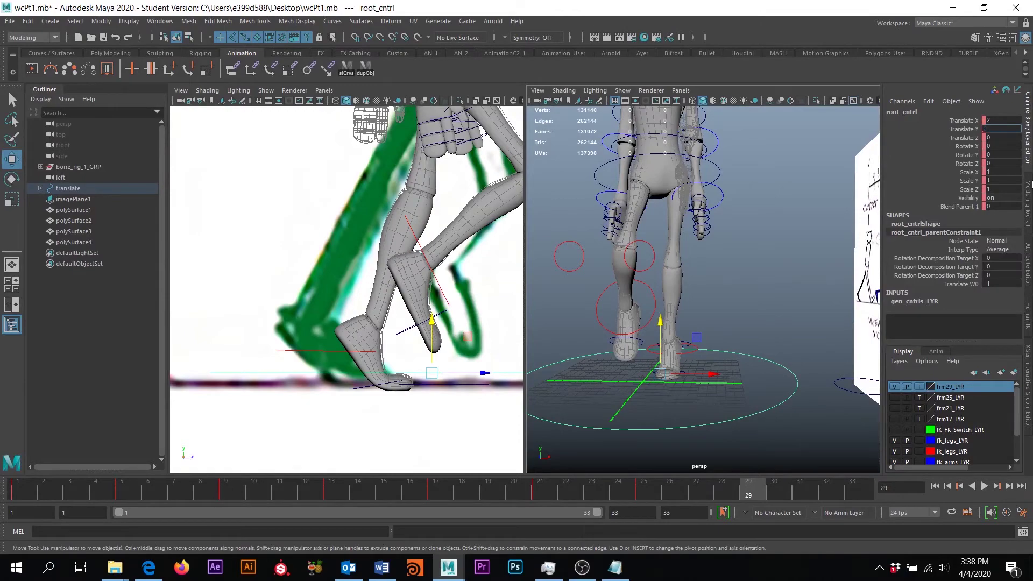
{"action": "type", "text": "0.8"}
{"action": "key", "text": "Return"}
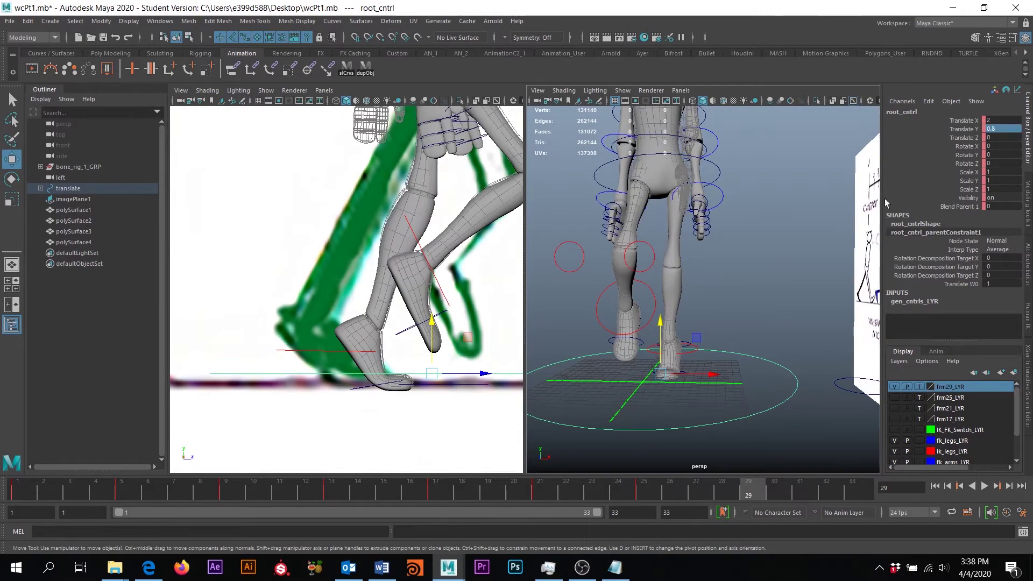
Step: Try rotating the hip control to about 10.3 degrees in Y
{"action": "left_click_drag", "start_coordinate": [843, 215], "coordinate": [442, 230], "text": "alt"}
{"action": "middle_click_drag", "start_coordinate": [421, 209], "coordinate": [382, 293], "text": "alt"}
{"action": "scroll", "coordinate": [409, 274], "scroll_direction": "down", "scroll_amount": 4}
{"action": "scroll", "coordinate": [424, 264], "scroll_direction": "up", "scroll_amount": 3}
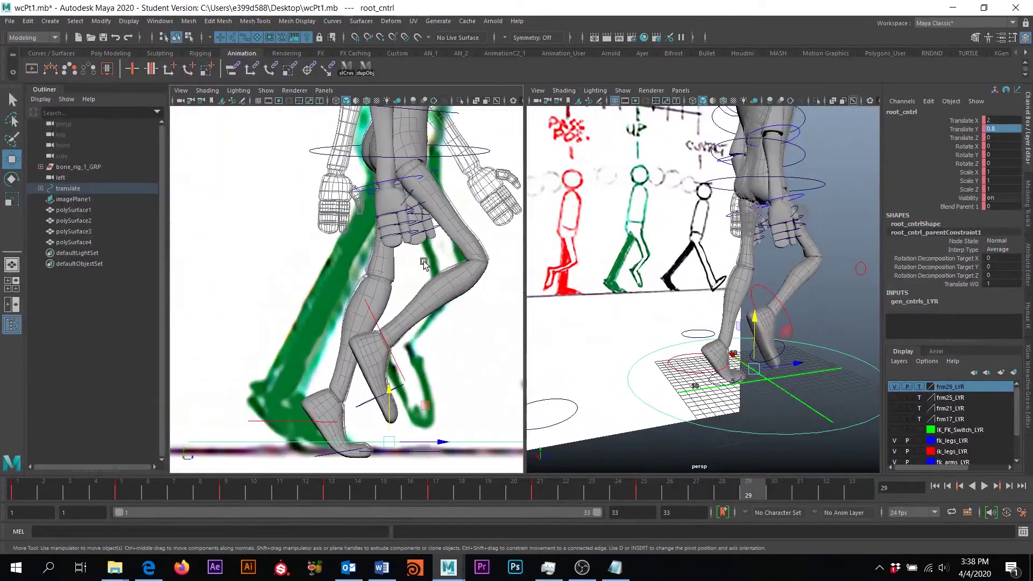
{"action": "left_click_drag", "start_coordinate": [424, 264], "coordinate": [420, 265], "text": "alt"}
{"action": "left_click_drag", "start_coordinate": [849, 196], "coordinate": [654, 209], "text": "alt"}
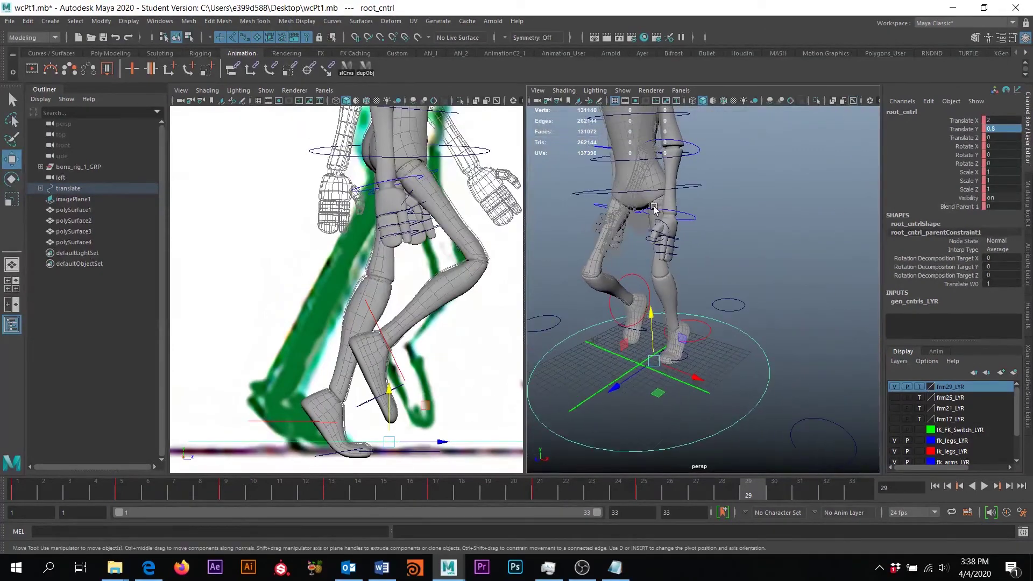
{"action": "left_click", "coordinate": [659, 193]}
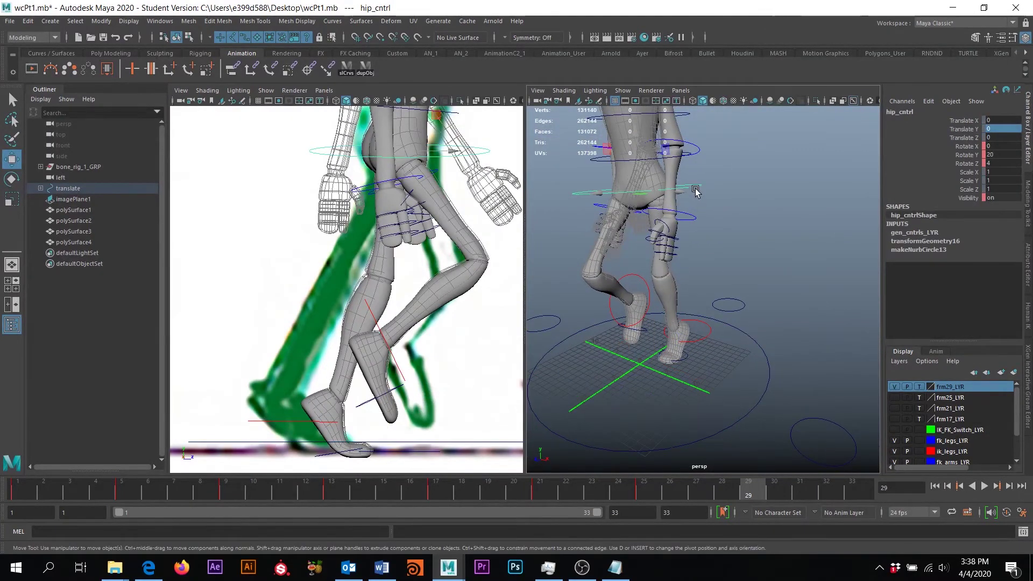
{"action": "key", "text": "e"}
{"action": "left_click_drag", "start_coordinate": [663, 186], "coordinate": [650, 194]}
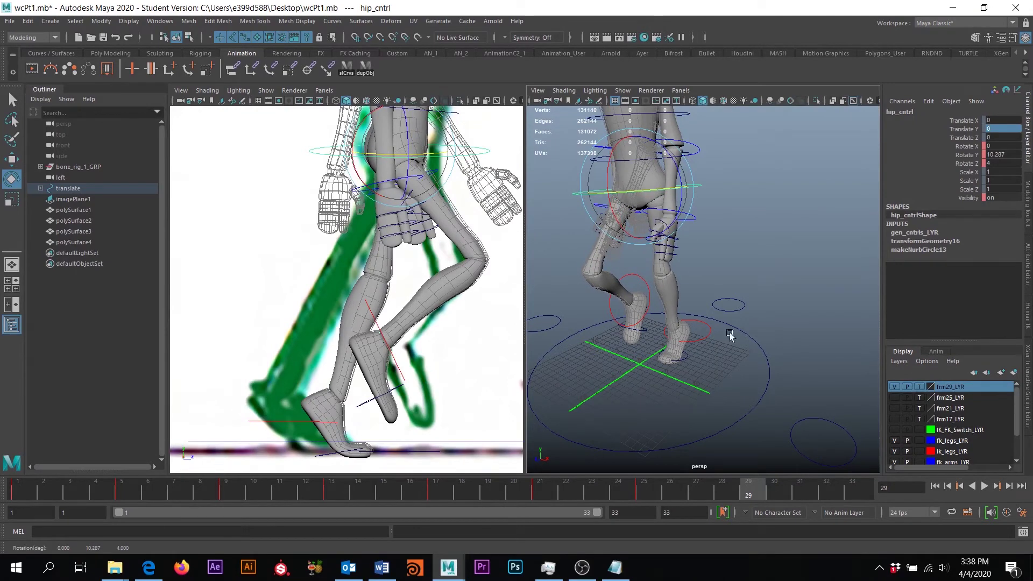
Step: Try a Translate Y of 1 on the root control
{"action": "left_click", "coordinate": [746, 423]}
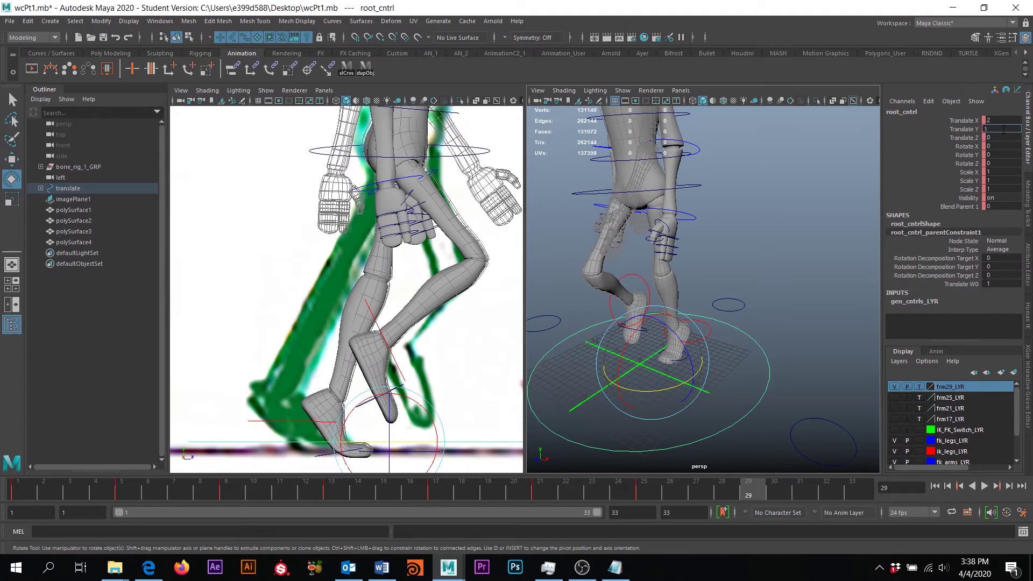
{"action": "left_click", "coordinate": [1003, 130]}
{"action": "type", "text": "1"}
{"action": "key", "text": "Return"}
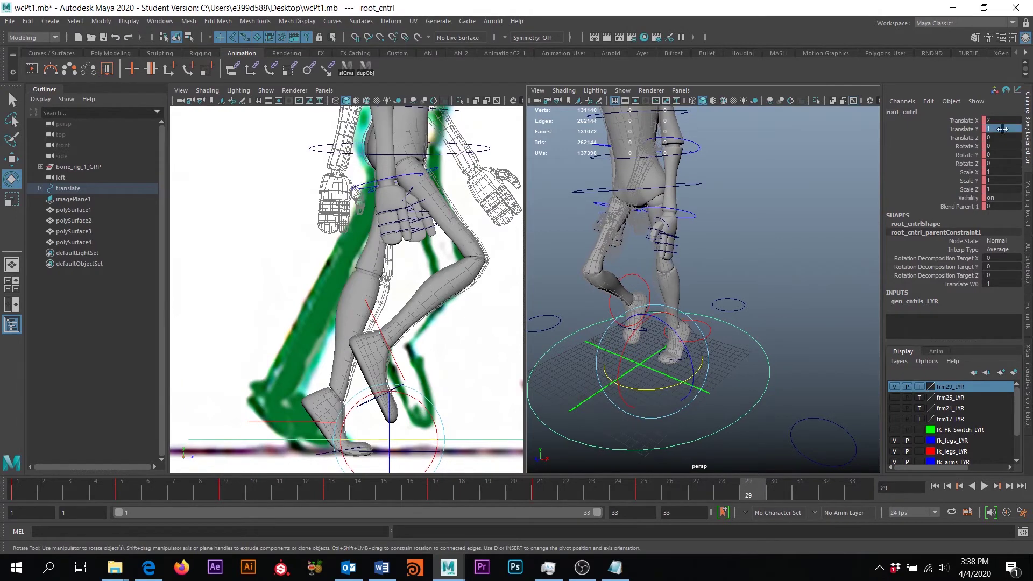
Step: Reselect the hip control and set its Rotate Y to 20
{"action": "left_click", "coordinate": [691, 188]}
{"action": "left_click_drag", "start_coordinate": [690, 188], "coordinate": [701, 318]}
{"action": "key", "text": "w"}
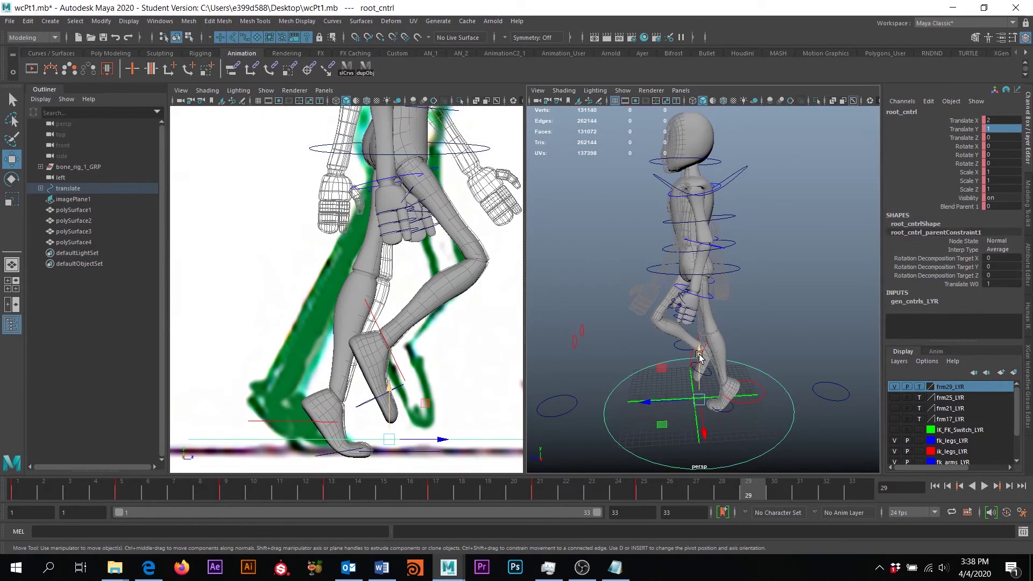
{"action": "left_click_drag", "start_coordinate": [698, 355], "coordinate": [659, 319]}
{"action": "right_click_drag", "start_coordinate": [659, 319], "coordinate": [716, 305], "text": "alt"}
{"action": "left_click_drag", "start_coordinate": [737, 294], "coordinate": [730, 265], "text": "alt"}
{"action": "left_click_drag", "start_coordinate": [715, 378], "coordinate": [712, 322]}
{"action": "left_click", "coordinate": [708, 316]}
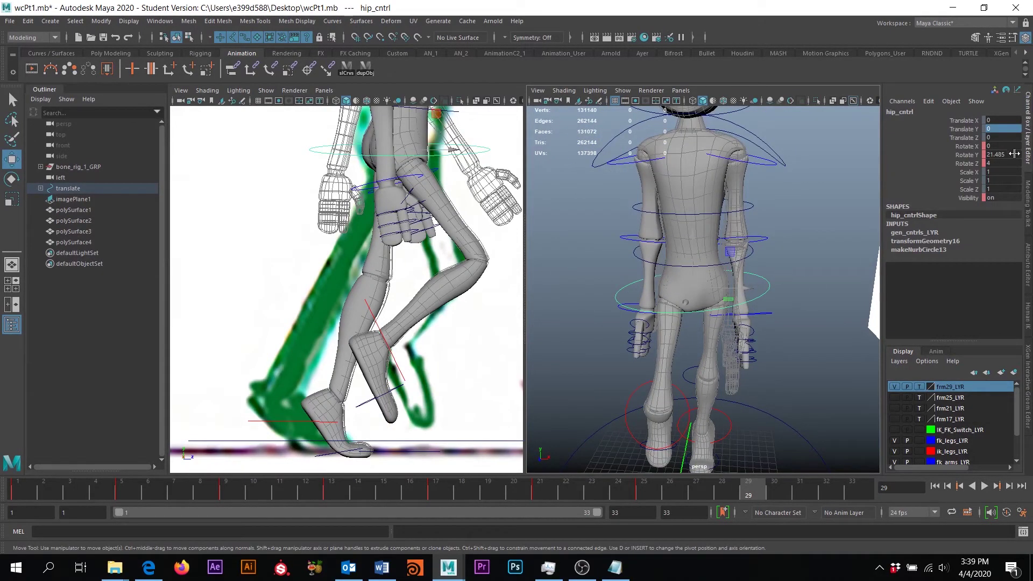
{"action": "key", "text": "Return"}
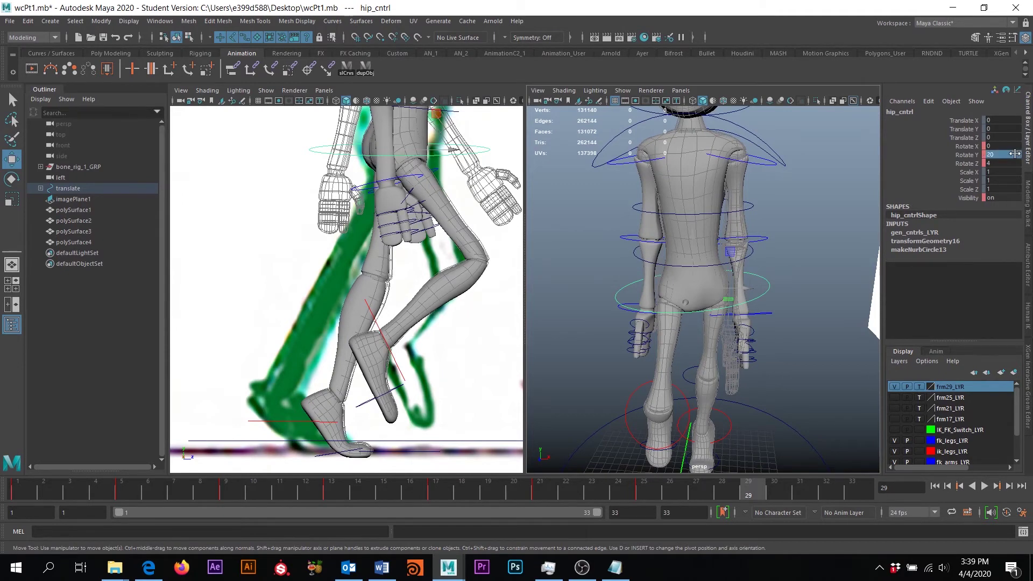
Step: Fine-tune the root control's height to a Translate Y of about 0.945 so the legs fit the guide
{"action": "left_click_drag", "start_coordinate": [678, 301], "coordinate": [787, 387], "text": "alt"}
{"action": "left_click", "coordinate": [790, 369]}
{"action": "left_click", "coordinate": [785, 368]}
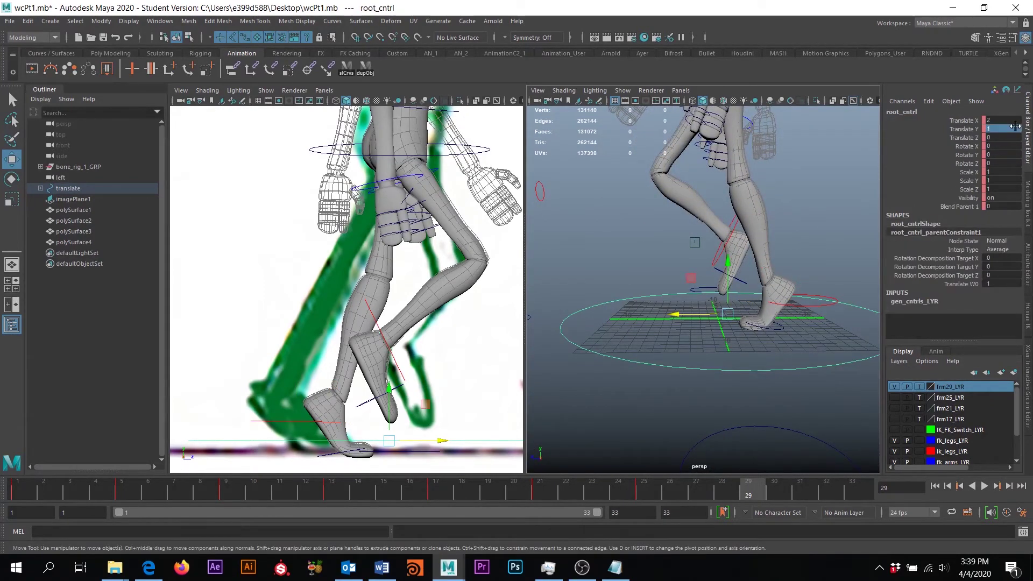
{"action": "left_click_drag", "start_coordinate": [802, 175], "coordinate": [732, 264], "text": "alt"}
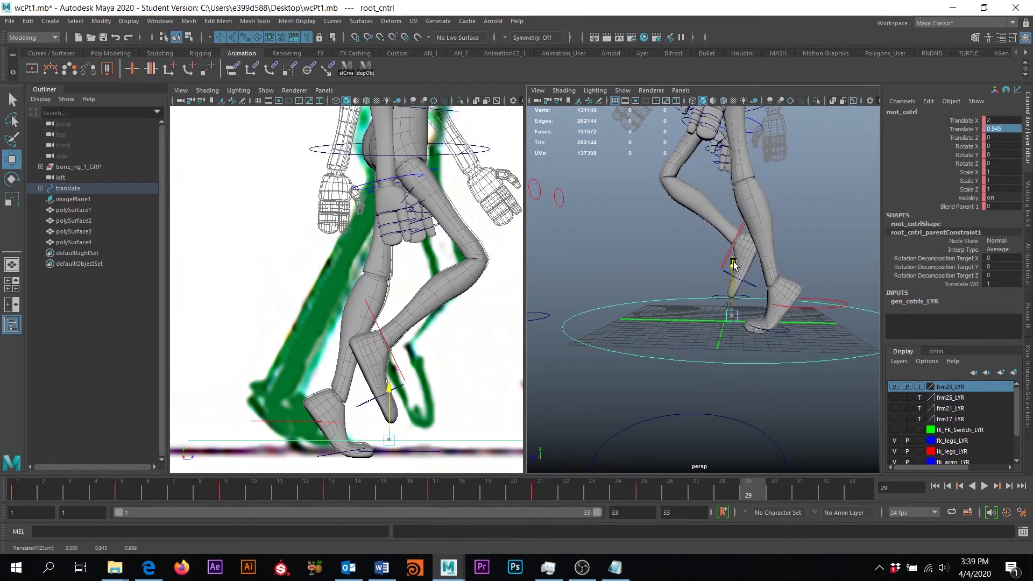
Step: Lean the lower spine control (spine_1_cntrl) forward by setting its Rotate X to 8
{"action": "left_click_drag", "start_coordinate": [756, 227], "coordinate": [666, 183], "text": "alt"}
{"action": "left_click_drag", "start_coordinate": [709, 220], "coordinate": [749, 296], "text": "alt"}
{"action": "left_click", "coordinate": [705, 279]}
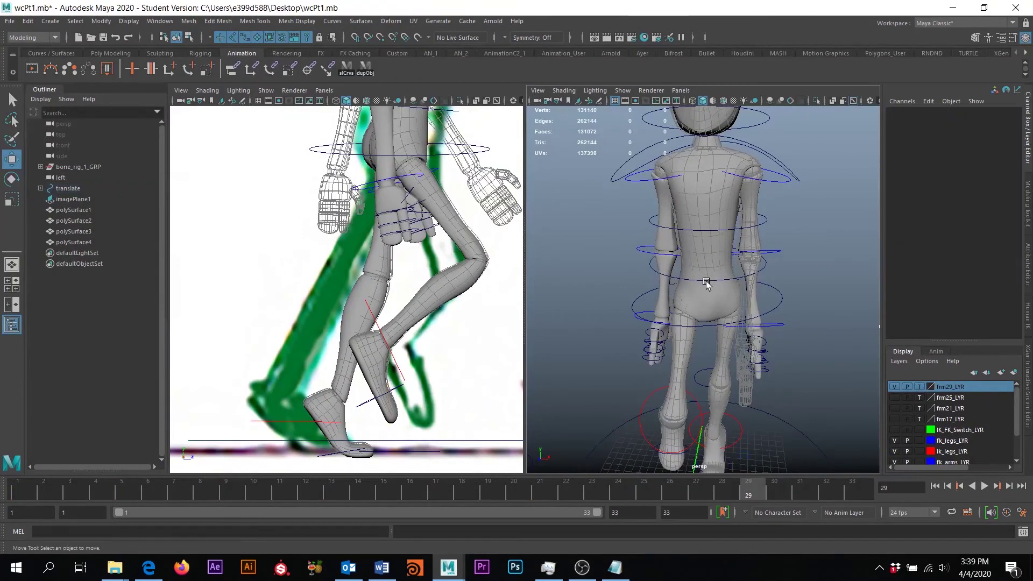
{"action": "left_click", "coordinate": [705, 277]}
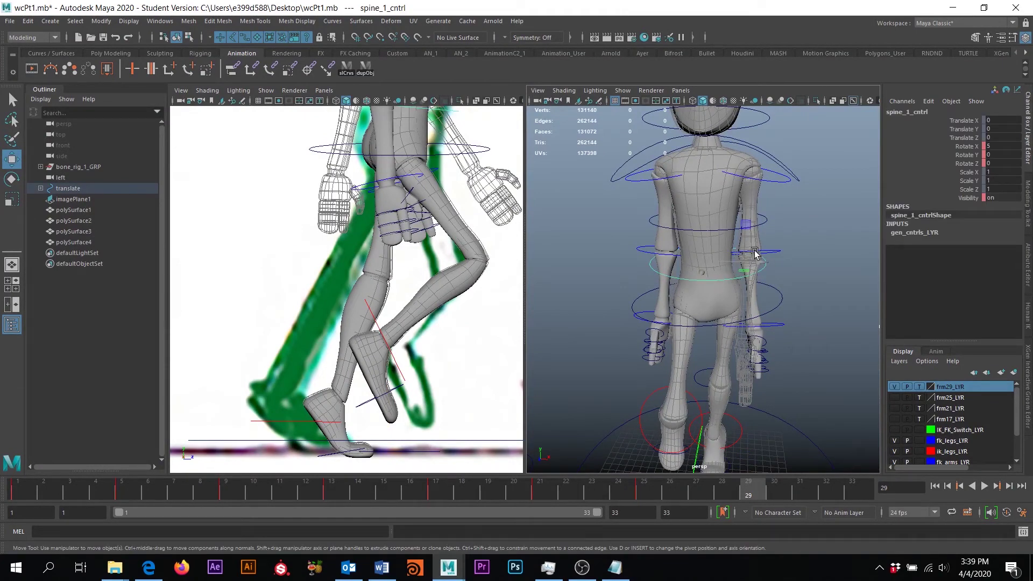
{"action": "key", "text": "e"}
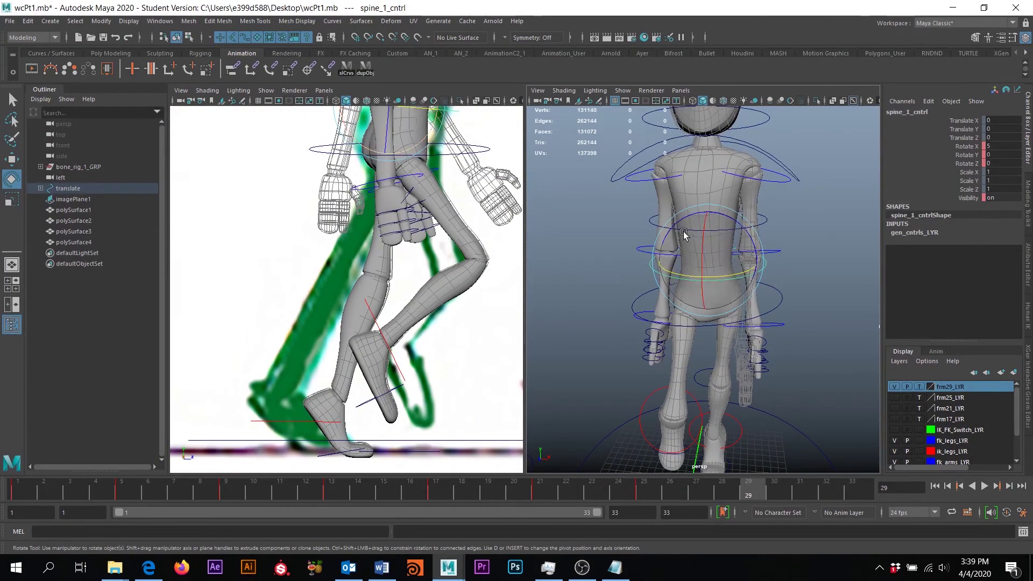
{"action": "scroll", "coordinate": [425, 217], "scroll_direction": "down", "scroll_amount": 3}
{"action": "middle_click_drag", "start_coordinate": [424, 217], "coordinate": [407, 244], "text": "alt"}
{"action": "scroll", "coordinate": [407, 244], "scroll_direction": "down", "scroll_amount": 2}
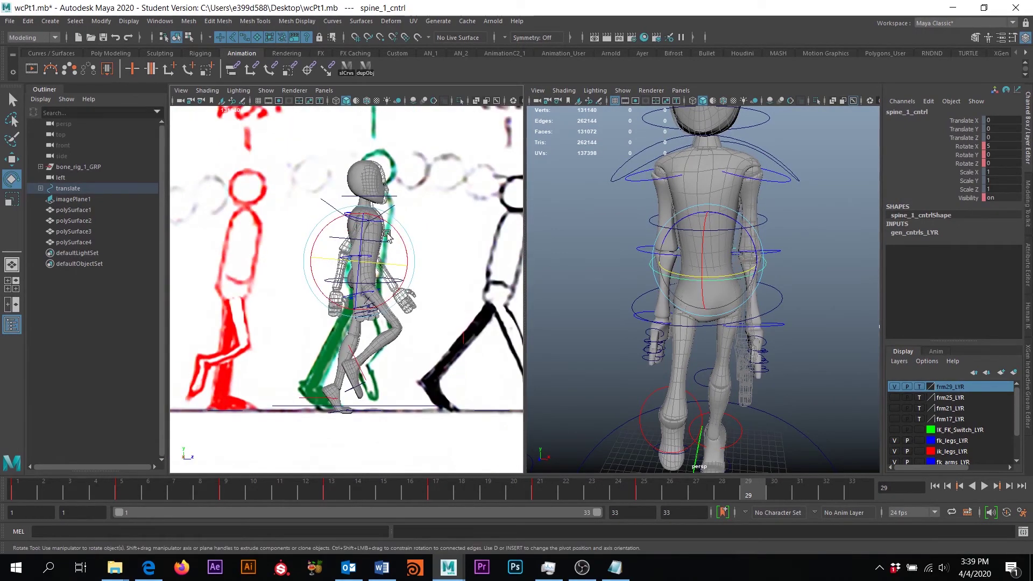
{"action": "left_click_drag", "start_coordinate": [699, 246], "coordinate": [699, 249]}
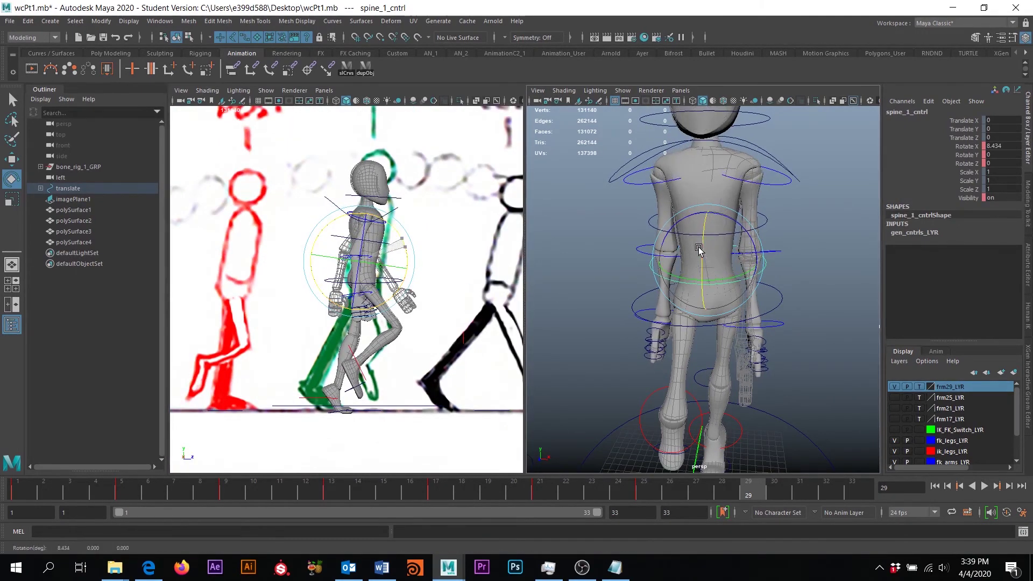
{"action": "left_click", "coordinate": [1002, 145]}
{"action": "type", "text": "8"}
{"action": "key", "text": "Return"}
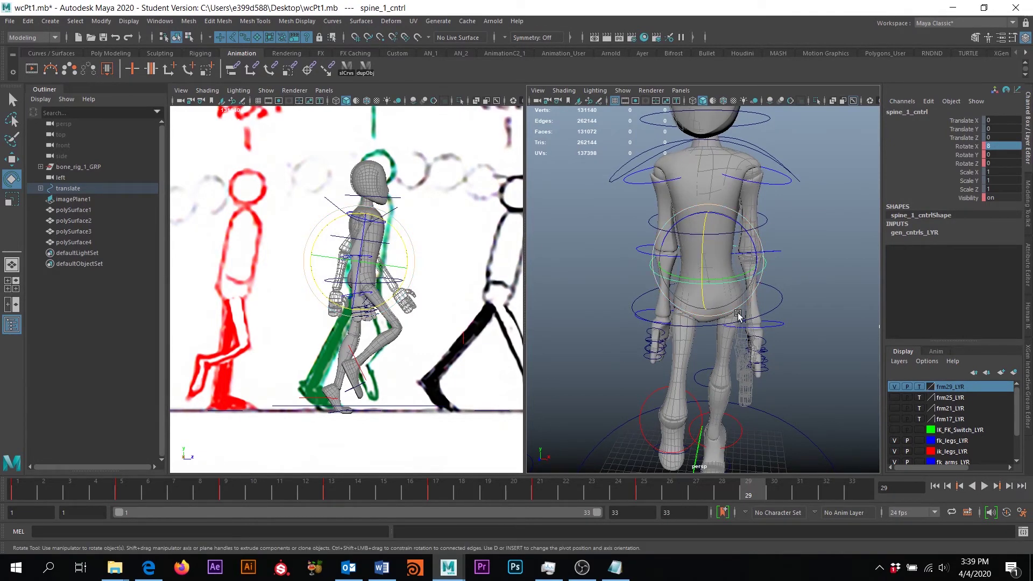
Step: Twist the upper spine control (spine_2_cntrl) by setting its Rotate Y to -5
{"action": "left_click", "coordinate": [810, 225]}
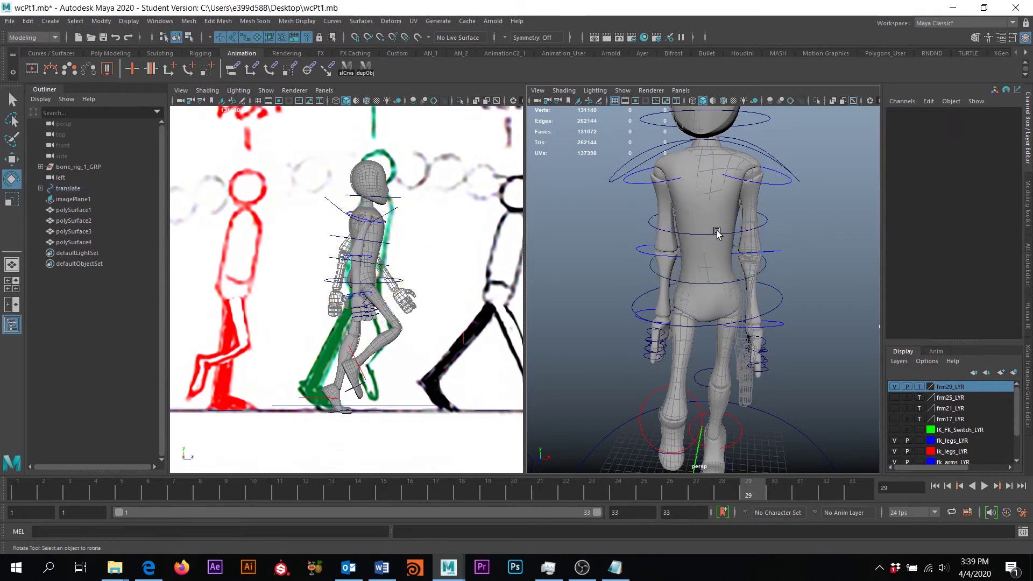
{"action": "left_click", "coordinate": [717, 235]}
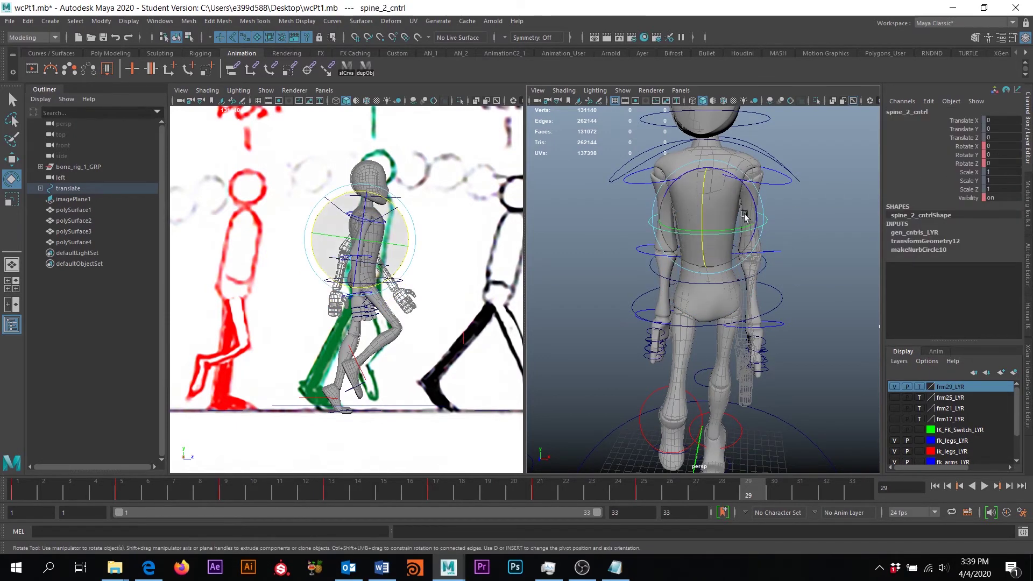
{"action": "left_click_drag", "start_coordinate": [733, 237], "coordinate": [763, 240], "text": "alt"}
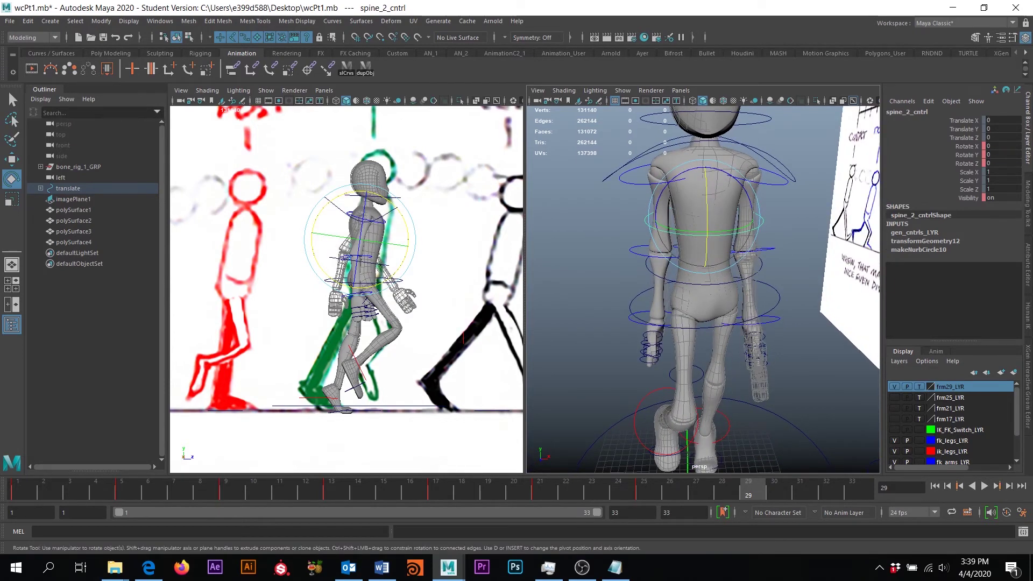
{"action": "left_click_drag", "start_coordinate": [1002, 155], "coordinate": [987, 155], "text": "ctrl"}
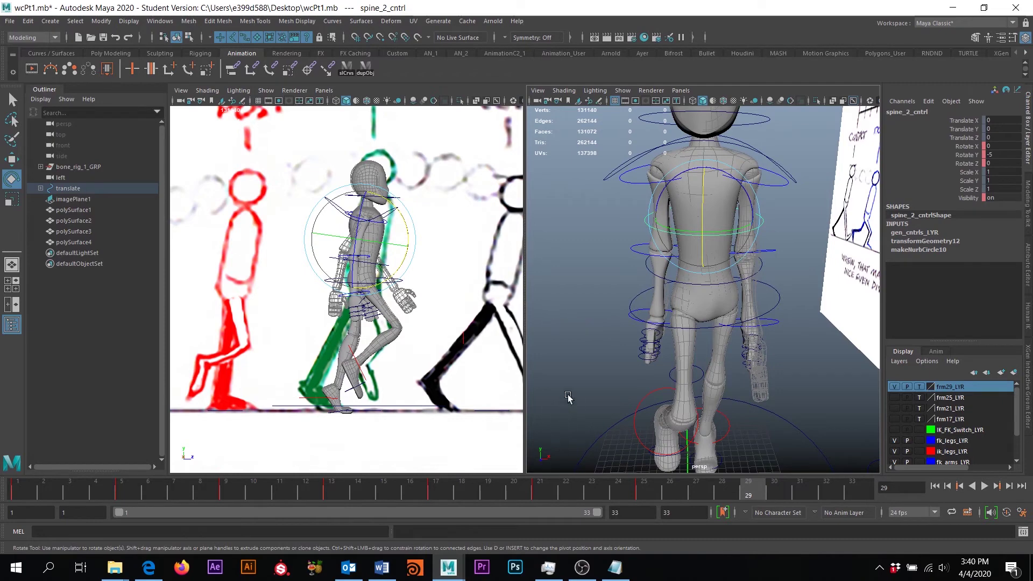
Step: Counter the spine's lean and twist on the head control by setting Rotate X to -8 and Rotate Y to 5
{"action": "middle_click_drag", "start_coordinate": [773, 215], "coordinate": [773, 249], "text": "alt"}
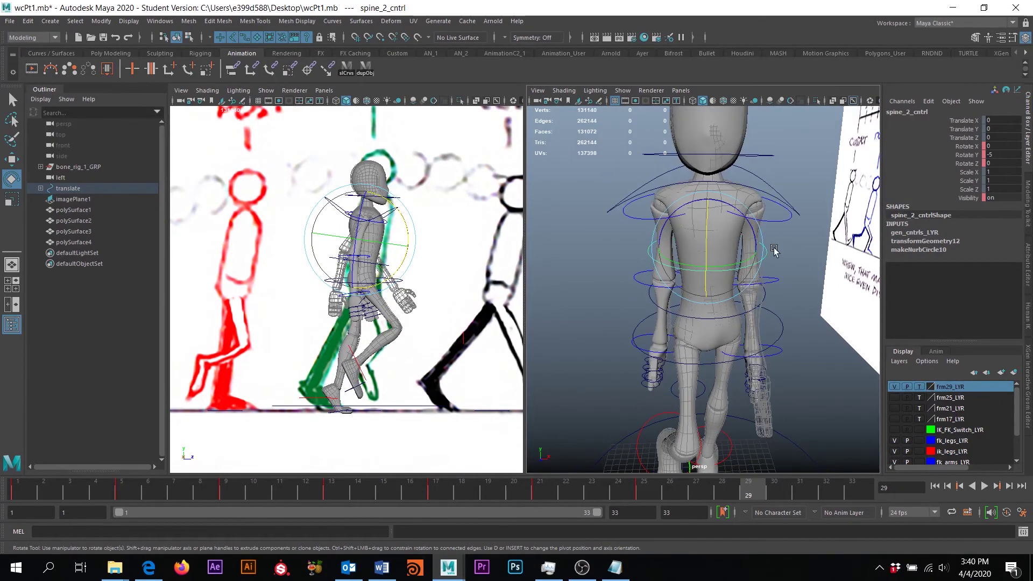
{"action": "left_click", "coordinate": [719, 318]}
{"action": "left_click", "coordinate": [748, 289]}
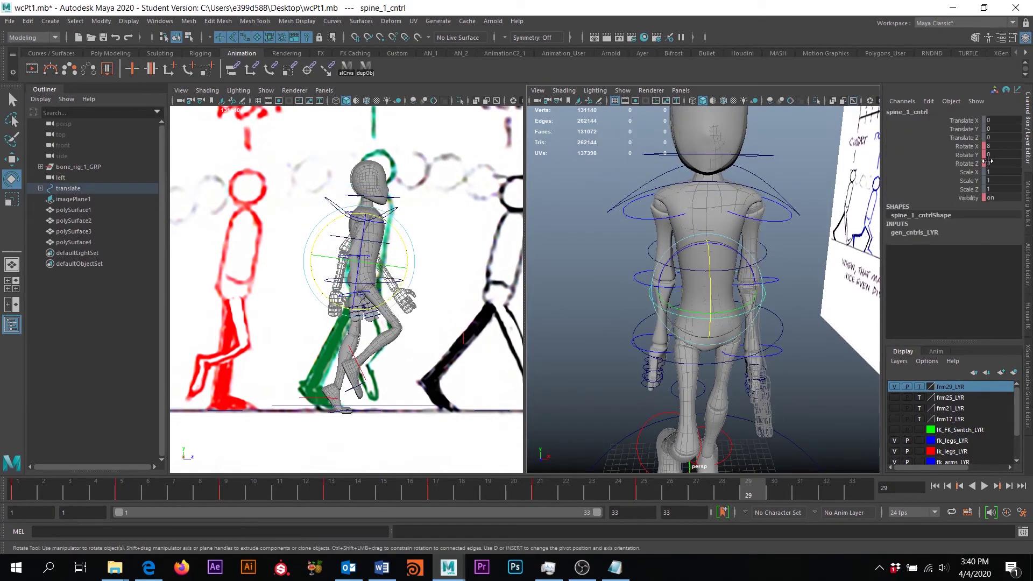
{"action": "left_click", "coordinate": [750, 155]}
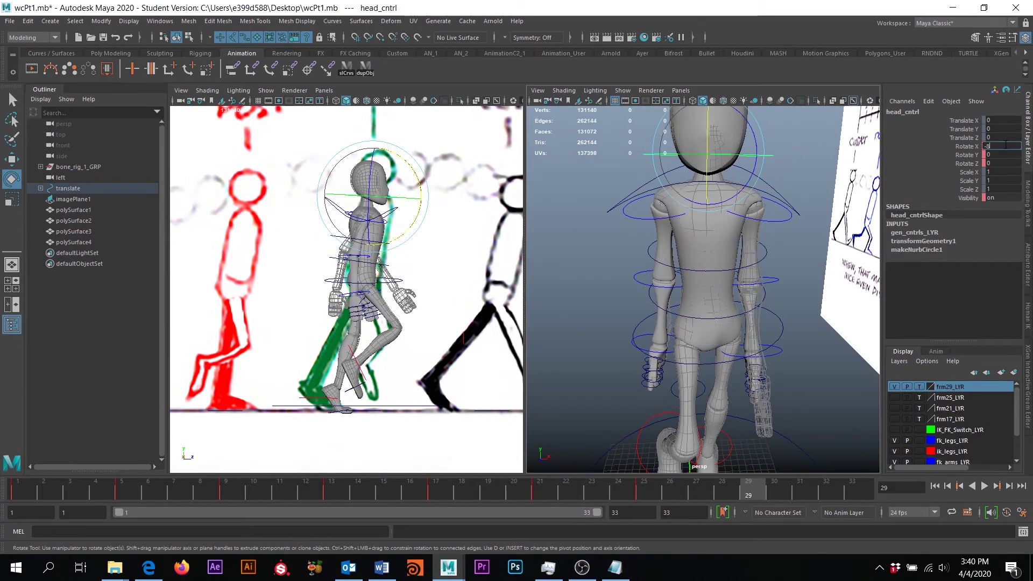
{"action": "key", "text": "Return"}
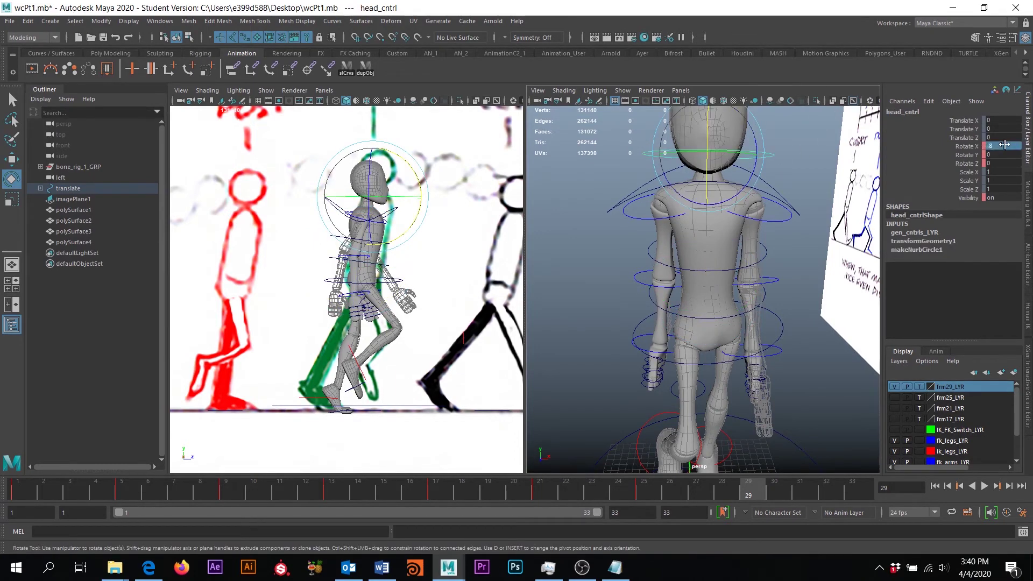
{"action": "left_click", "coordinate": [707, 271]}
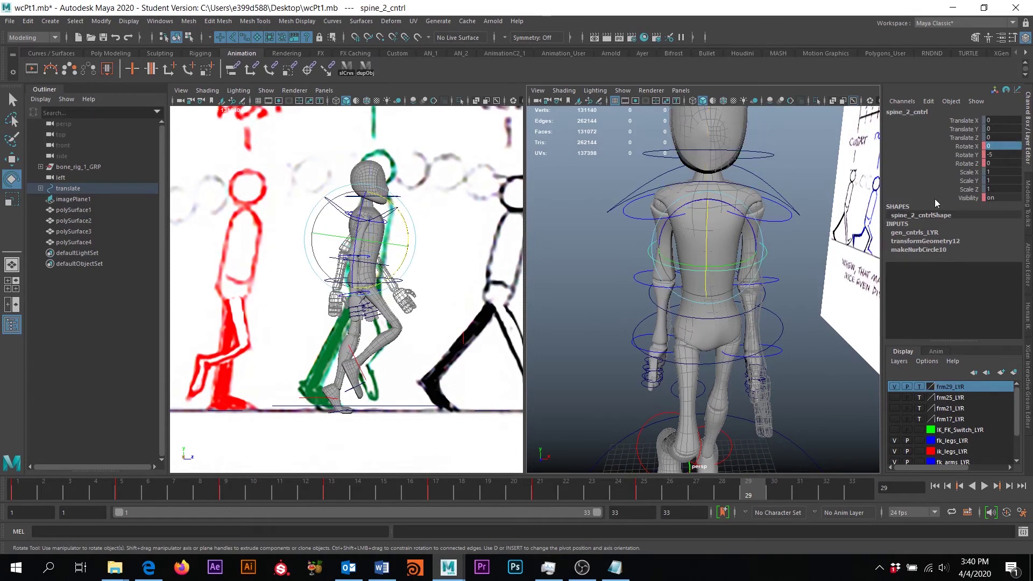
{"action": "left_click", "coordinate": [741, 153]}
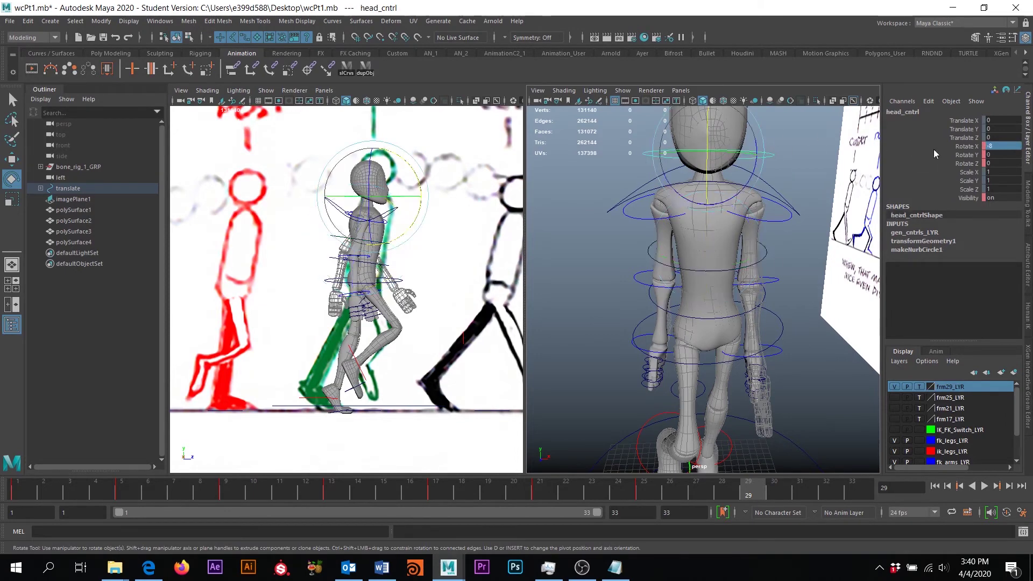
{"action": "left_click", "coordinate": [999, 156]}
{"action": "type", "text": "5"}
{"action": "key", "text": "Return"}
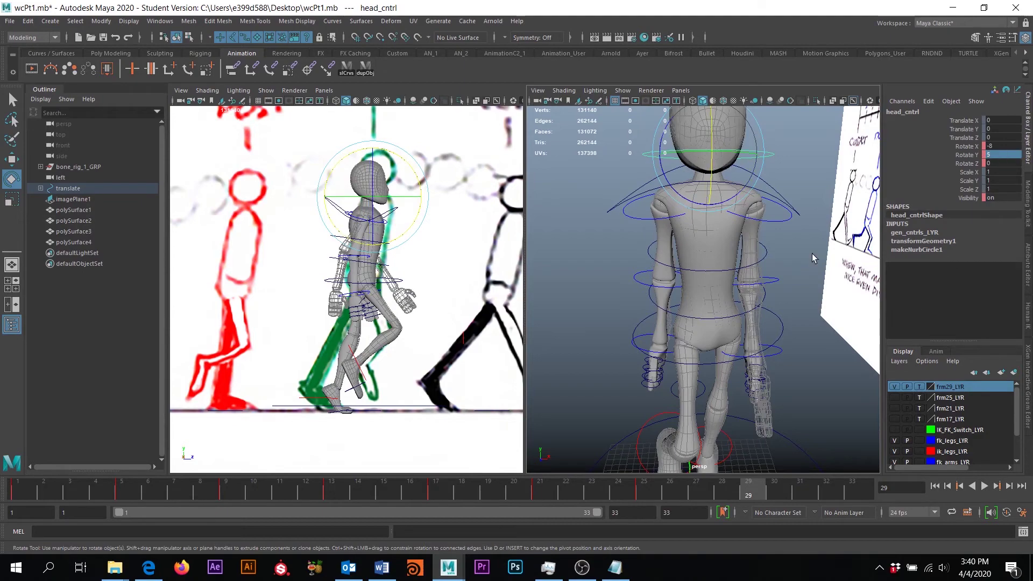
Step: Swing the right arm by rotating rt_FK_shoulder_cntrl to a Rotate Y of about -12.8
{"action": "left_click_drag", "start_coordinate": [697, 308], "coordinate": [760, 270], "text": "alt"}
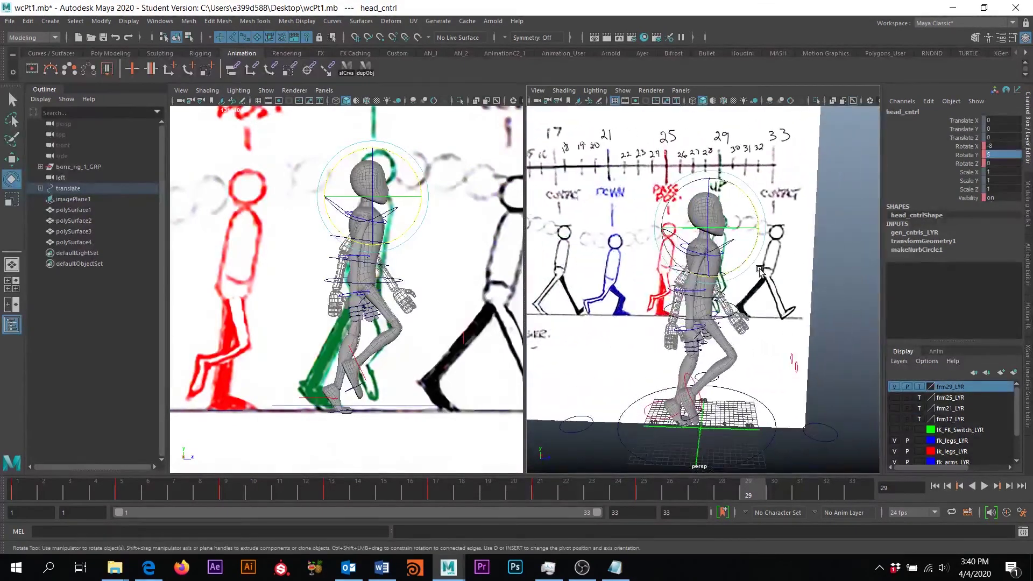
{"action": "right_click_drag", "start_coordinate": [759, 269], "coordinate": [784, 375], "text": "alt"}
{"action": "left_click_drag", "start_coordinate": [674, 302], "coordinate": [768, 227], "text": "alt"}
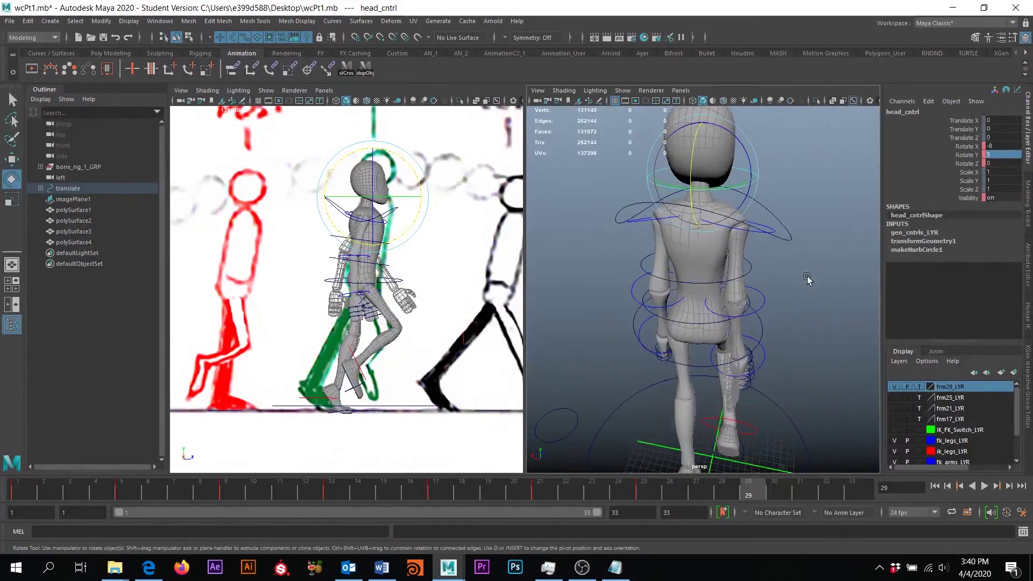
{"action": "left_click", "coordinate": [768, 226]}
{"action": "left_click", "coordinate": [770, 228]}
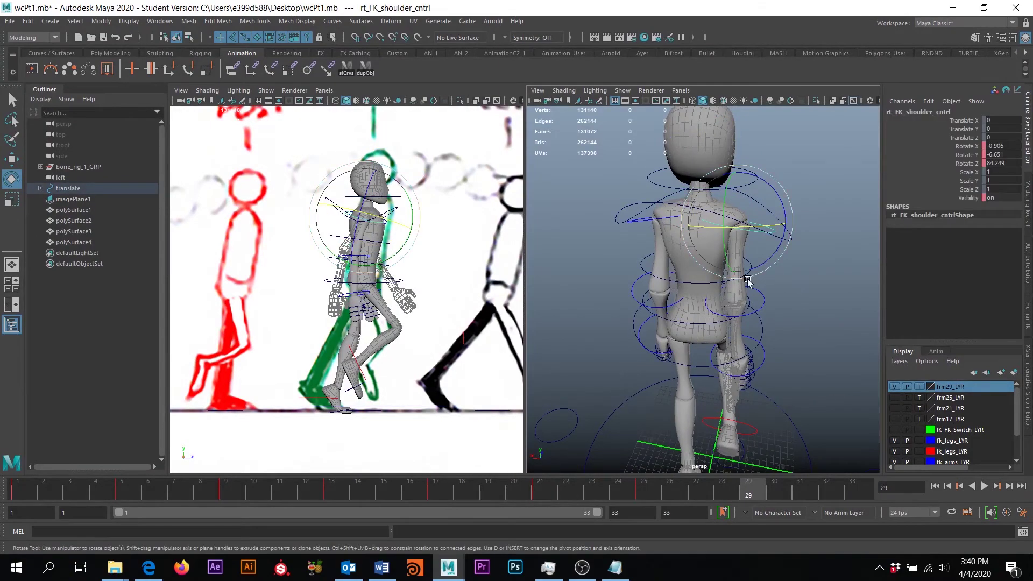
{"action": "left_click_drag", "start_coordinate": [732, 266], "coordinate": [713, 287]}
Step: Refine rt_FK_shoulder_cntrl to a Rotate Y of about -23.5 so the right upper arm fits the guide mesh
{"action": "left_click_drag", "start_coordinate": [724, 222], "coordinate": [701, 235], "text": "alt"}
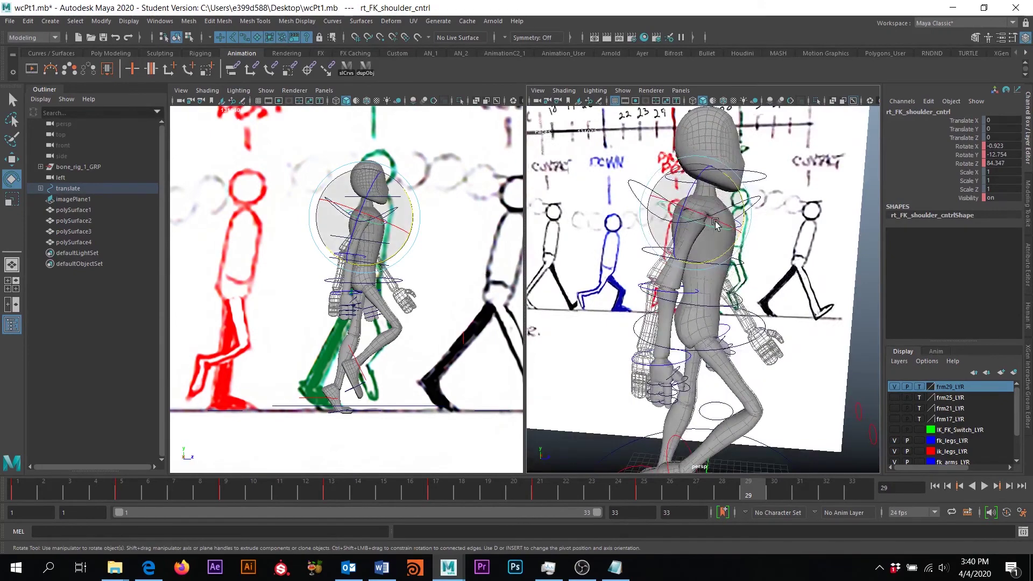
{"action": "right_click_drag", "start_coordinate": [714, 219], "coordinate": [746, 321], "text": "alt"}
{"action": "middle_click_drag", "start_coordinate": [717, 153], "coordinate": [727, 184], "text": "alt"}
{"action": "left_click_drag", "start_coordinate": [732, 187], "coordinate": [724, 196]}
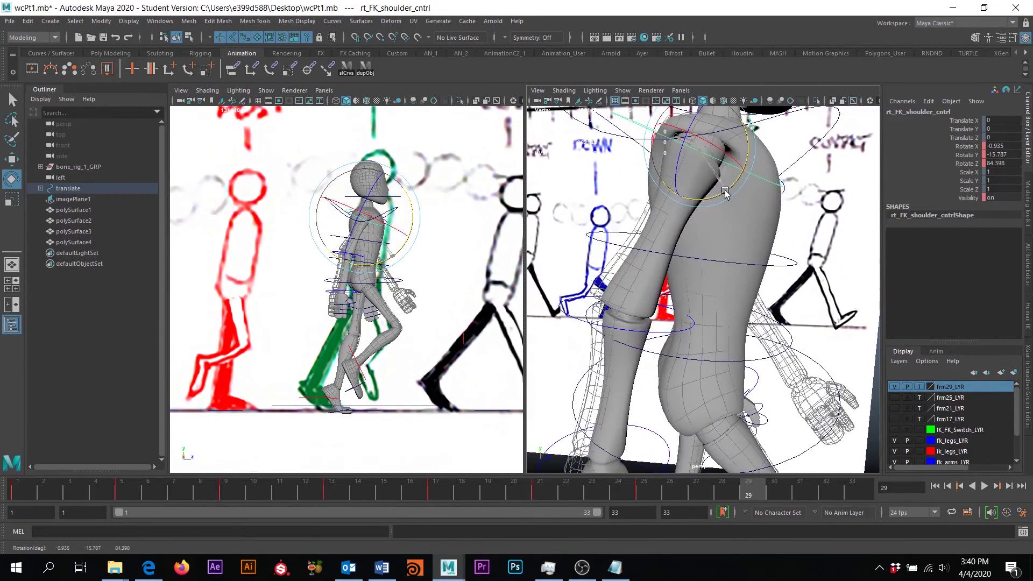
{"action": "middle_click_drag", "start_coordinate": [689, 289], "coordinate": [709, 222], "text": "alt"}
{"action": "left_click_drag", "start_coordinate": [709, 222], "coordinate": [658, 245], "text": "alt"}
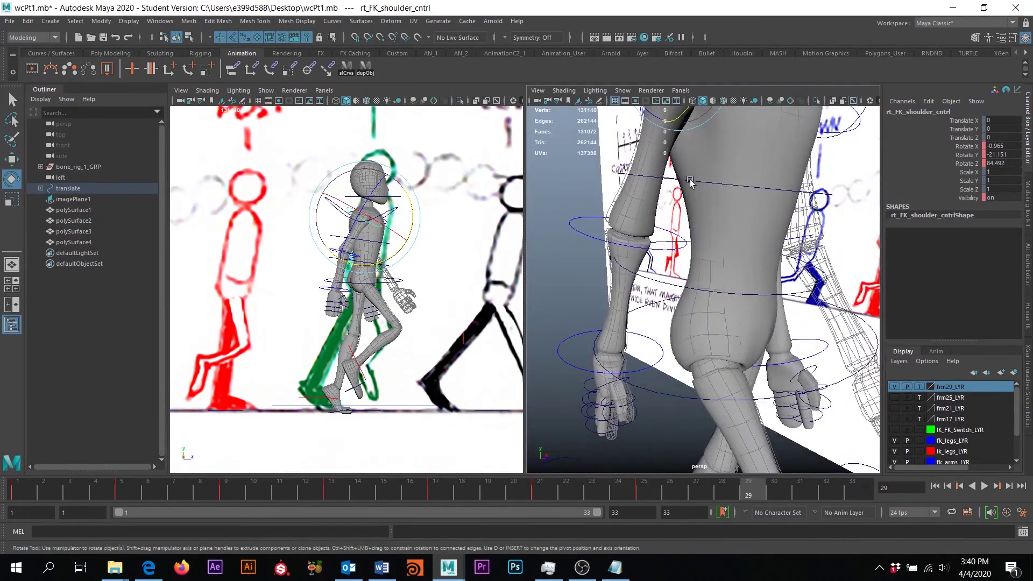
{"action": "middle_click_drag", "start_coordinate": [690, 182], "coordinate": [691, 206], "text": "alt"}
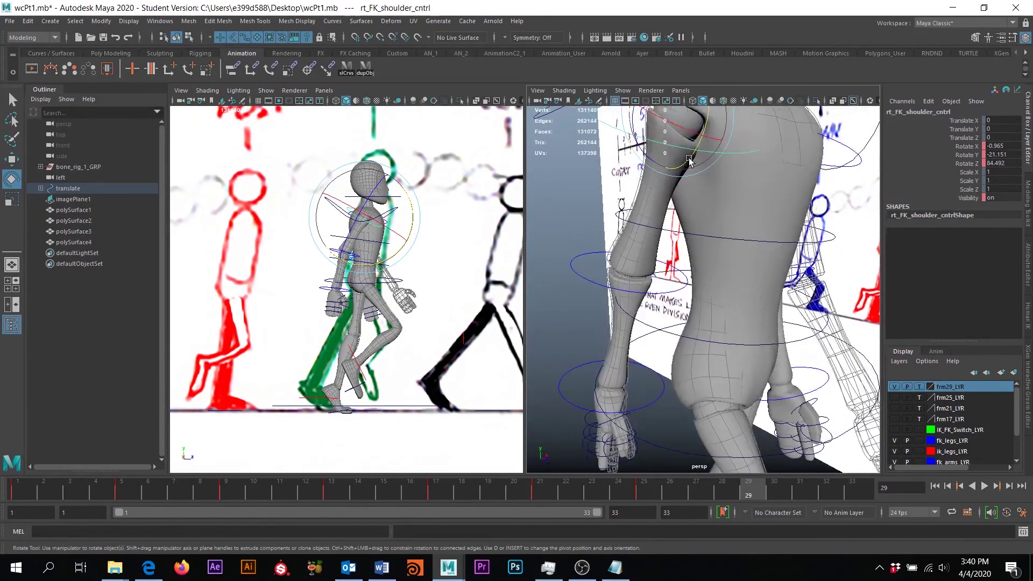
{"action": "left_click_drag", "start_coordinate": [691, 165], "coordinate": [689, 161]}
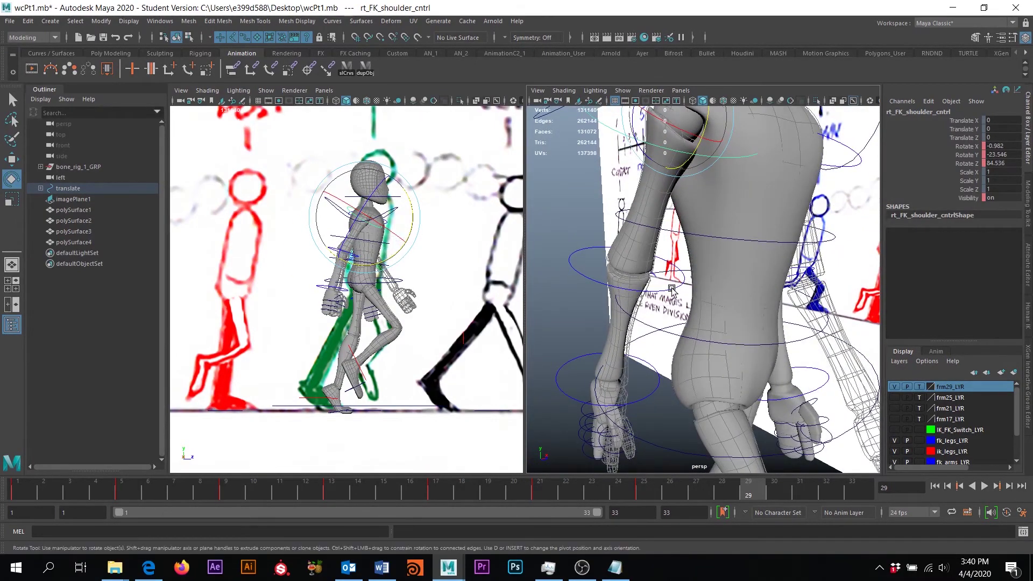
Step: Adjust the right forearm and rotate rt_FK_wrist_cntrl so the hand lines up with the guide mesh
{"action": "left_click", "coordinate": [647, 303]}
{"action": "left_click_drag", "start_coordinate": [647, 304], "coordinate": [755, 281]}
{"action": "left_click", "coordinate": [755, 281]}
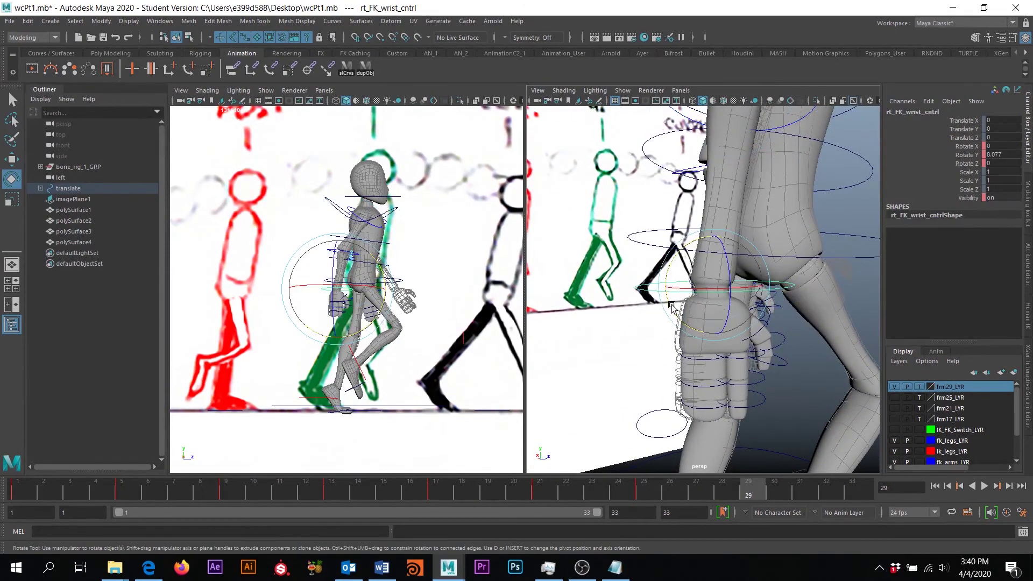
{"action": "left_click_drag", "start_coordinate": [667, 286], "coordinate": [737, 211]}
Step: Bend the left arm by rotating lft_FK_elbow_cntrl to a Rotate Y of about -23.9
{"action": "left_click", "coordinate": [737, 180]}
{"action": "left_click_drag", "start_coordinate": [678, 325], "coordinate": [653, 229], "text": "alt"}
{"action": "left_click_drag", "start_coordinate": [685, 274], "coordinate": [708, 308], "text": "alt"}
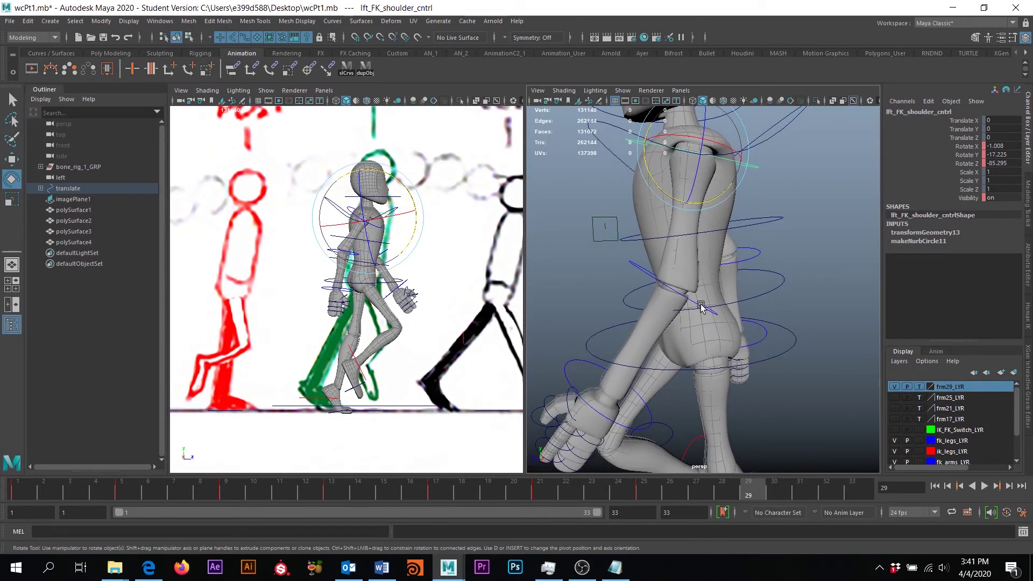
{"action": "left_click", "coordinate": [694, 301]}
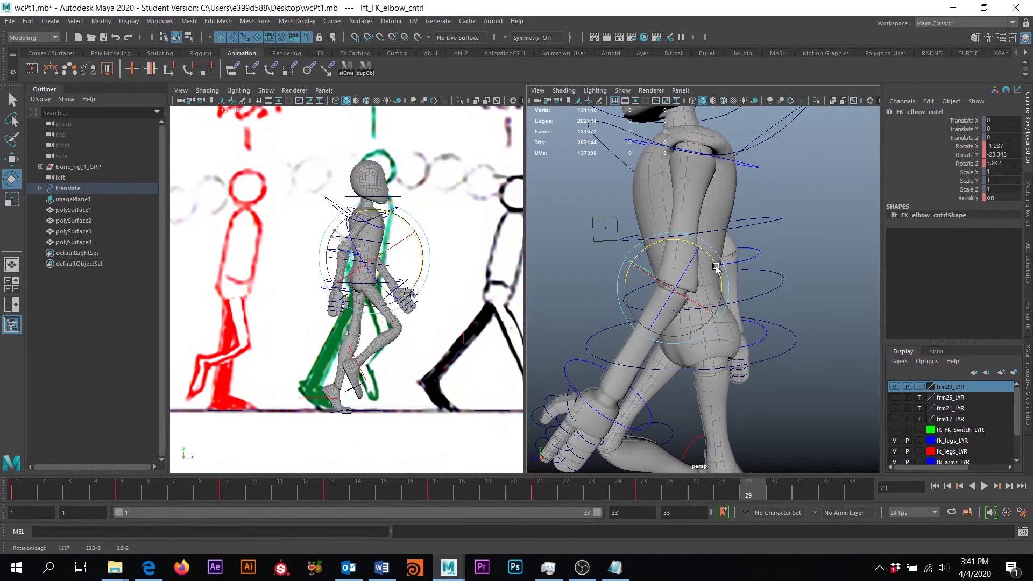
{"action": "left_click_drag", "start_coordinate": [713, 267], "coordinate": [644, 293]}
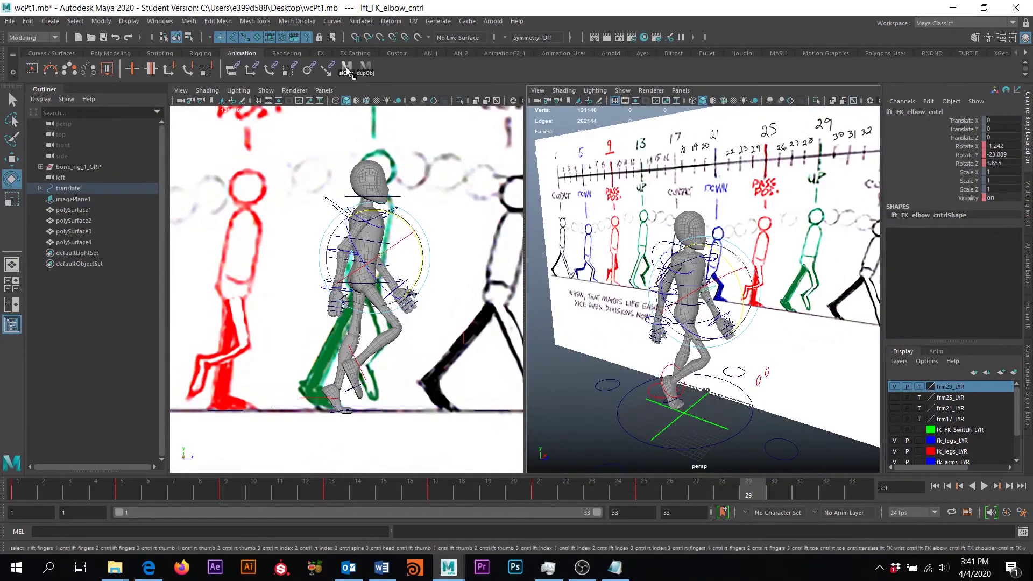
Step: Select all of the rig's controls and key the finished up pose at frame 29
{"action": "scroll", "coordinate": [410, 298], "scroll_direction": "down", "scroll_amount": 3}
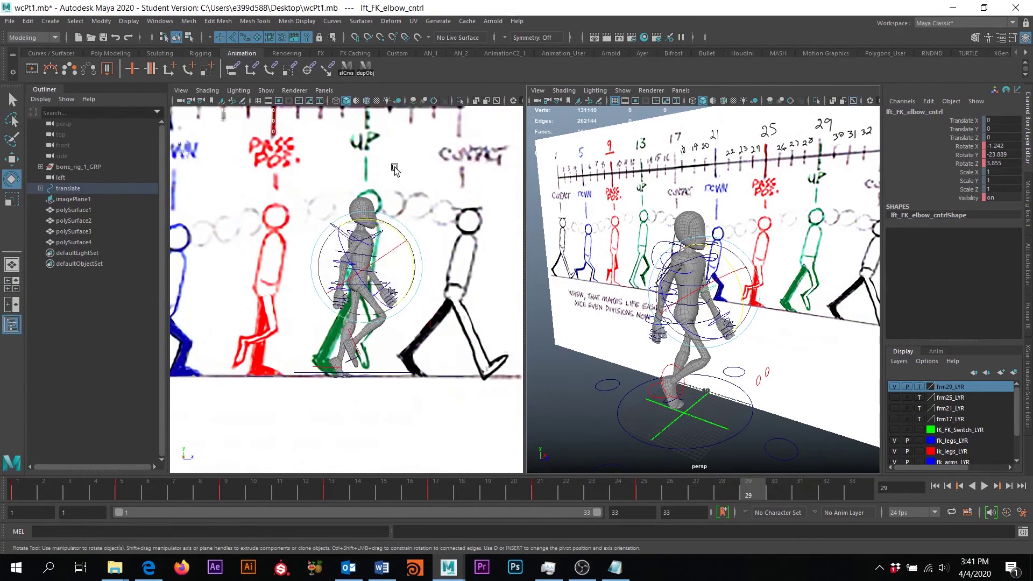
{"action": "middle_click_drag", "start_coordinate": [394, 164], "coordinate": [397, 232], "text": "alt"}
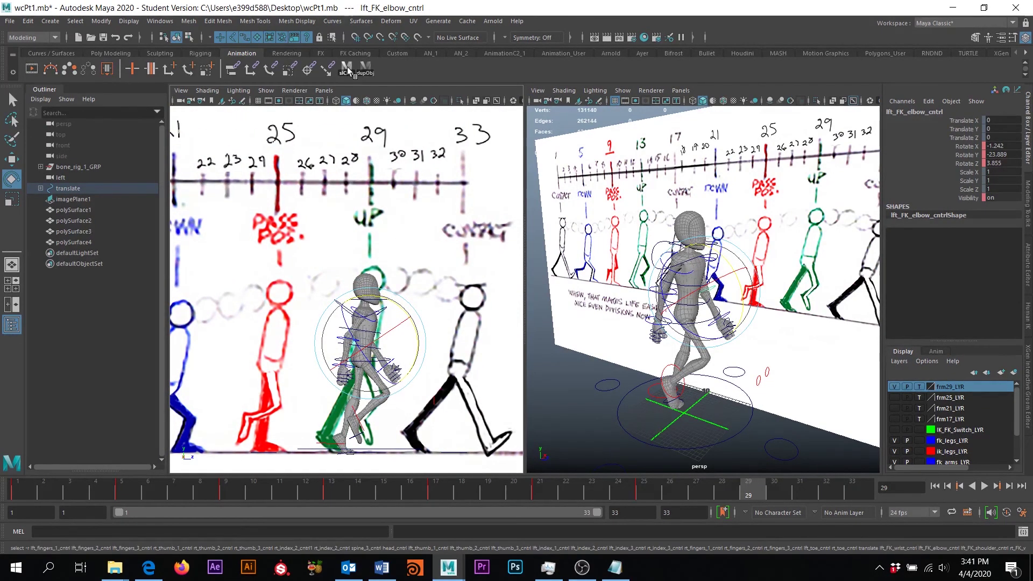
{"action": "left_click", "coordinate": [366, 313]}
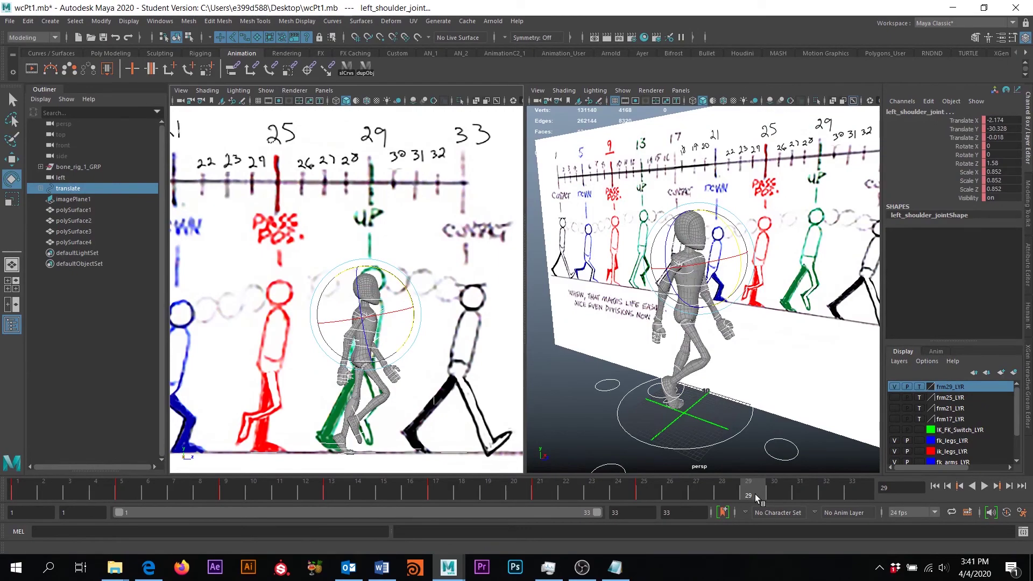
Step: Clear the selection, preview the walk cycle's playback and hide the frm29_LYR guide layer
{"action": "left_click", "coordinate": [607, 401]}
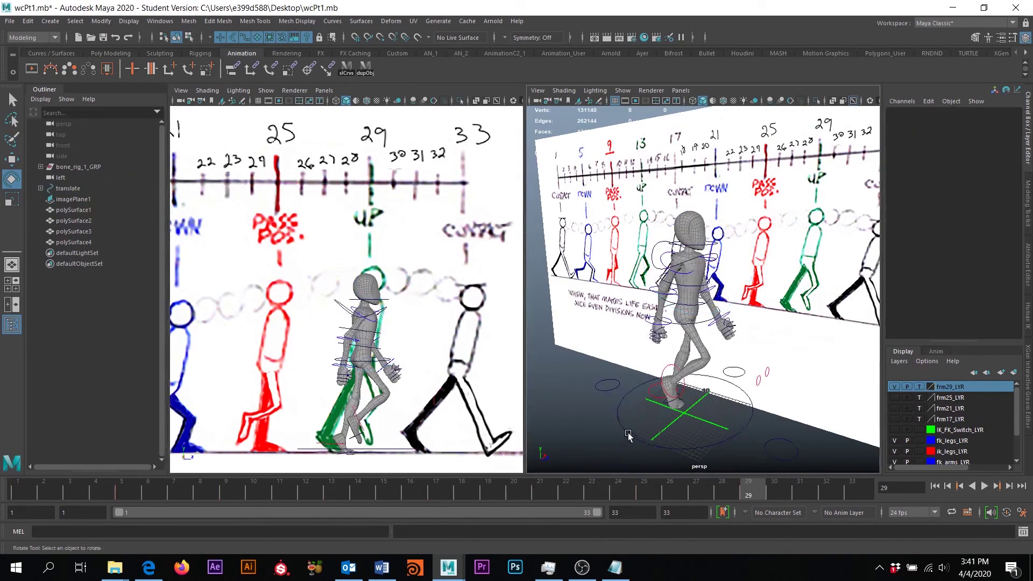
{"action": "left_click_drag", "start_coordinate": [611, 410], "coordinate": [628, 438], "text": "alt"}
{"action": "left_click", "coordinate": [984, 486]}
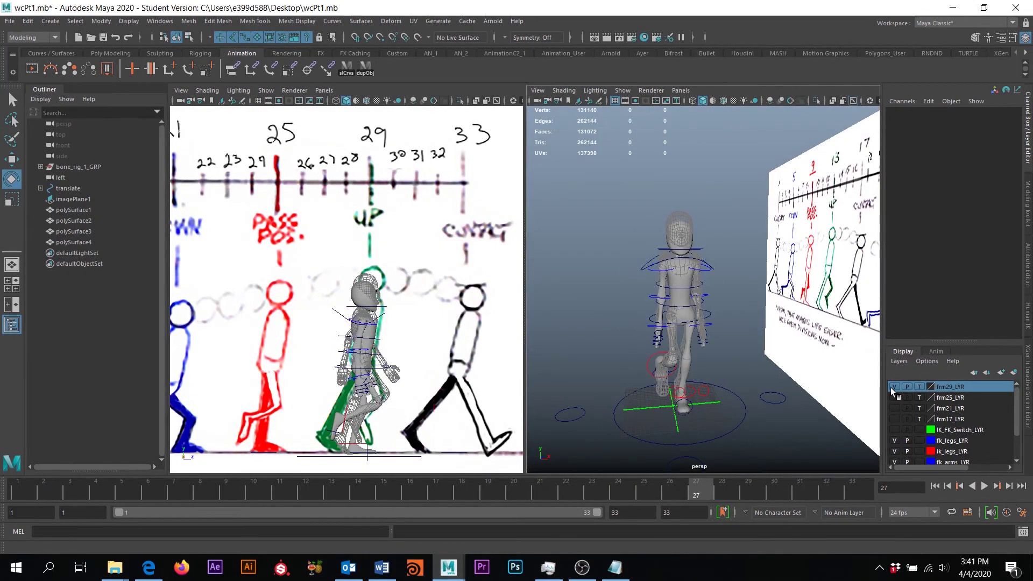
{"action": "left_click", "coordinate": [894, 386]}
Step: Play the walk cycle without the guide mesh and review the character's motion from several angles
{"action": "left_click_drag", "start_coordinate": [644, 346], "coordinate": [533, 350], "text": "alt"}
{"action": "left_click", "coordinate": [984, 485]}
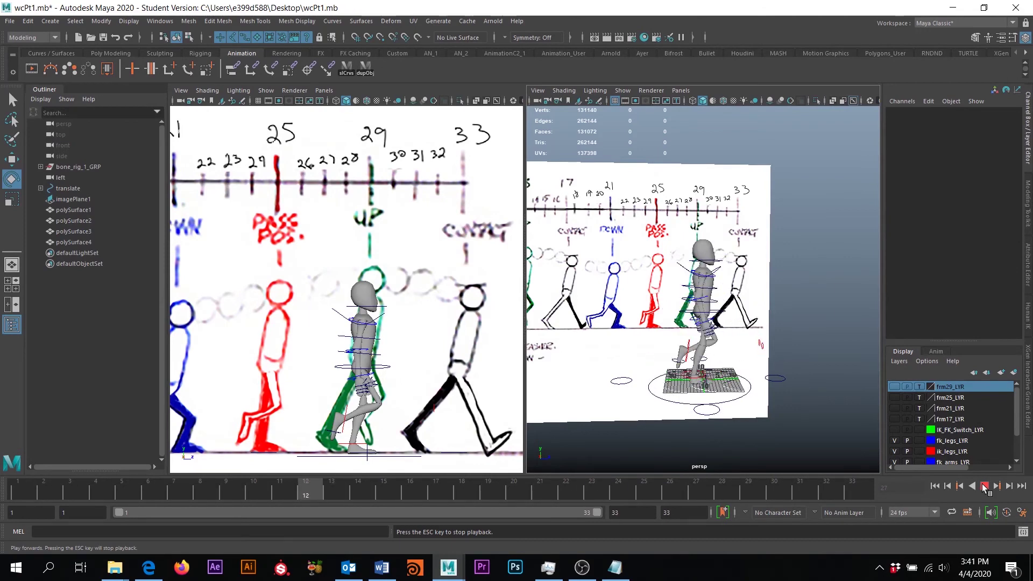
{"action": "left_click", "coordinate": [984, 486]}
{"action": "scroll", "coordinate": [750, 353], "scroll_direction": "down", "scroll_amount": 2}
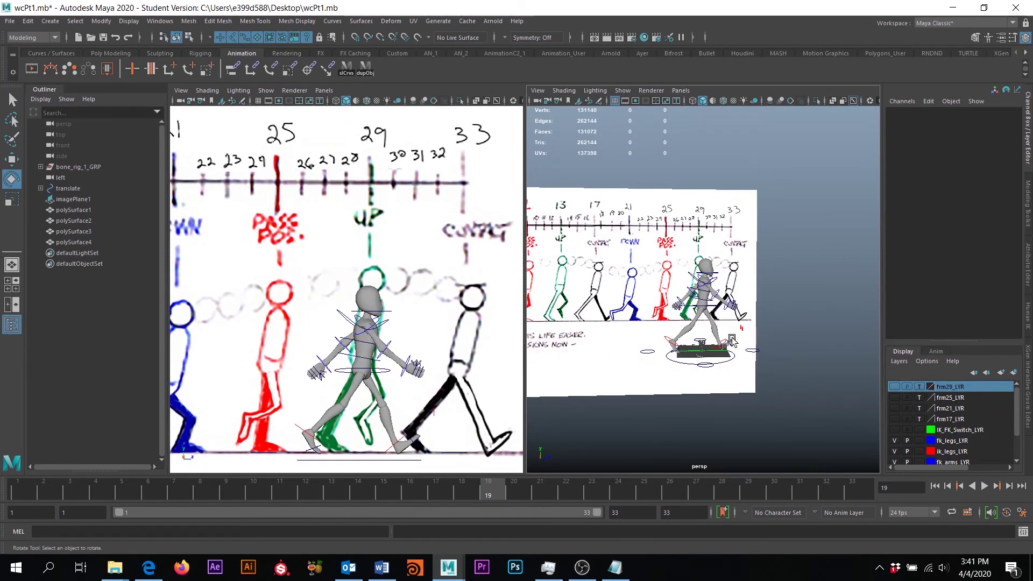
{"action": "left_click_drag", "start_coordinate": [732, 339], "coordinate": [743, 281], "text": "alt"}
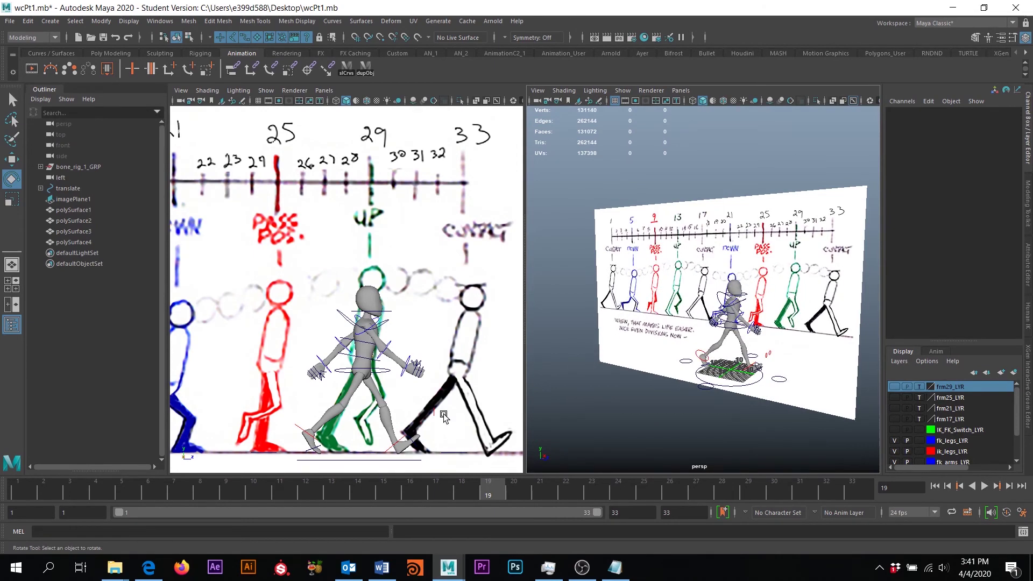
{"action": "left_click_drag", "start_coordinate": [789, 370], "coordinate": [657, 388], "text": "alt"}
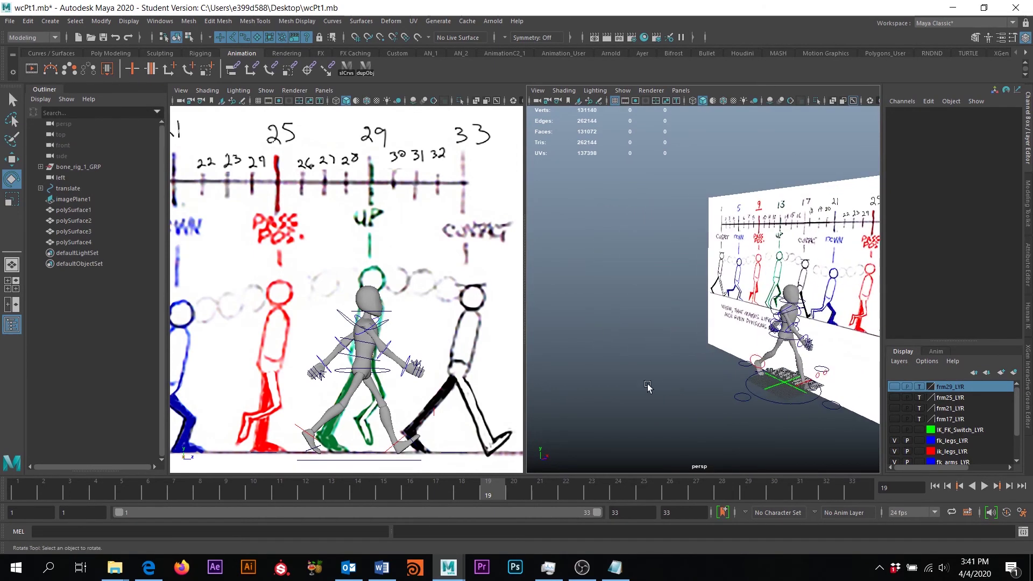
Step: Go to frame 1 and select all of the rig's control curves, with the Select tool active
{"action": "left_click", "coordinate": [14, 496]}
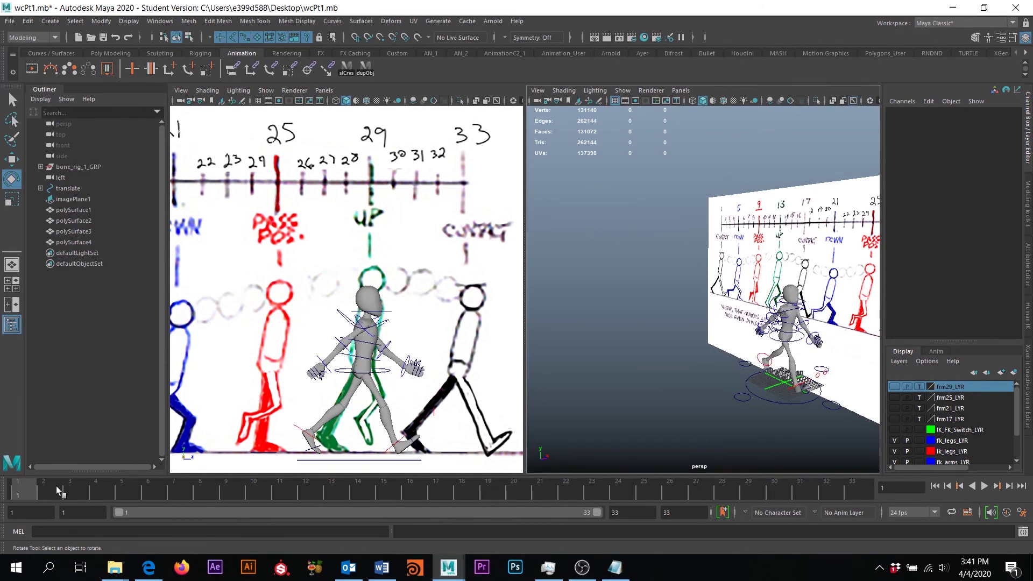
{"action": "left_click_drag", "start_coordinate": [764, 310], "coordinate": [585, 237], "text": "alt"}
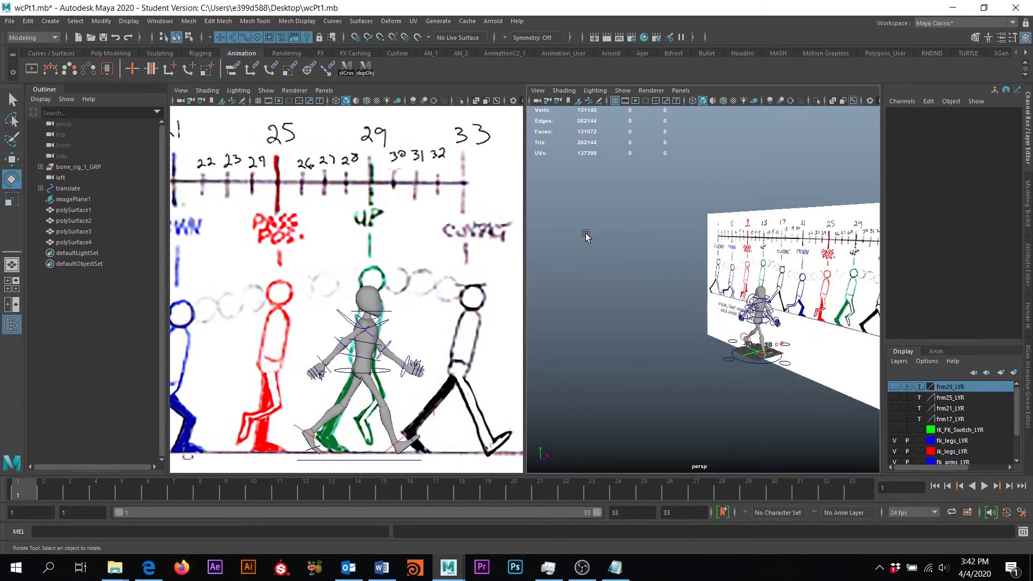
{"action": "left_click", "coordinate": [346, 69]}
{"action": "left_click", "coordinate": [345, 73]}
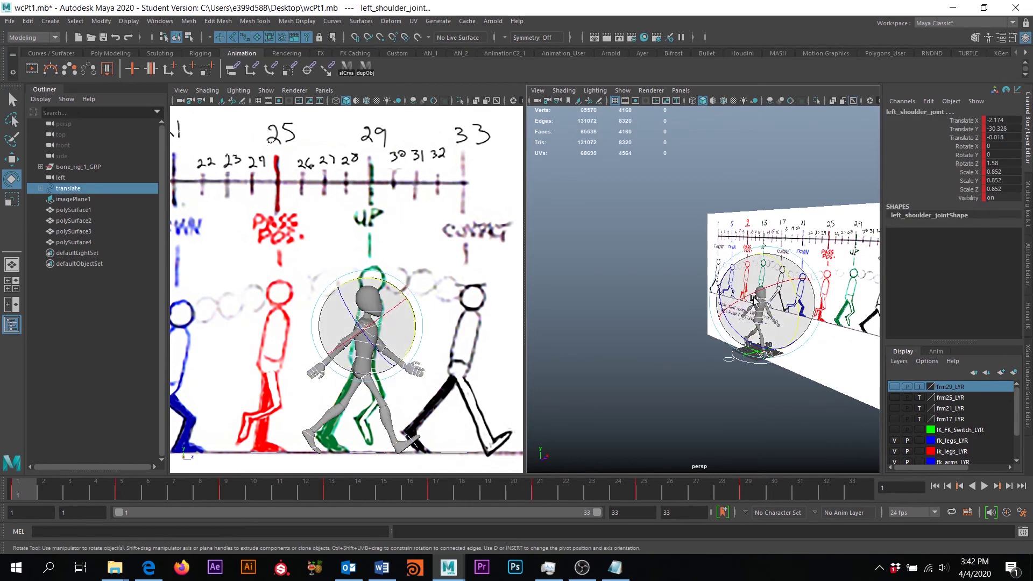
{"action": "scroll", "coordinate": [756, 317], "scroll_direction": "up", "scroll_amount": 5}
{"action": "key", "text": "q"}
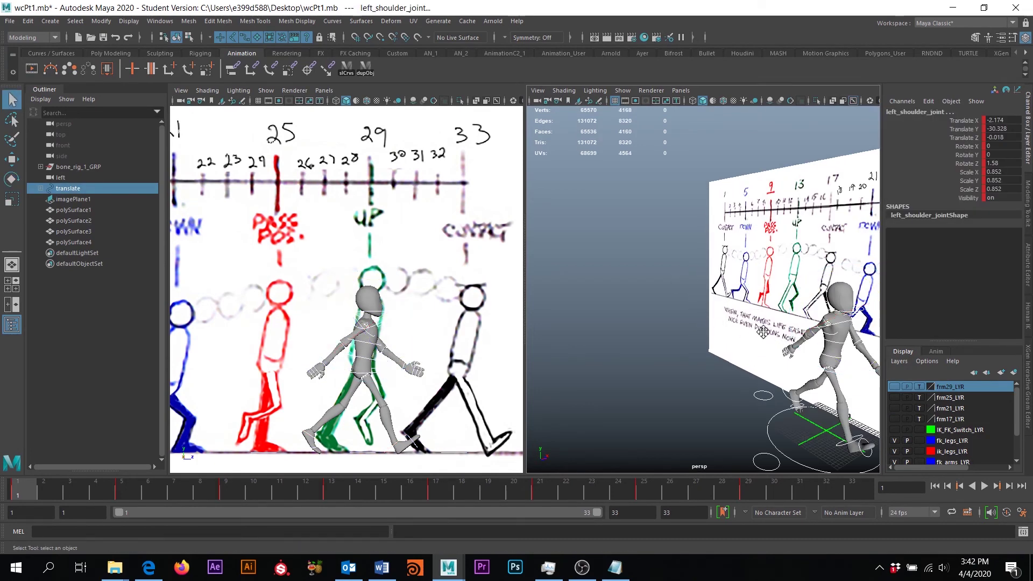
{"action": "middle_click_drag", "start_coordinate": [764, 332], "coordinate": [724, 293], "text": "alt"}
{"action": "left_click_drag", "start_coordinate": [724, 294], "coordinate": [657, 313], "text": "alt"}
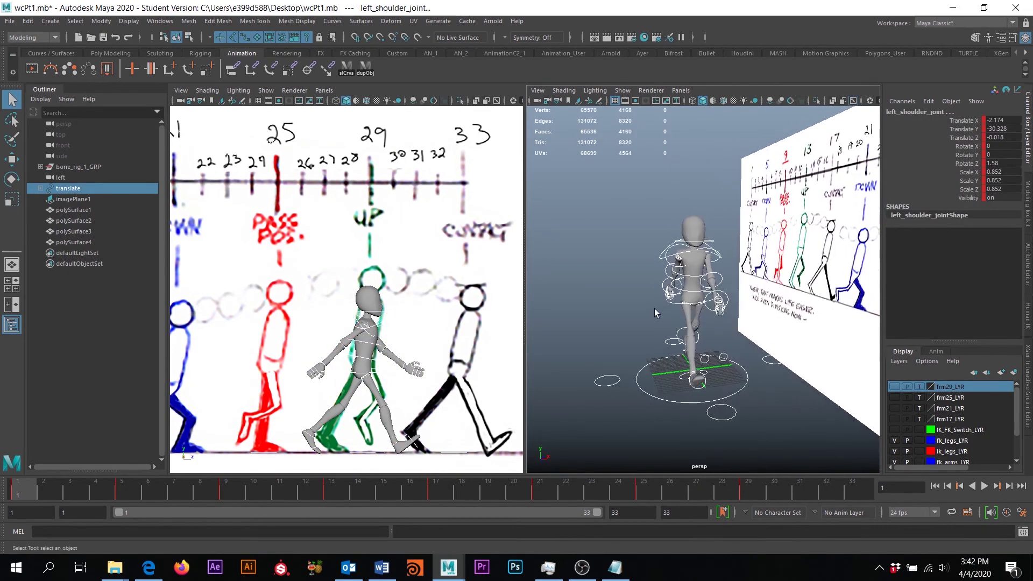
Step: Copy the contact pose's keys at frame 1 for all selected controls
{"action": "right_click", "coordinate": [13, 492]}
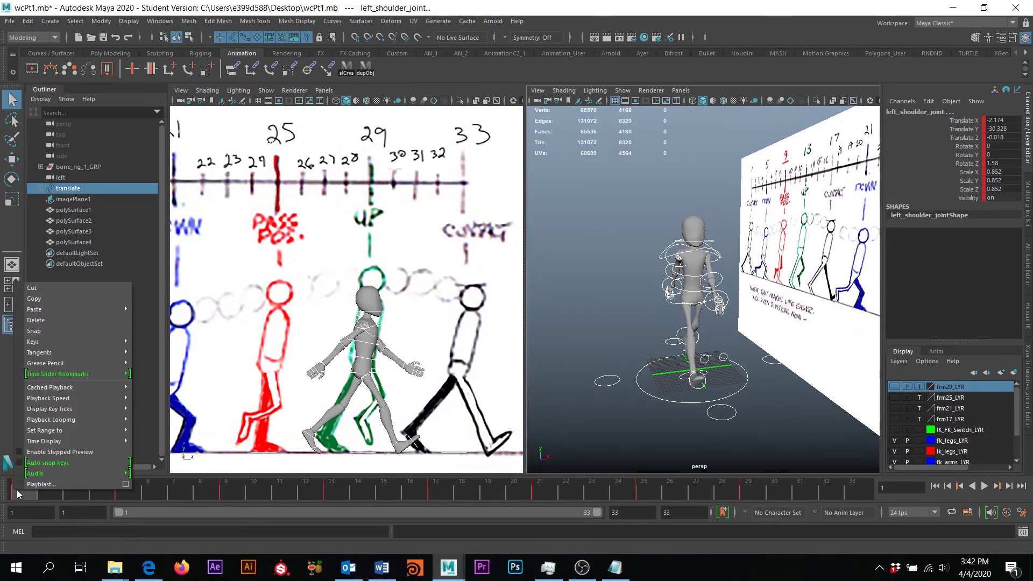
{"action": "left_click", "coordinate": [43, 297]}
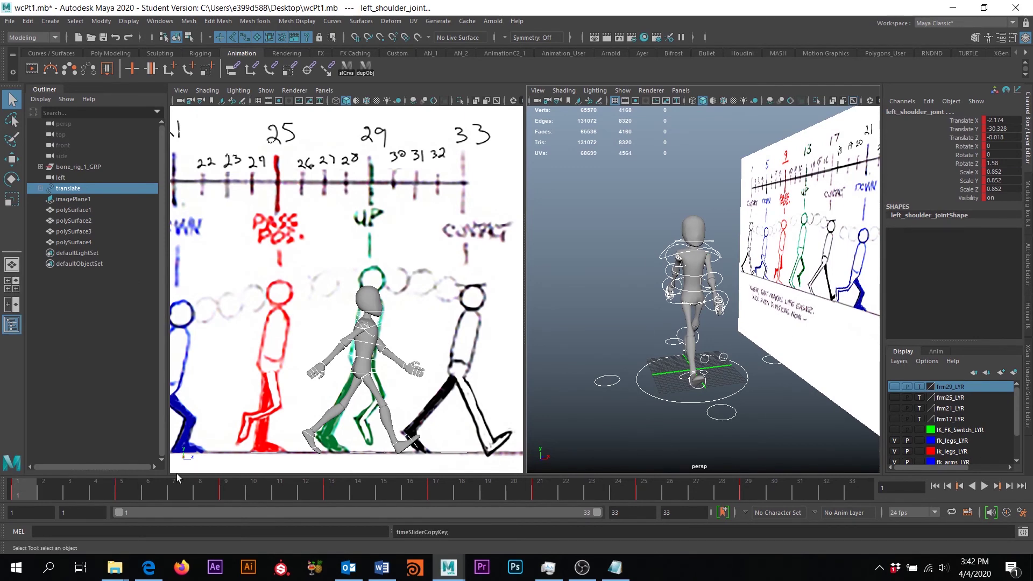
{"action": "right_click", "coordinate": [18, 490]}
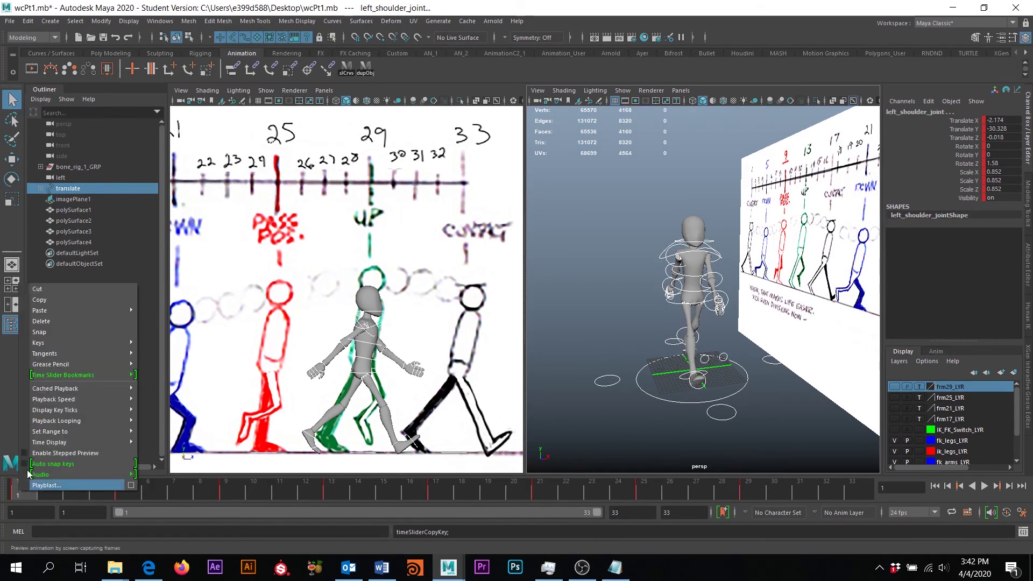
{"action": "left_click", "coordinate": [64, 299]}
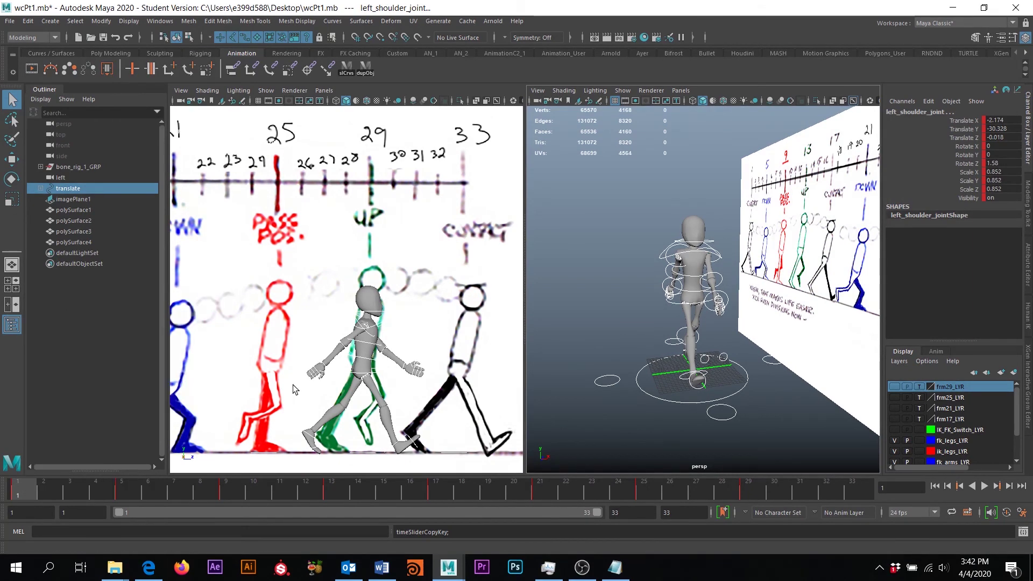
Step: Paste the copied contact pose keys at frame 33 to close the walk cycle
{"action": "left_click", "coordinate": [854, 487]}
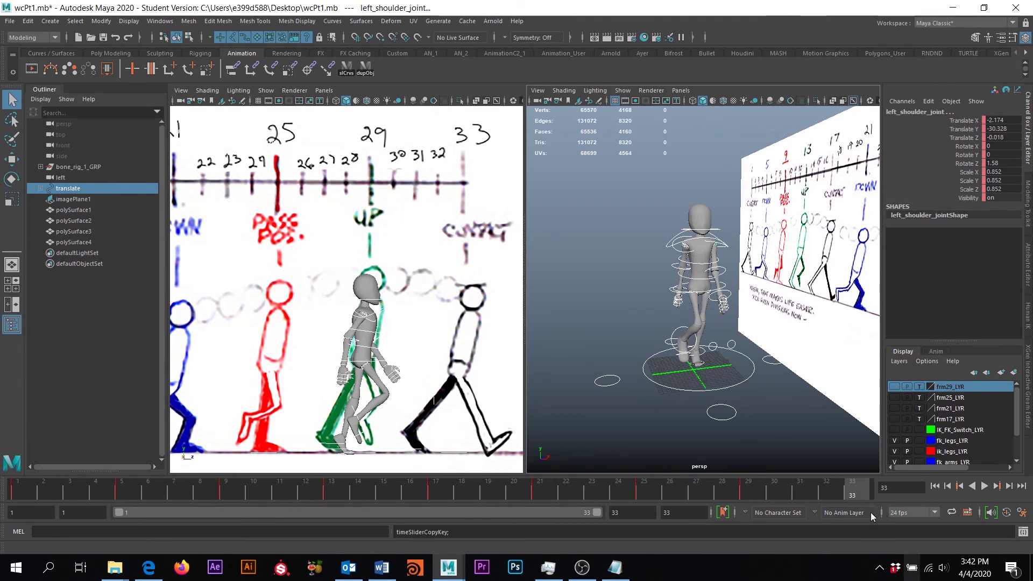
{"action": "right_click", "coordinate": [854, 485]}
{"action": "mouse_move", "coordinate": [885, 305]}
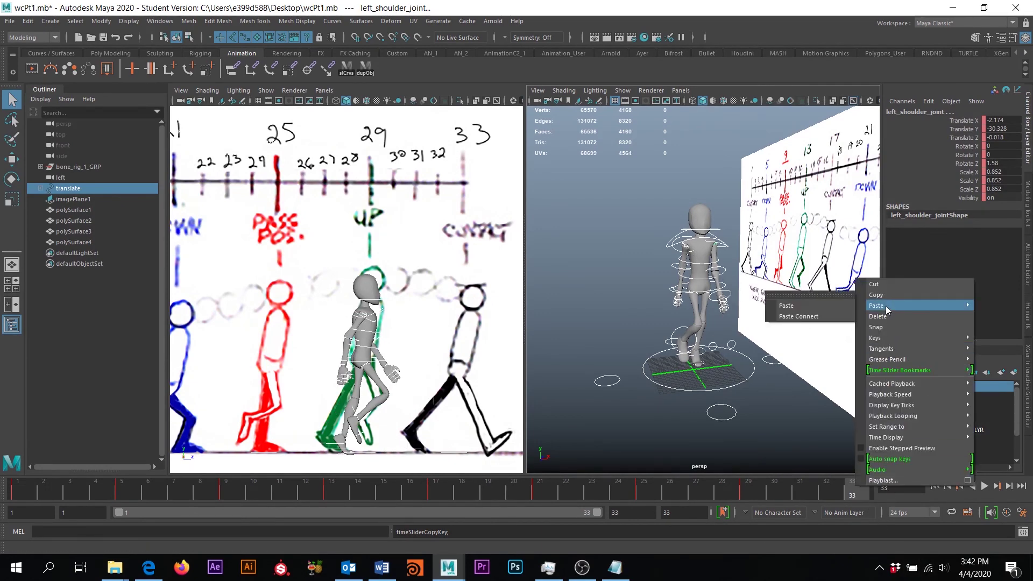
{"action": "left_click", "coordinate": [796, 307]}
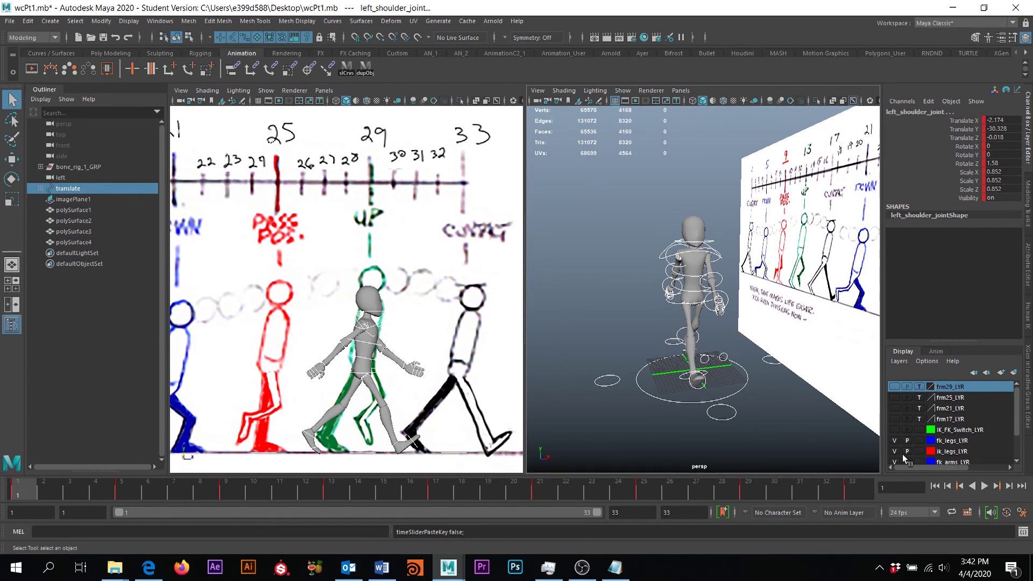
Step: Compare frame 1 with frame 33, clear the selection and play back the complete walk cycle
{"action": "left_click", "coordinate": [20, 489]}
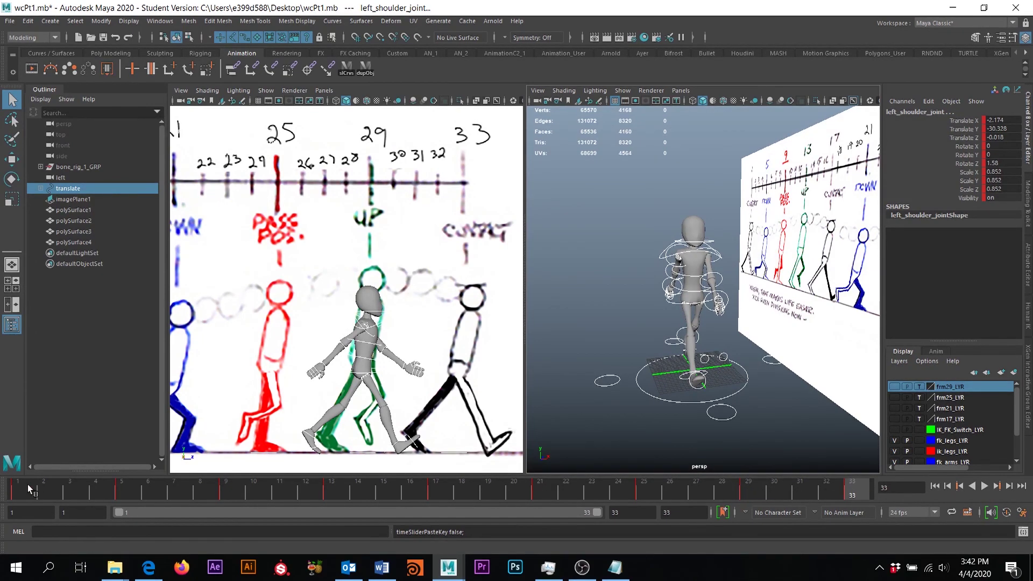
{"action": "left_click", "coordinate": [639, 427]}
{"action": "left_click_drag", "start_coordinate": [639, 428], "coordinate": [720, 402], "text": "alt"}
{"action": "key", "text": "alt+v"}
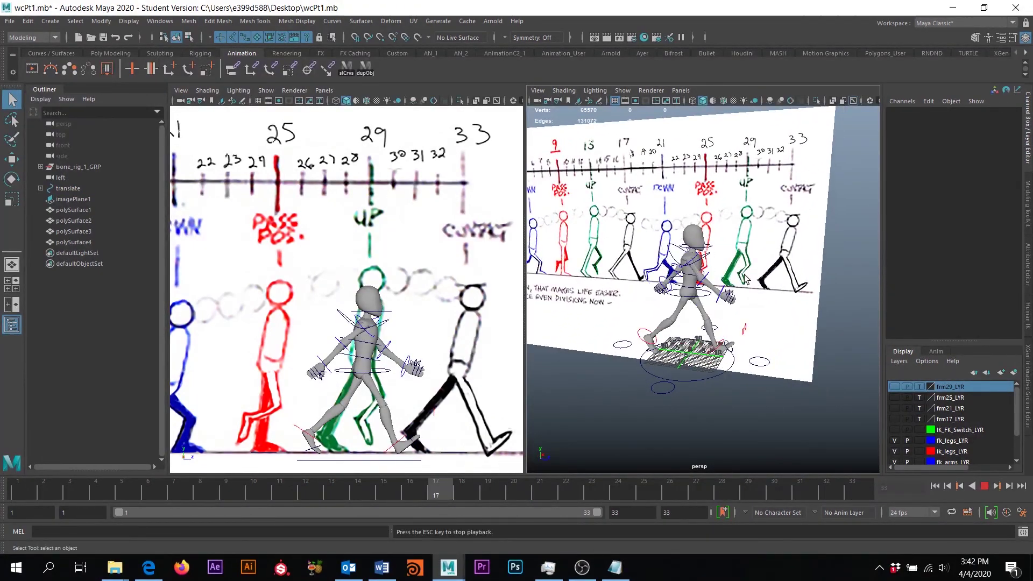
Step: Play back the walk cycle from the character's front in the perspective view to examine the leg and arm motion
{"action": "scroll", "coordinate": [737, 359], "scroll_direction": "up", "scroll_amount": 5}
{"action": "left_click_drag", "start_coordinate": [745, 359], "coordinate": [659, 359], "text": "alt"}
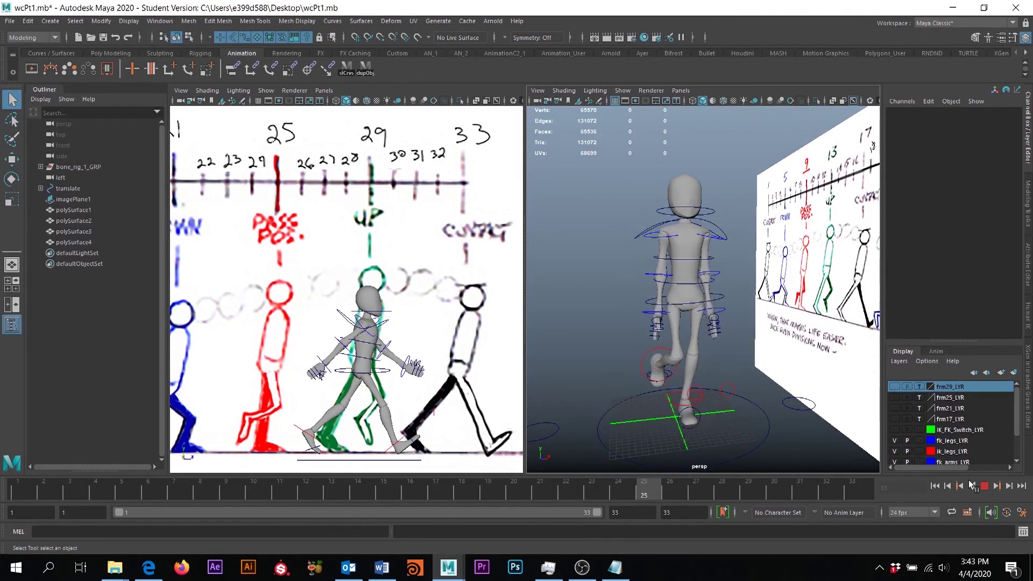
{"action": "key", "text": "Escape"}
{"action": "left_click_drag", "start_coordinate": [679, 297], "coordinate": [669, 292], "text": "alt"}
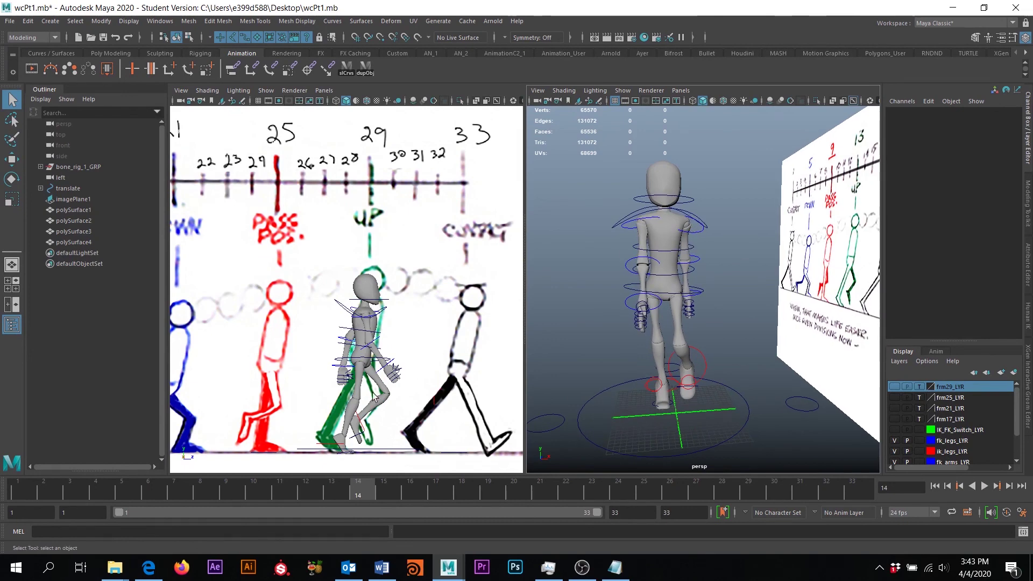
{"action": "key", "text": "alt+v"}
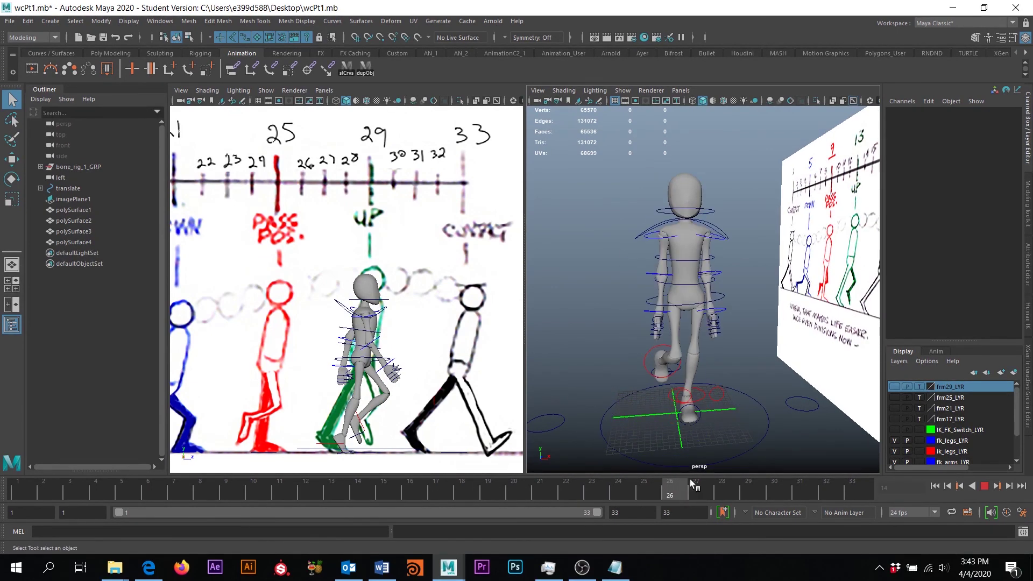
{"action": "key", "text": "Escape"}
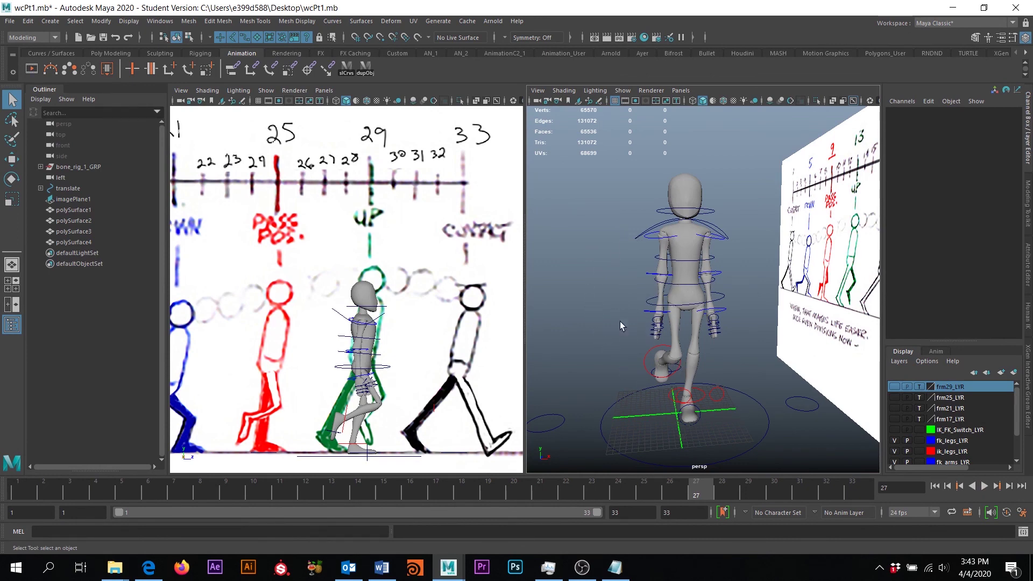
Step: Review the walk cycle playback from a raised front angle and from a three-quarter side angle
{"action": "left_click_drag", "start_coordinate": [710, 338], "coordinate": [683, 361], "text": "alt"}
{"action": "left_click", "coordinate": [985, 488]}
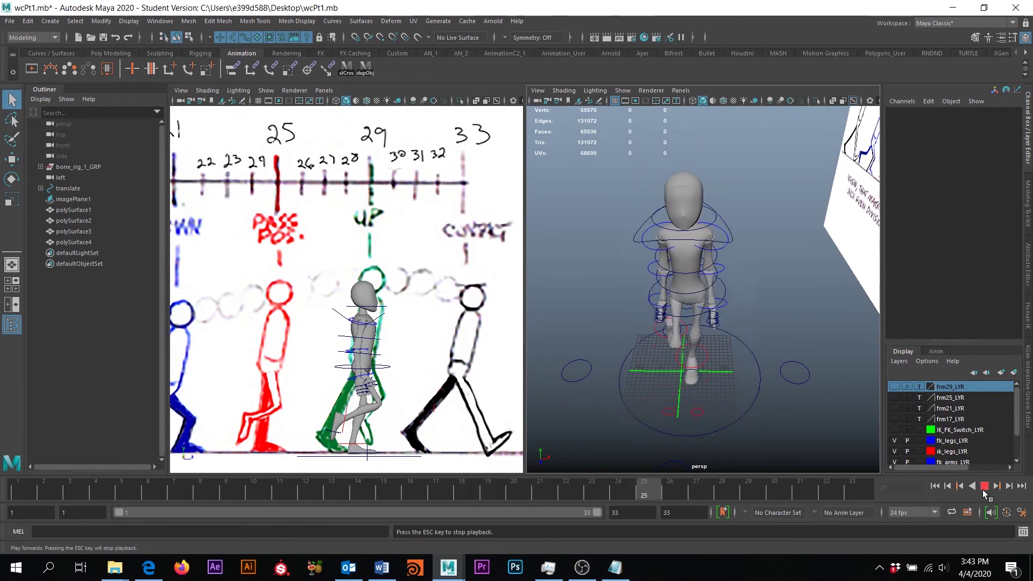
{"action": "left_click", "coordinate": [984, 489]}
{"action": "left_click_drag", "start_coordinate": [646, 355], "coordinate": [859, 336], "text": "alt"}
{"action": "left_click", "coordinate": [984, 487]}
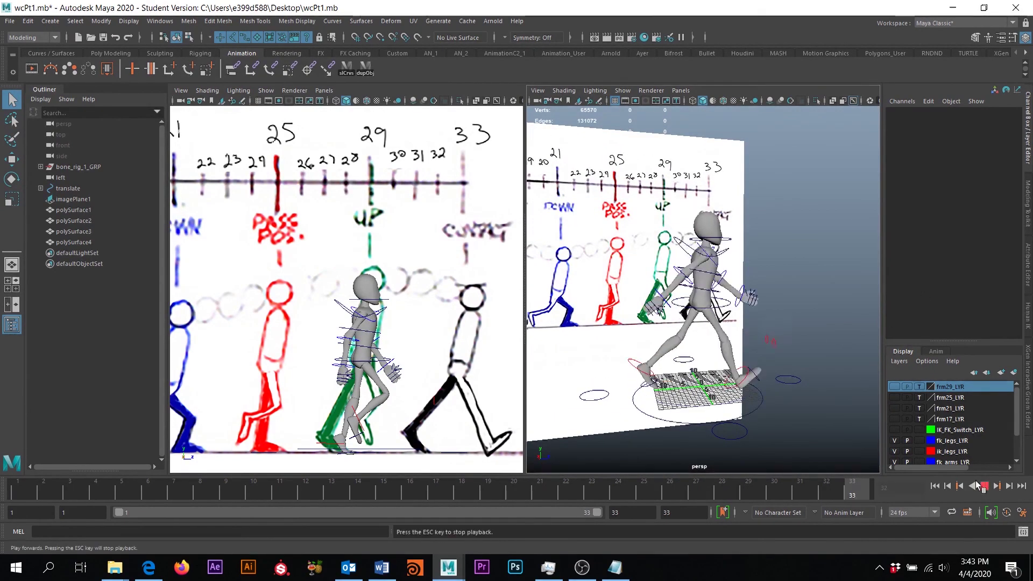